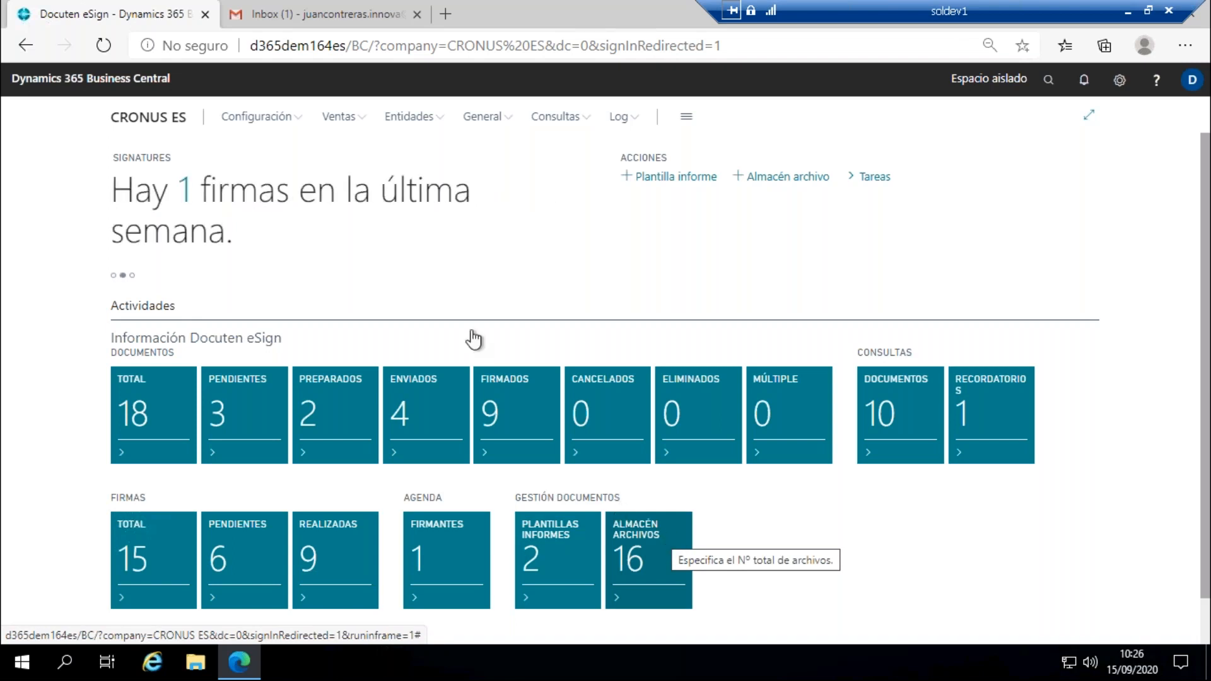
Step: Open the Docuten eSign configuration and review its API, general, default report, number series and reminder email settings
{"action": "left_click", "coordinate": [297, 120]}
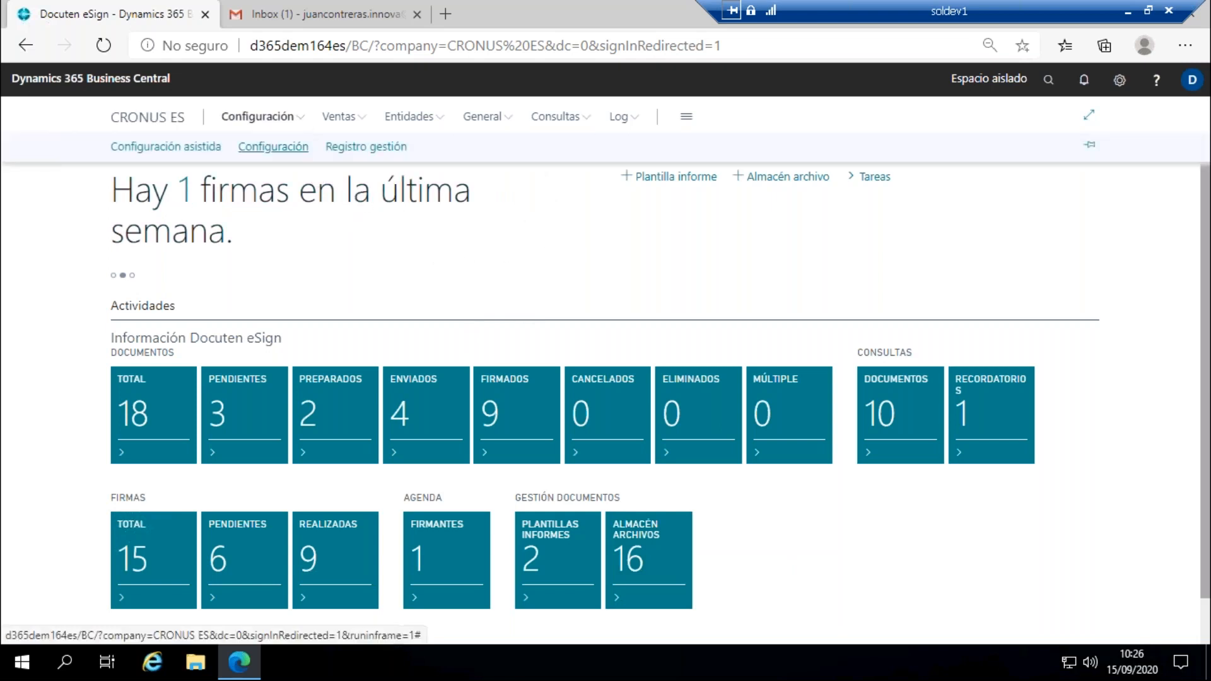
{"action": "left_click", "coordinate": [273, 146]}
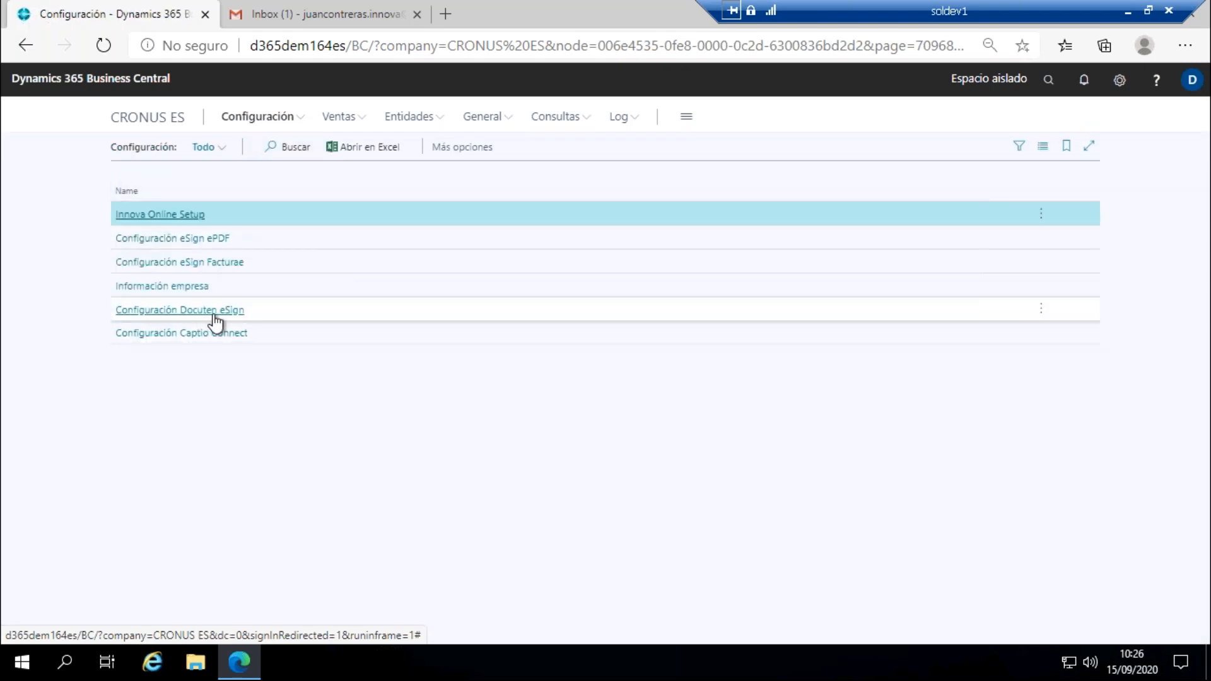
{"action": "left_click", "coordinate": [215, 316]}
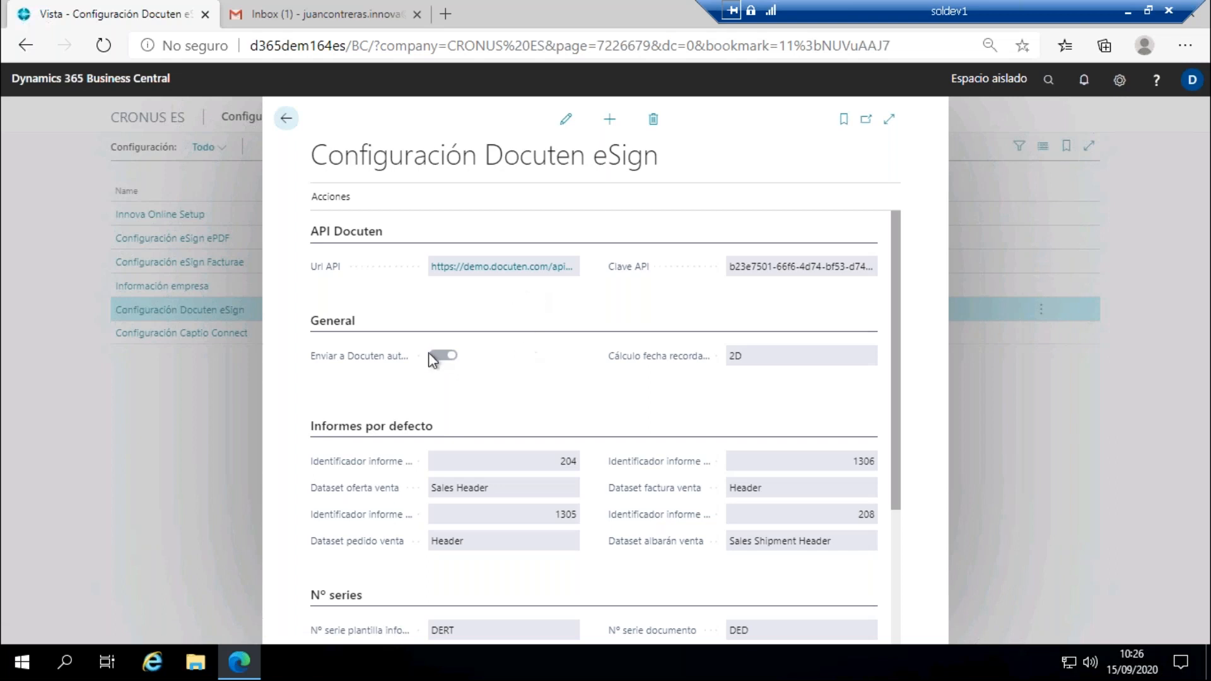
{"action": "mouse_move", "coordinate": [373, 362]}
{"action": "mouse_move", "coordinate": [659, 356]}
{"action": "scroll", "coordinate": [422, 434], "scroll_direction": "down", "scroll_amount": 1}
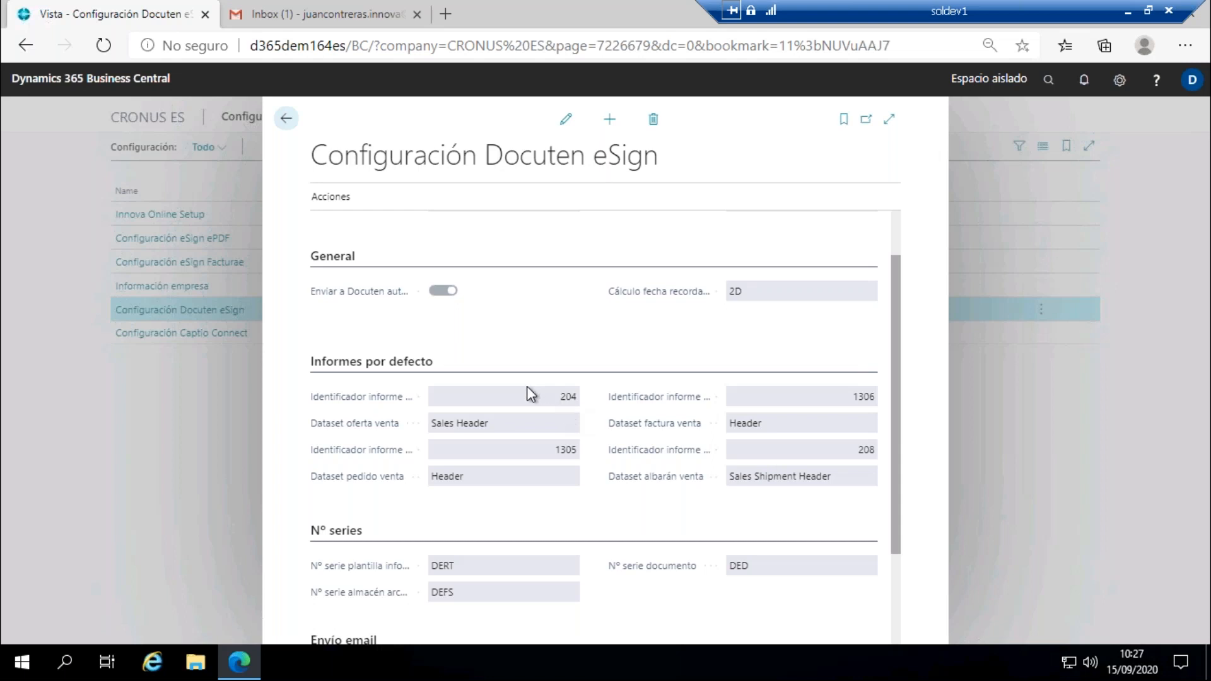
{"action": "scroll", "coordinate": [528, 387], "scroll_direction": "down", "scroll_amount": 1}
{"action": "scroll", "coordinate": [514, 386], "scroll_direction": "down", "scroll_amount": 1}
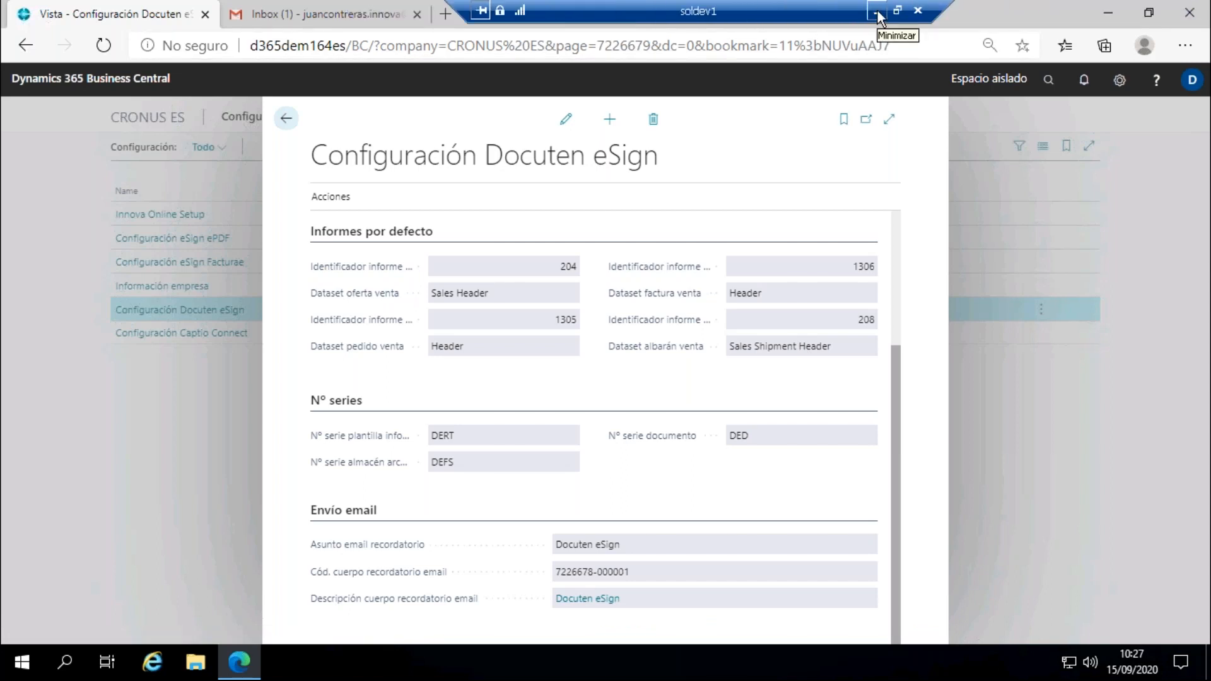
Step: Switch to the Word reminder email template and show the fields of its INNDOCeSReminderBodyEmail custom XML part
{"action": "left_click", "coordinate": [1026, 12]}
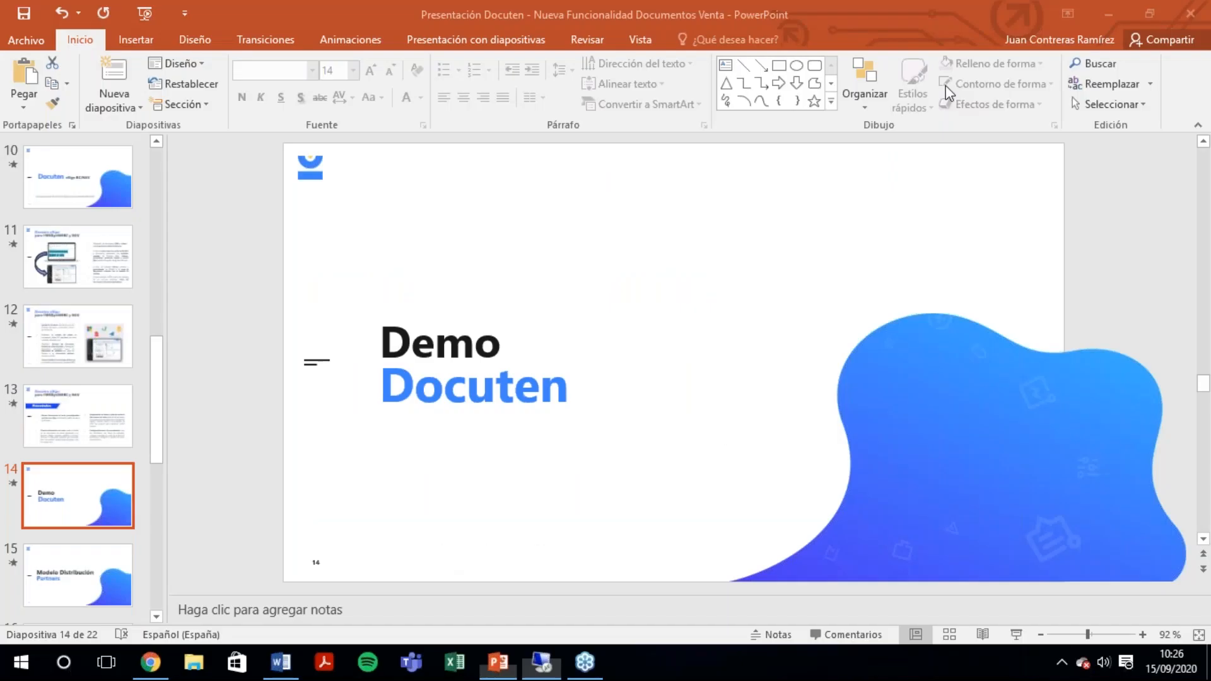
{"action": "left_click", "coordinate": [281, 664]}
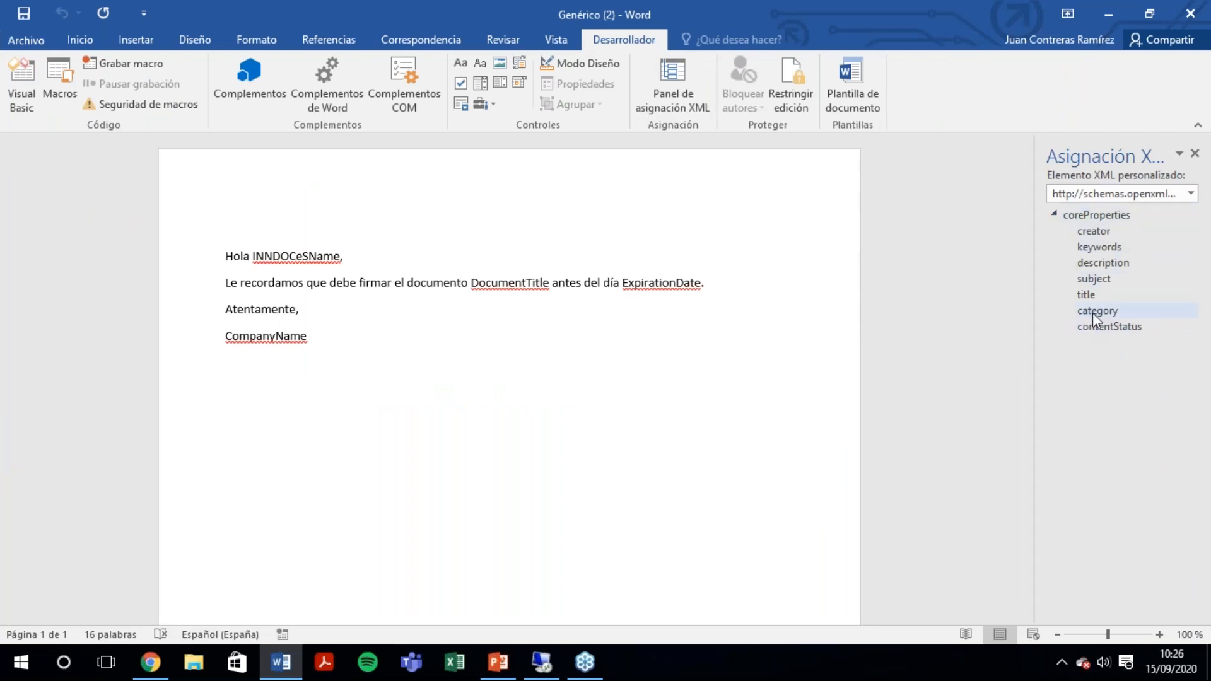
{"action": "left_click", "coordinate": [1089, 197]}
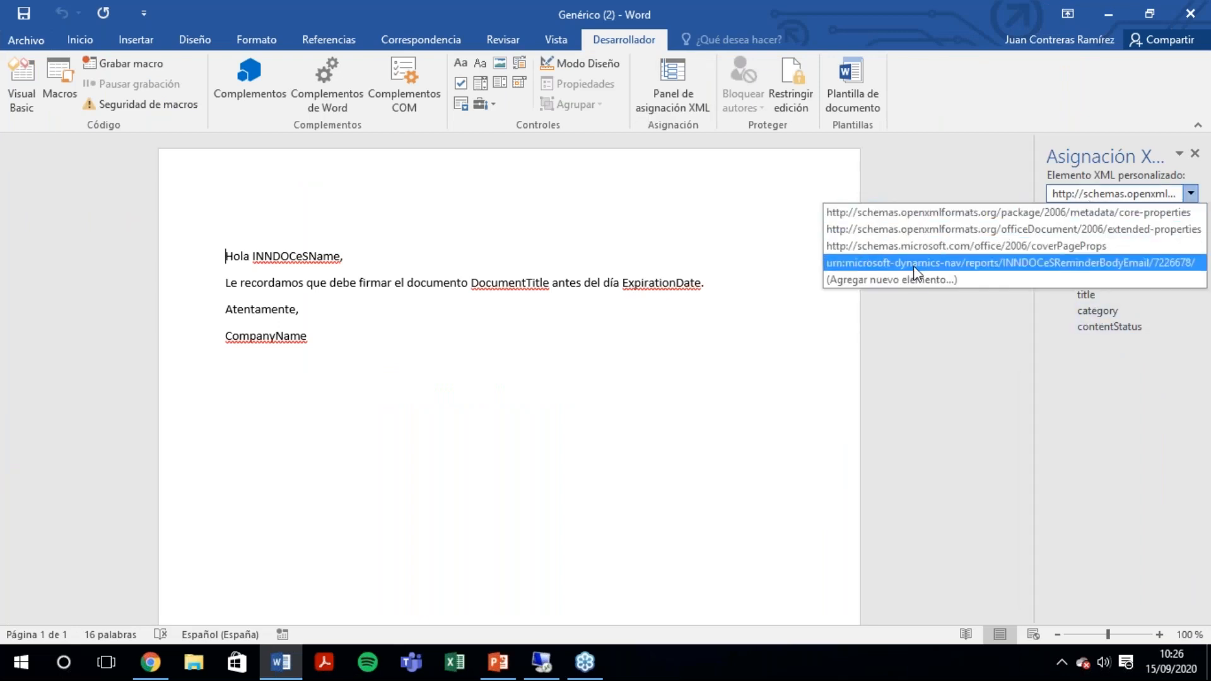
{"action": "left_click", "coordinate": [914, 268]}
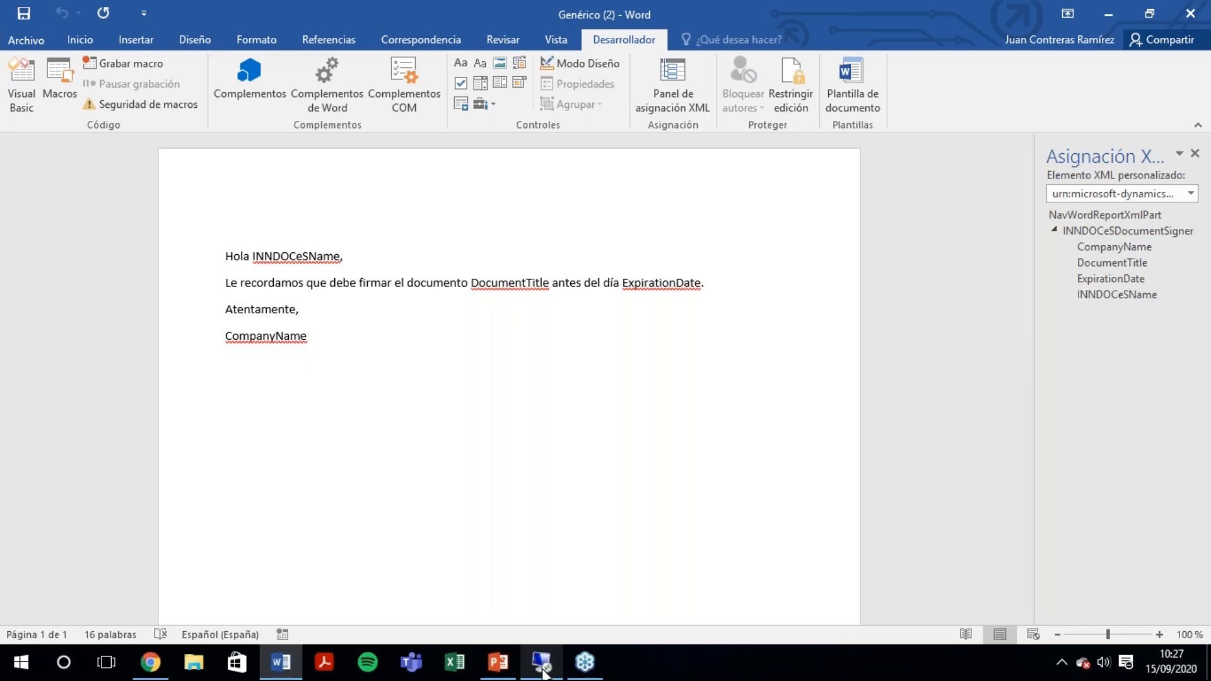
Step: Switch back to Business Central, leave the Docuten eSign configuration and display the available sales document lists
{"action": "mouse_move", "coordinate": [543, 667]}
{"action": "left_click", "coordinate": [542, 593]}
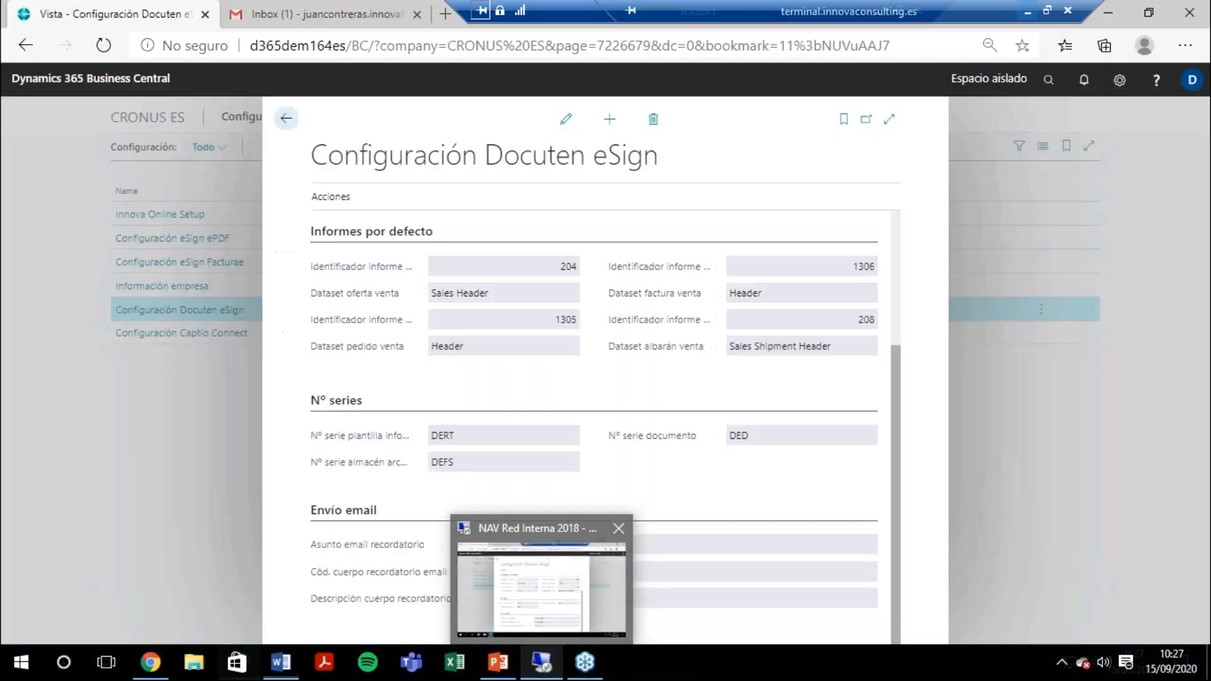
{"action": "scroll", "coordinate": [491, 437], "scroll_direction": "up", "scroll_amount": 5}
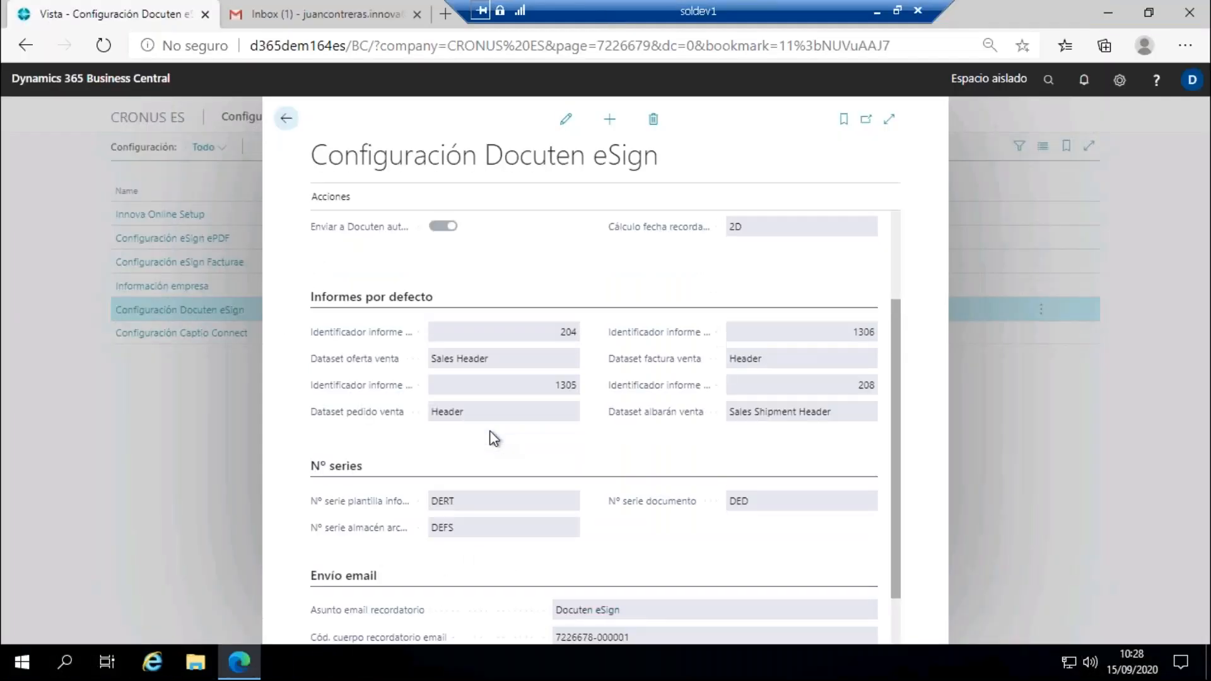
{"action": "left_click", "coordinate": [287, 120]}
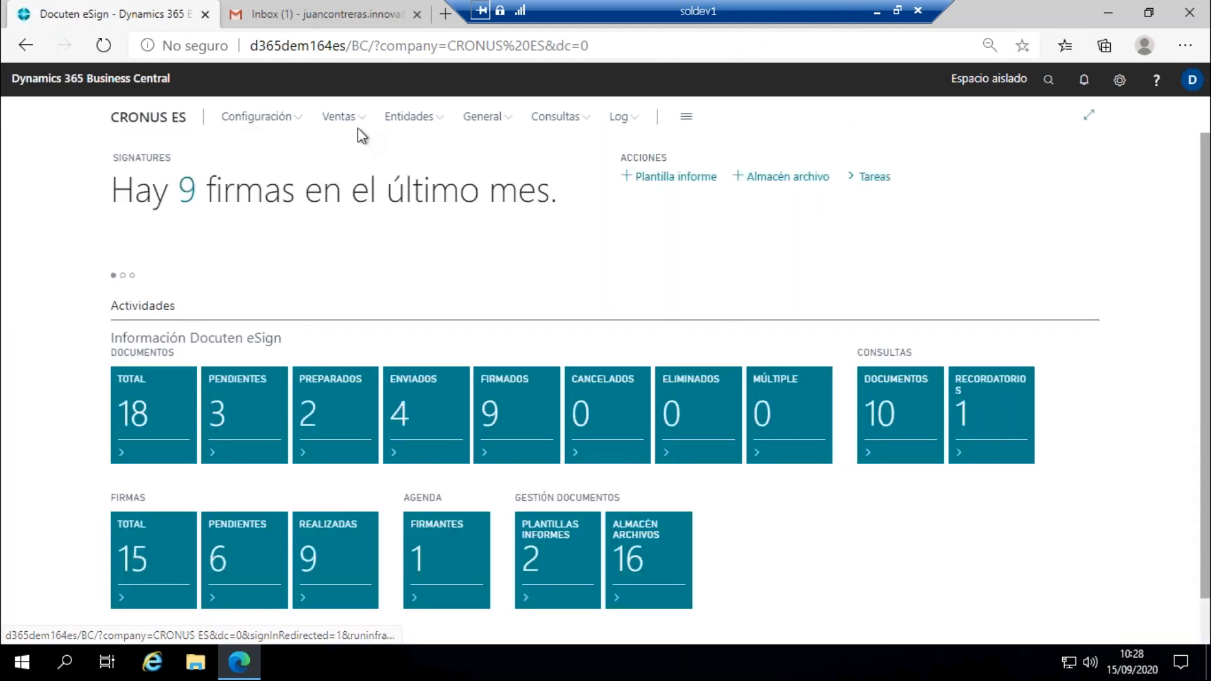
{"action": "left_click", "coordinate": [359, 125]}
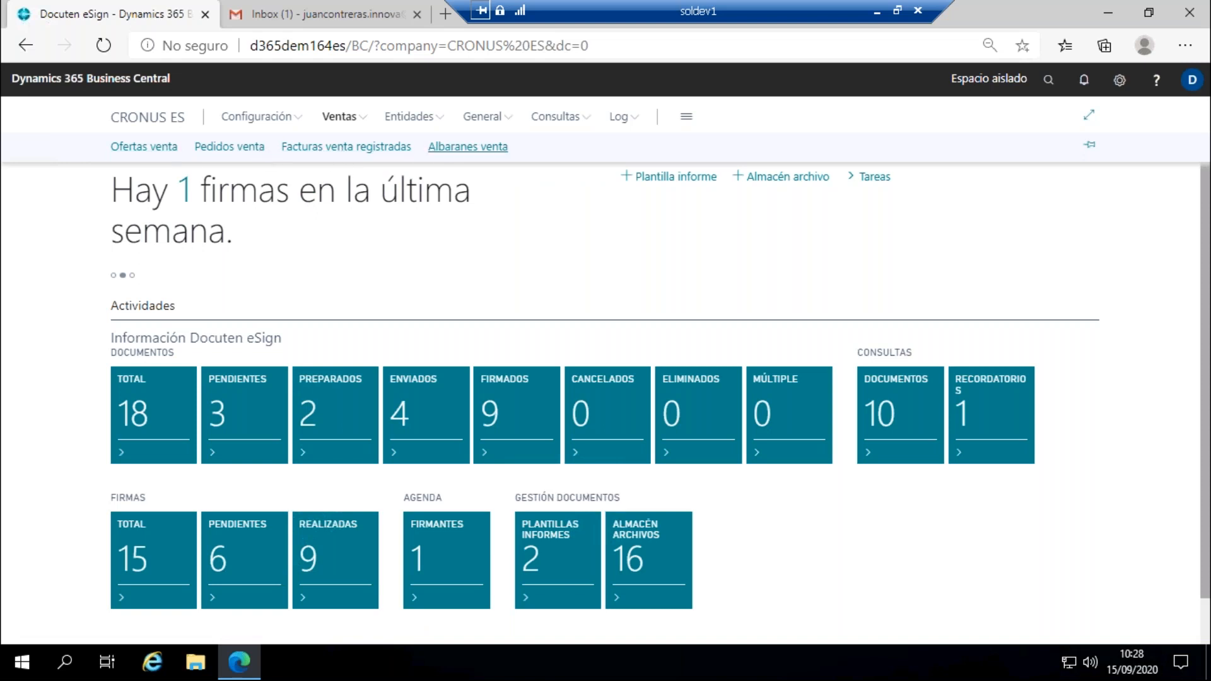
Step: Examine the Docuten eSign file upload area and archived files on customer 10000 Adatum Corporation's card, then return to the home page
{"action": "left_click", "coordinate": [417, 120]}
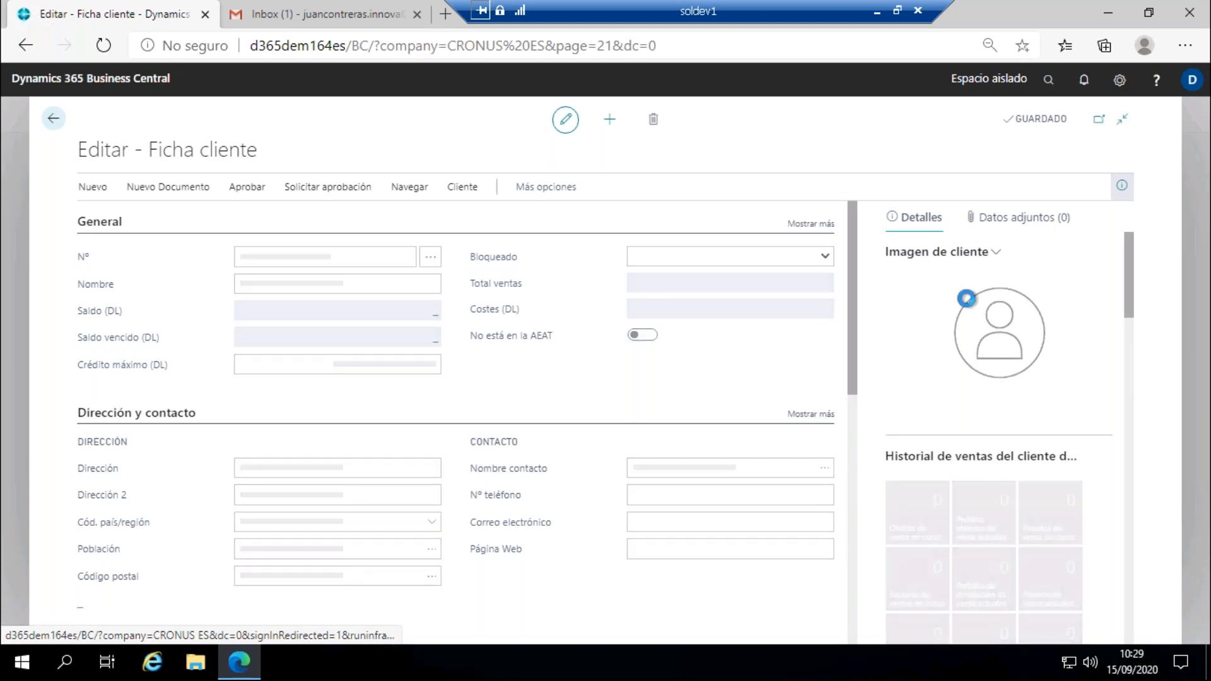
{"action": "scroll", "coordinate": [971, 305], "scroll_direction": "down", "scroll_amount": 8}
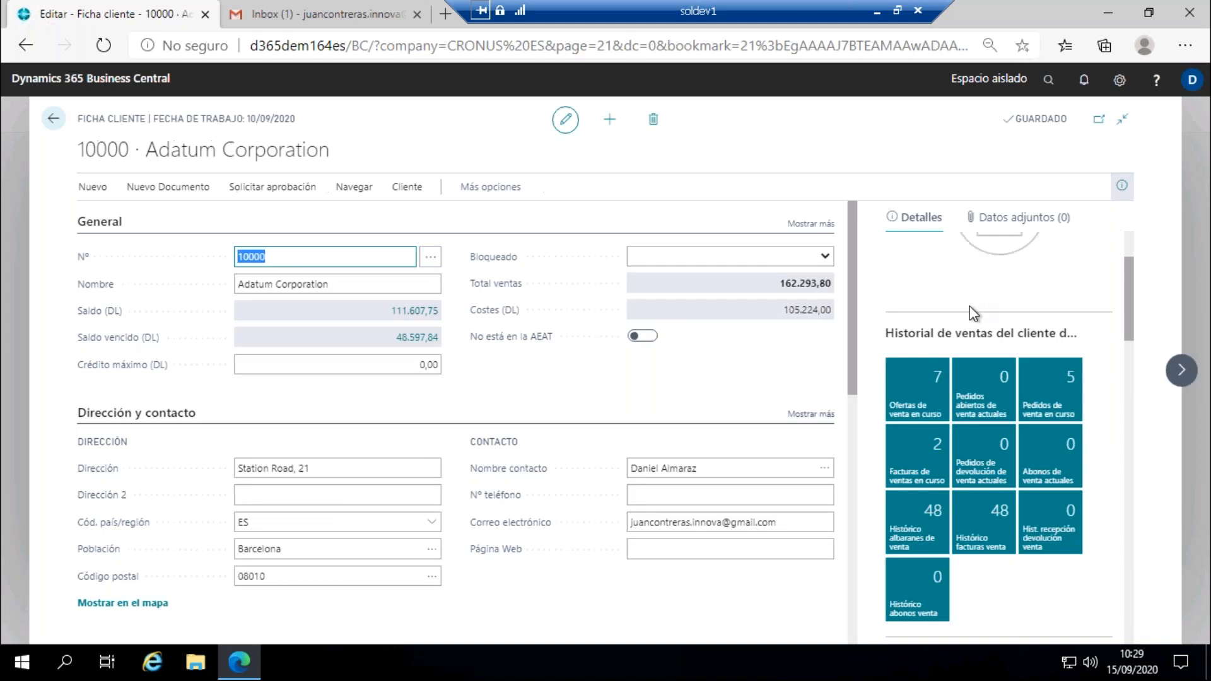
{"action": "scroll", "coordinate": [999, 429], "scroll_direction": "down", "scroll_amount": 10}
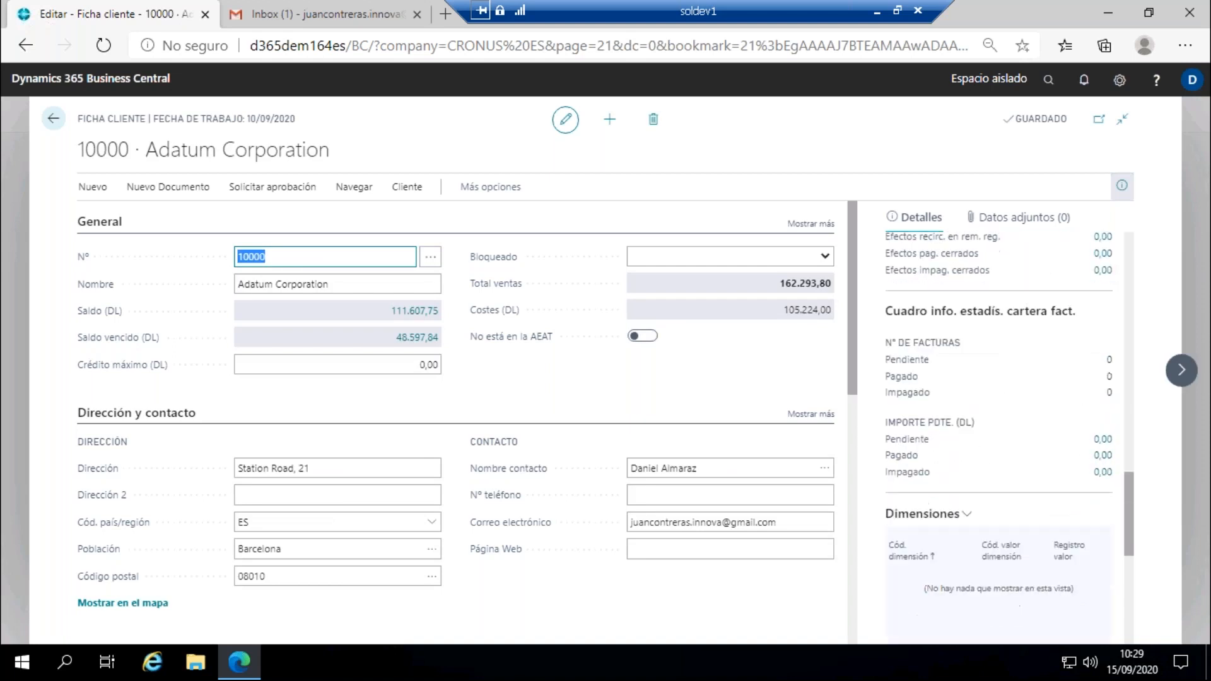
{"action": "scroll", "coordinate": [999, 391], "scroll_direction": "down", "scroll_amount": 5}
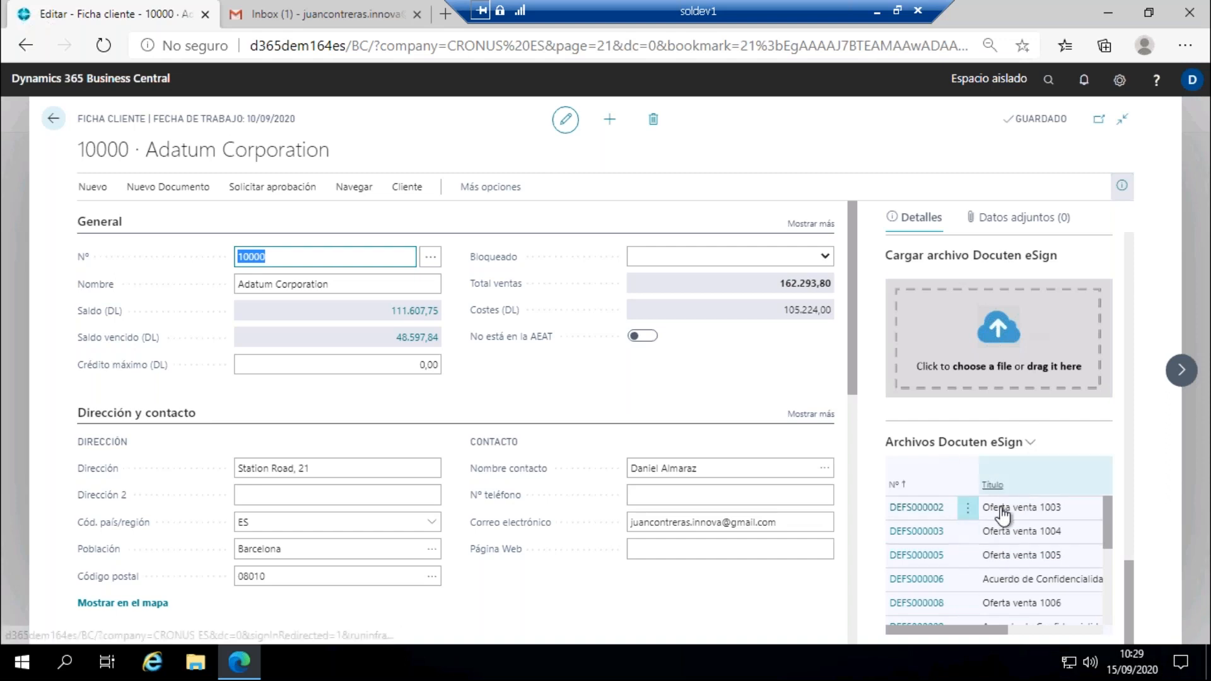
{"action": "scroll", "coordinate": [985, 516], "scroll_direction": "down", "scroll_amount": 2}
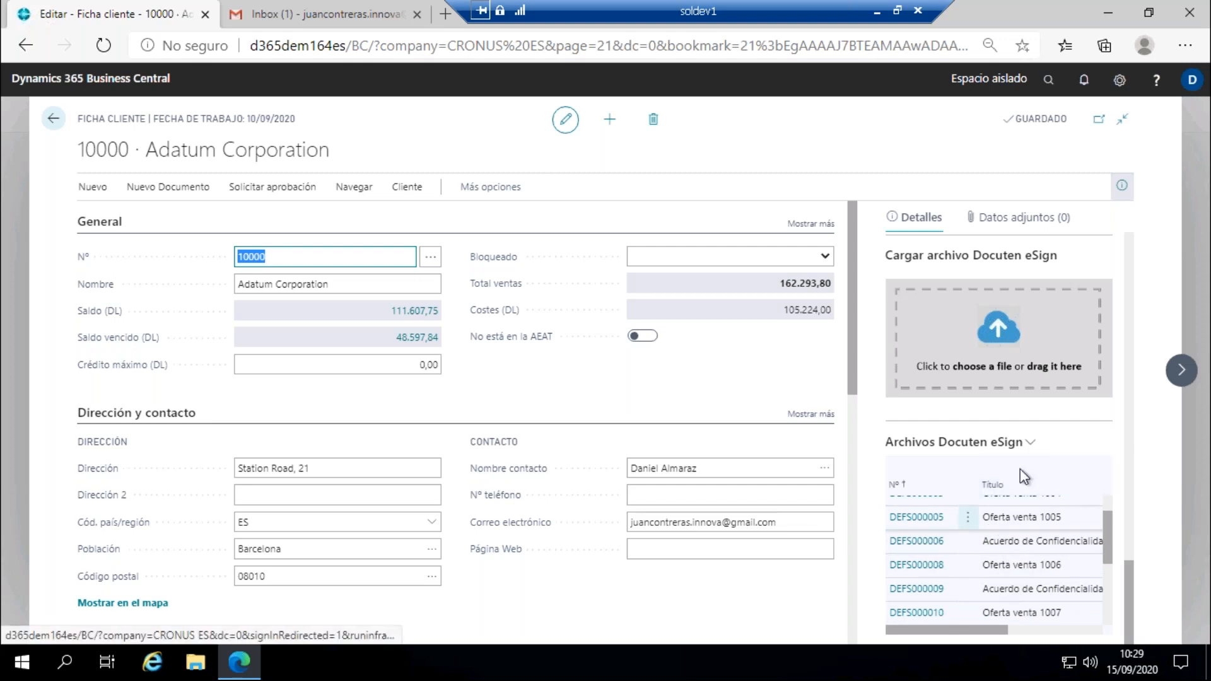
{"action": "scroll", "coordinate": [988, 514], "scroll_direction": "up", "scroll_amount": 2}
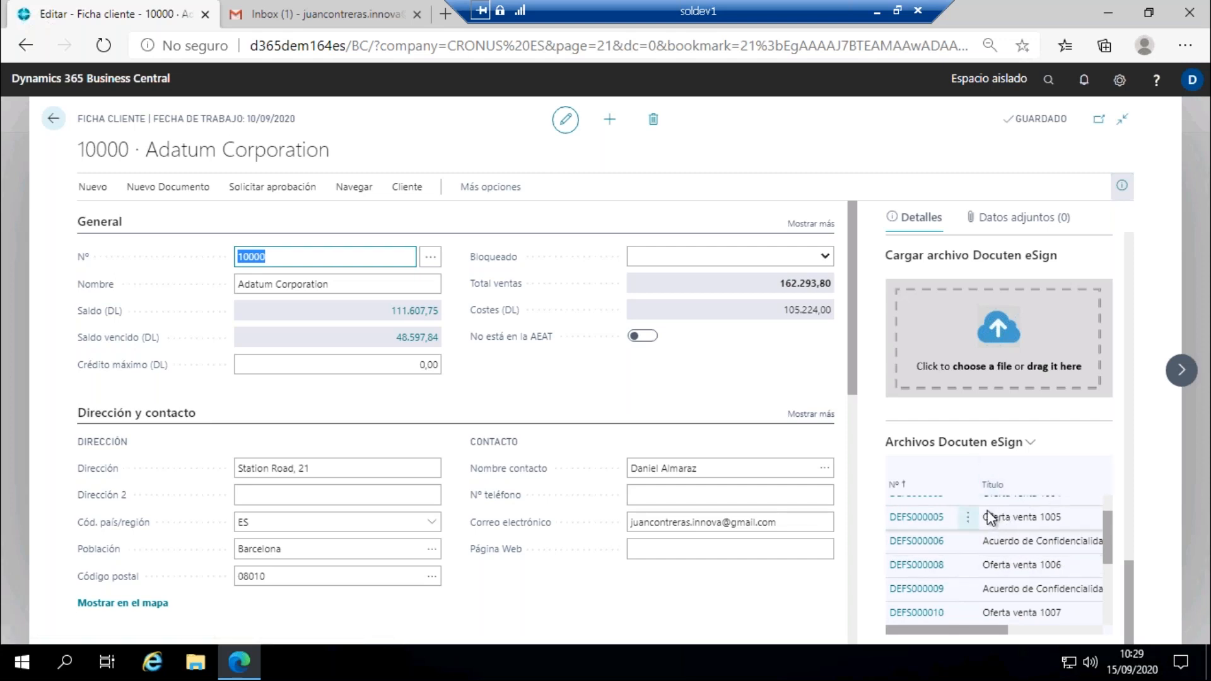
{"action": "left_click", "coordinate": [53, 118]}
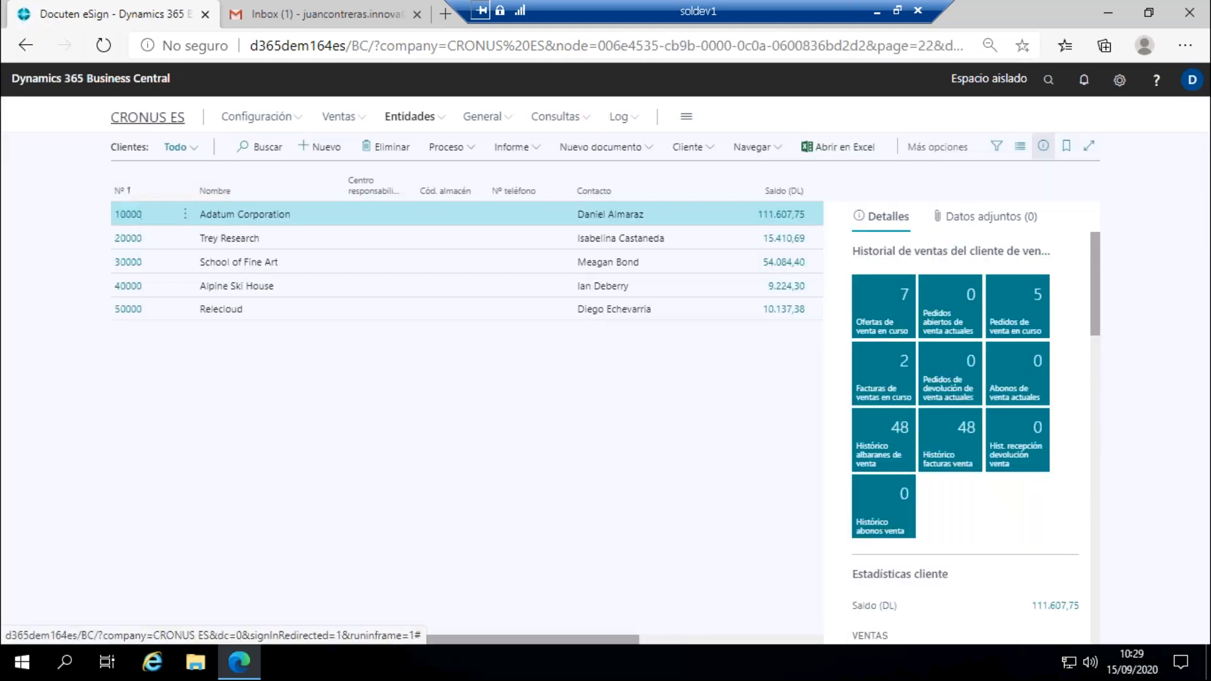
{"action": "left_click", "coordinate": [147, 117]}
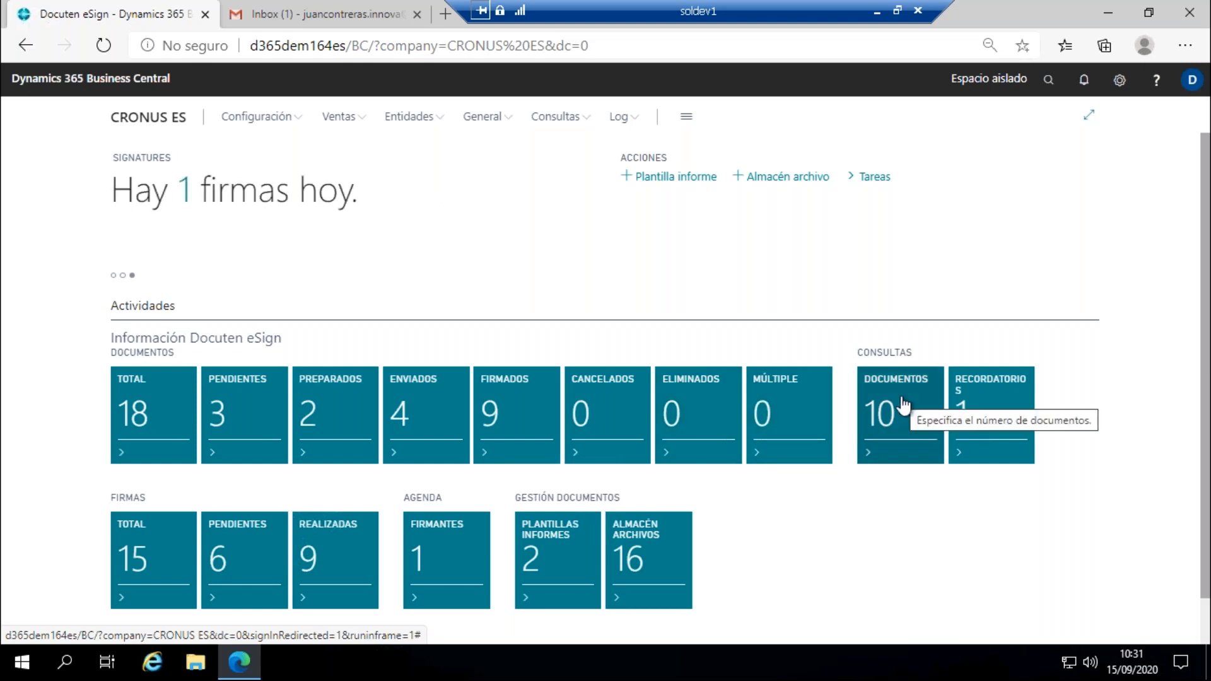
Step: Review the Docuten eSign documents query, including its status, document type and registration date columns, and close it
{"action": "left_click", "coordinate": [904, 404]}
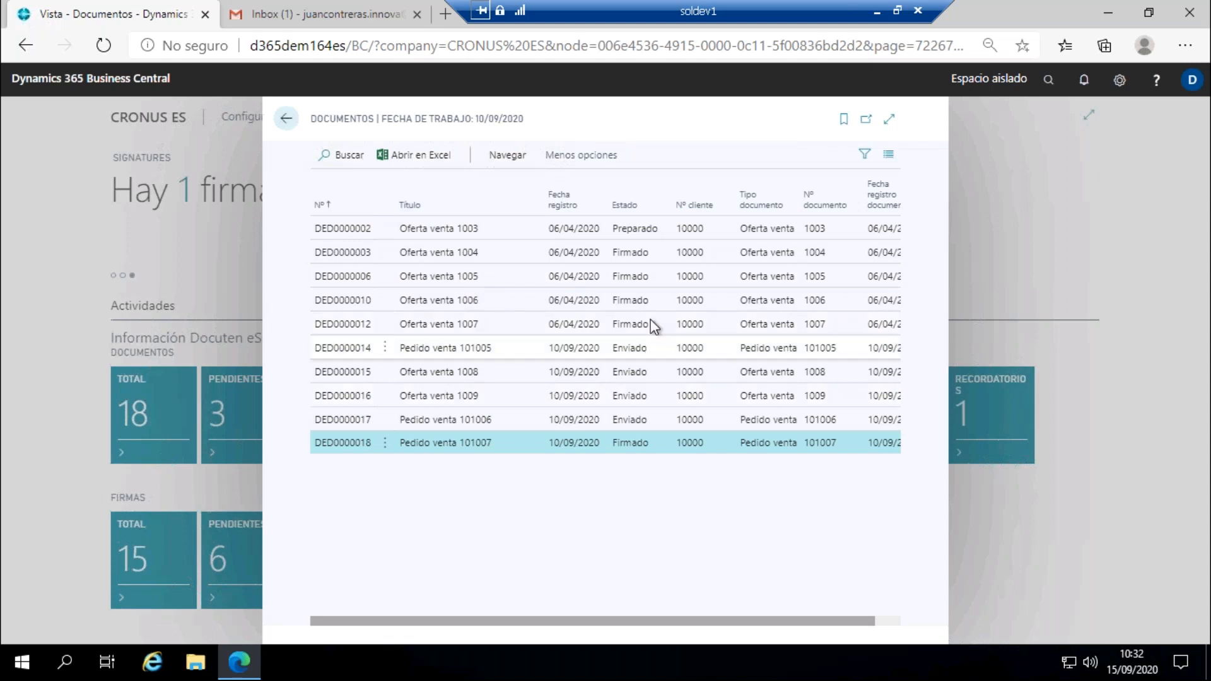
{"action": "left_click_drag", "start_coordinate": [451, 621], "coordinate": [497, 622]}
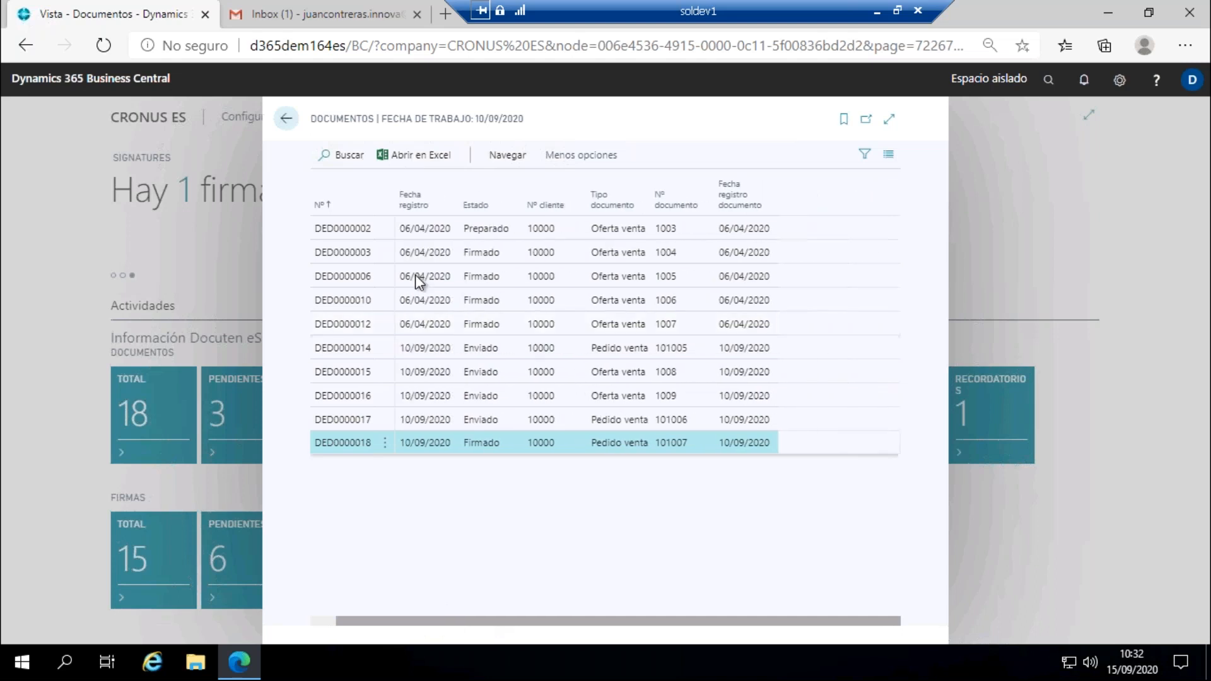
{"action": "left_click", "coordinate": [288, 120]}
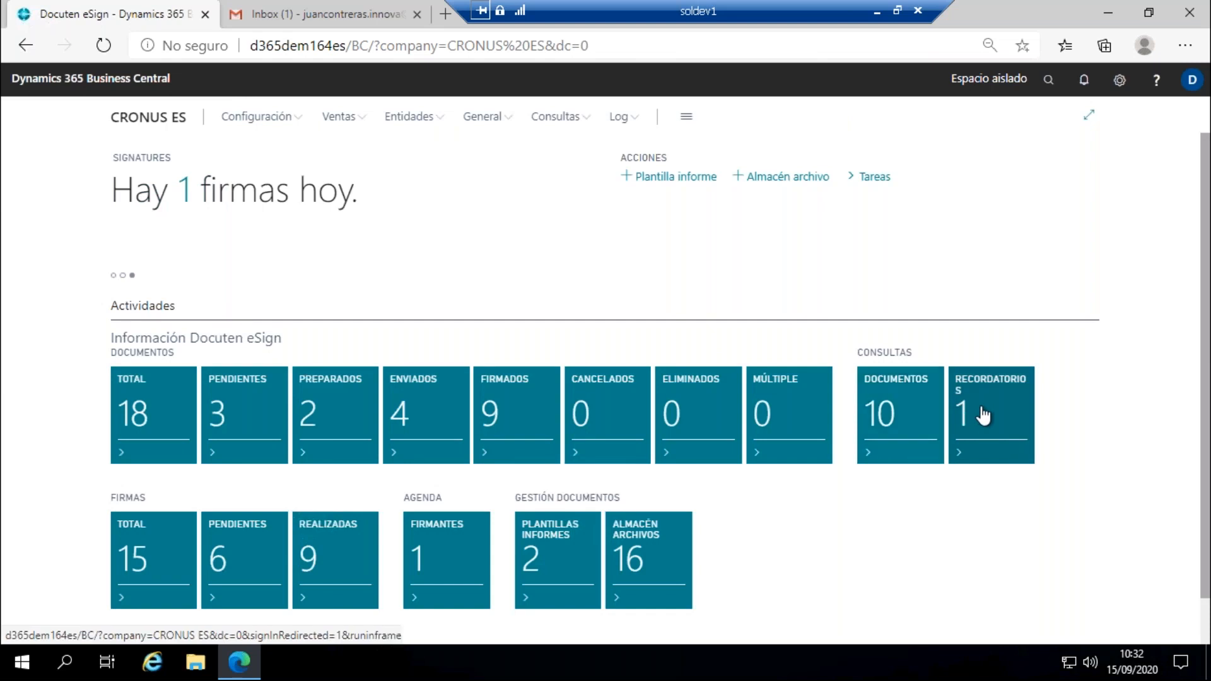
Step: Inspect the signature reminders list and its option for sending a reminder email, and close the list without sending
{"action": "left_click", "coordinate": [982, 415]}
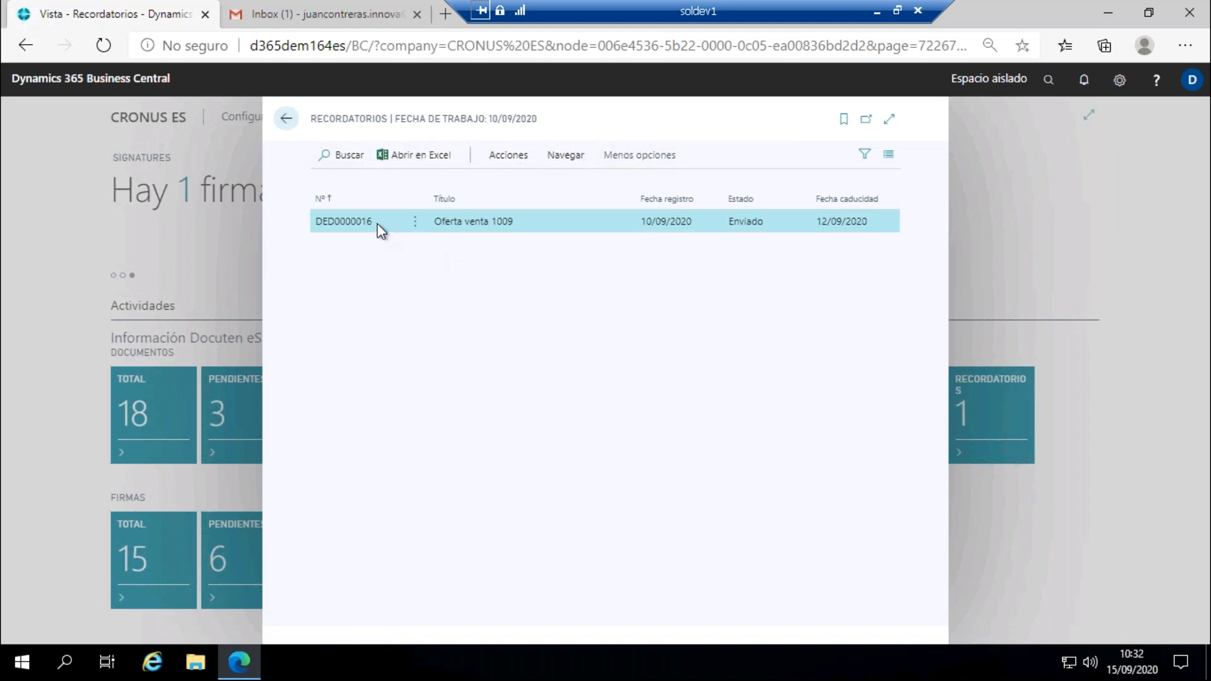
{"action": "left_click", "coordinate": [506, 165]}
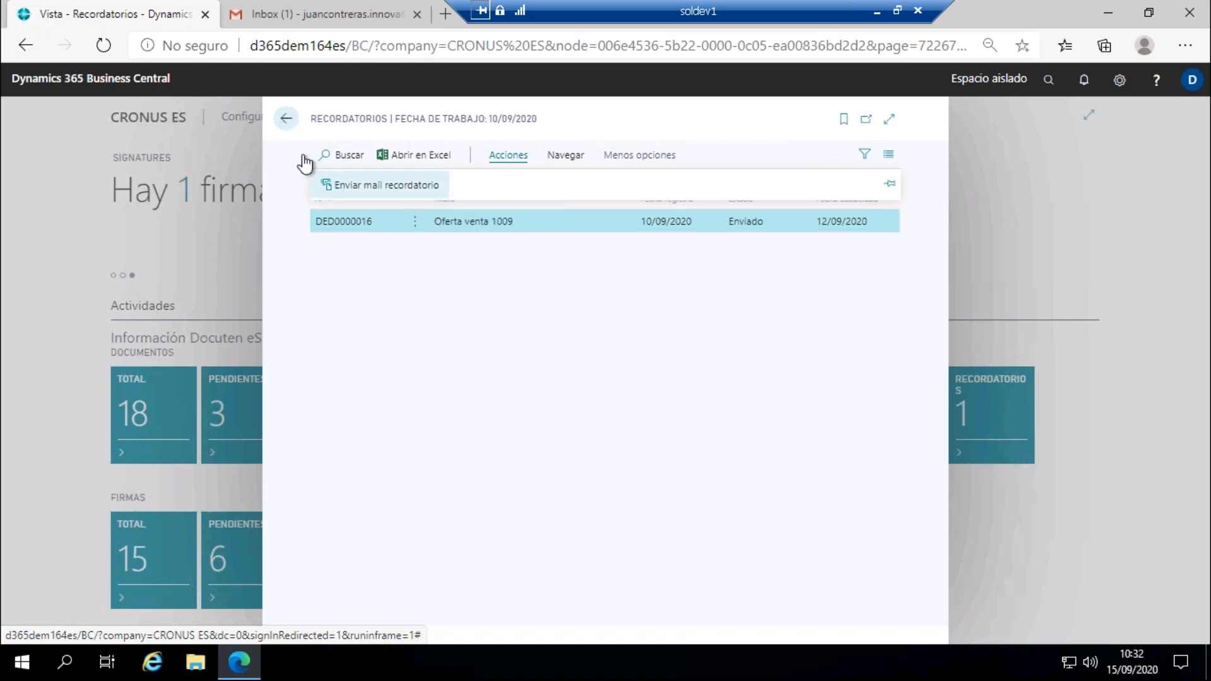
{"action": "left_click", "coordinate": [285, 118]}
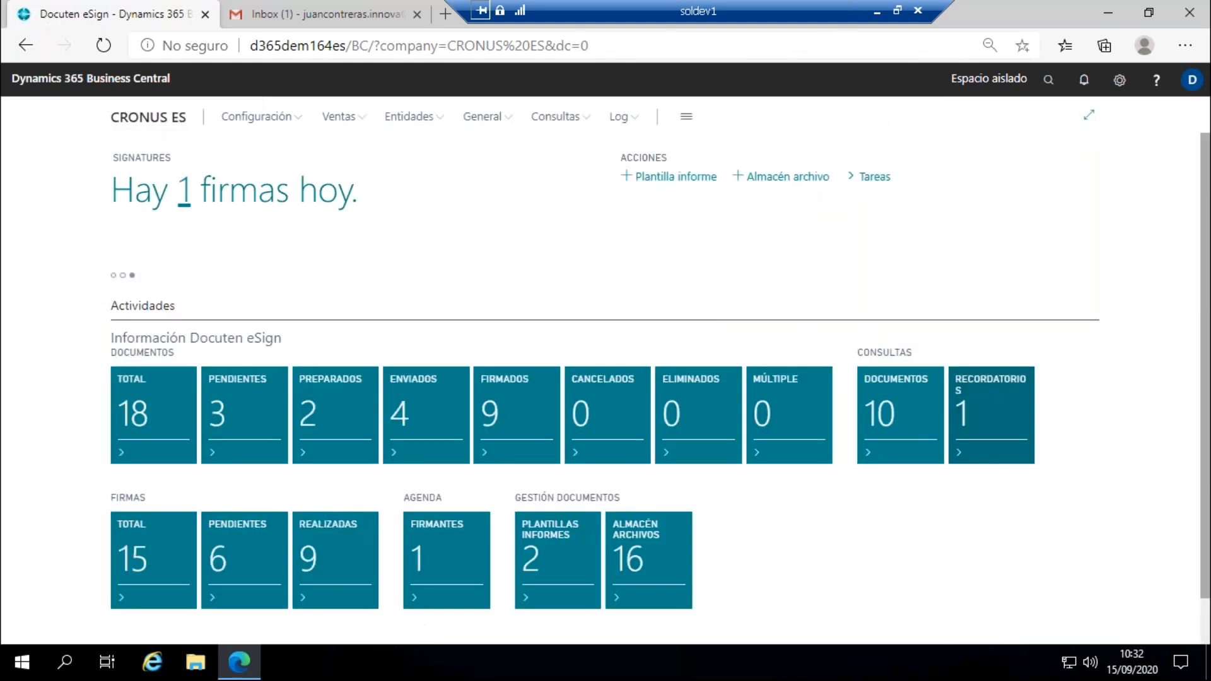
Step: Review the list of all signatures across its signature type, role, language and signer identifier columns, and close it
{"action": "left_click", "coordinate": [149, 540]}
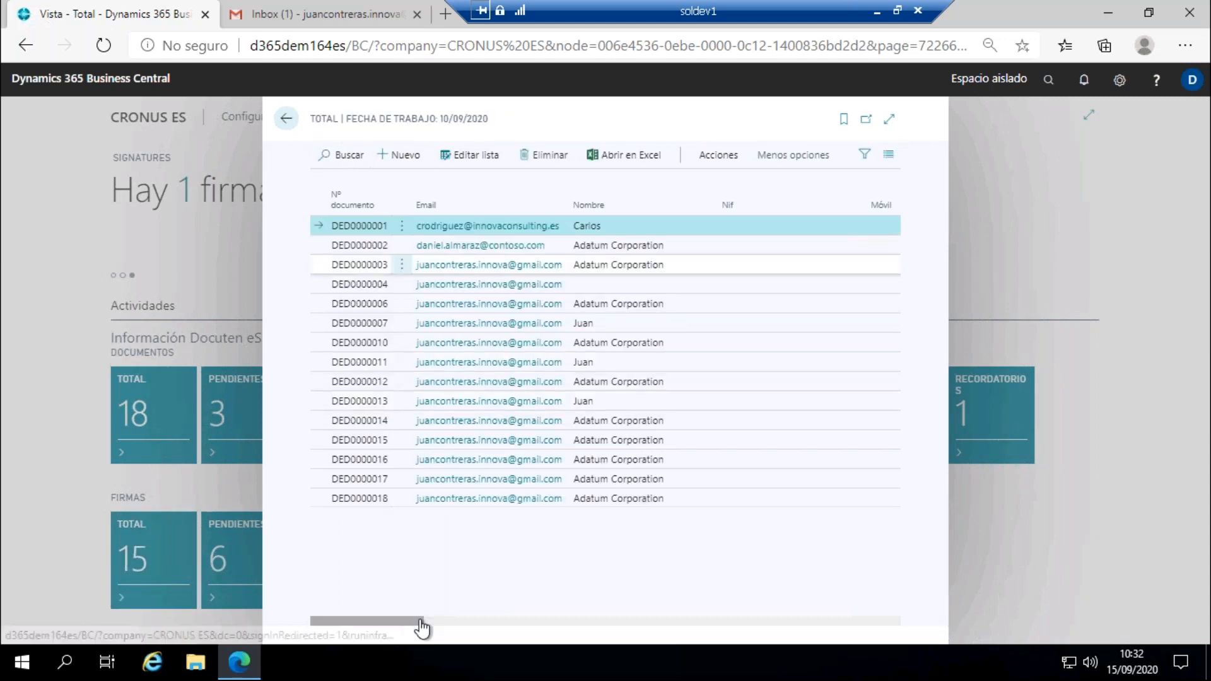
{"action": "left_click", "coordinate": [485, 622]}
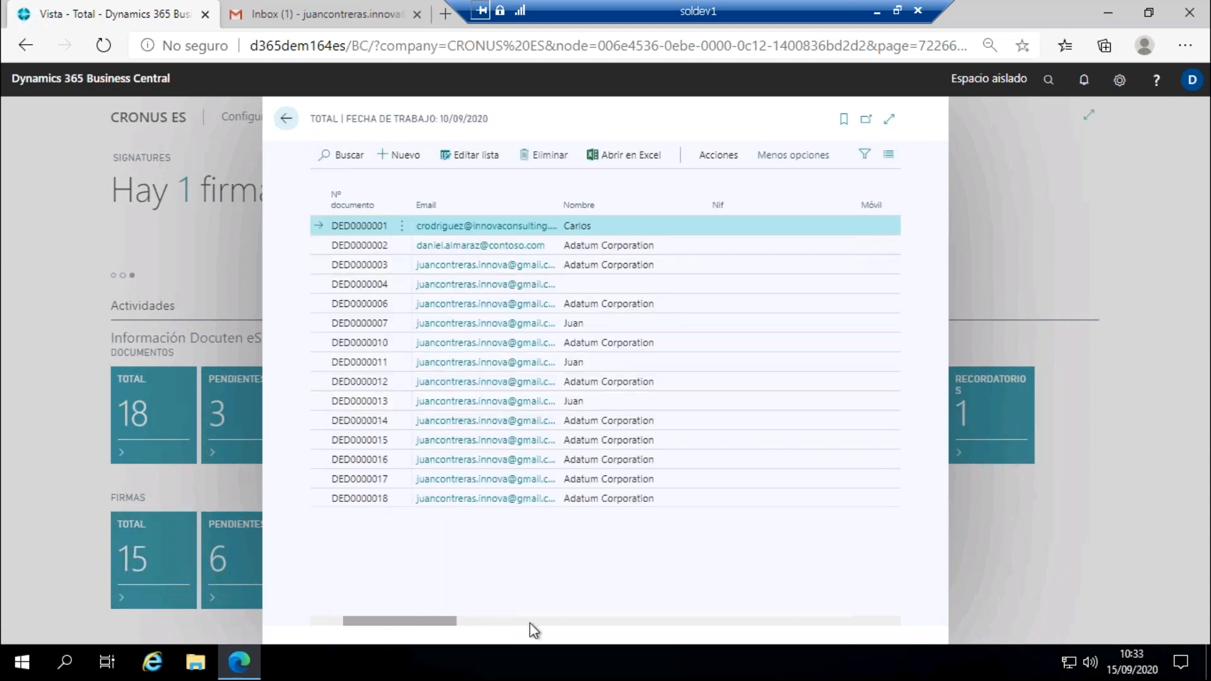
{"action": "left_click_drag", "start_coordinate": [530, 624], "coordinate": [535, 623]}
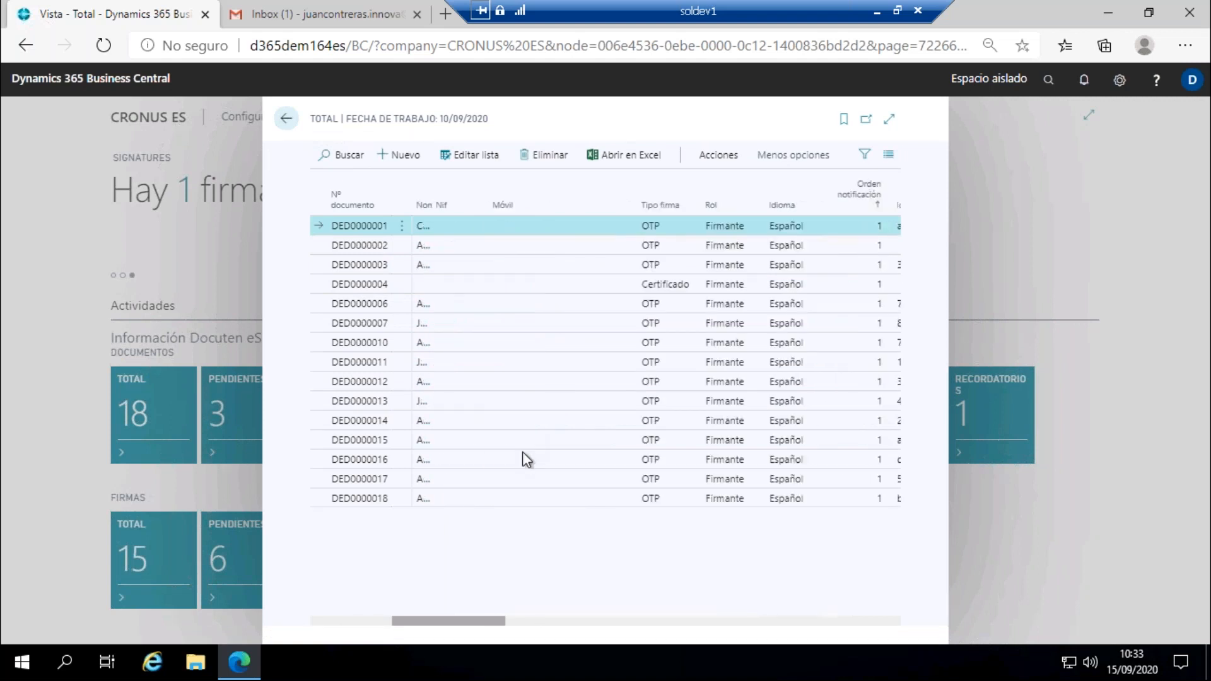
{"action": "scroll", "coordinate": [522, 451], "scroll_direction": "right", "scroll_amount": 3}
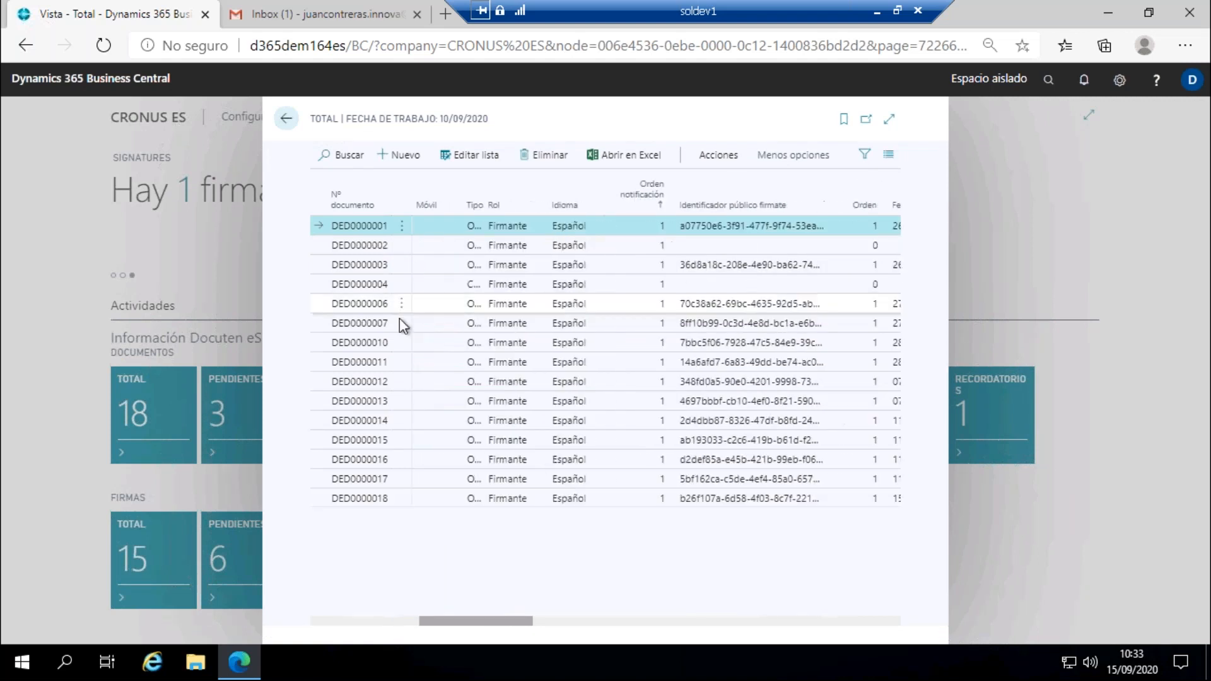
{"action": "left_click", "coordinate": [287, 120]}
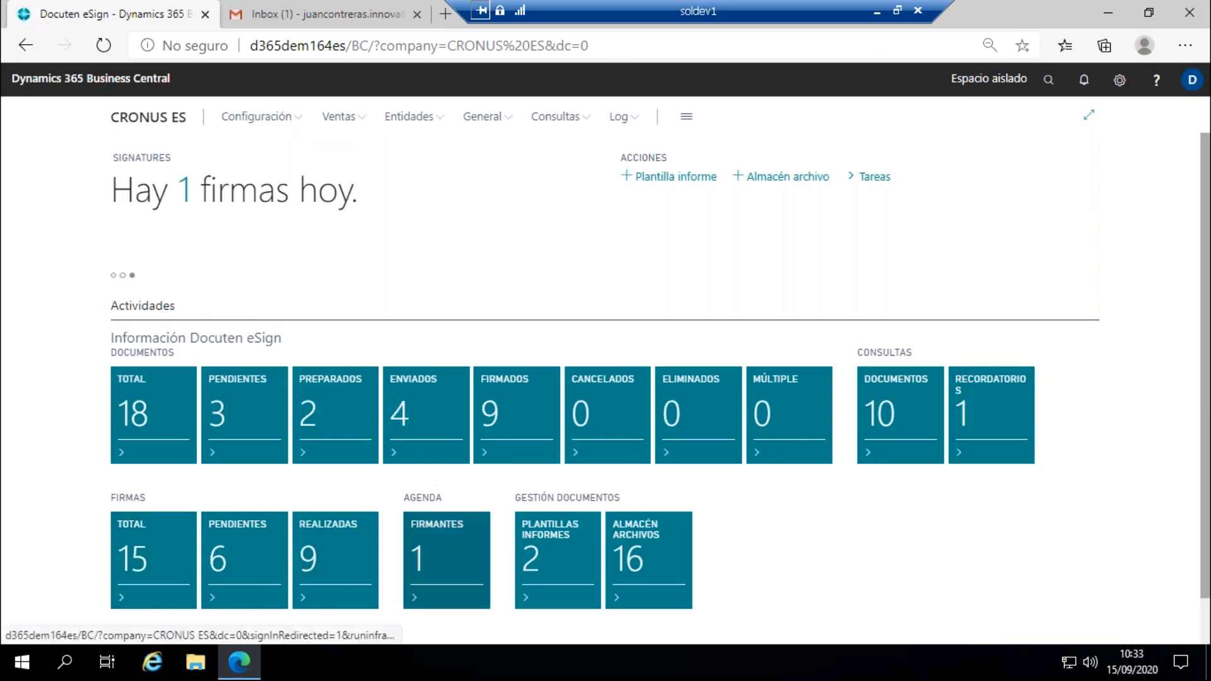
Step: Open the signer address book and examine the contact, signature type, role and language columns
{"action": "left_click", "coordinate": [445, 559]}
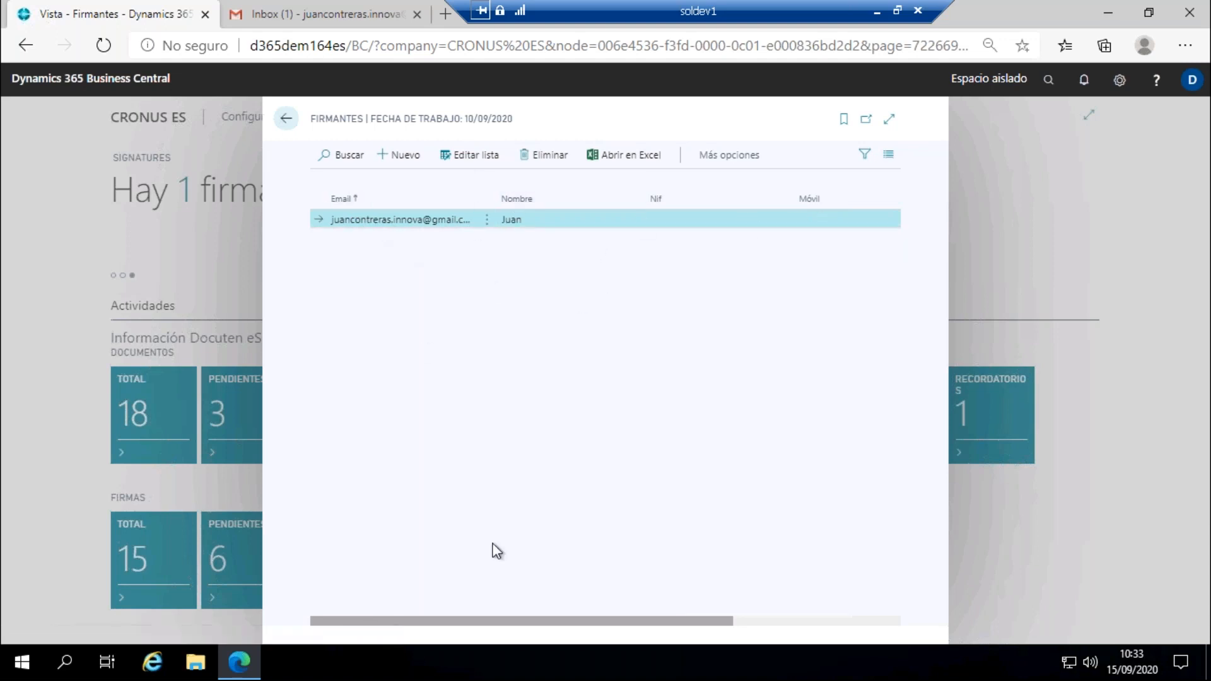
{"action": "left_click_drag", "start_coordinate": [549, 621], "coordinate": [675, 618]}
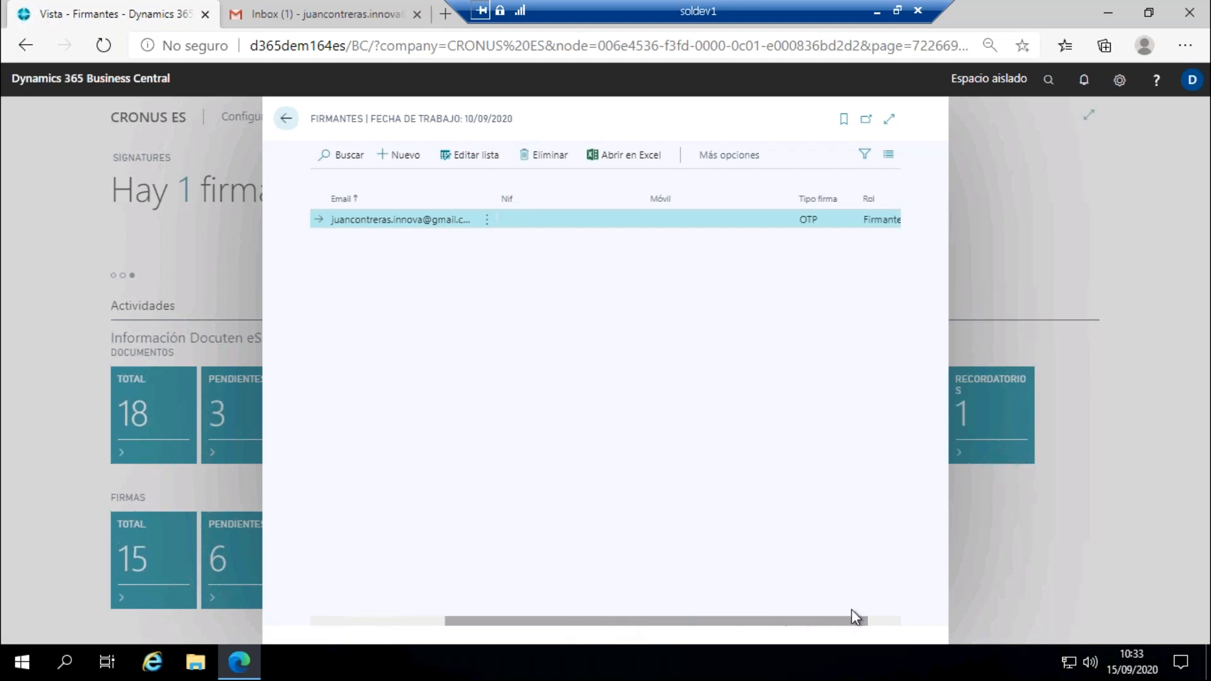
{"action": "left_click_drag", "start_coordinate": [837, 626], "coordinate": [895, 622]}
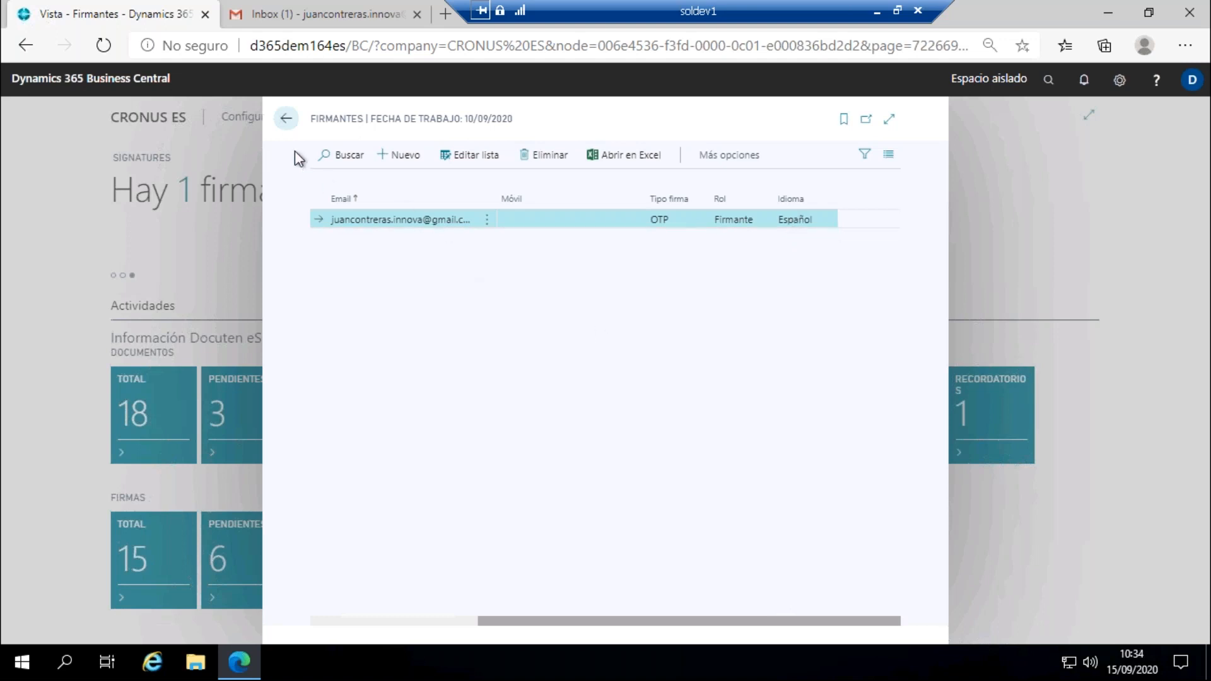
Step: Close the signer list, open the report templates list and add a new template line
{"action": "left_click", "coordinate": [286, 118]}
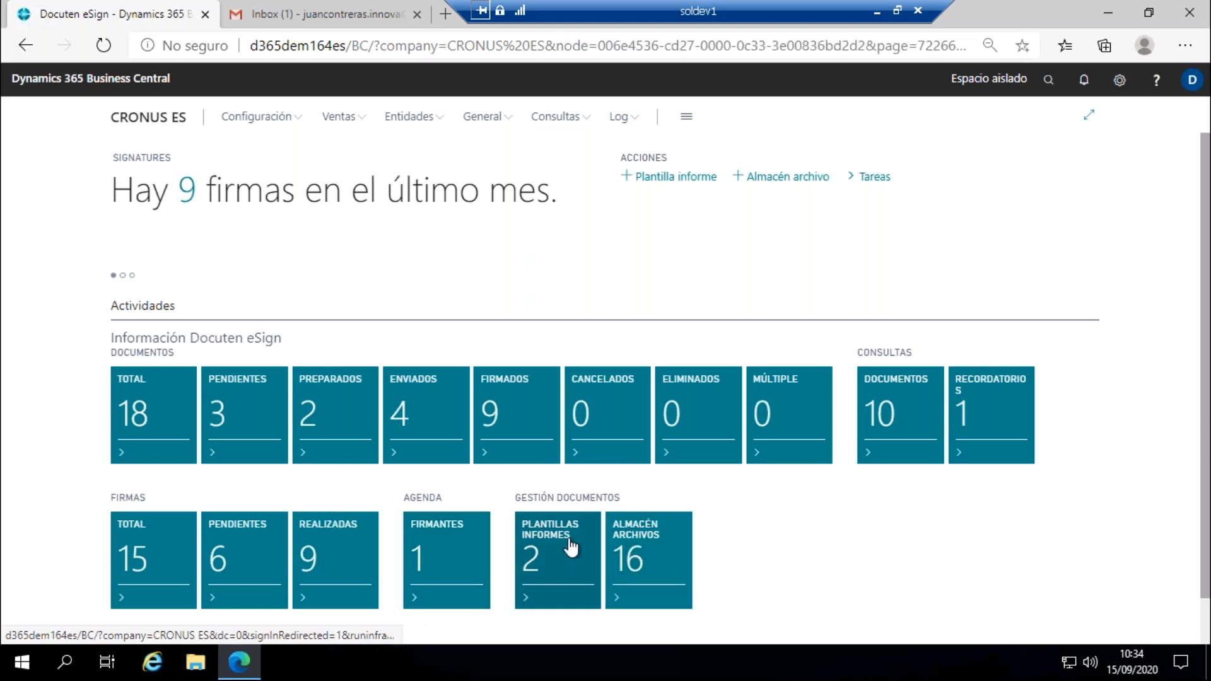
{"action": "left_click", "coordinate": [594, 535]}
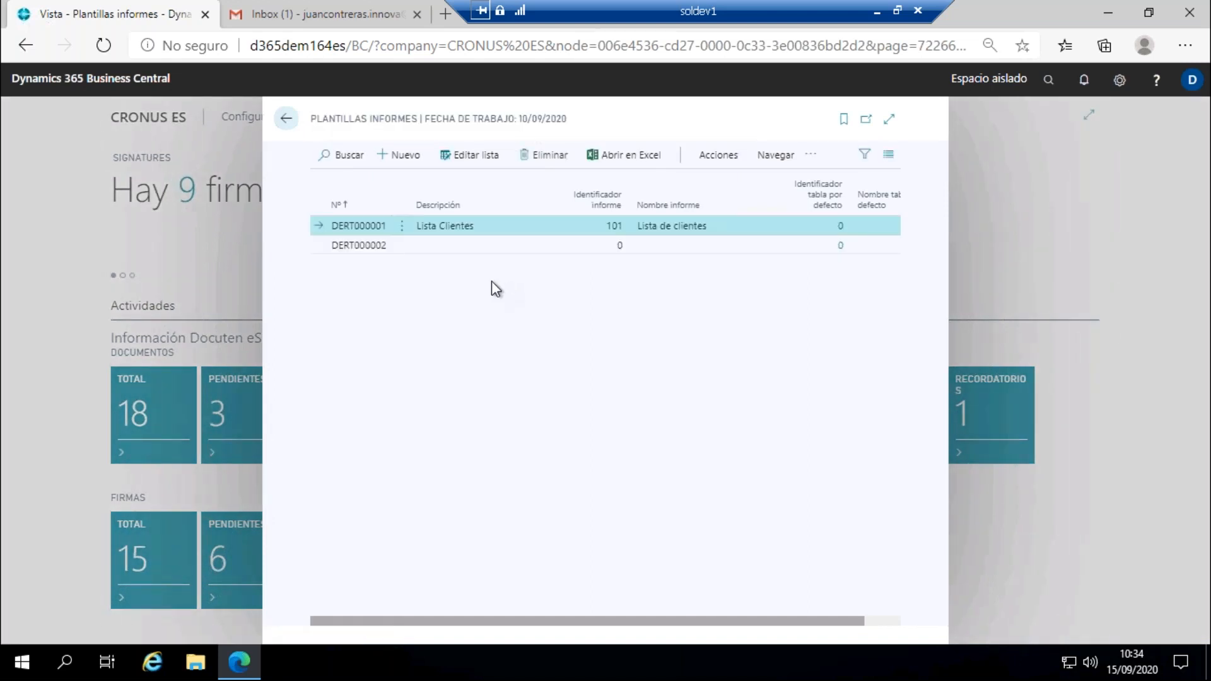
{"action": "left_click", "coordinate": [419, 163]}
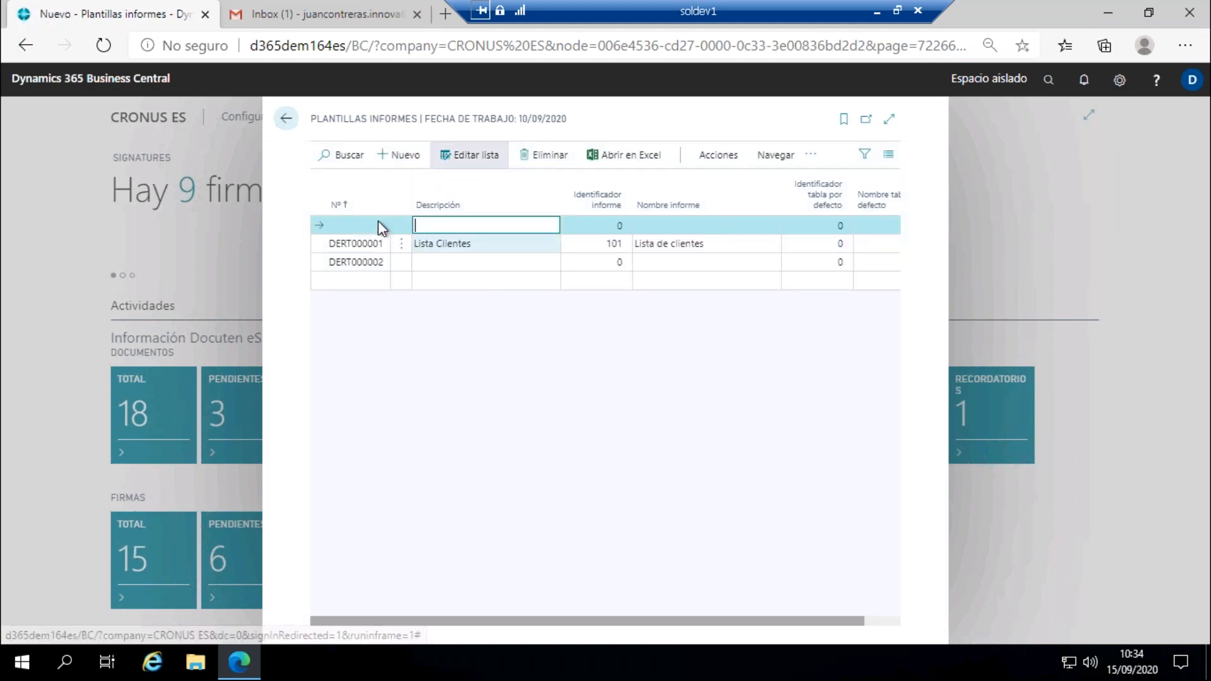
{"action": "left_click", "coordinate": [578, 234]}
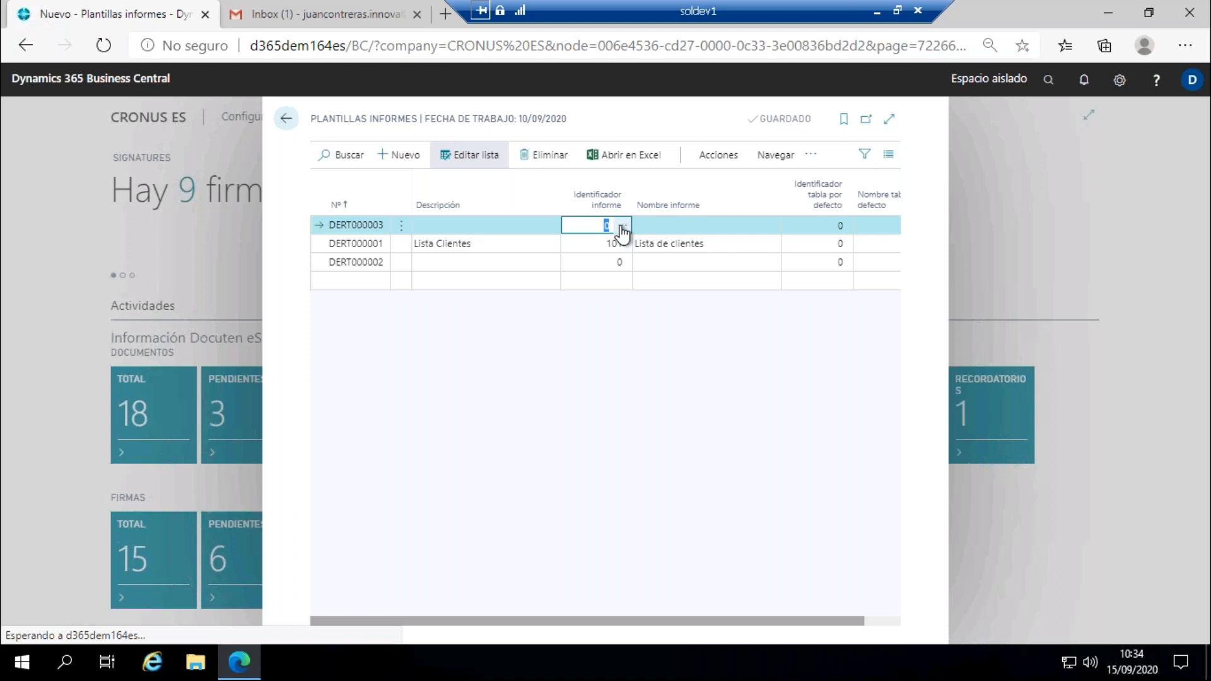
Step: Browse the report objects available for the new template's report identifier, and close the templates list without assigning one
{"action": "left_click", "coordinate": [622, 229]}
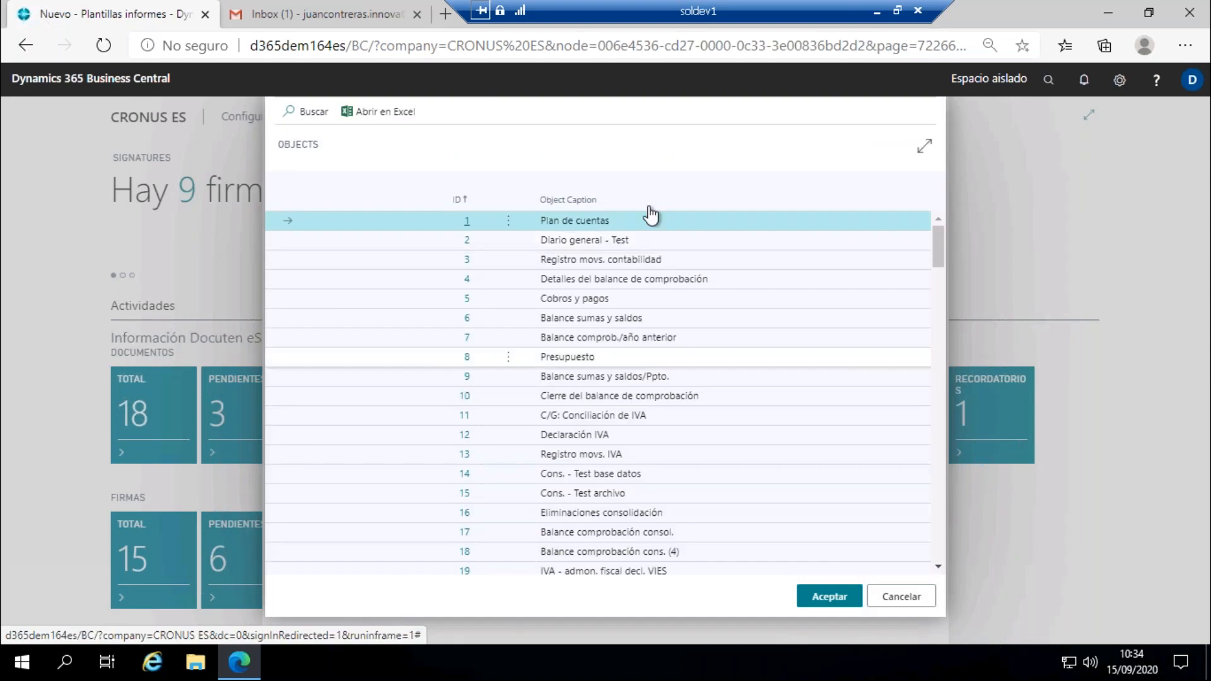
{"action": "scroll", "coordinate": [711, 353], "scroll_direction": "down", "scroll_amount": 3}
{"action": "scroll", "coordinate": [710, 346], "scroll_direction": "down", "scroll_amount": 4}
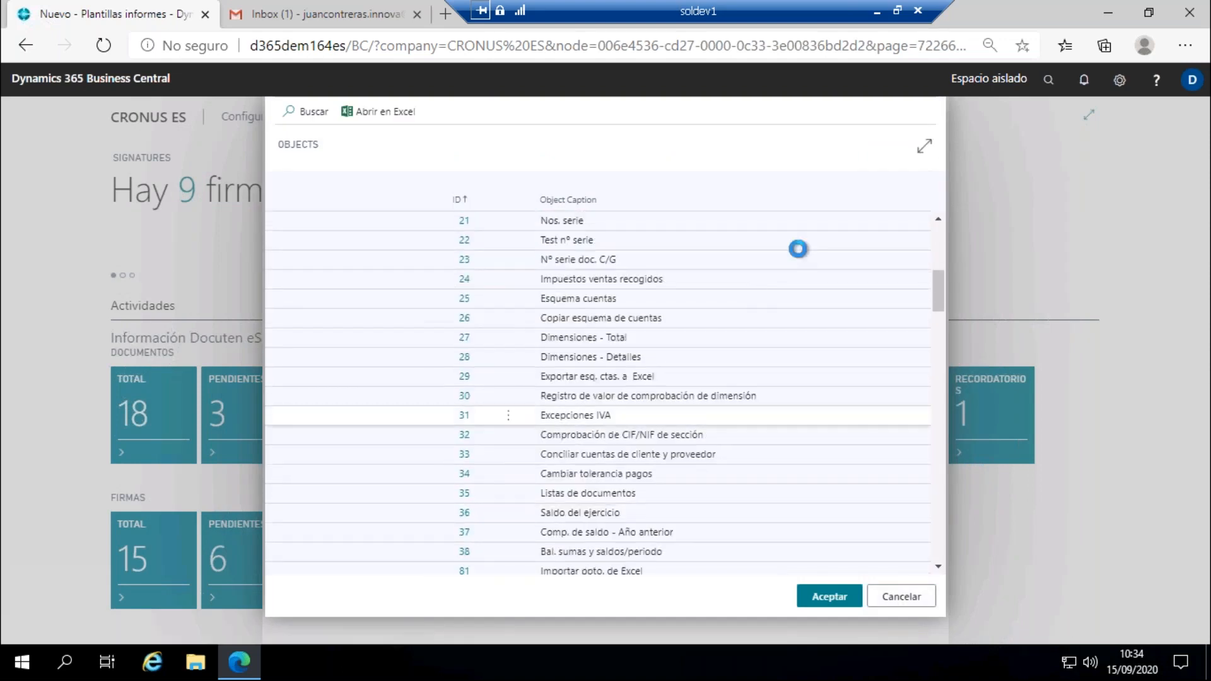
{"action": "double_click", "coordinate": [675, 286]}
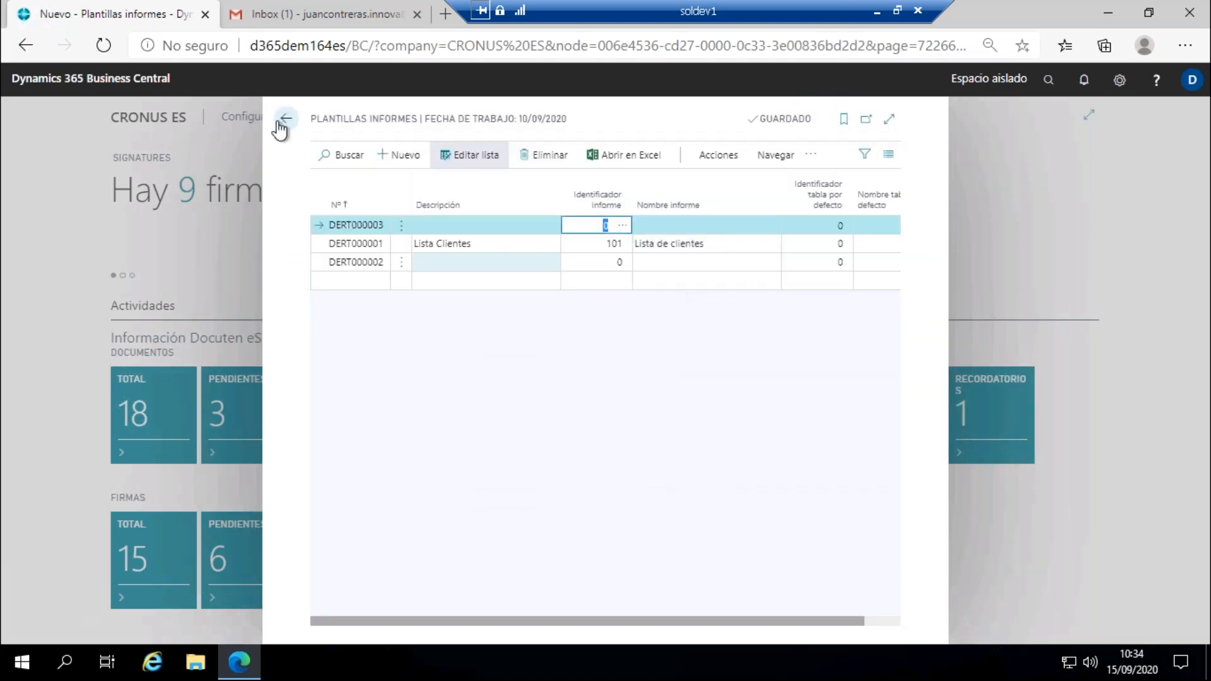
{"action": "left_click", "coordinate": [286, 119]}
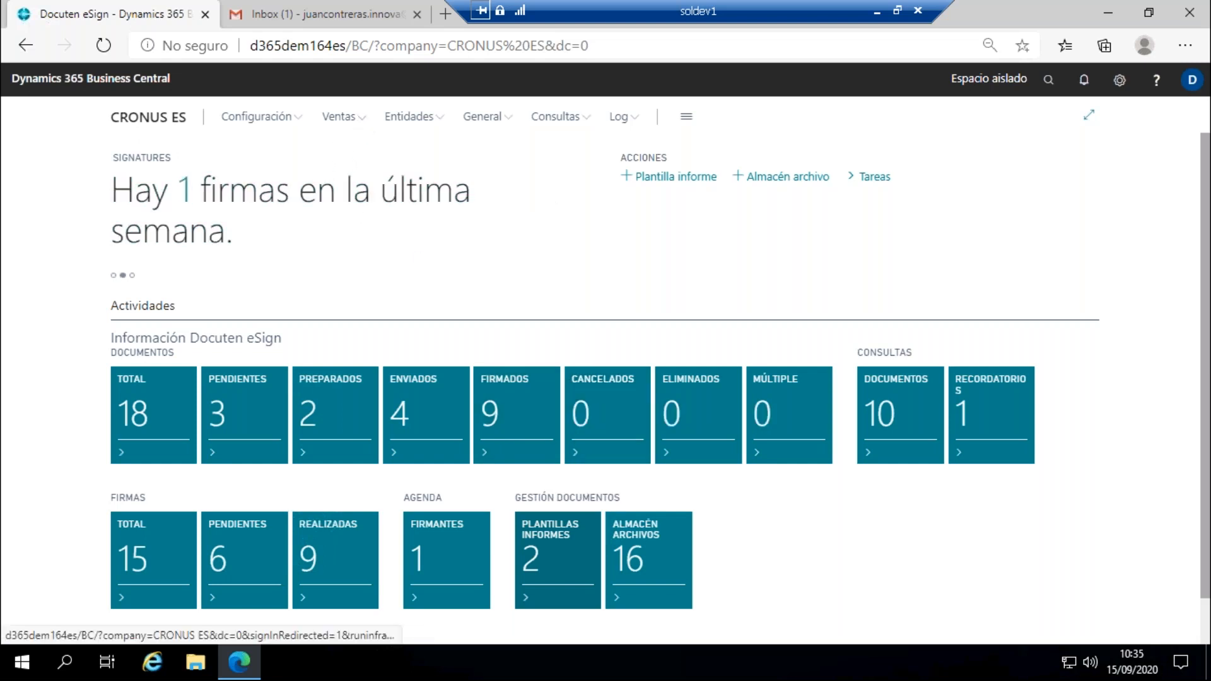
Step: Review the file store list, including its document status, related document columns and file upload area, and close it
{"action": "left_click", "coordinate": [645, 544]}
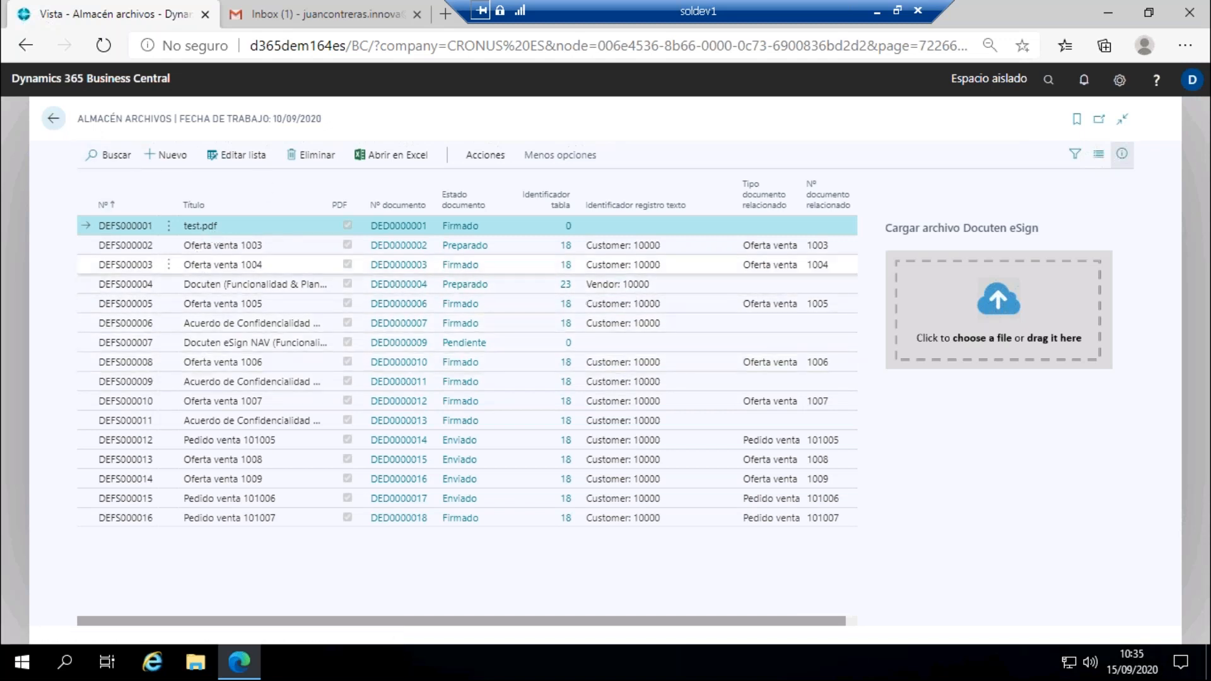
{"action": "left_click", "coordinate": [53, 120]}
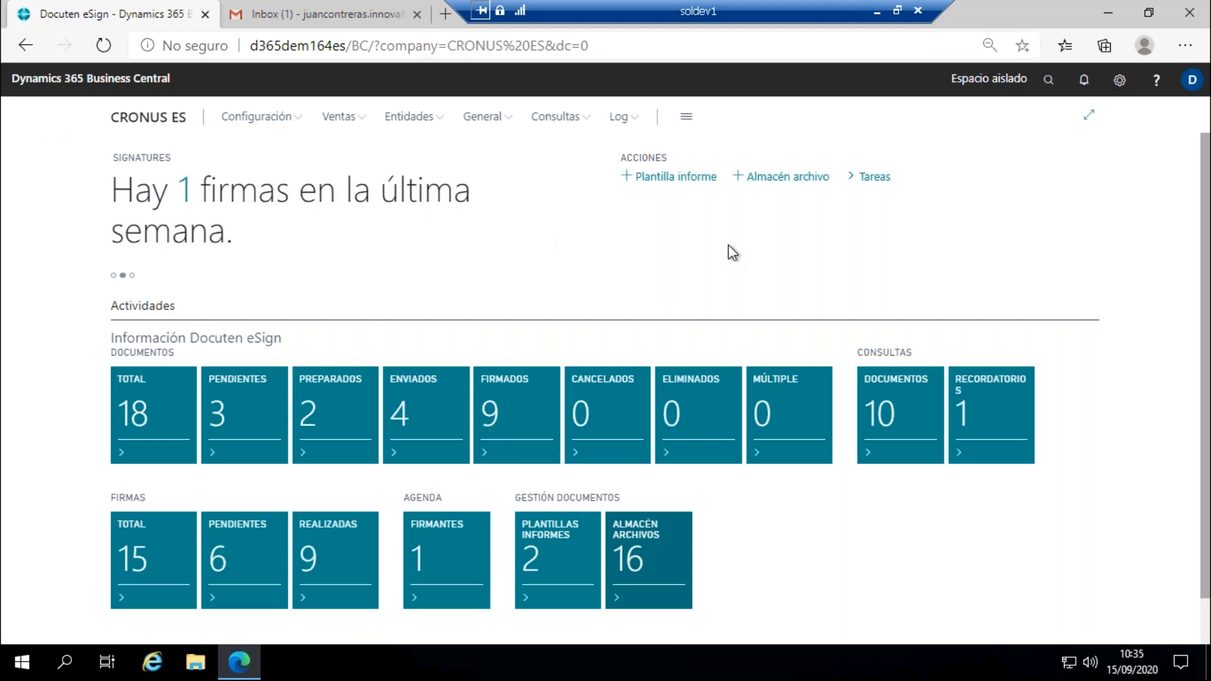
Step: Inspect the batch sending options for sales documents and the report scheduling settings, and cancel without scheduling anything
{"action": "left_click", "coordinate": [875, 180]}
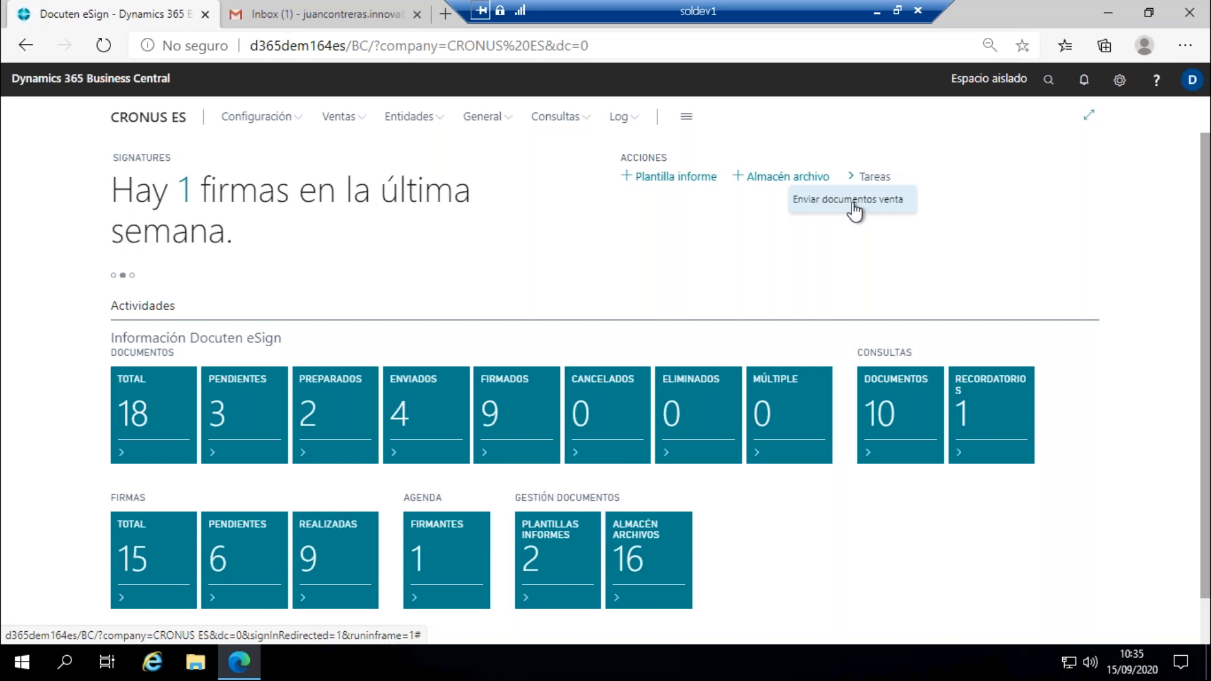
{"action": "left_click", "coordinate": [853, 201]}
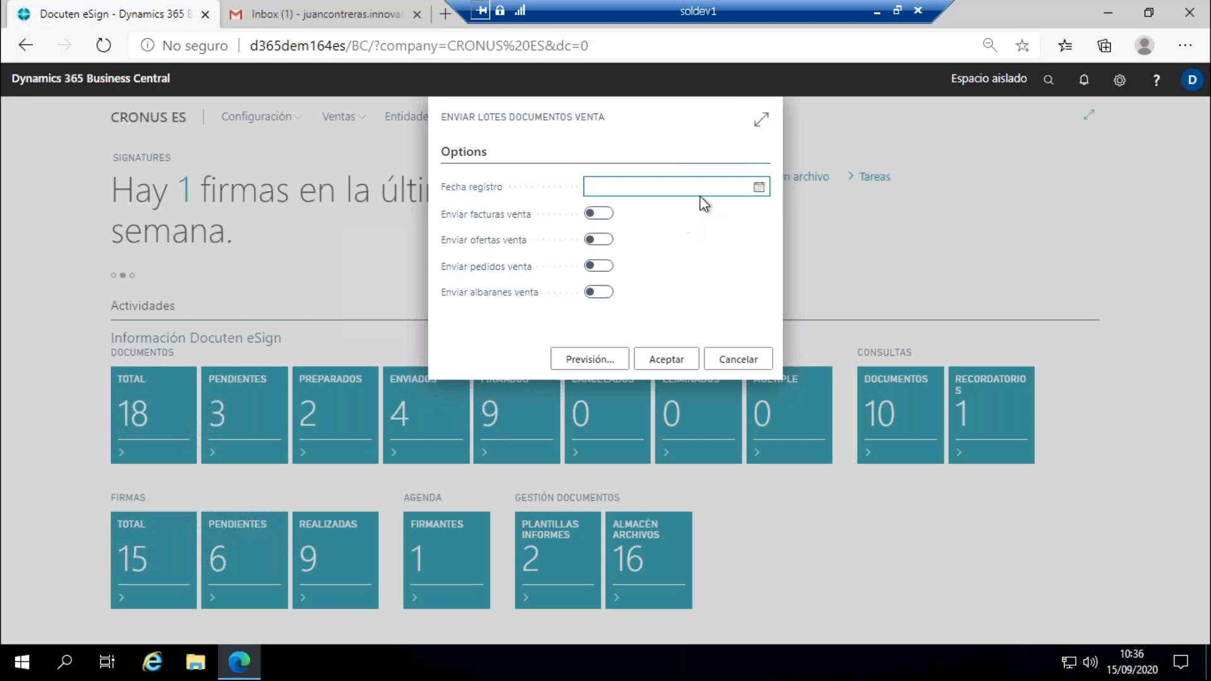
{"action": "left_click", "coordinate": [613, 365]}
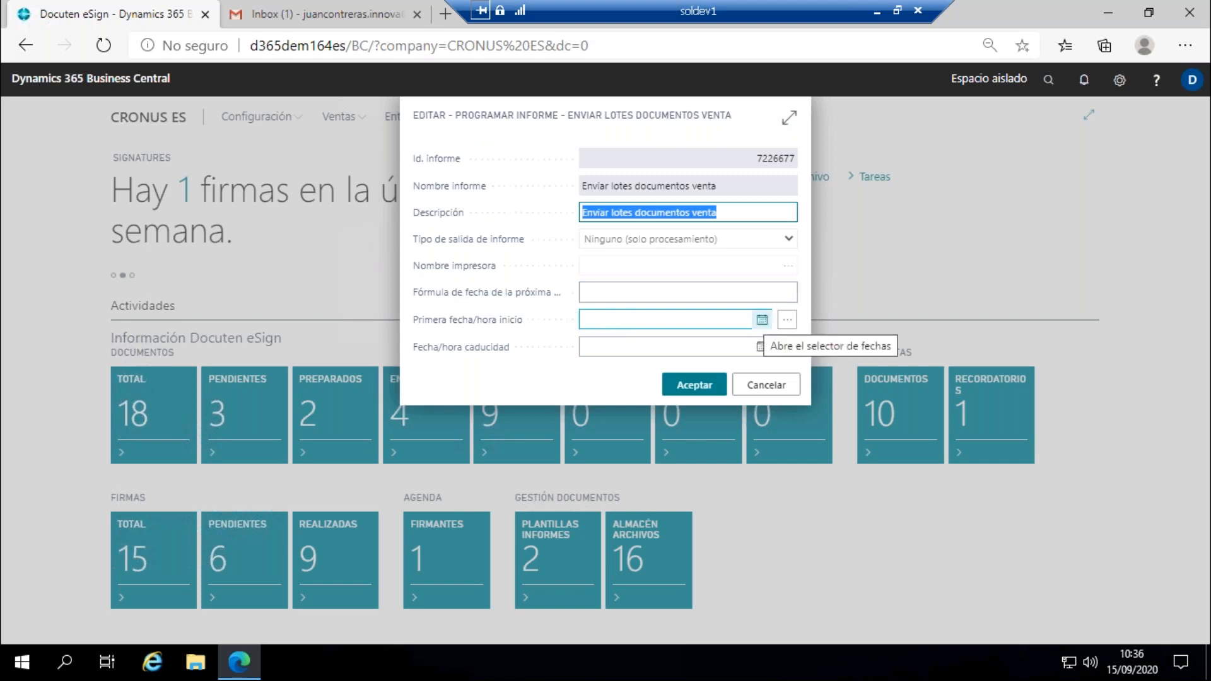
{"action": "left_click", "coordinate": [775, 389]}
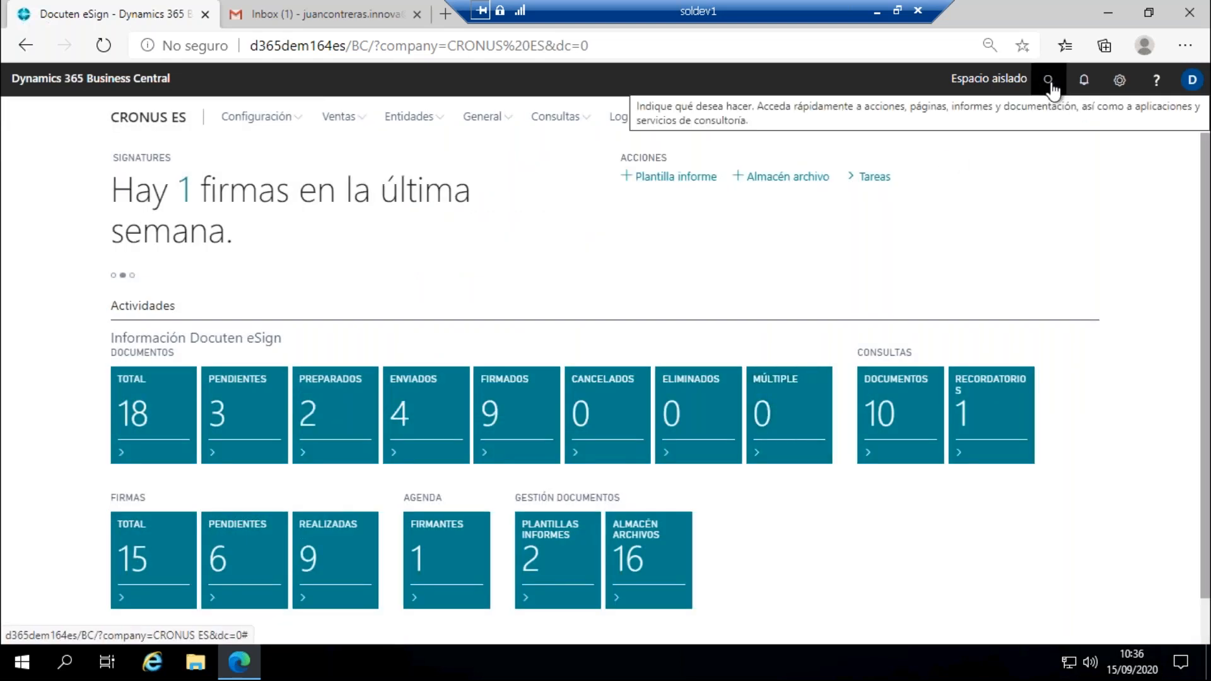
Step: Search for "movs cola" and open the Movs. cola proyecto list
{"action": "left_click", "coordinate": [1051, 84]}
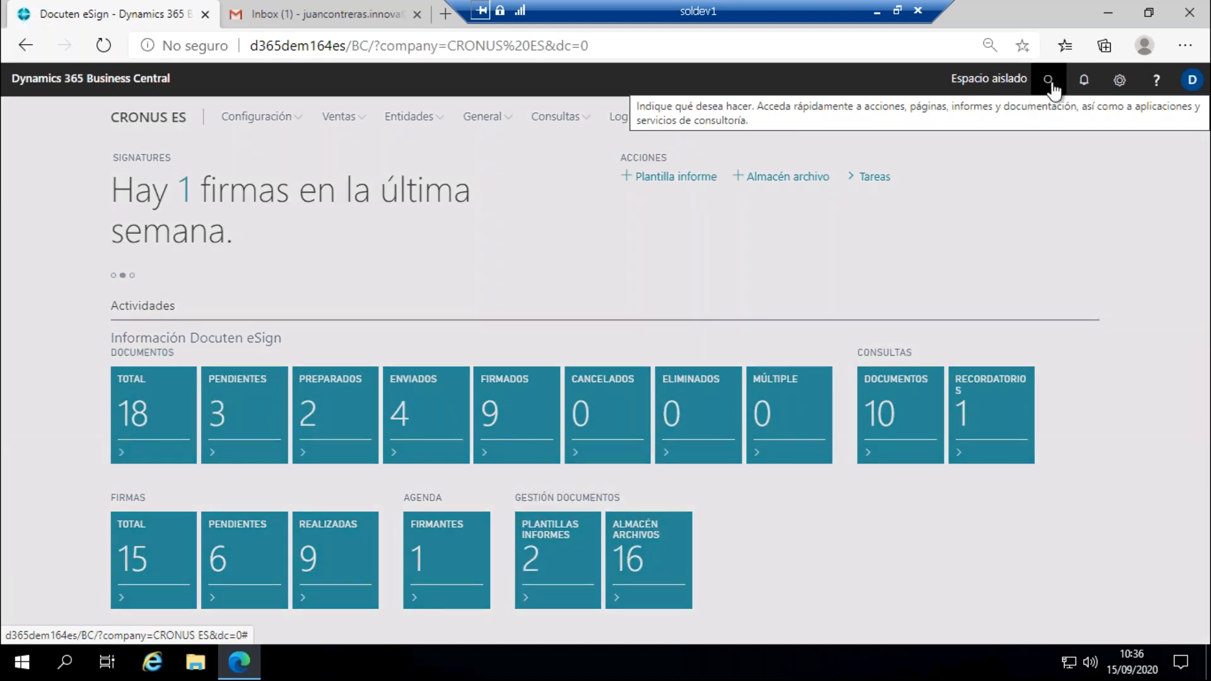
{"action": "key", "text": "Escape"}
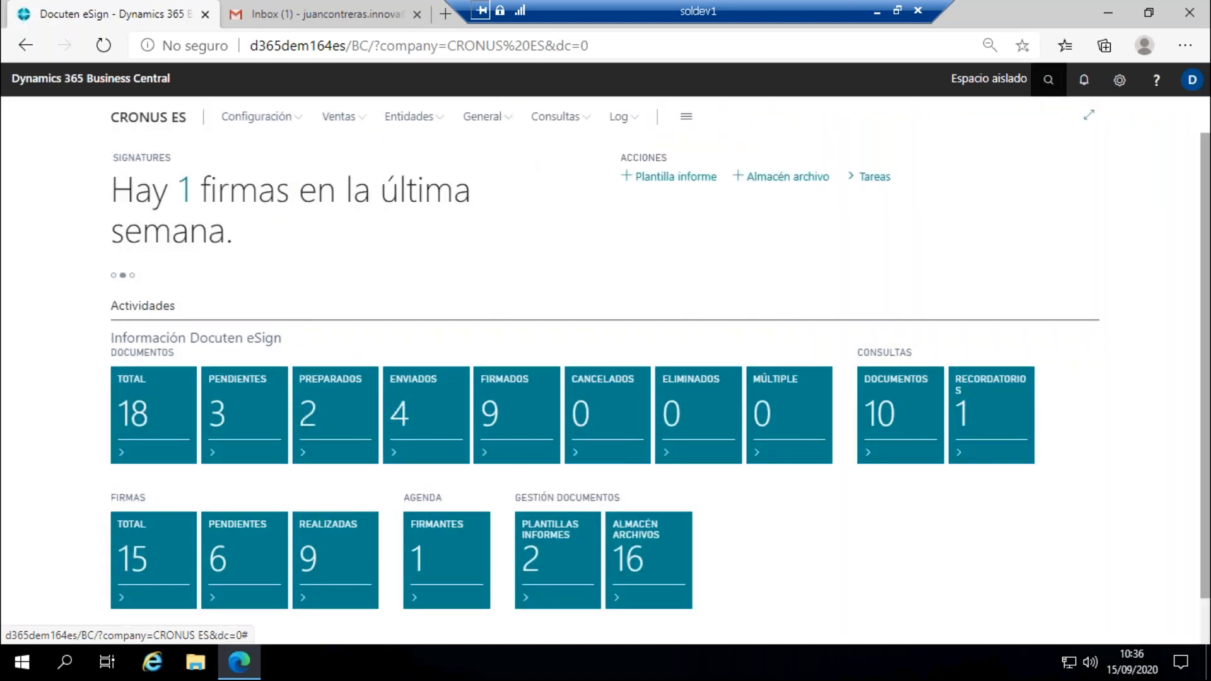
{"action": "left_click", "coordinate": [1046, 84]}
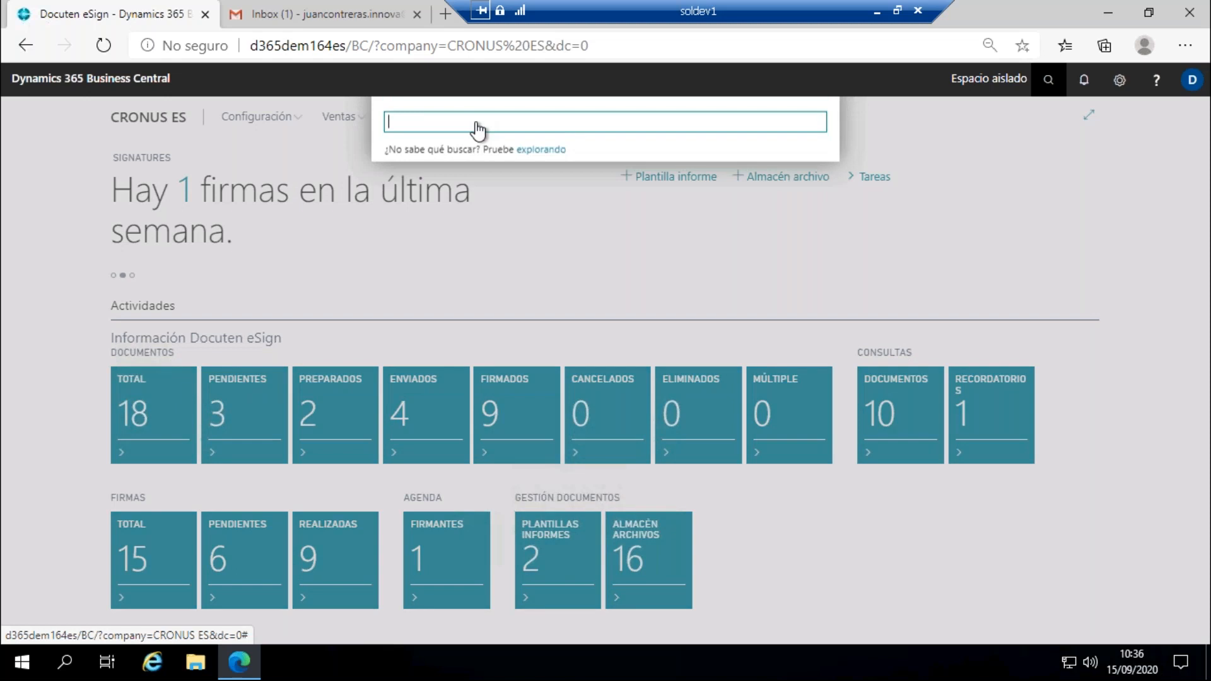
{"action": "type", "text": "movs cola"}
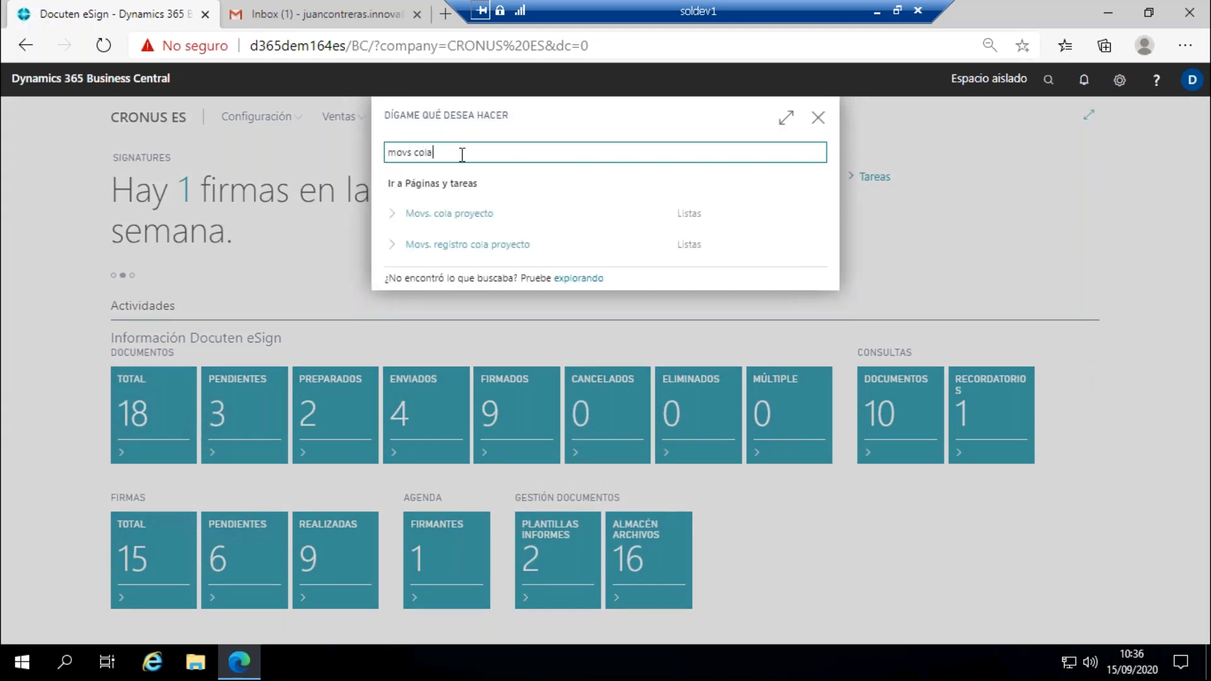
{"action": "left_click", "coordinate": [464, 219]}
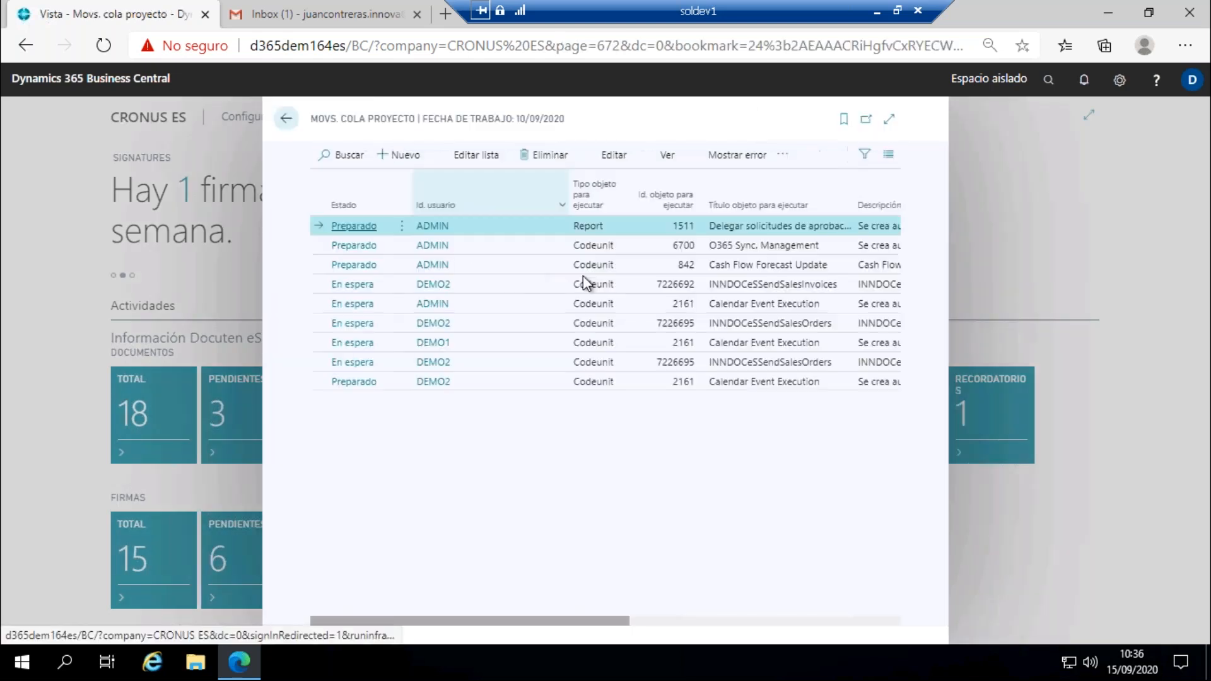
Step: Create a new job queue entry with Codeunit as the object type to run
{"action": "left_click", "coordinate": [404, 155]}
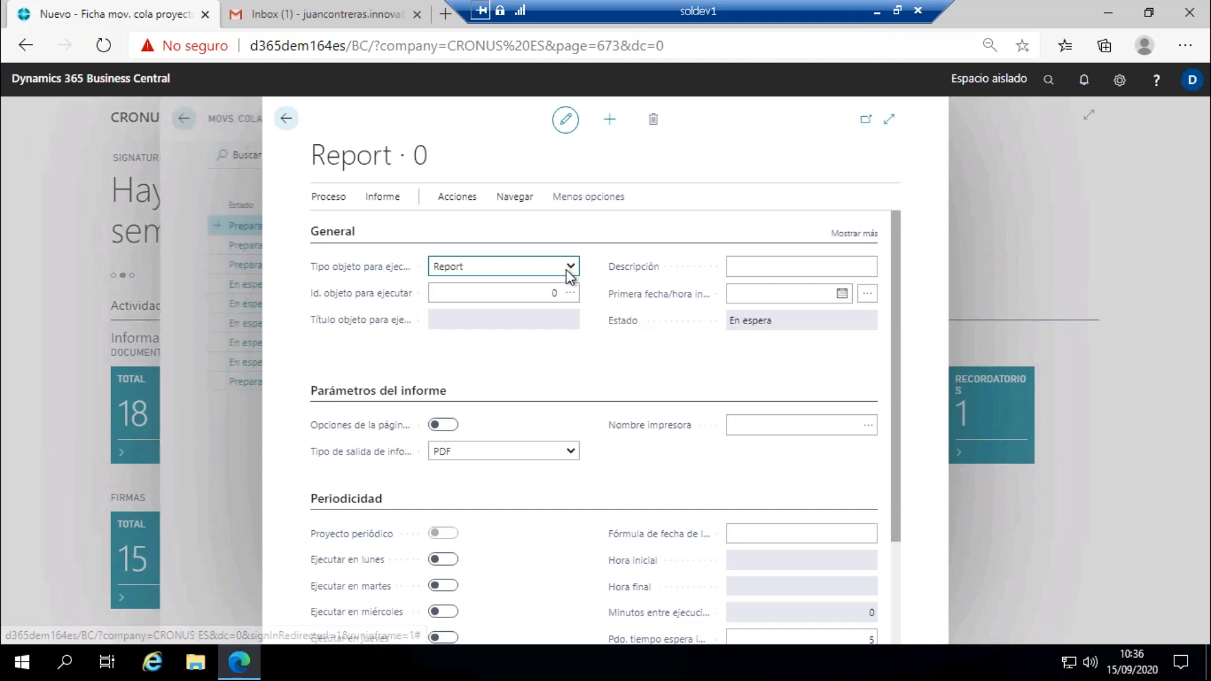
{"action": "left_click", "coordinate": [572, 273]}
{"action": "left_click", "coordinate": [465, 298]}
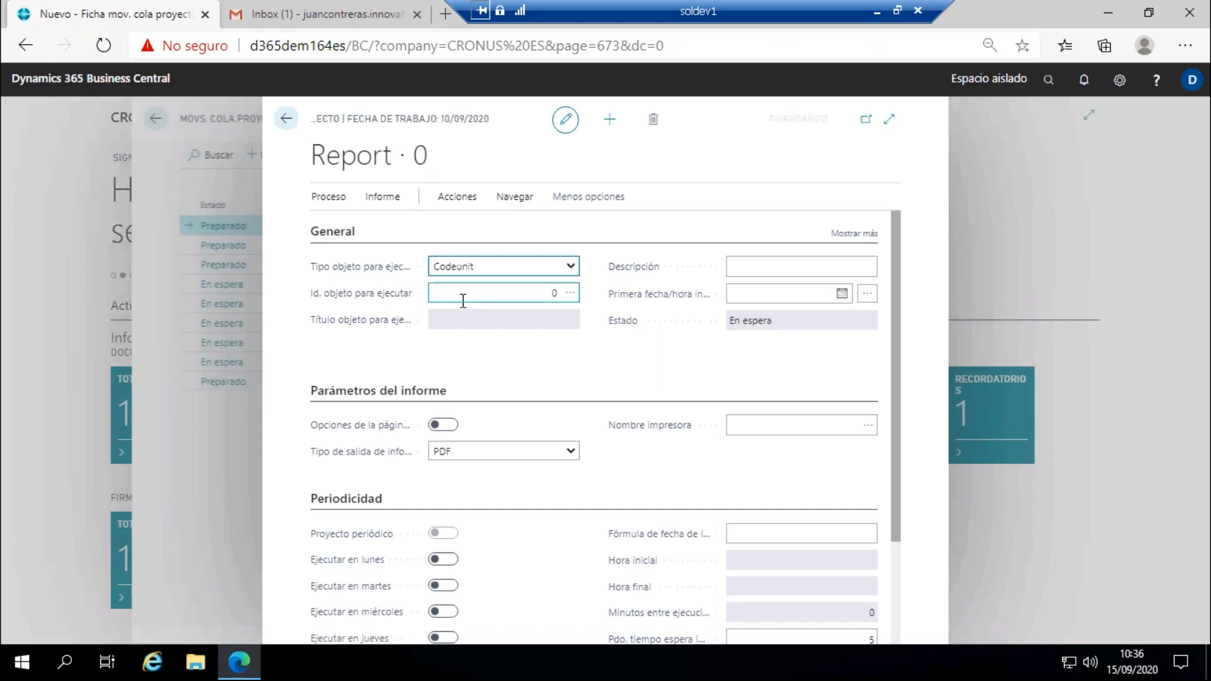
Step: Find codeunit 7226695 INNDOCeSSendSalesOrders with the search "salesorder", assign it to the new job queue entry, and return to the home page
{"action": "left_click", "coordinate": [555, 293]}
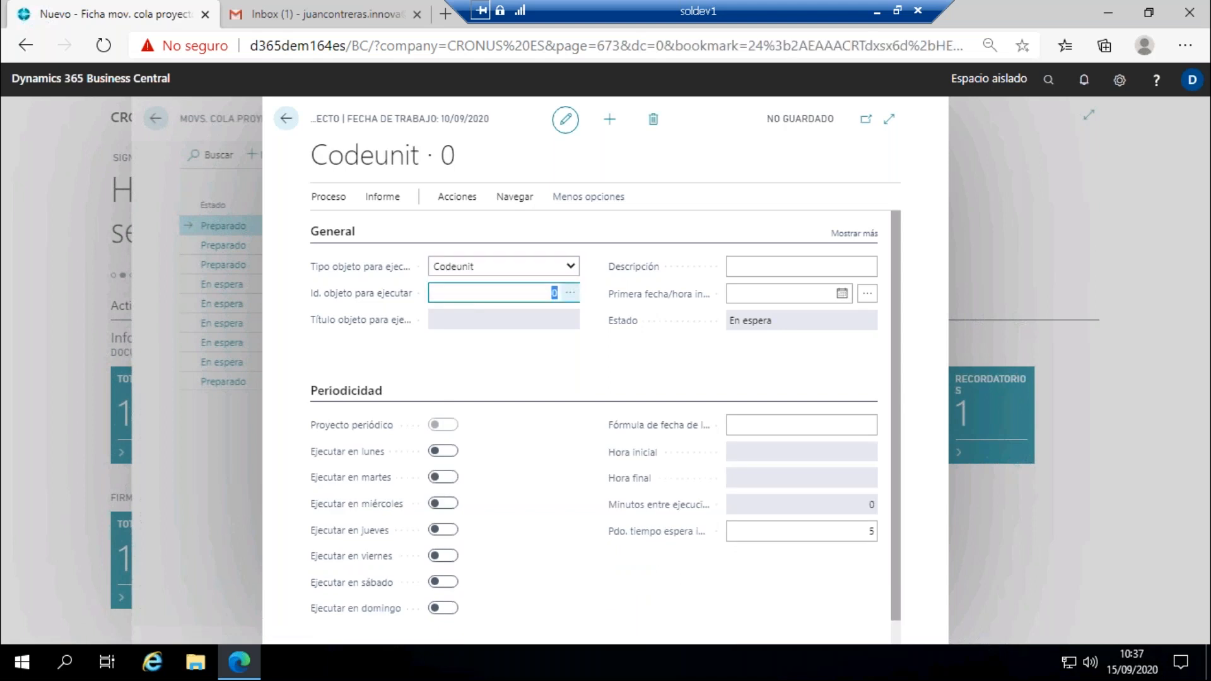
{"action": "left_click", "coordinate": [570, 292]}
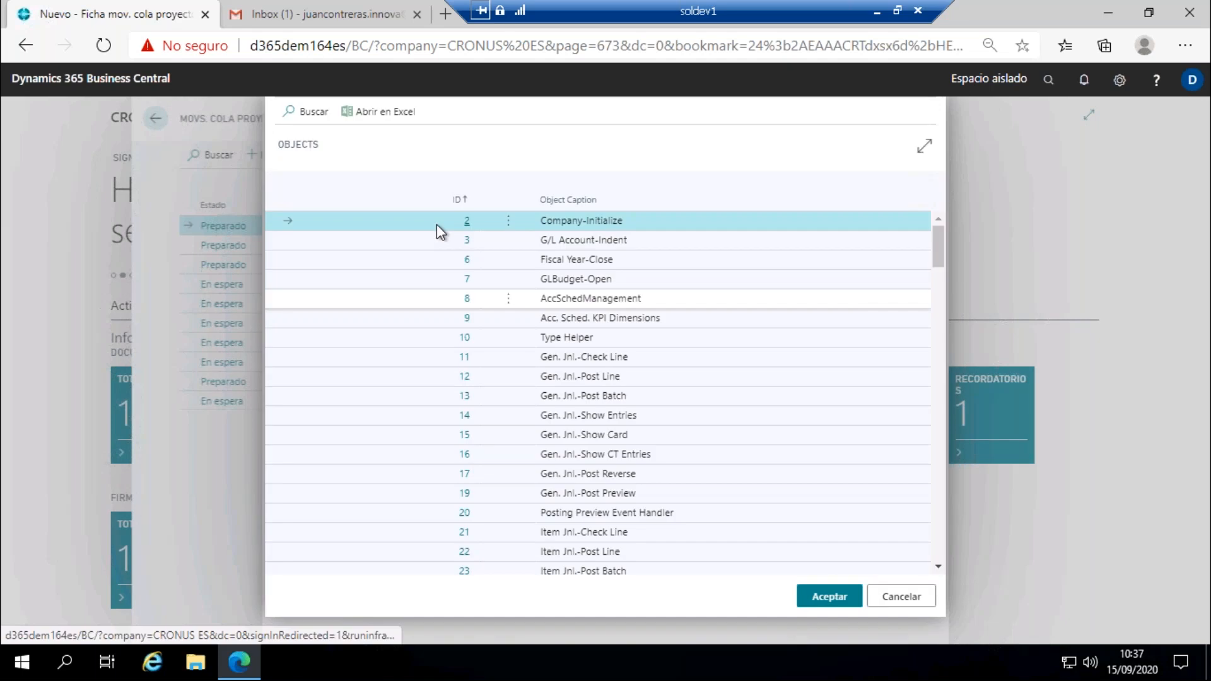
{"action": "type", "text": "sa"}
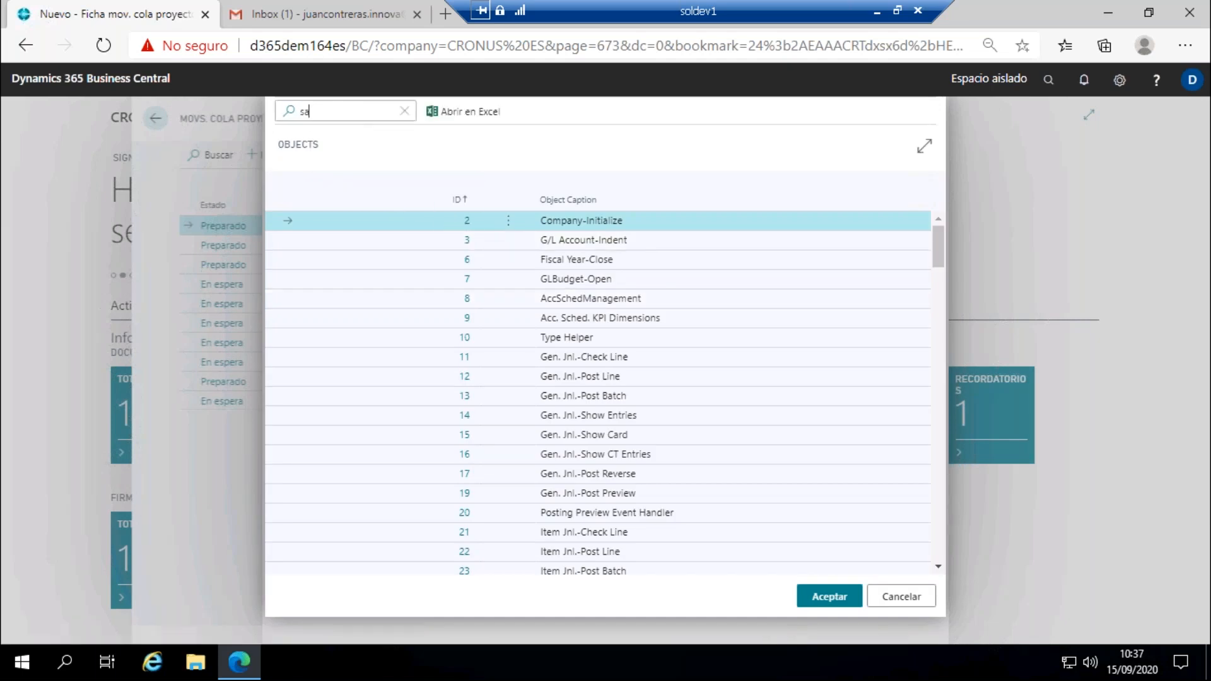
{"action": "type", "text": "lesorder"}
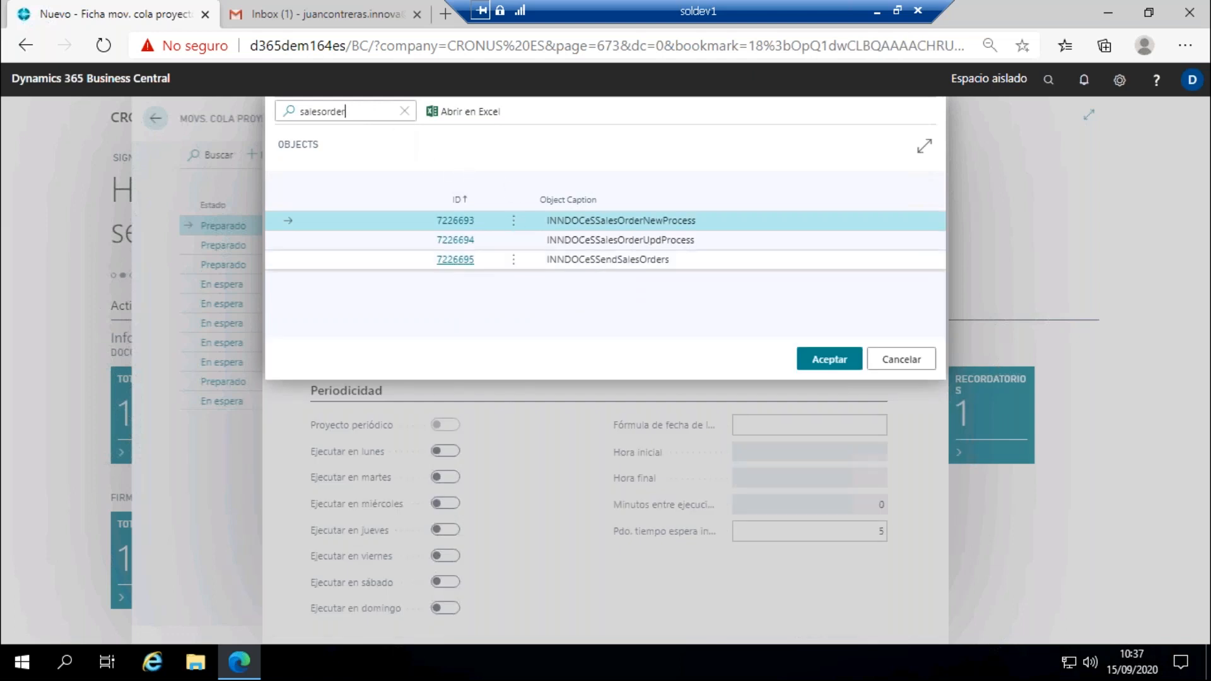
{"action": "left_click", "coordinate": [455, 259]}
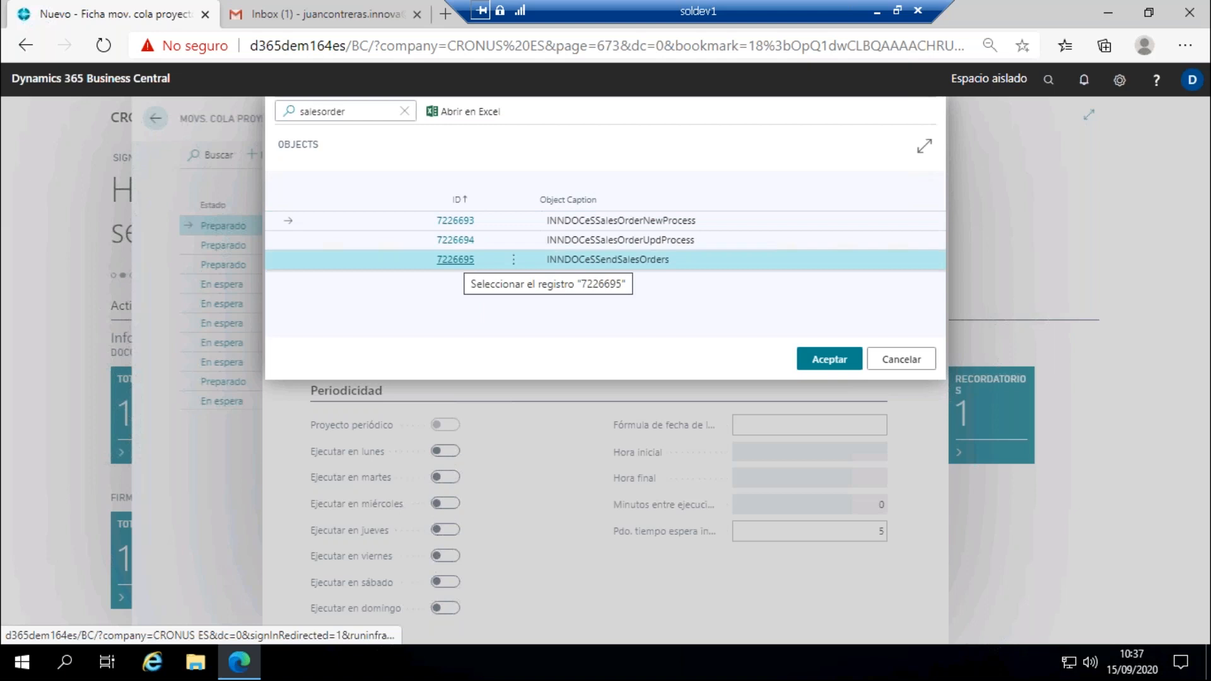
{"action": "scroll", "coordinate": [509, 410], "scroll_direction": "down", "scroll_amount": 1}
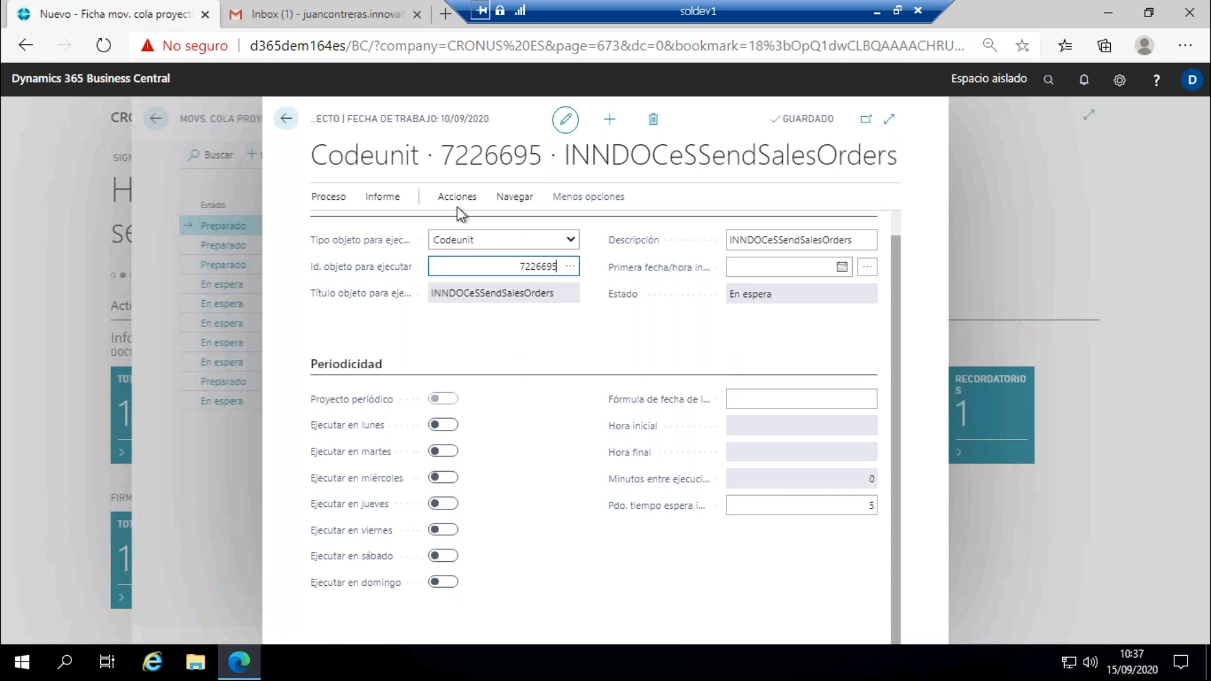
{"action": "left_click", "coordinate": [287, 120]}
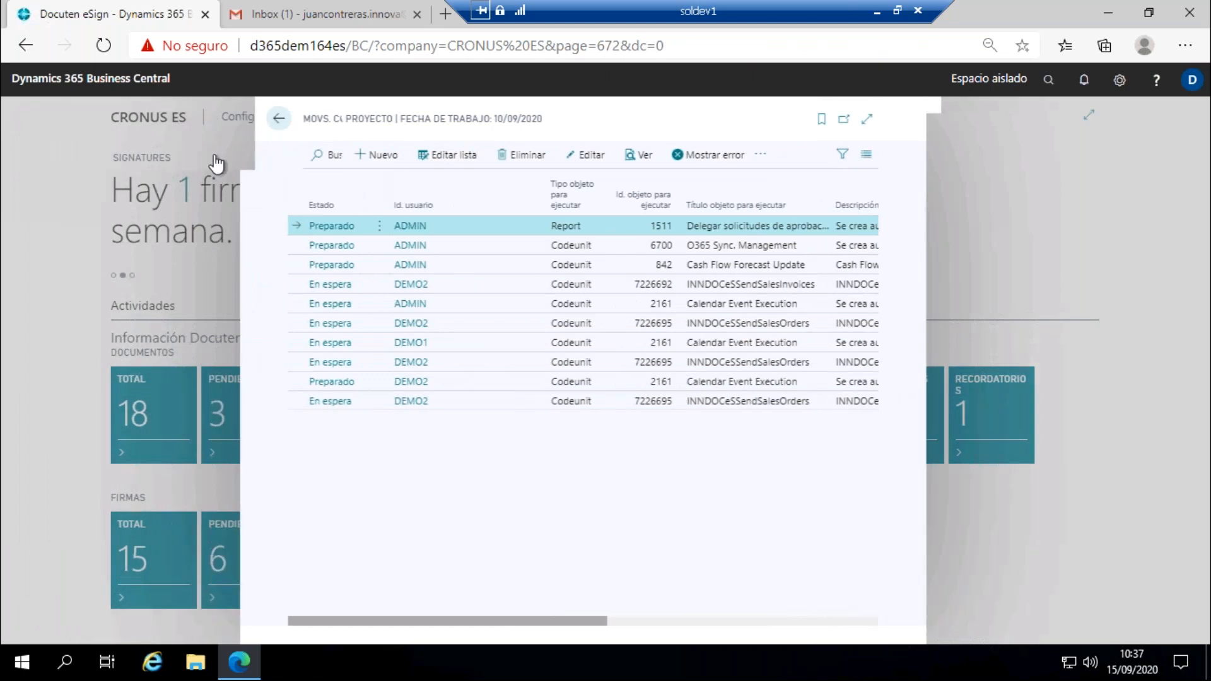
{"action": "left_click", "coordinate": [288, 125]}
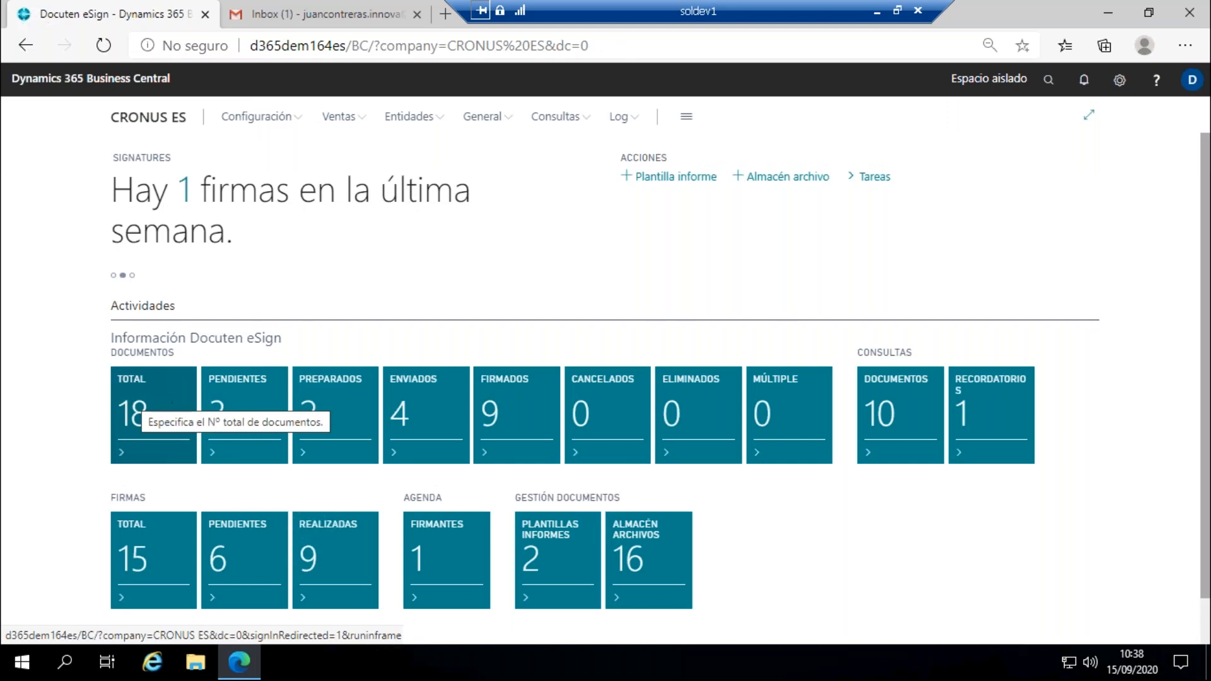
Step: Review the columns of the total documents list and open the card of document DED0000001
{"action": "left_click", "coordinate": [159, 410]}
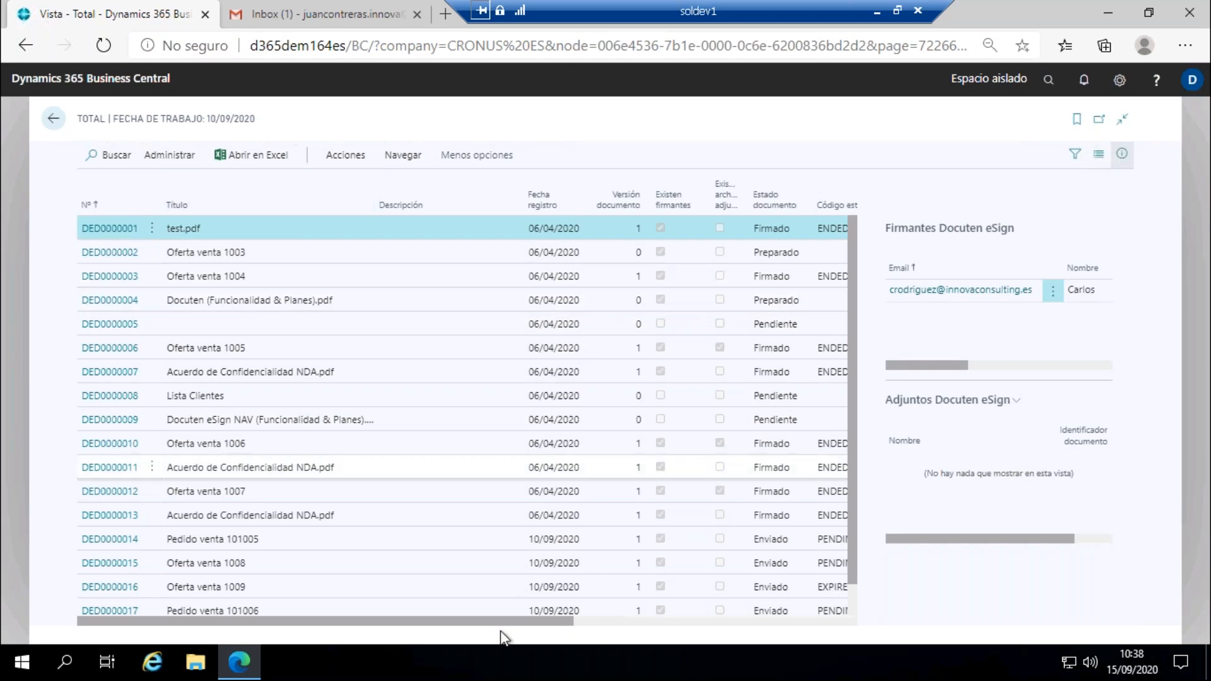
{"action": "left_click_drag", "start_coordinate": [524, 625], "coordinate": [695, 637]}
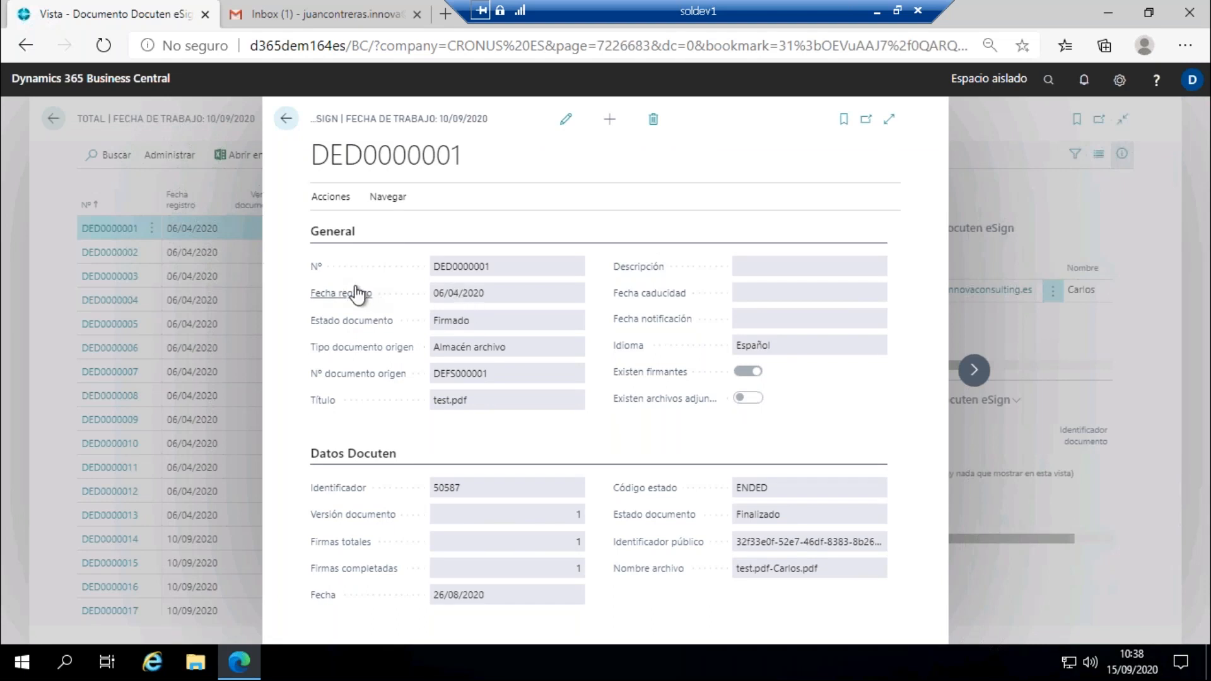
Step: Open the online documentation from the Fecha registro field's help and read the Documentos page down to its Secciones part
{"action": "mouse_move", "coordinate": [347, 296]}
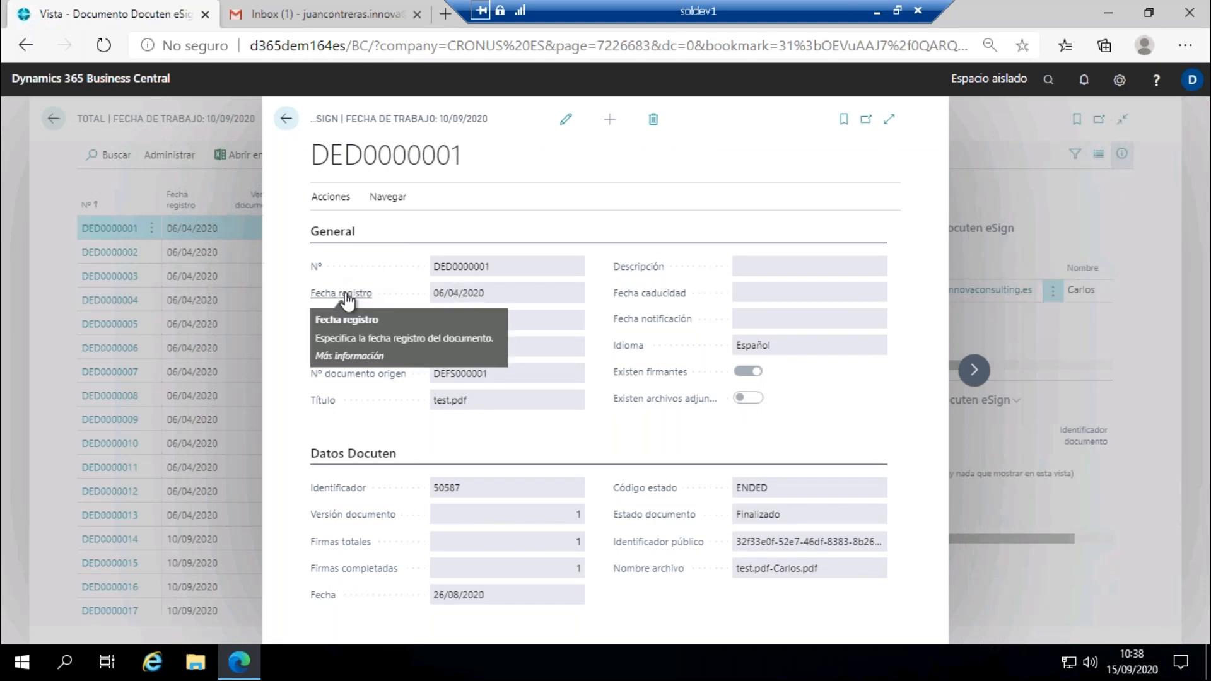
{"action": "left_click", "coordinate": [339, 360]}
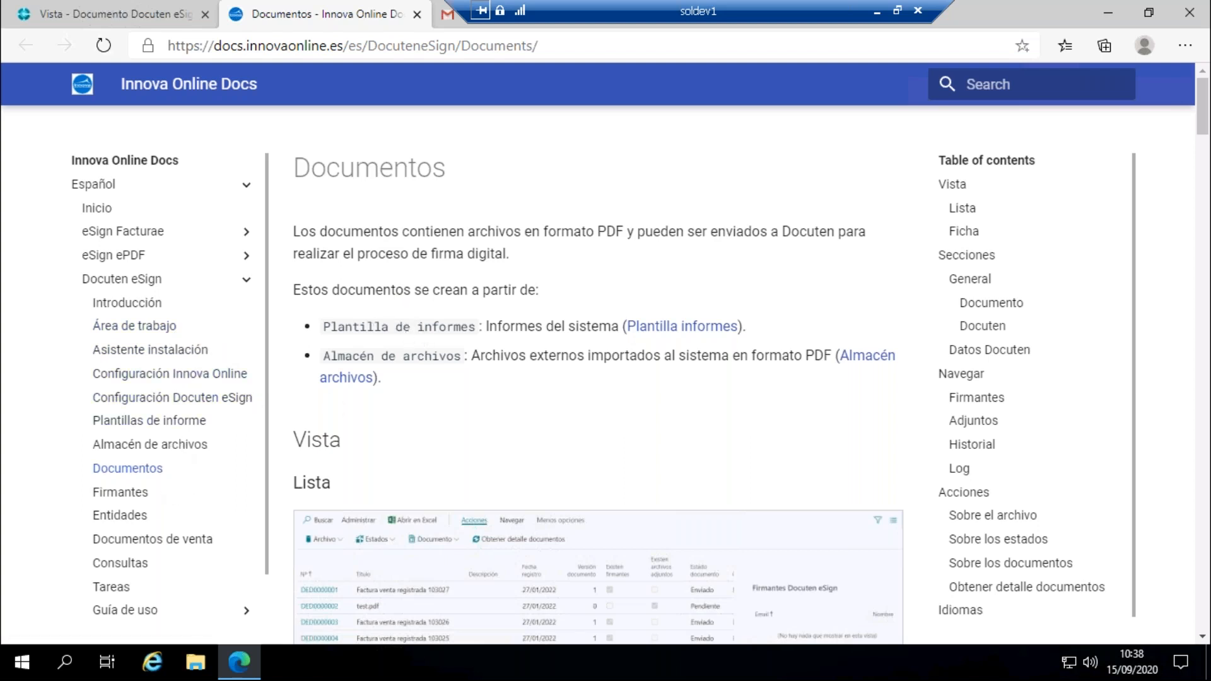
{"action": "scroll", "coordinate": [413, 316], "scroll_direction": "down", "scroll_amount": 3}
{"action": "scroll", "coordinate": [410, 309], "scroll_direction": "down", "scroll_amount": 5}
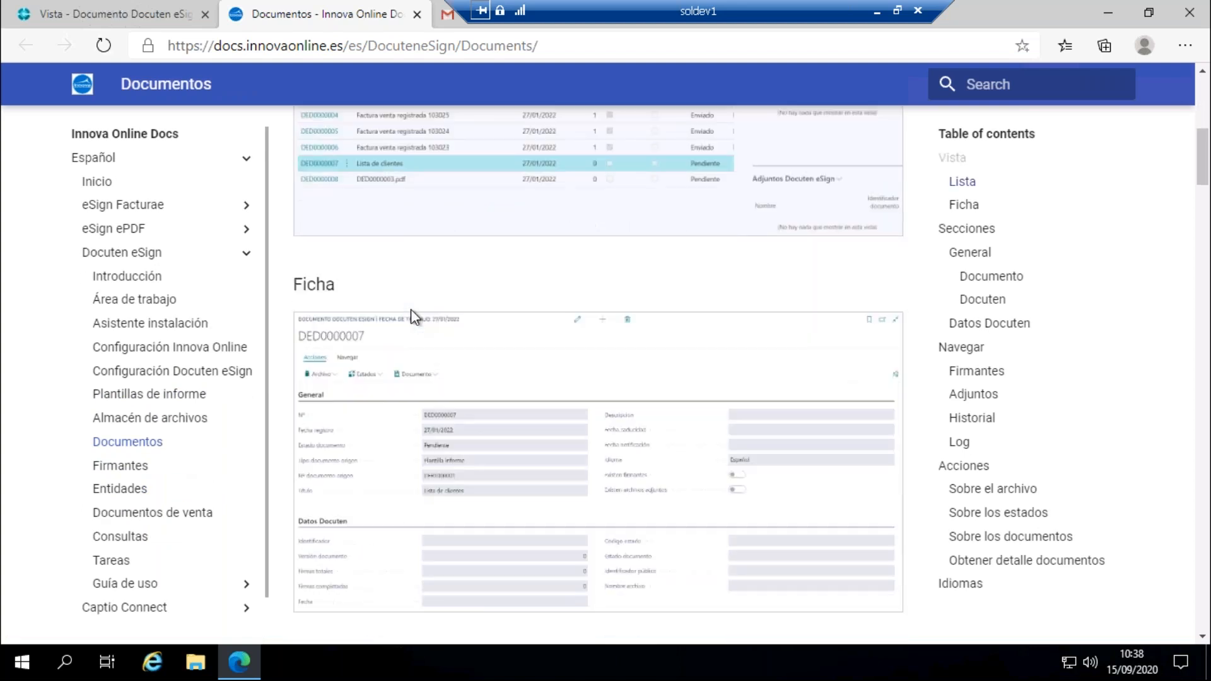
{"action": "scroll", "coordinate": [410, 309], "scroll_direction": "down", "scroll_amount": 3}
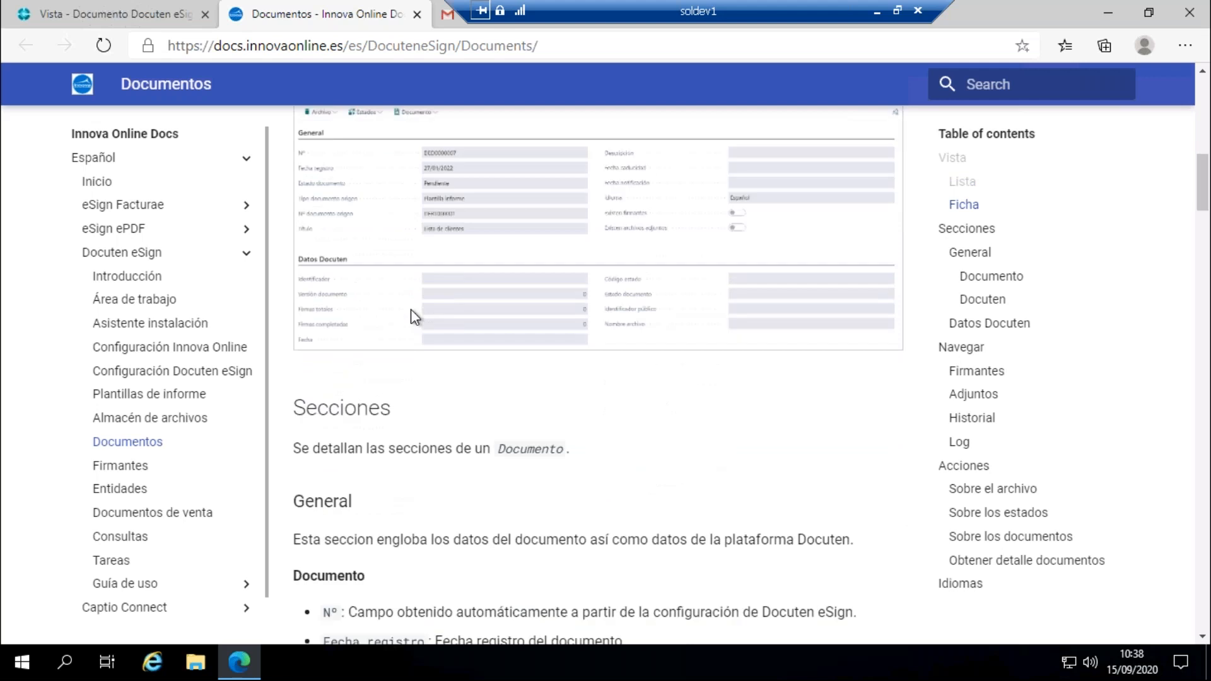
Step: Read the General section of the Documentos help page and the Consultas page down to its Campos recordatorios part
{"action": "scroll", "coordinate": [411, 309], "scroll_direction": "down", "scroll_amount": 1}
{"action": "scroll", "coordinate": [417, 316], "scroll_direction": "down", "scroll_amount": 1}
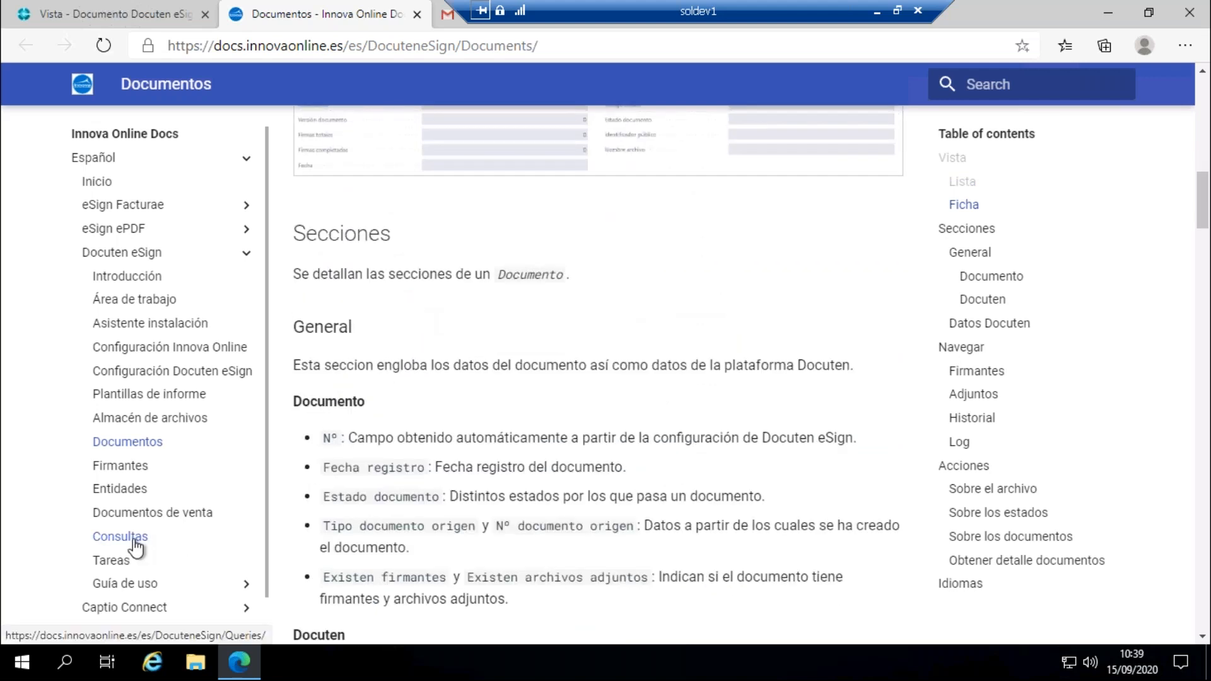
{"action": "left_click", "coordinate": [165, 537]}
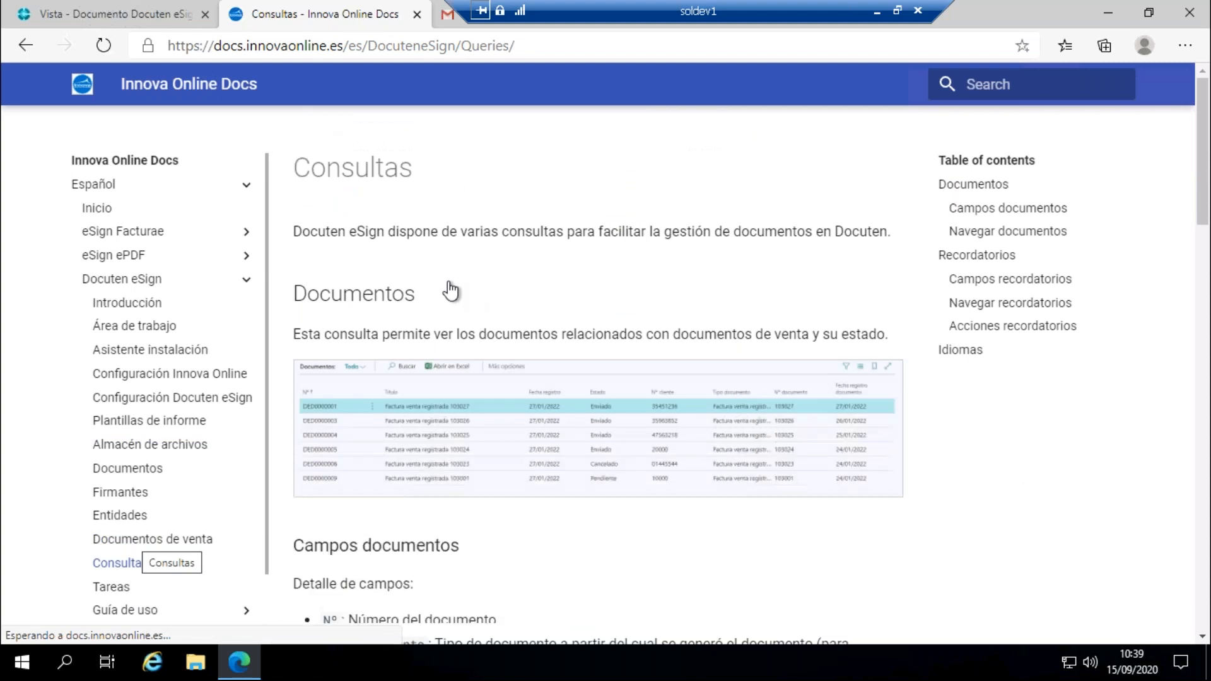
{"action": "scroll", "coordinate": [451, 291], "scroll_direction": "down", "scroll_amount": 1}
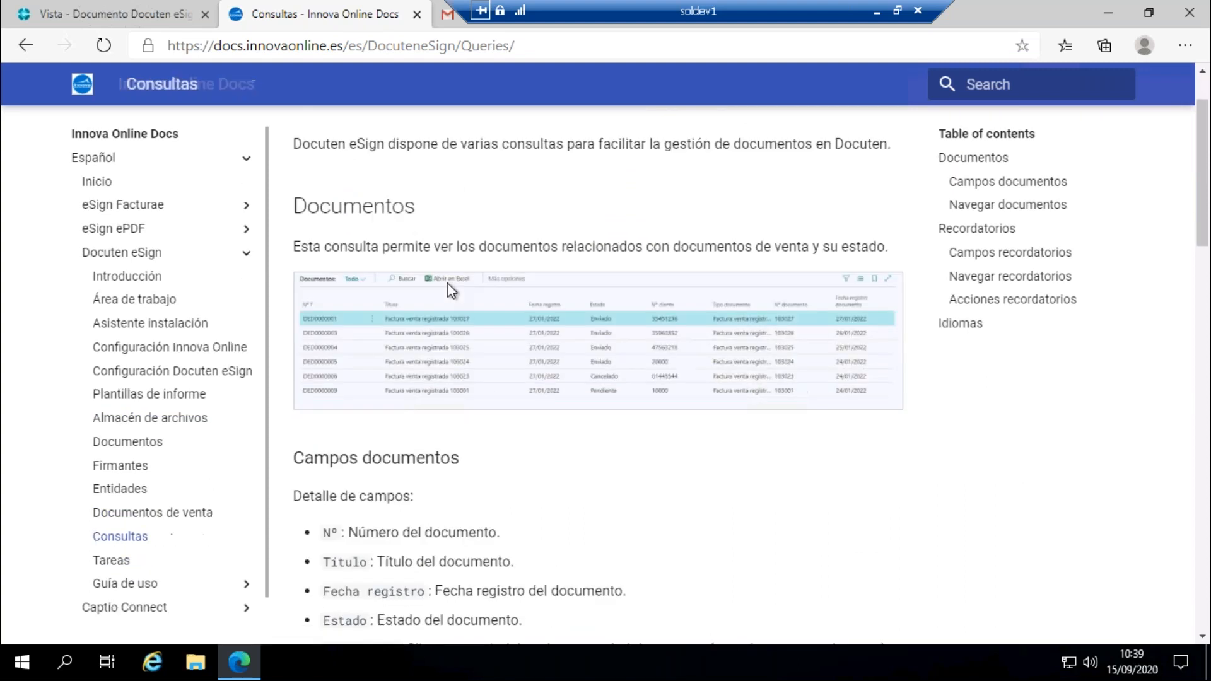
{"action": "scroll", "coordinate": [447, 282], "scroll_direction": "down", "scroll_amount": 5}
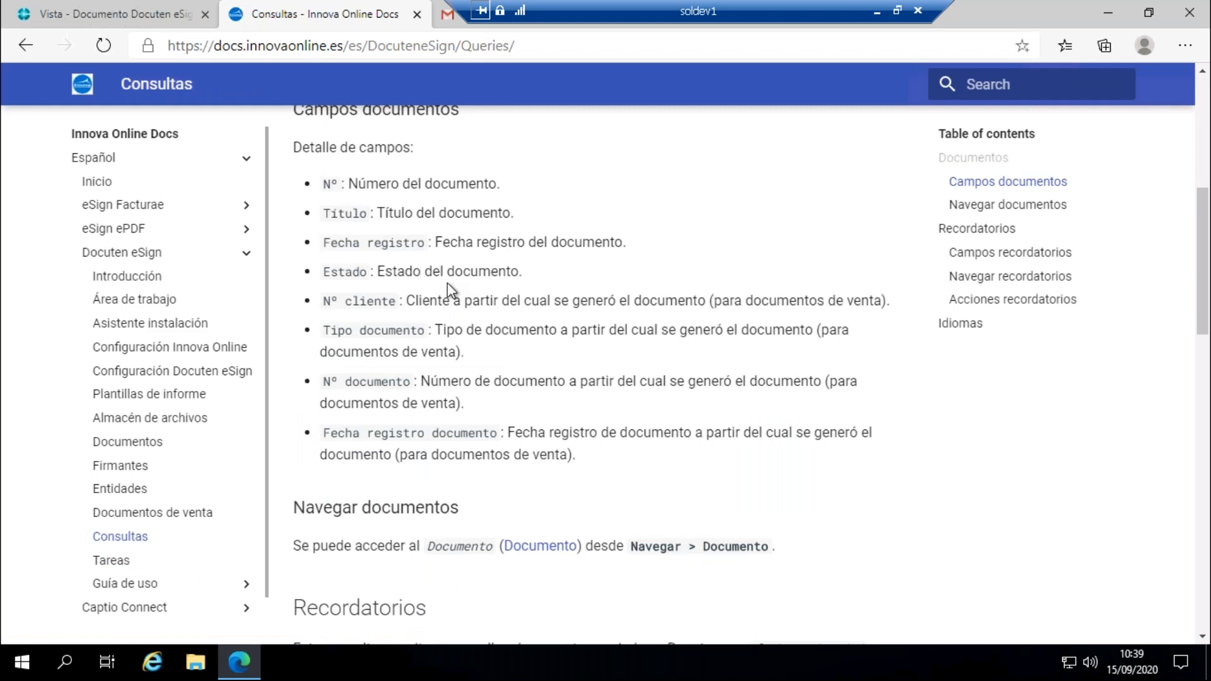
{"action": "scroll", "coordinate": [448, 283], "scroll_direction": "down", "scroll_amount": 1}
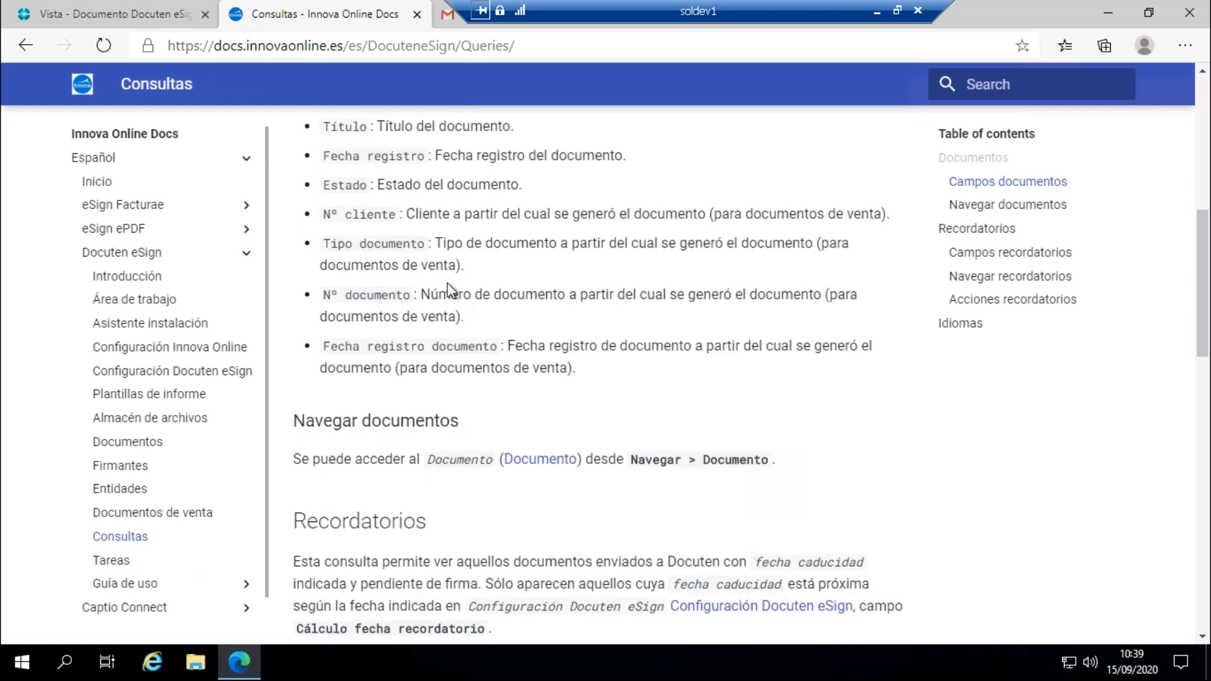
{"action": "scroll", "coordinate": [448, 283], "scroll_direction": "down", "scroll_amount": 1}
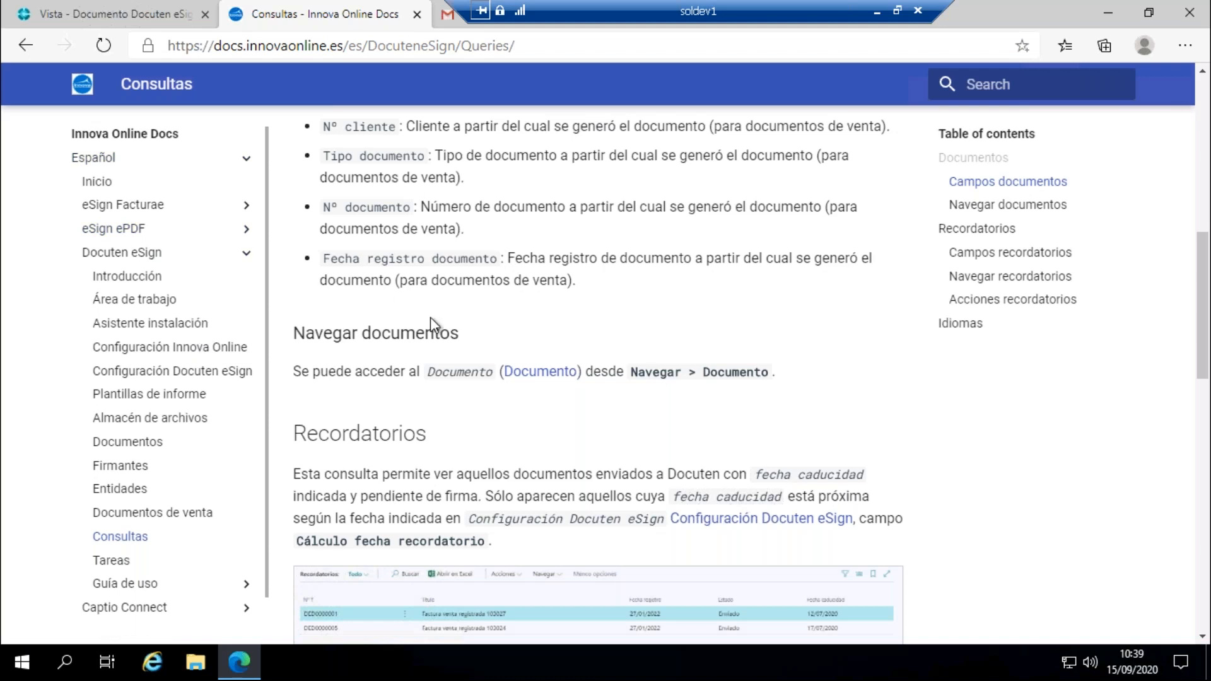
{"action": "scroll", "coordinate": [430, 317], "scroll_direction": "down", "scroll_amount": 2}
{"action": "scroll", "coordinate": [428, 353], "scroll_direction": "down", "scroll_amount": 1}
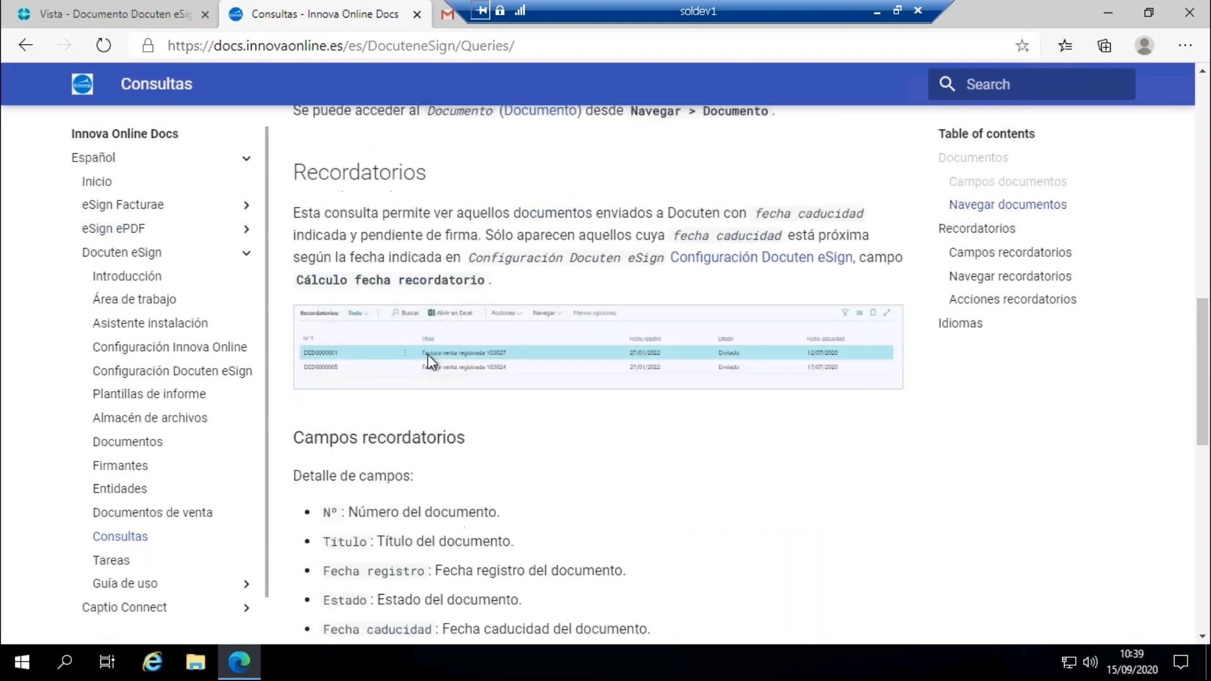
{"action": "scroll", "coordinate": [454, 352], "scroll_direction": "down", "scroll_amount": 1}
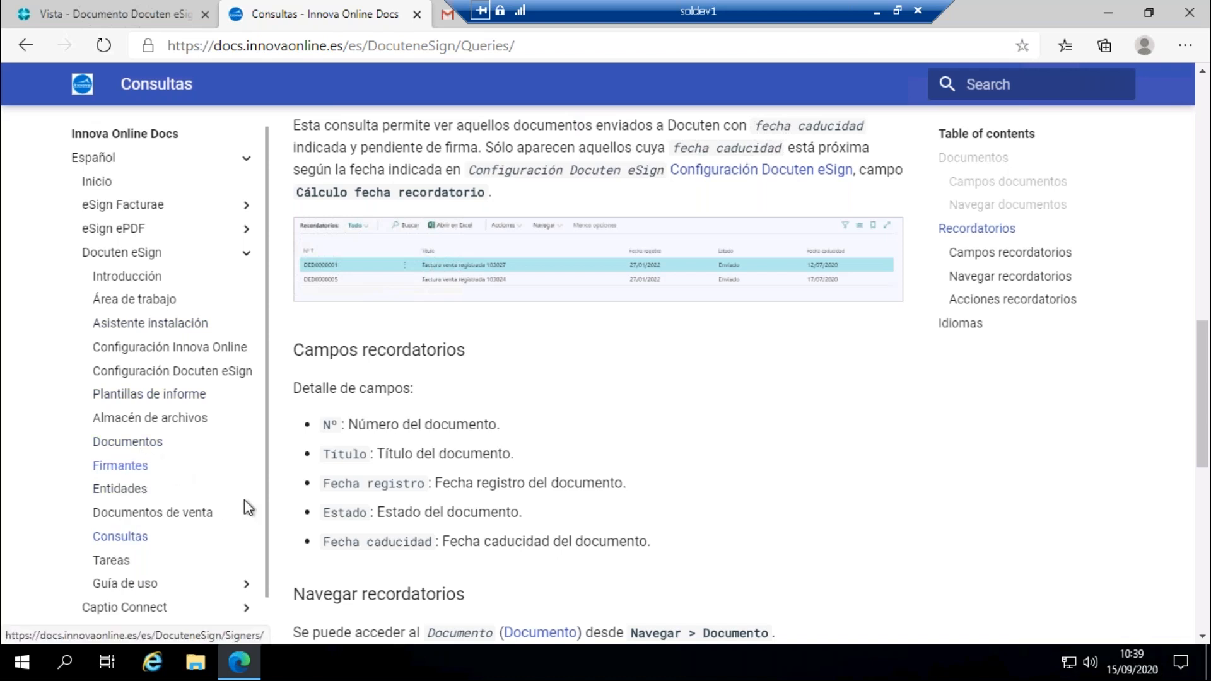
Step: Expand the Guía de uso section of the Docuten eSign documentation and look through its topics
{"action": "left_click", "coordinate": [140, 584]}
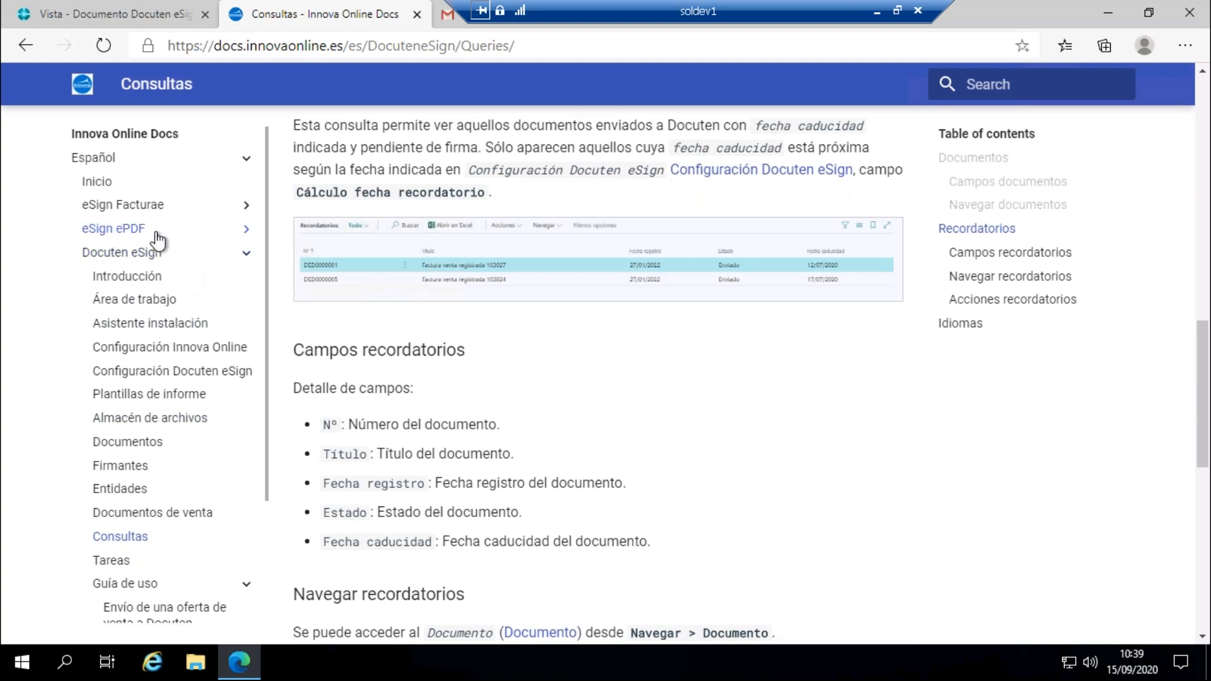
{"action": "scroll", "coordinate": [157, 237], "scroll_direction": "down", "scroll_amount": 3}
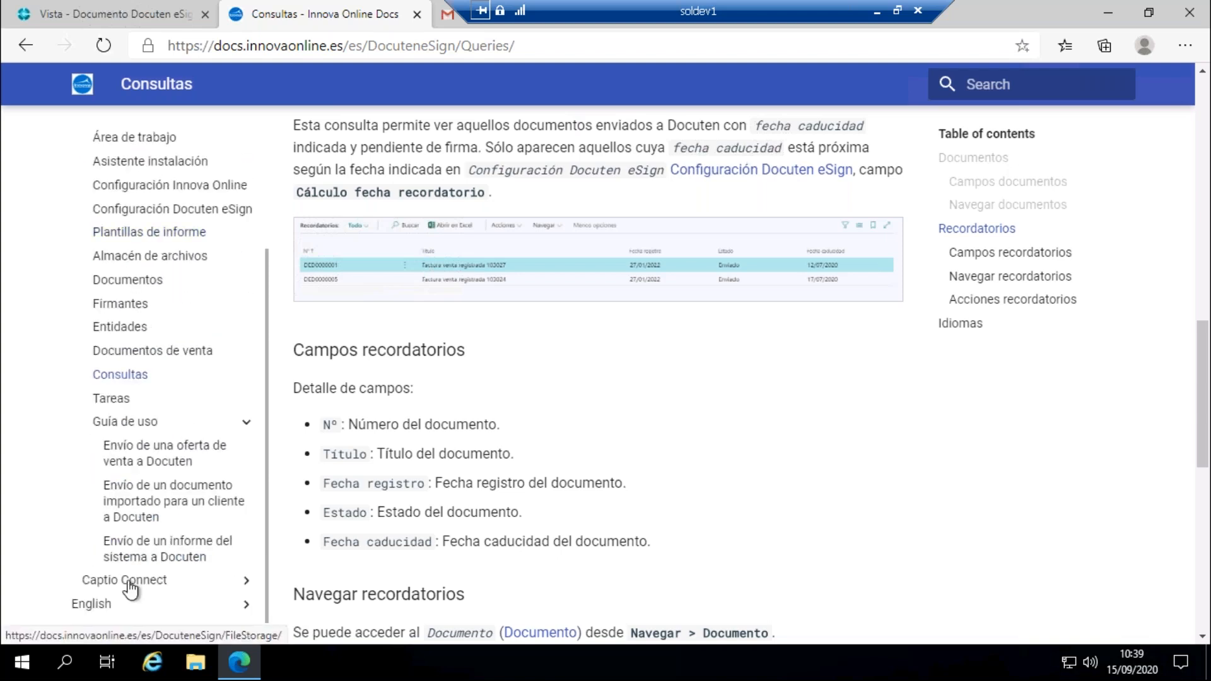
{"action": "scroll", "coordinate": [130, 588], "scroll_direction": "down", "scroll_amount": 2}
{"action": "scroll", "coordinate": [276, 465], "scroll_direction": "up", "scroll_amount": 3}
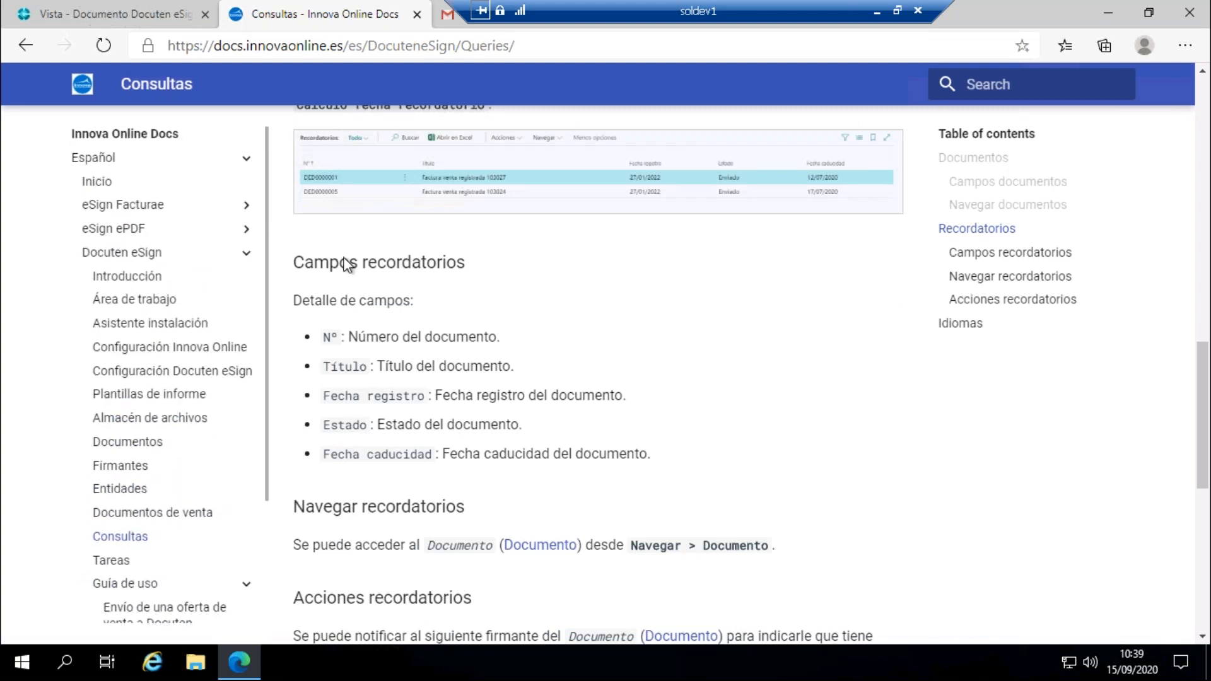
Step: Switch back to Business Central and close the DED0000001 card and the total documents list to return to the home page
{"action": "left_click", "coordinate": [136, 17]}
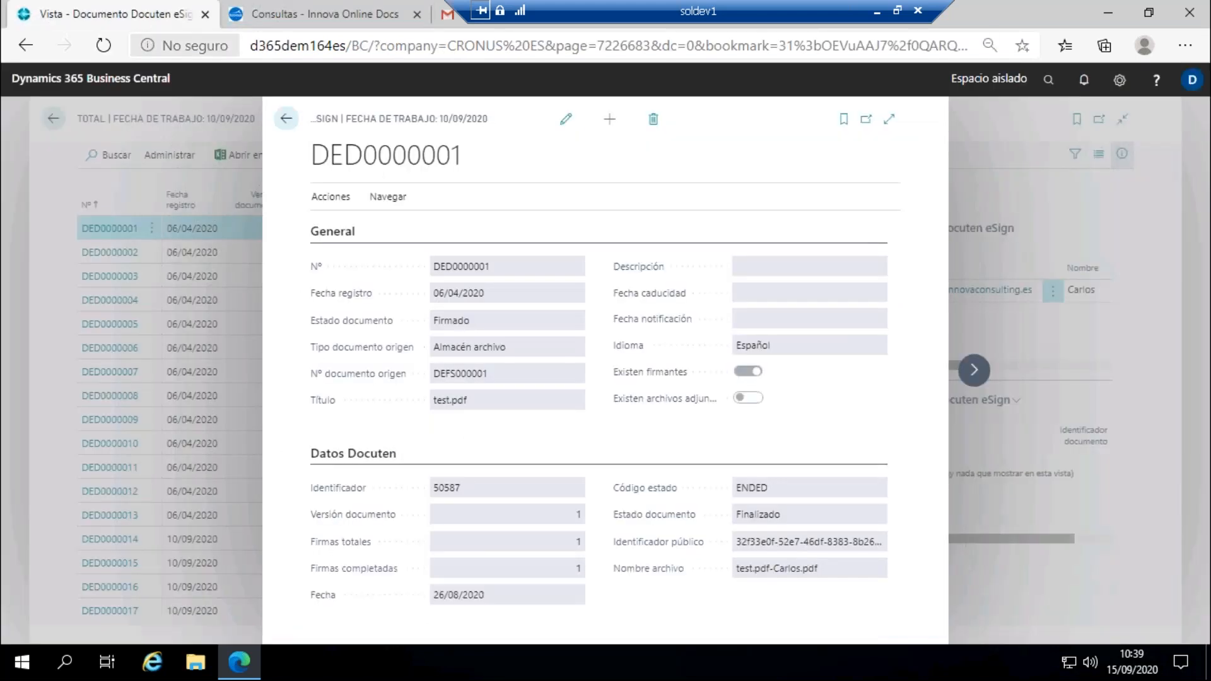
{"action": "left_click", "coordinate": [287, 118]}
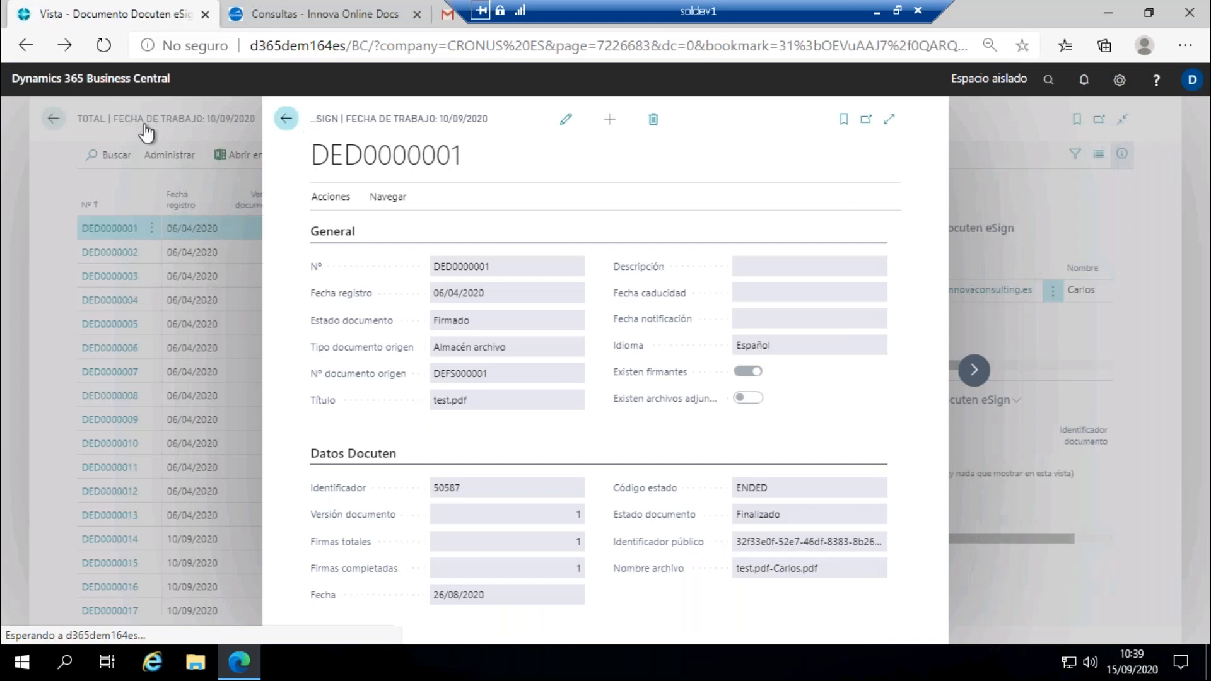
{"action": "left_click", "coordinate": [55, 124]}
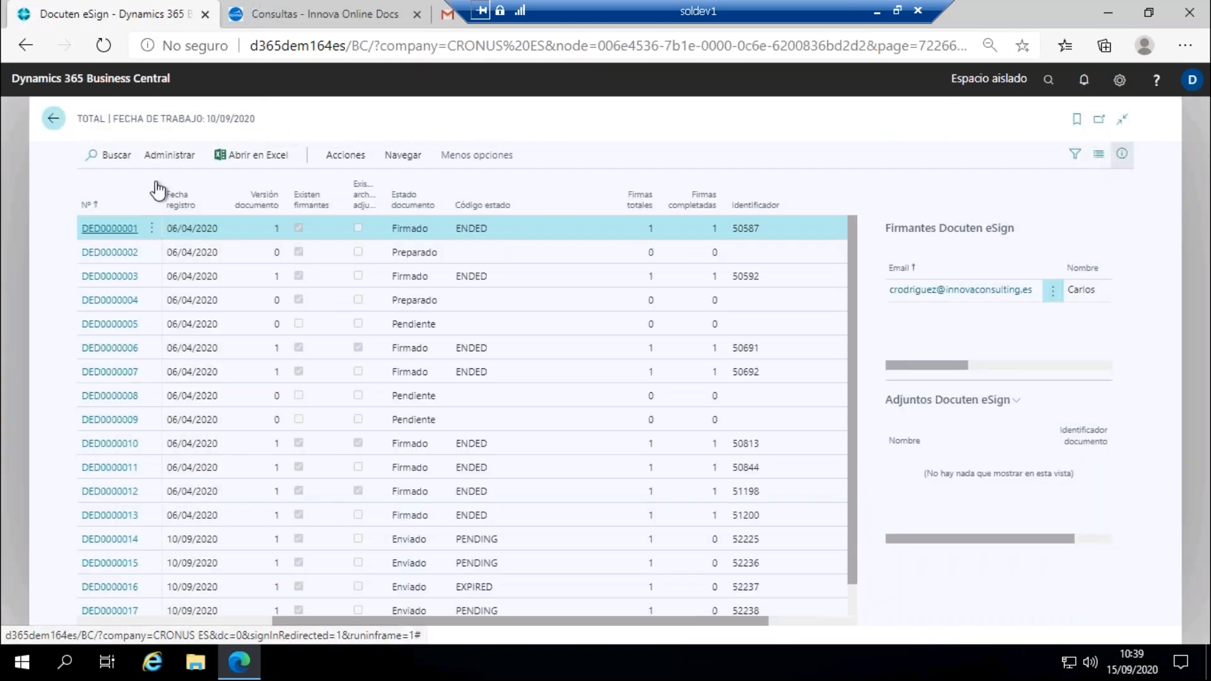
{"action": "left_click", "coordinate": [55, 119]}
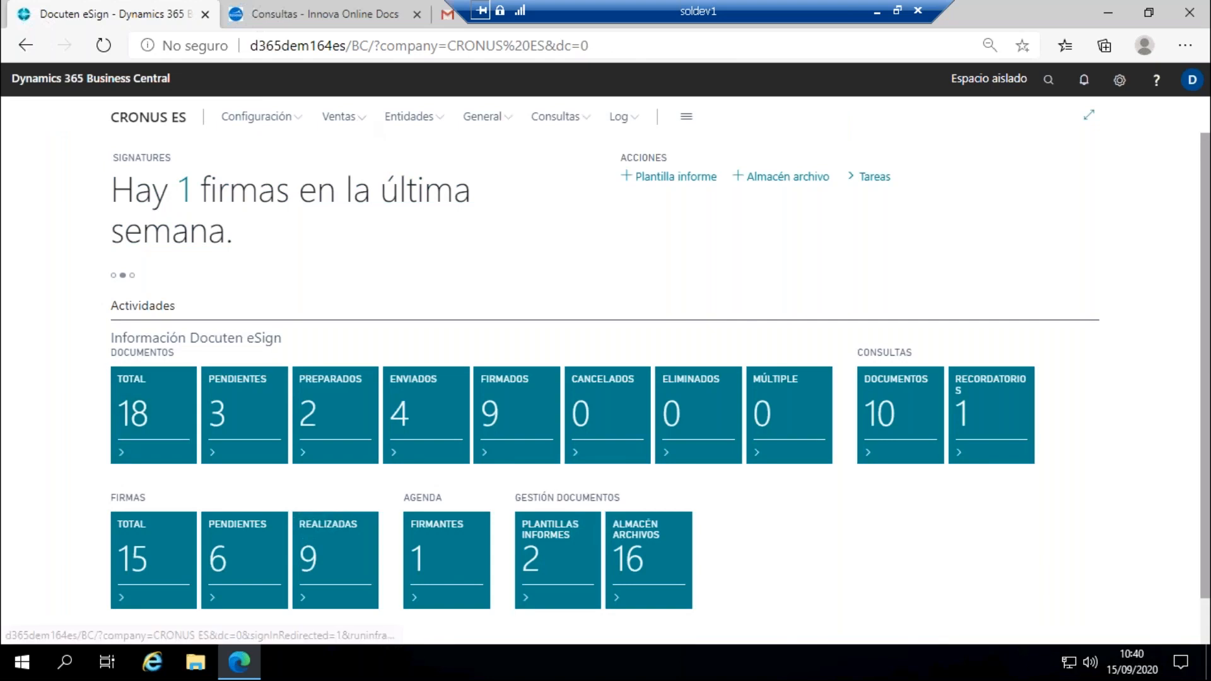
Step: Create a new sales order for the customer Adatum Corporation
{"action": "left_click", "coordinate": [340, 116]}
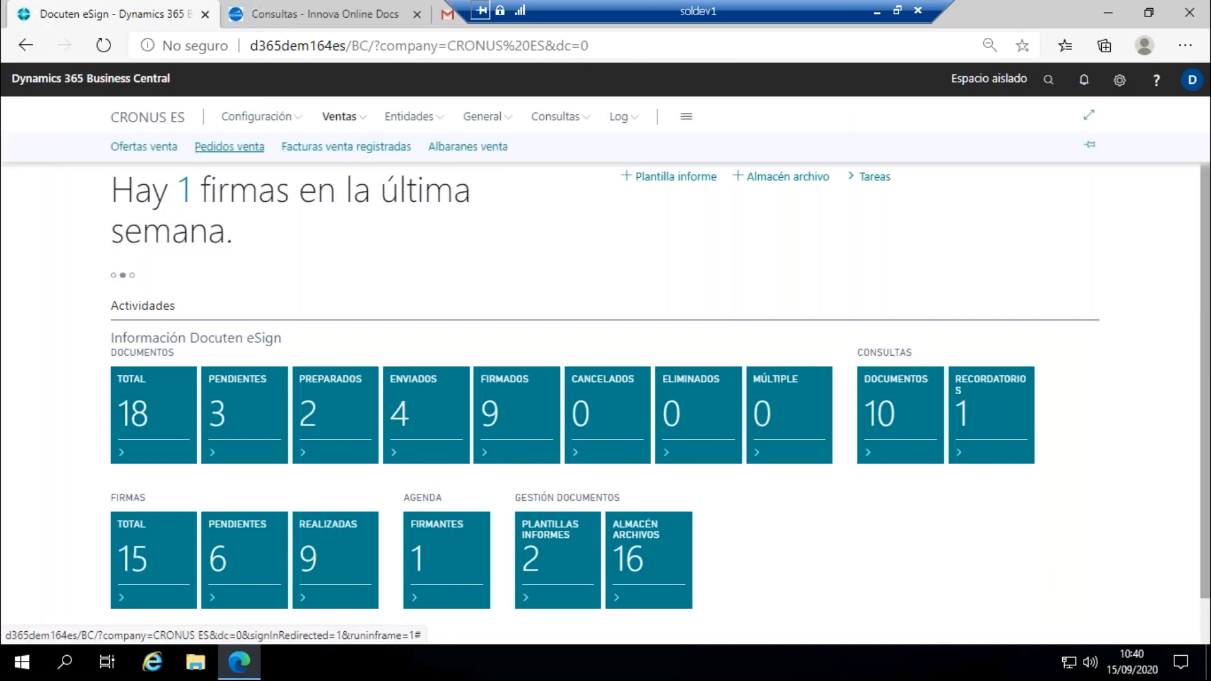
{"action": "left_click", "coordinate": [218, 149]}
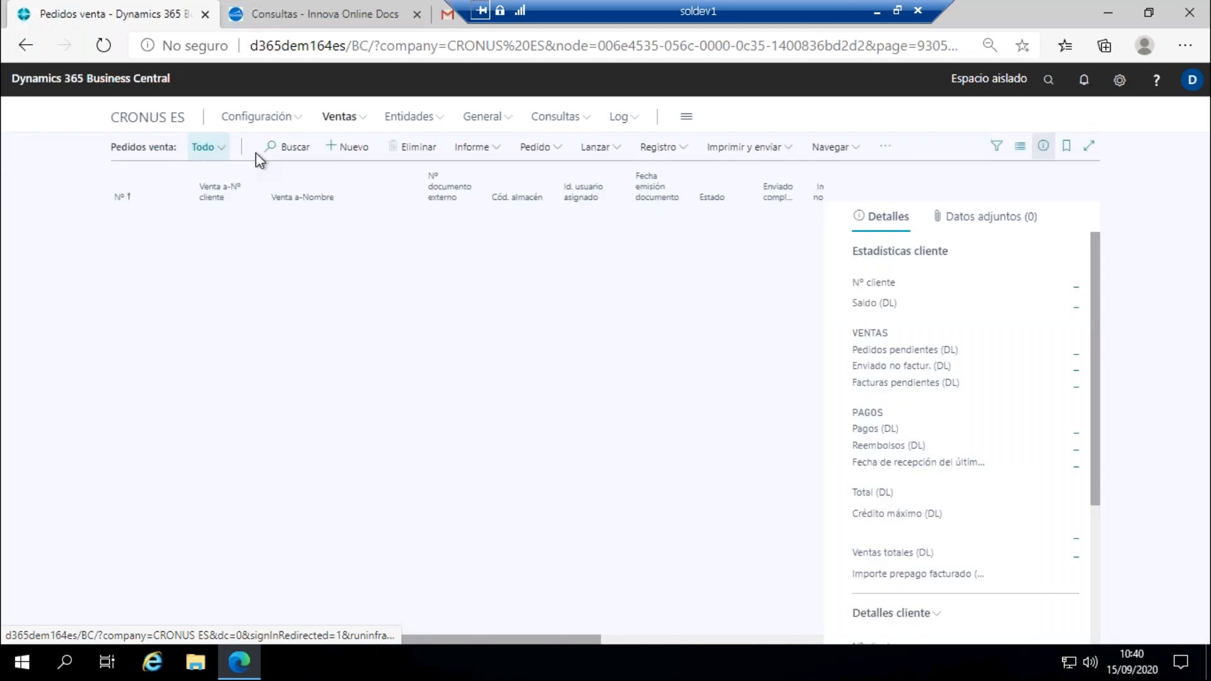
{"action": "left_click", "coordinate": [347, 155]}
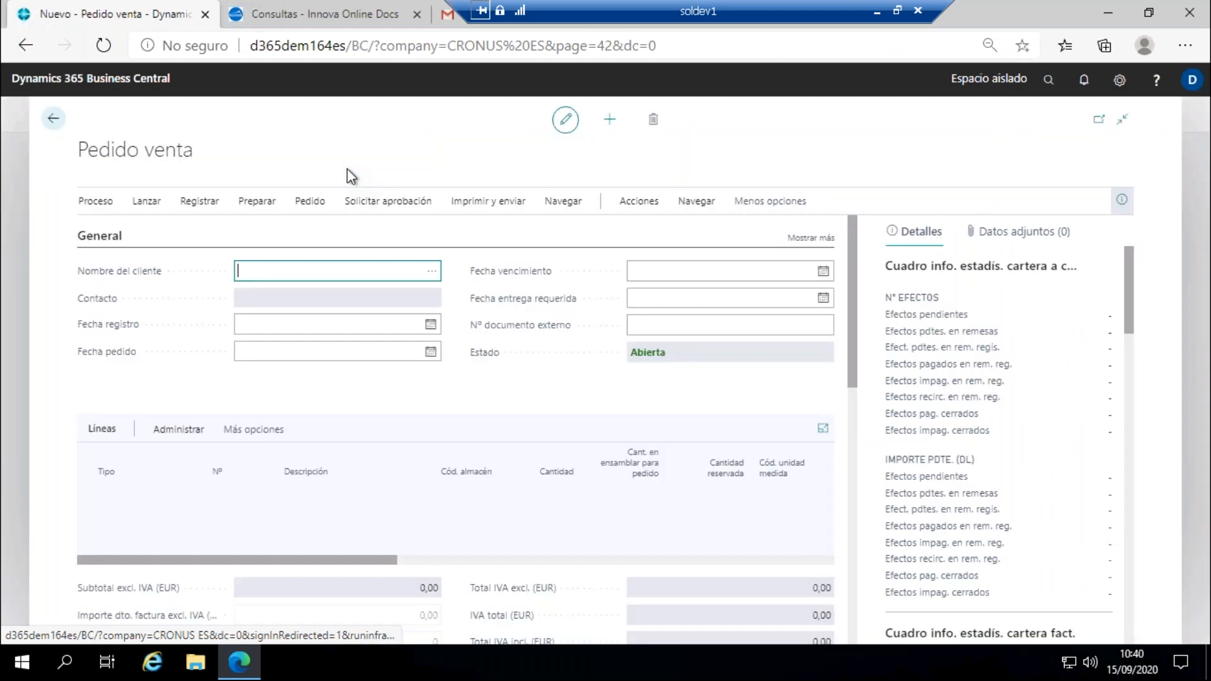
{"action": "type", "text": "1000"}
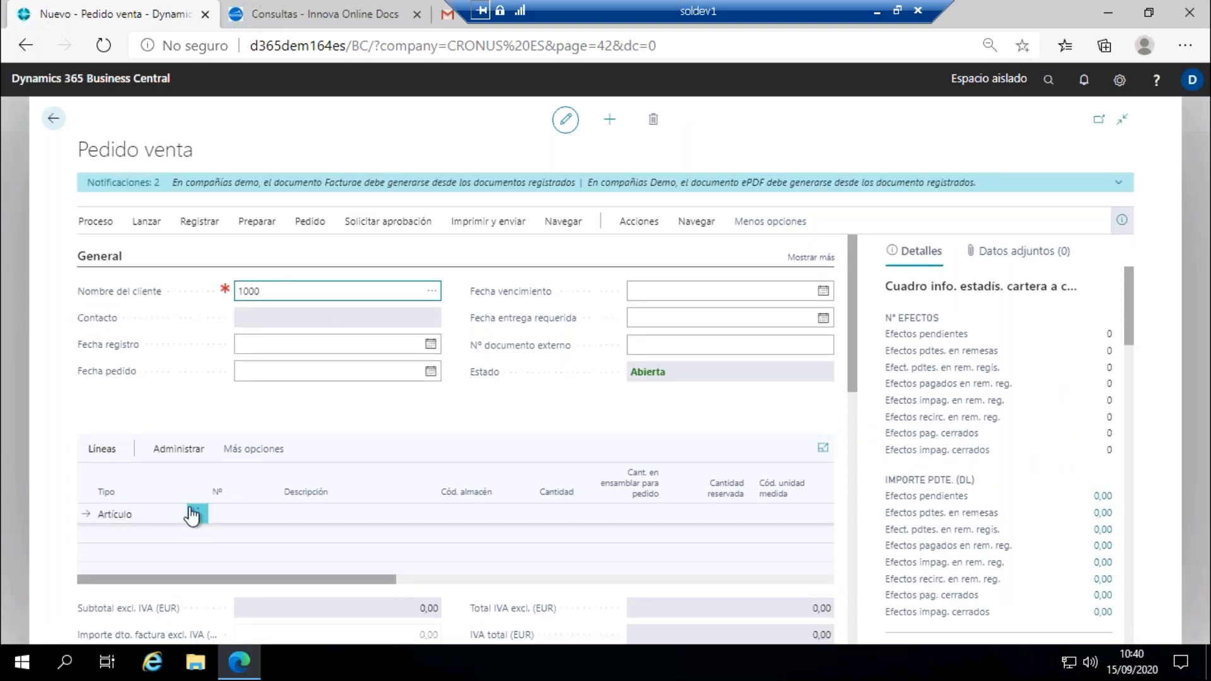
Step: Add item 1896-S, Escritorio ATENAS, with quantity 1 to the first line of the sales order
{"action": "left_click", "coordinate": [265, 514]}
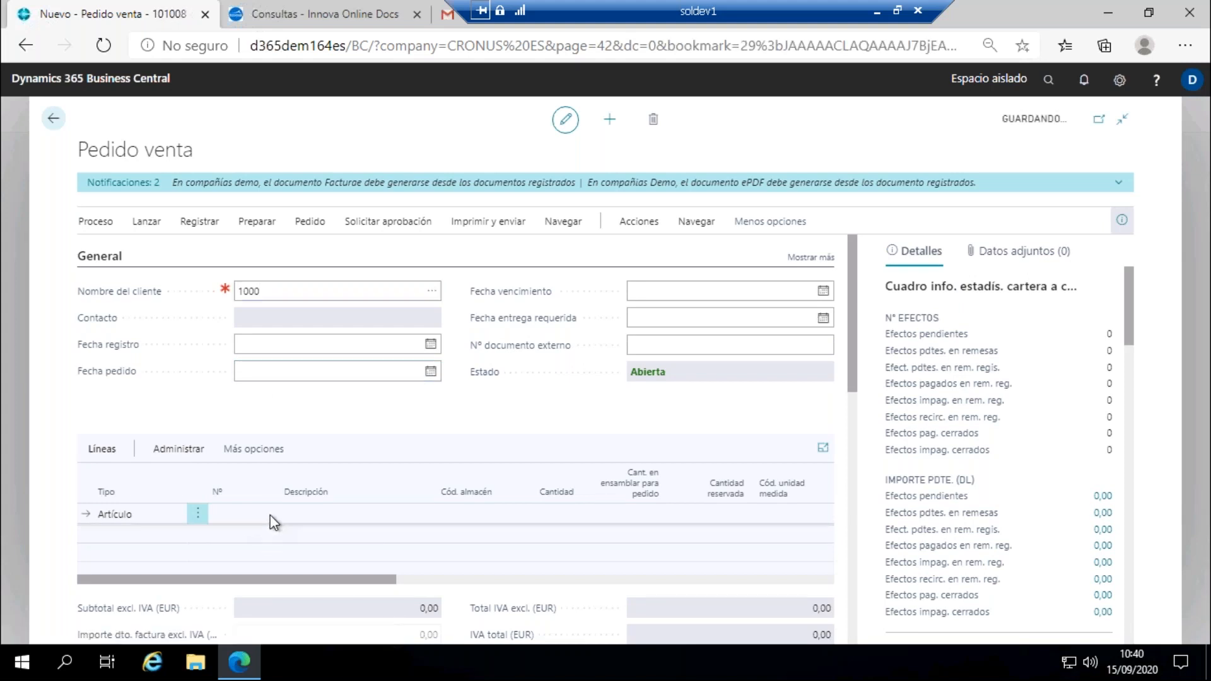
{"action": "key", "text": "Tab"}
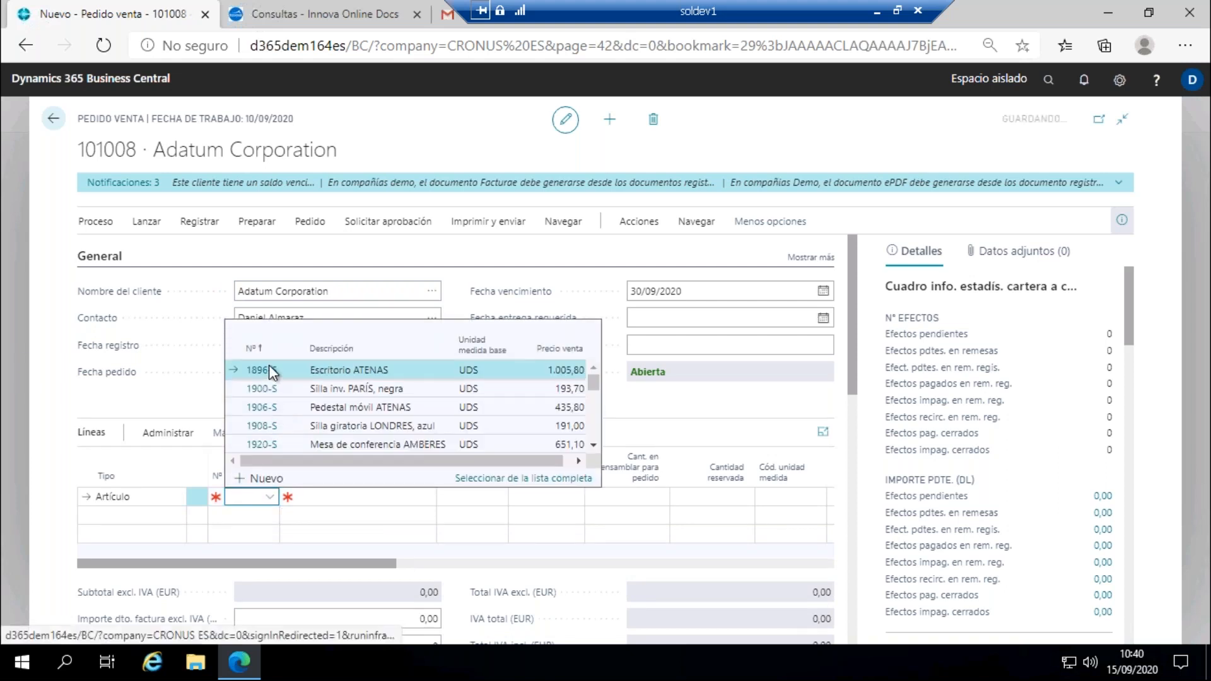
{"action": "left_click", "coordinate": [270, 373]}
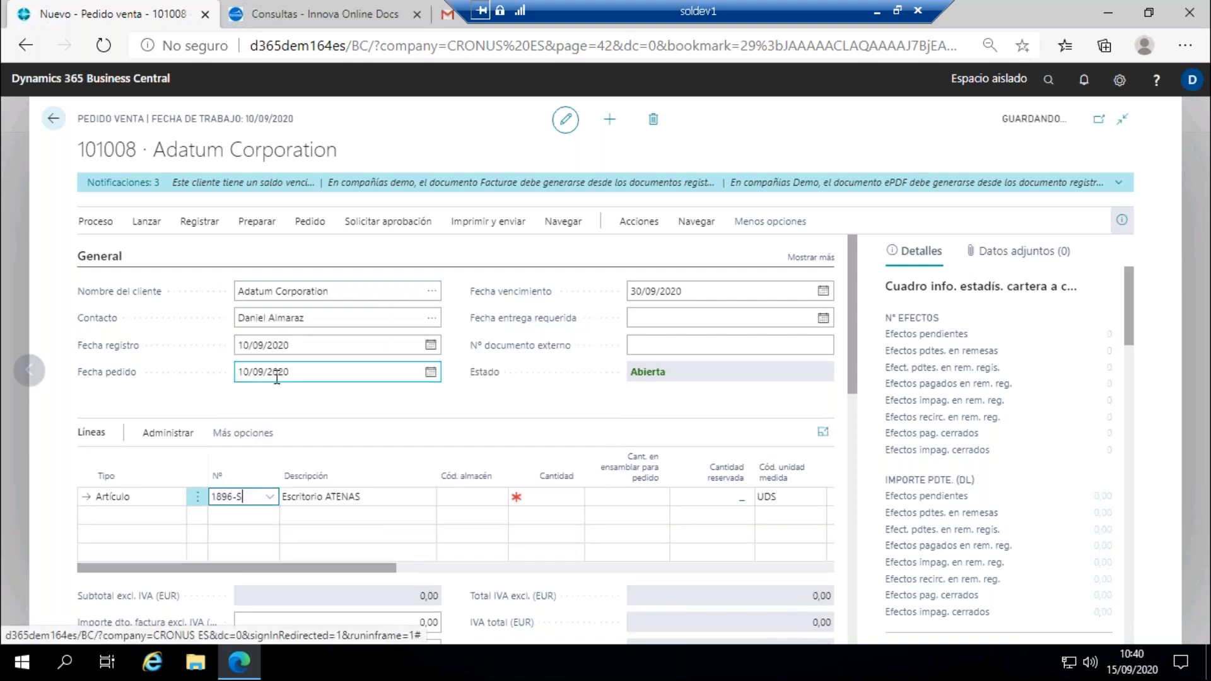
{"action": "key", "text": "Return"}
{"action": "type", "text": "1"}
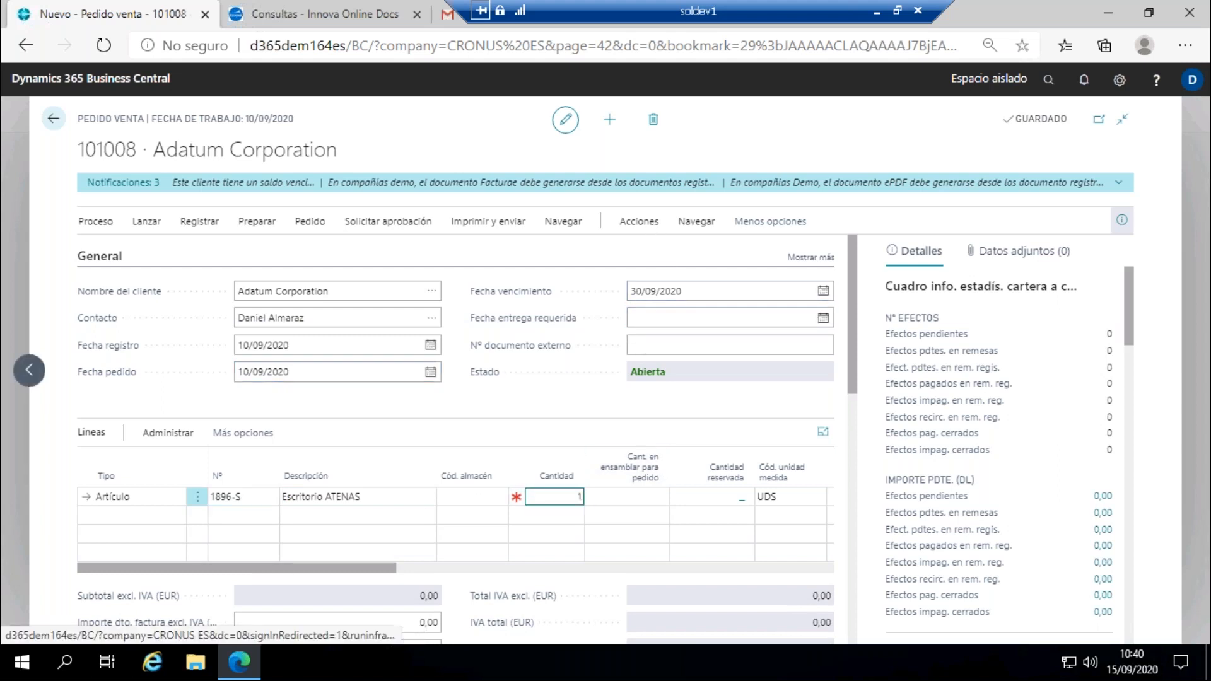
Step: Create a Docuten eSign document from the sales order and decline sending it to Docuten
{"action": "left_click", "coordinate": [639, 221]}
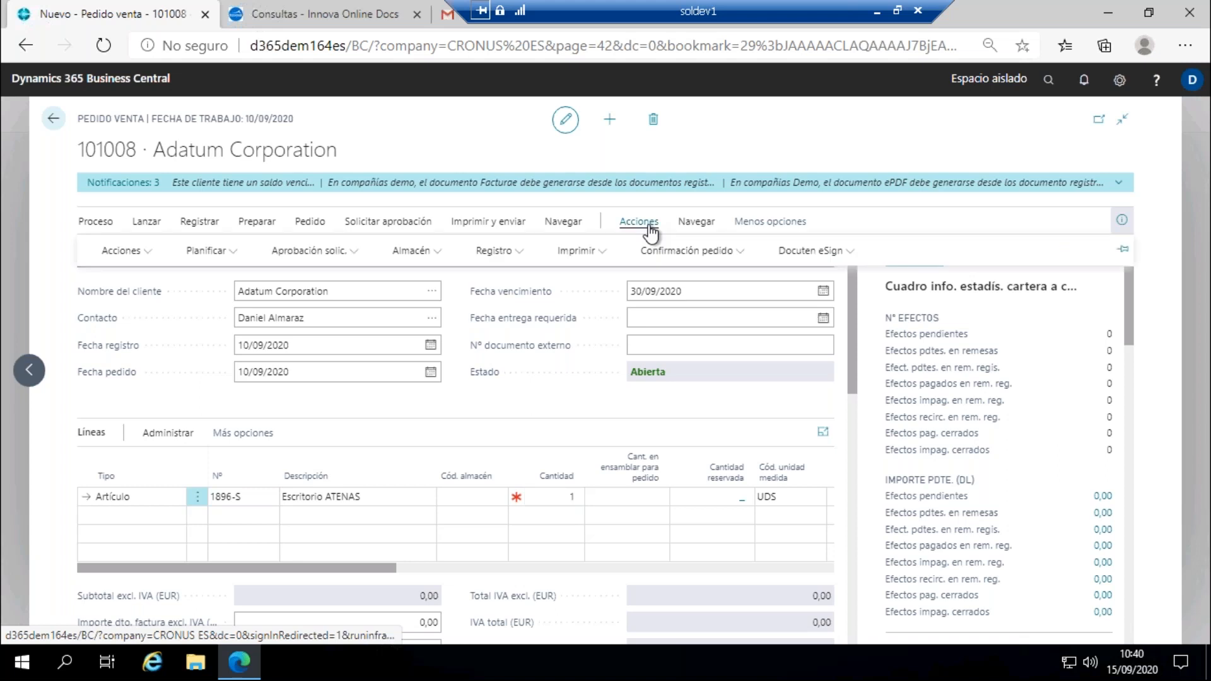
{"action": "left_click", "coordinate": [814, 251]}
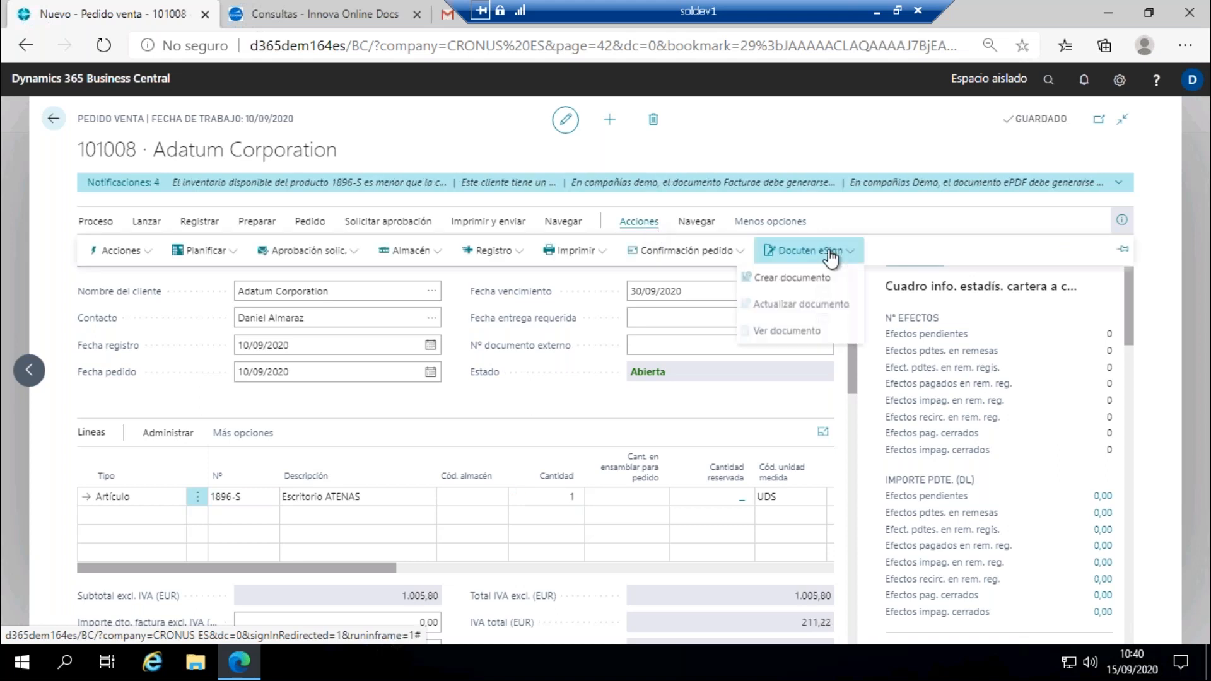
{"action": "left_click", "coordinate": [792, 277]}
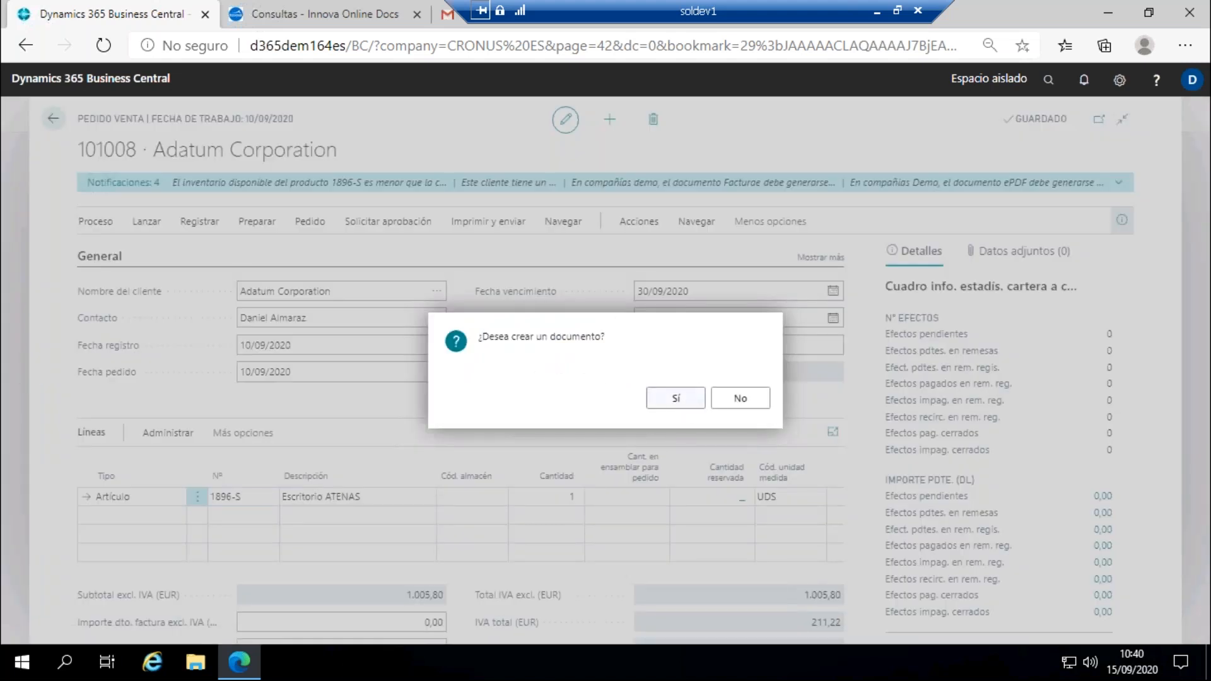
{"action": "left_click", "coordinate": [676, 398]}
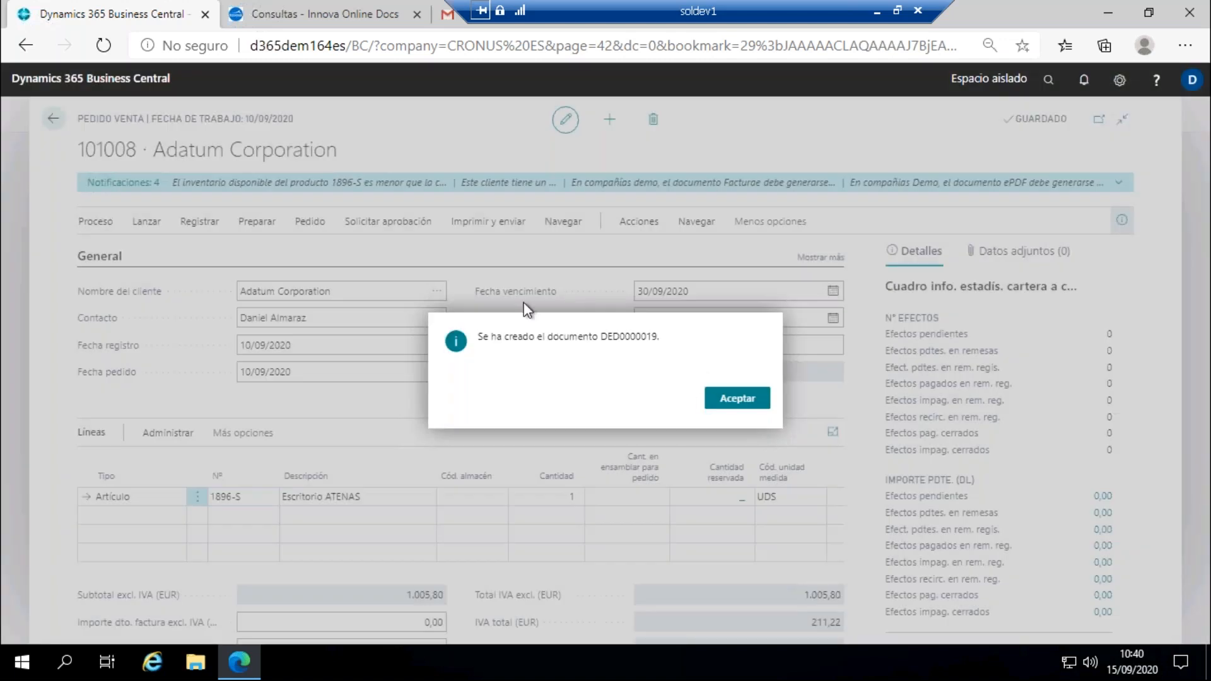
{"action": "left_click", "coordinate": [727, 409]}
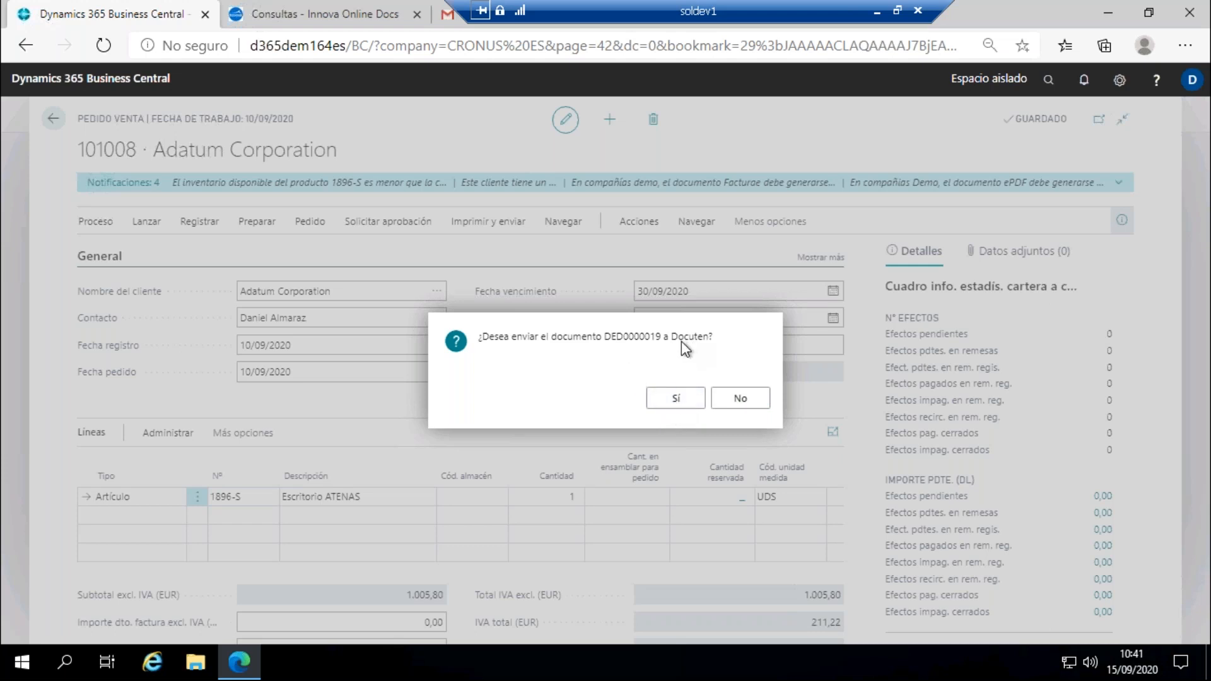
{"action": "left_click", "coordinate": [746, 403]}
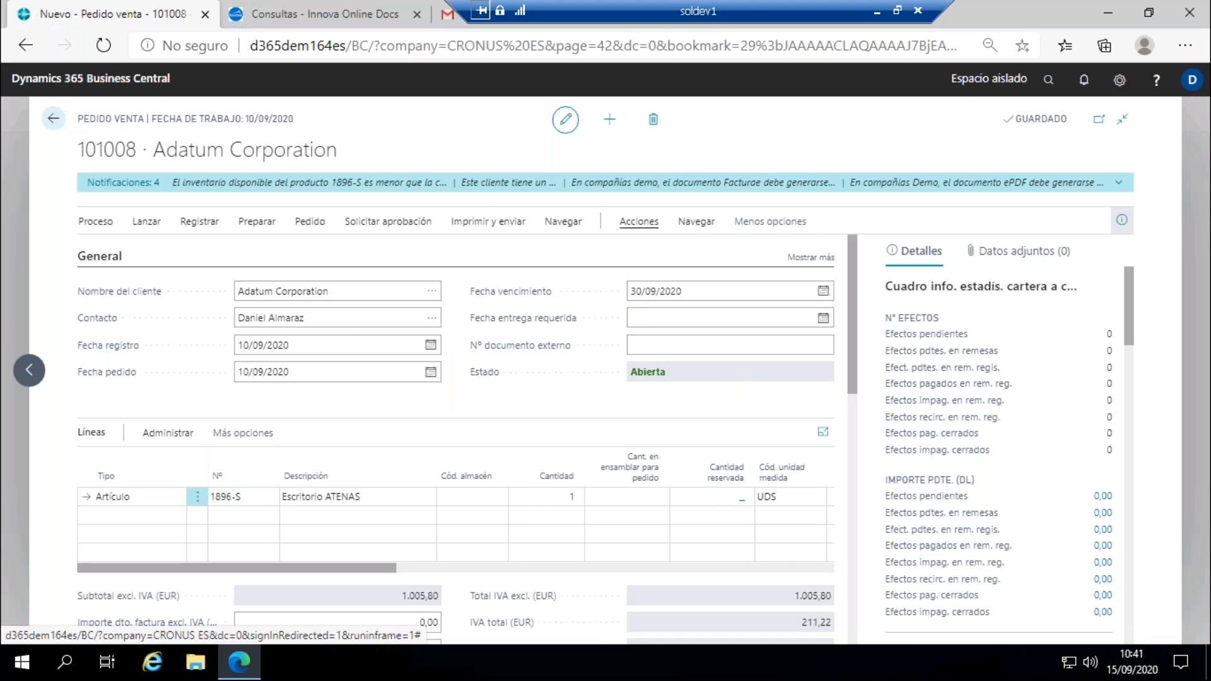
Step: Open the Docuten eSign document linked to the sales order
{"action": "left_click", "coordinate": [639, 222]}
{"action": "left_click", "coordinate": [810, 251]}
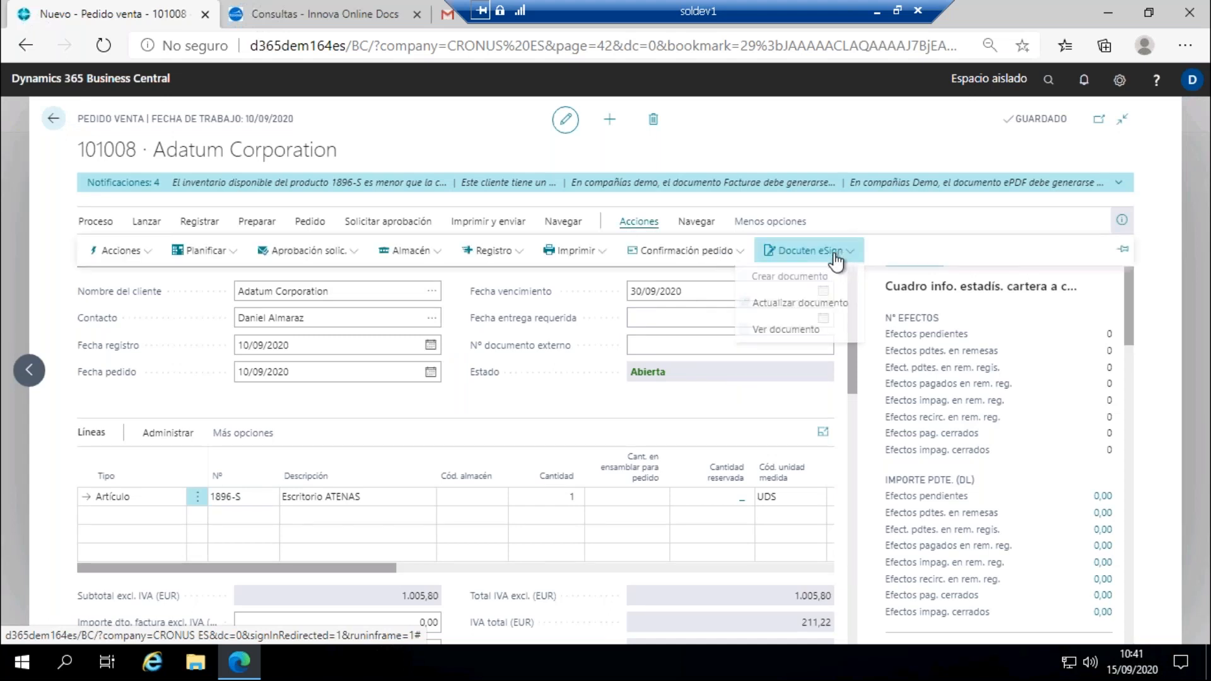
{"action": "left_click", "coordinate": [780, 332]}
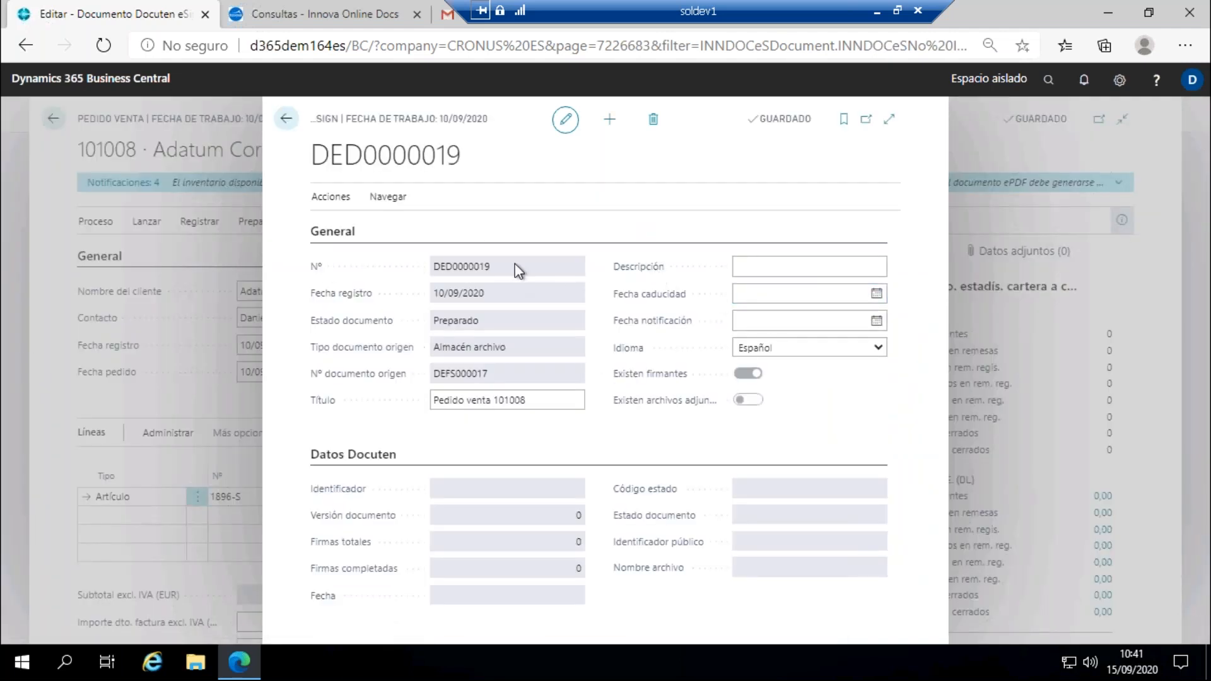
Step: Examine the Descripción, Fecha caducidad and Fecha notificación fields on the document card without entering values
{"action": "left_click", "coordinate": [769, 267]}
{"action": "left_click", "coordinate": [759, 294]}
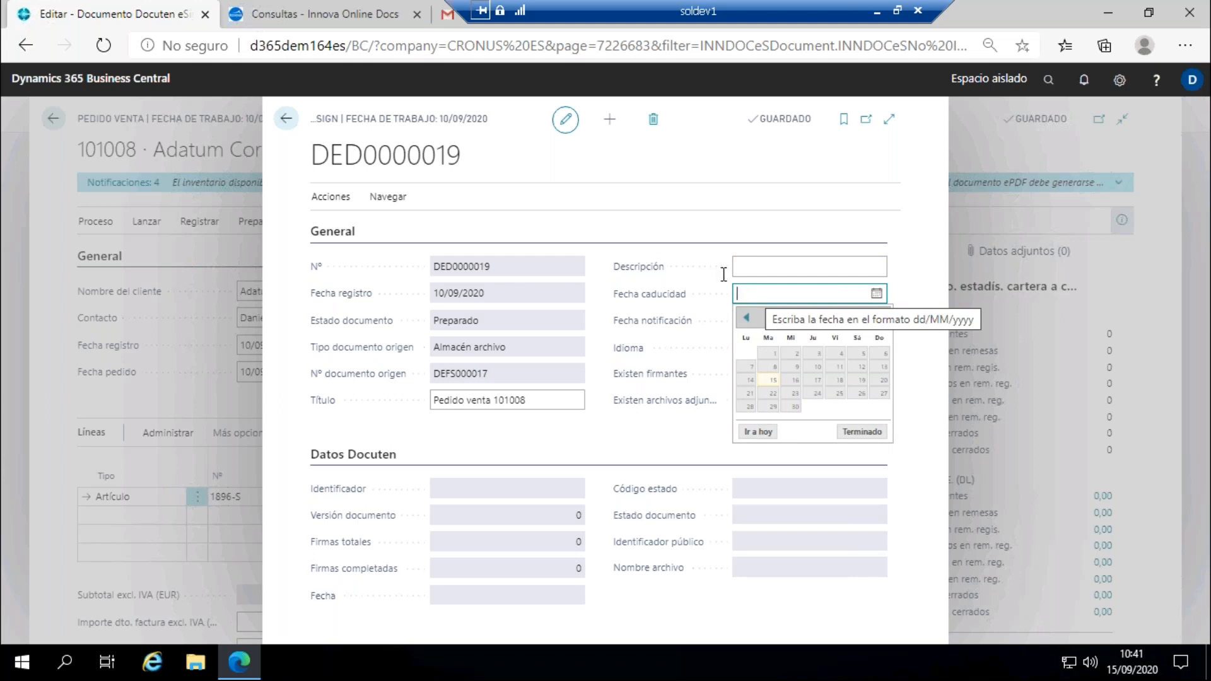
{"action": "left_click", "coordinate": [921, 300]}
{"action": "left_click", "coordinate": [780, 321]}
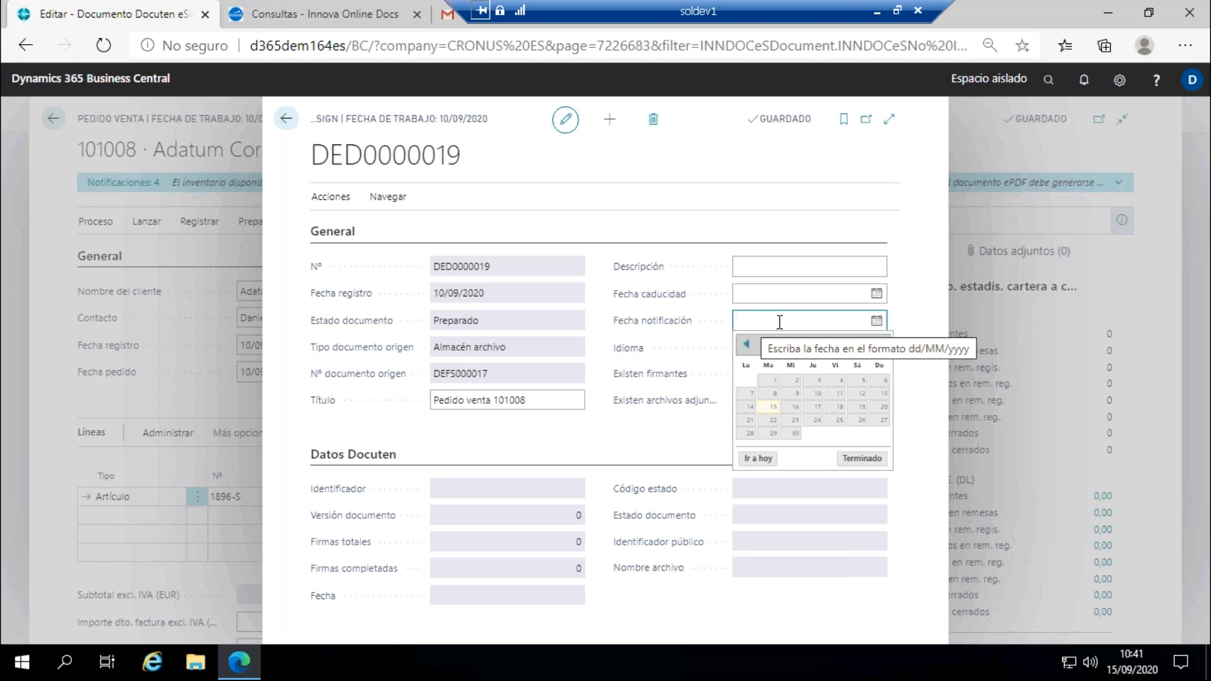
{"action": "left_click", "coordinate": [919, 350]}
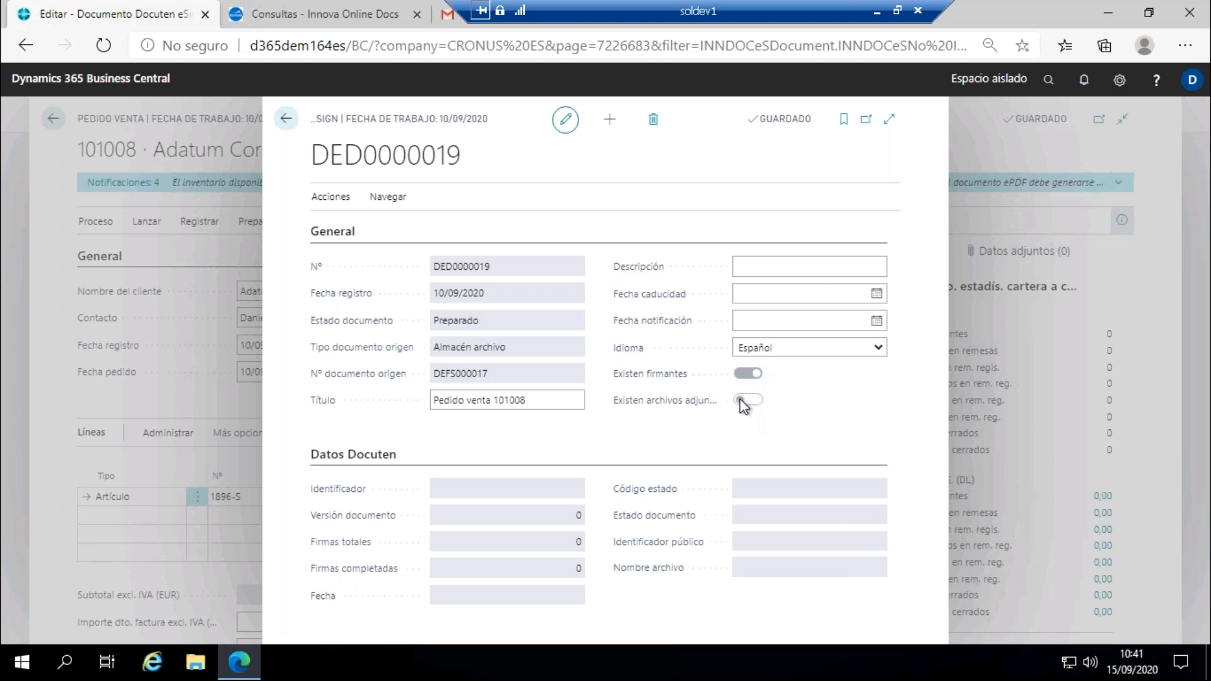
Step: Attach the PDF file "Docuten (Funcionalidad & Planes)" to the Docuten eSign document
{"action": "left_click", "coordinate": [349, 197]}
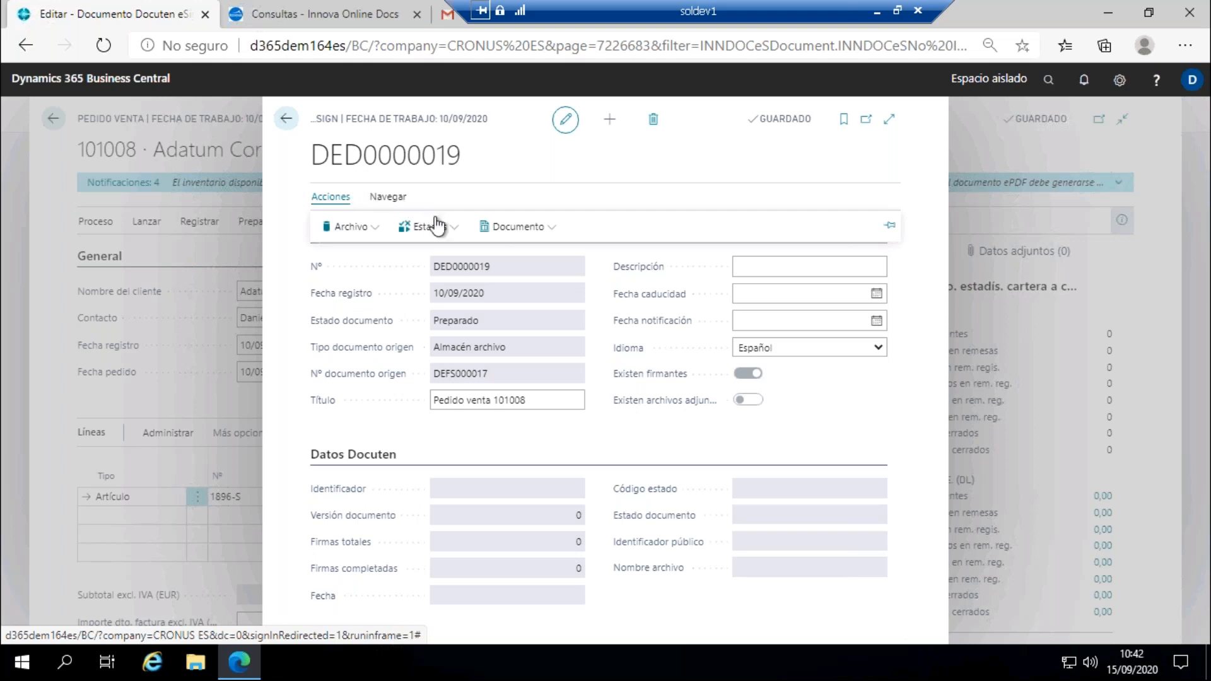
{"action": "left_click", "coordinate": [511, 228]}
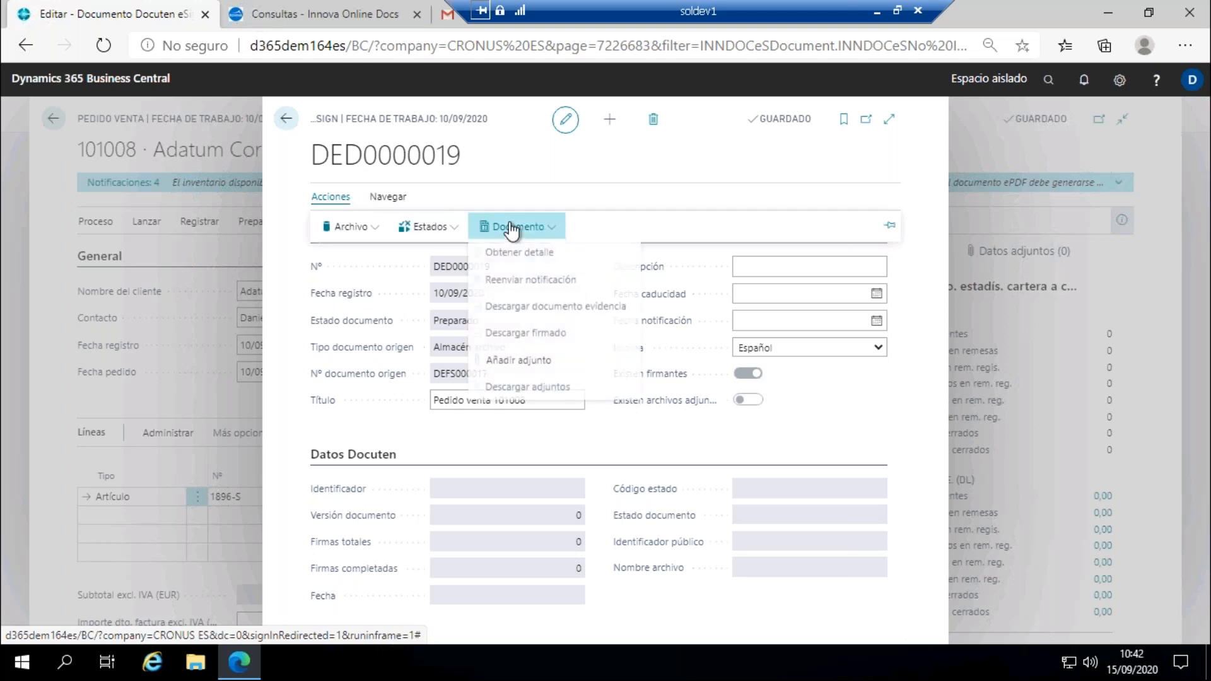
{"action": "left_click", "coordinate": [532, 366]}
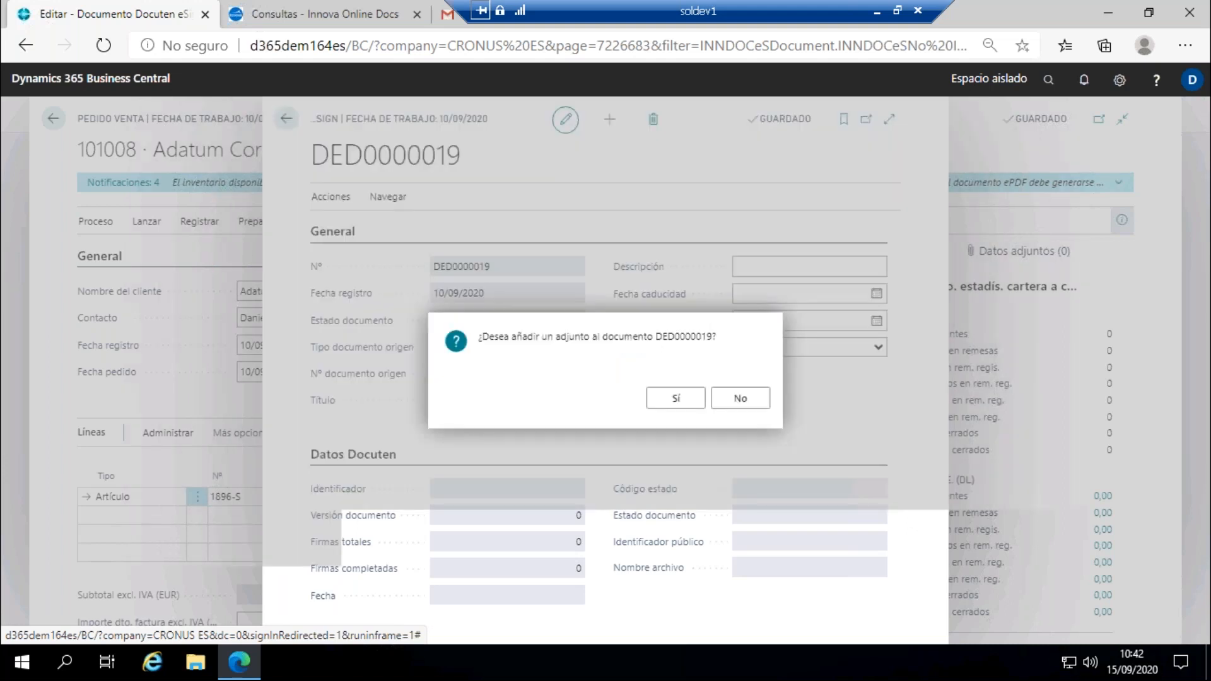
{"action": "left_click", "coordinate": [676, 398]}
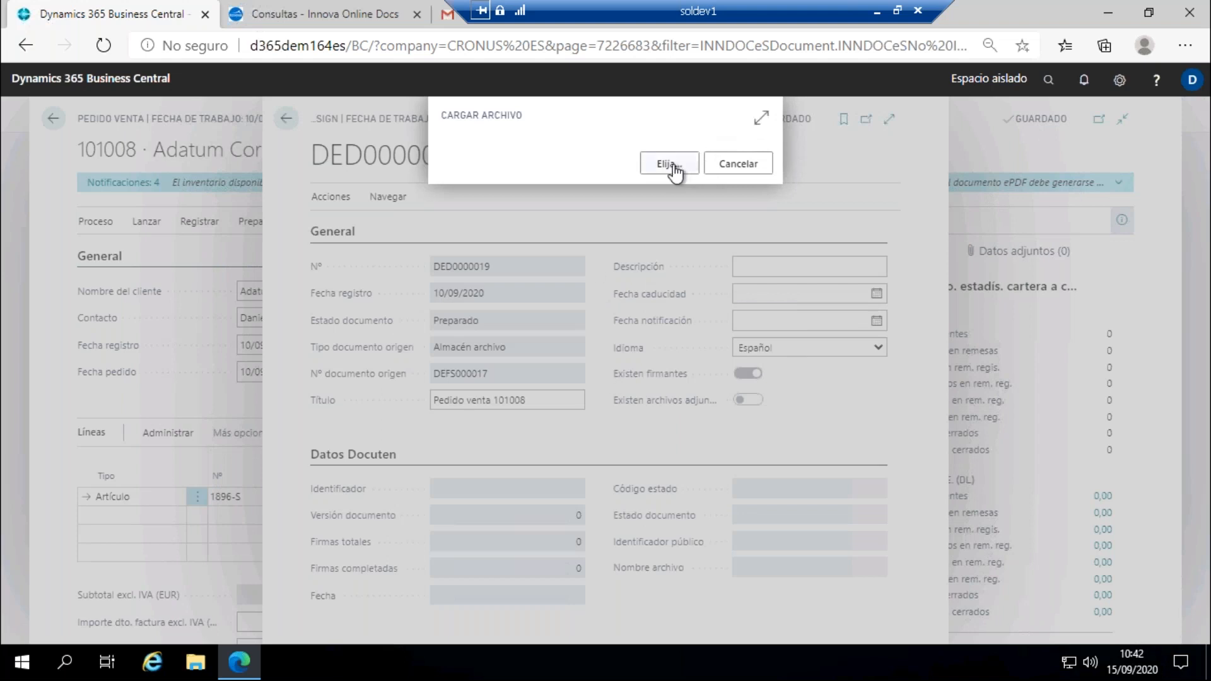
{"action": "left_click", "coordinate": [673, 168]}
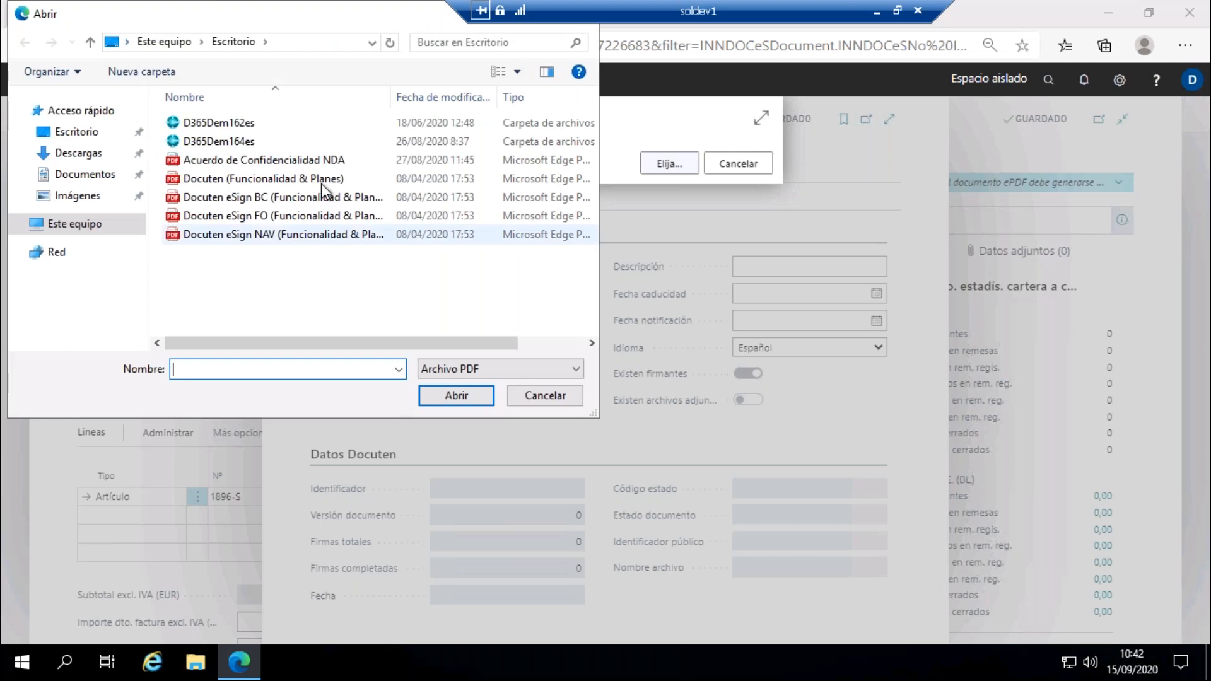
{"action": "left_click", "coordinate": [316, 178]}
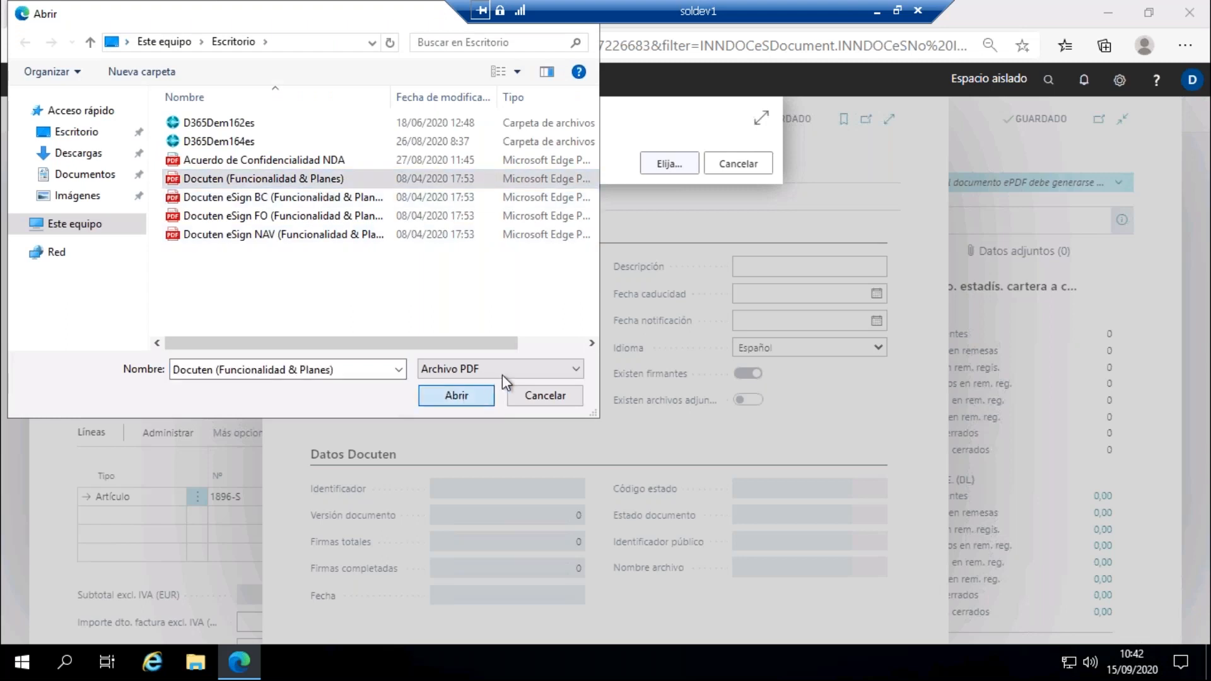
{"action": "key", "text": "Return"}
{"action": "left_click", "coordinate": [737, 400]}
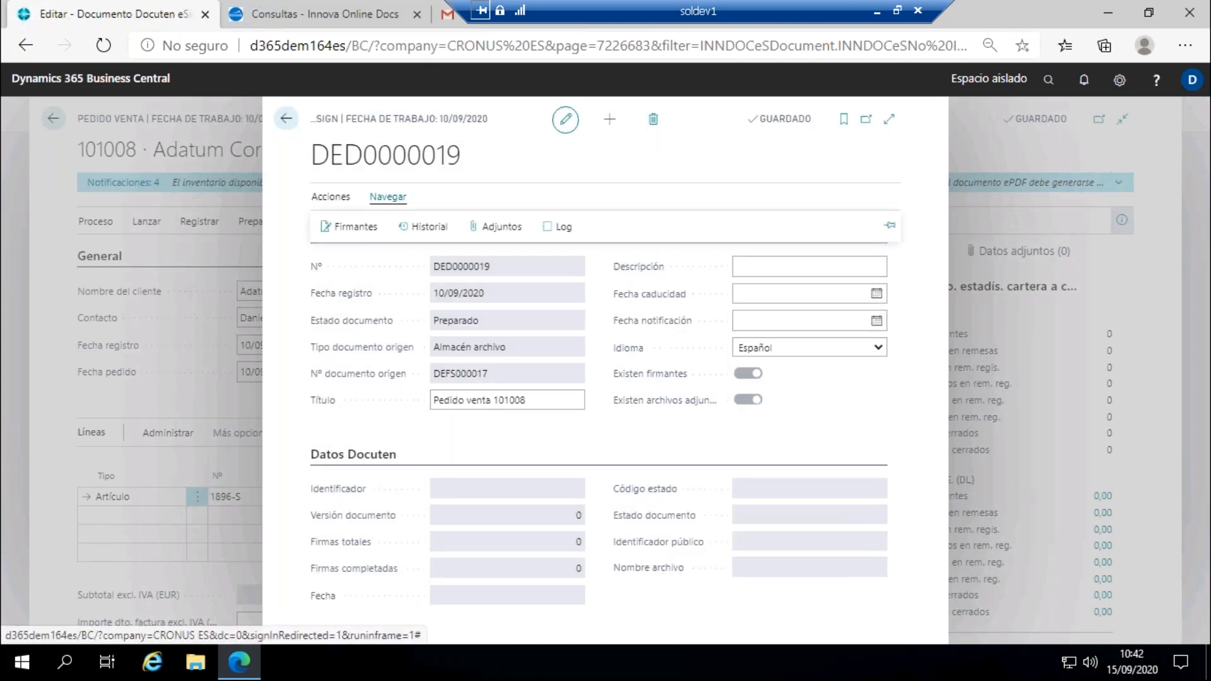
Step: Examine the document's list of signers, including the signature type, role, language and notification order columns, and return to the document card
{"action": "left_click", "coordinate": [356, 228]}
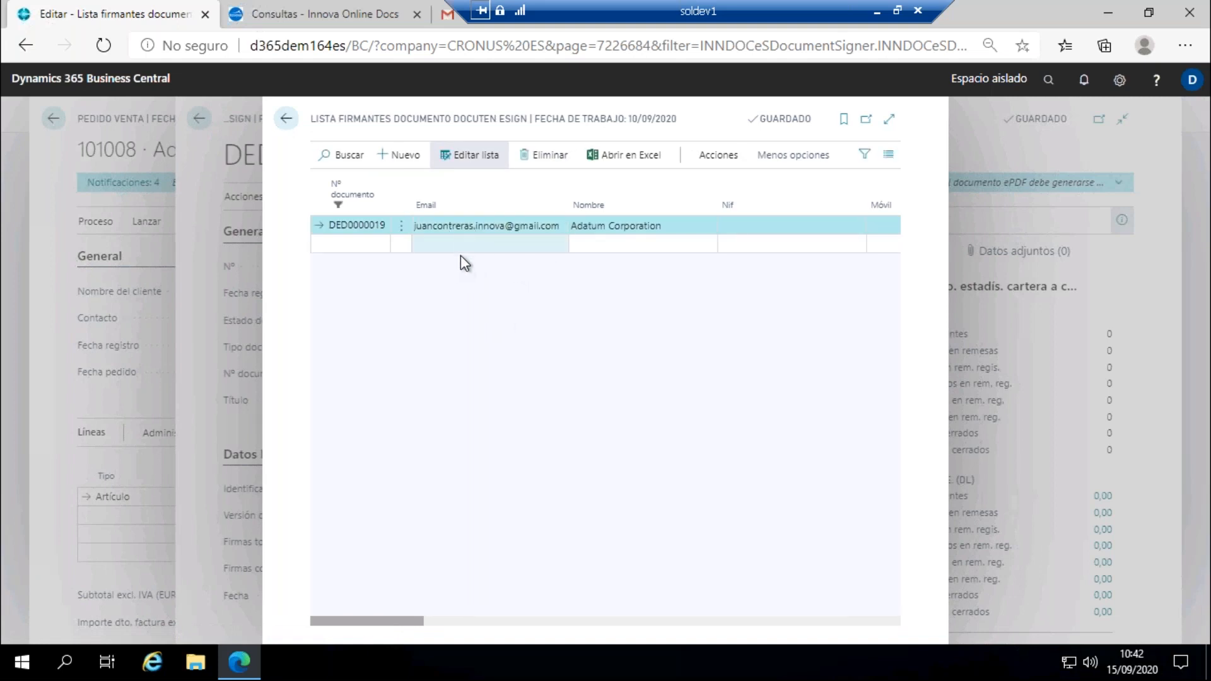
{"action": "left_click_drag", "start_coordinate": [418, 620], "coordinate": [683, 617]}
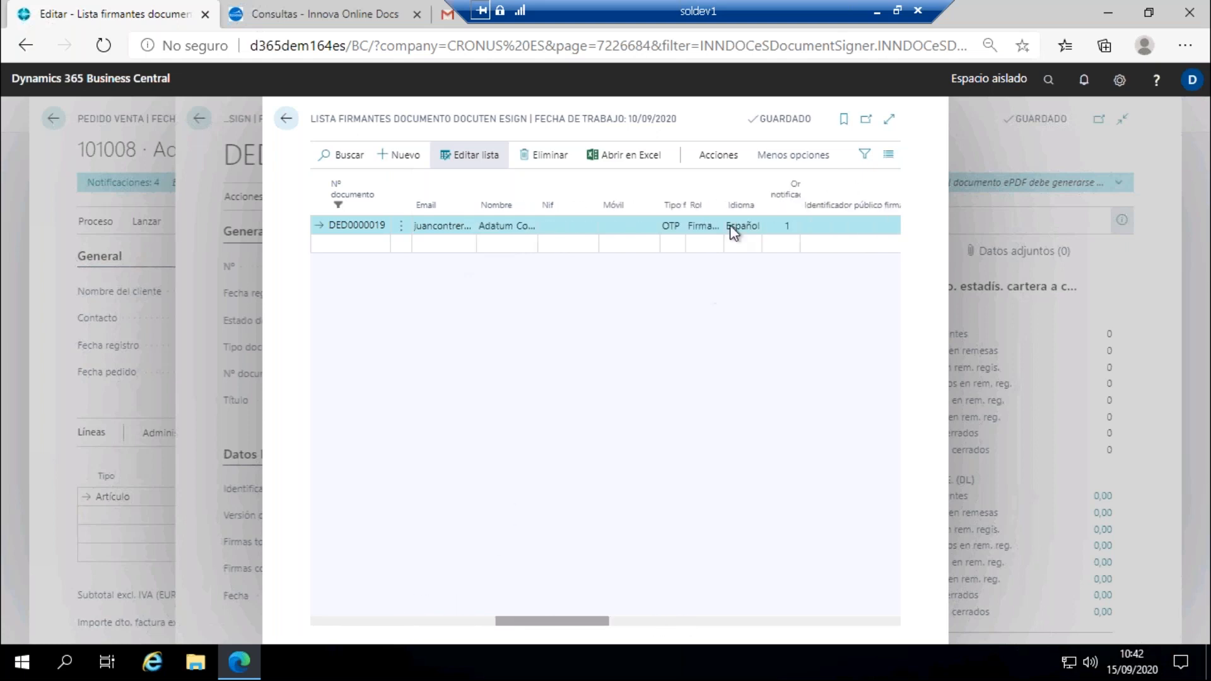
{"action": "left_click_drag", "start_coordinate": [578, 620], "coordinate": [472, 615]}
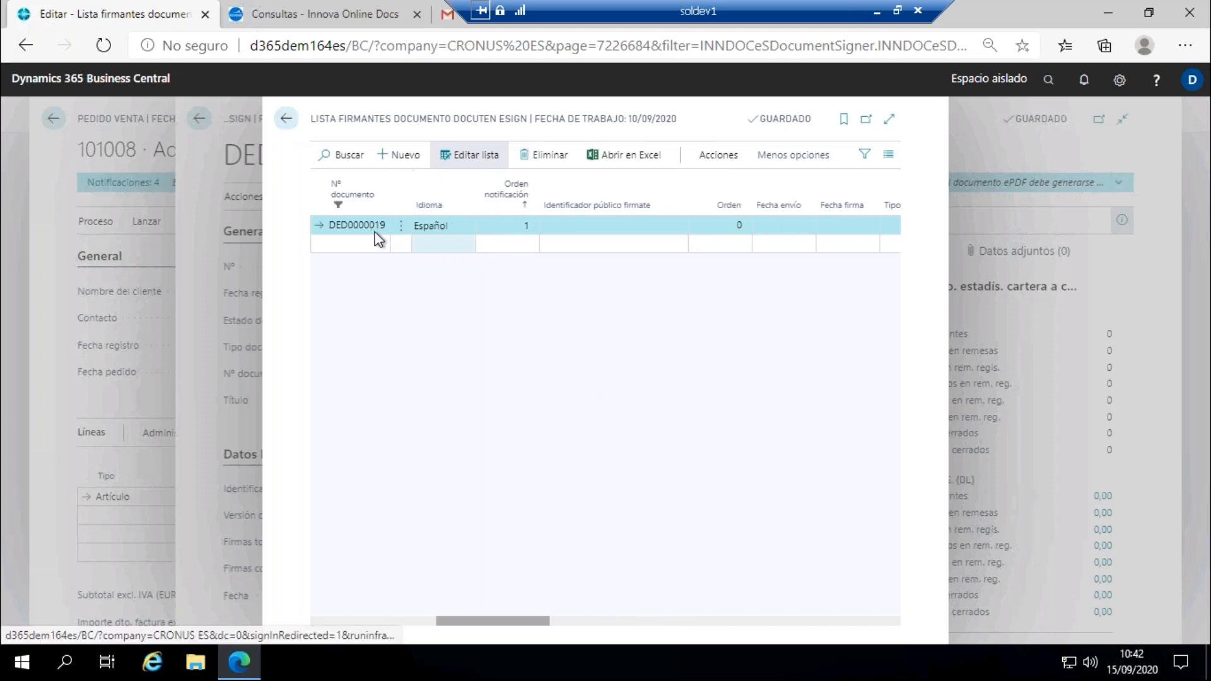
{"action": "left_click", "coordinate": [343, 622]}
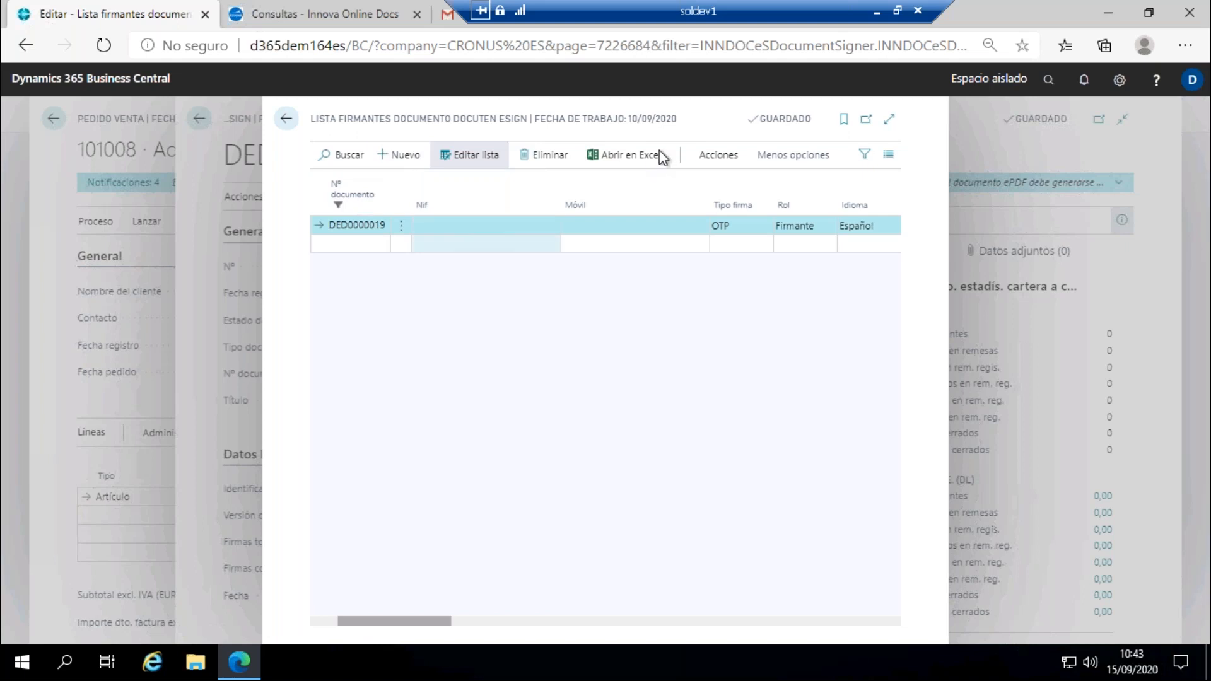
{"action": "left_click", "coordinate": [287, 119]}
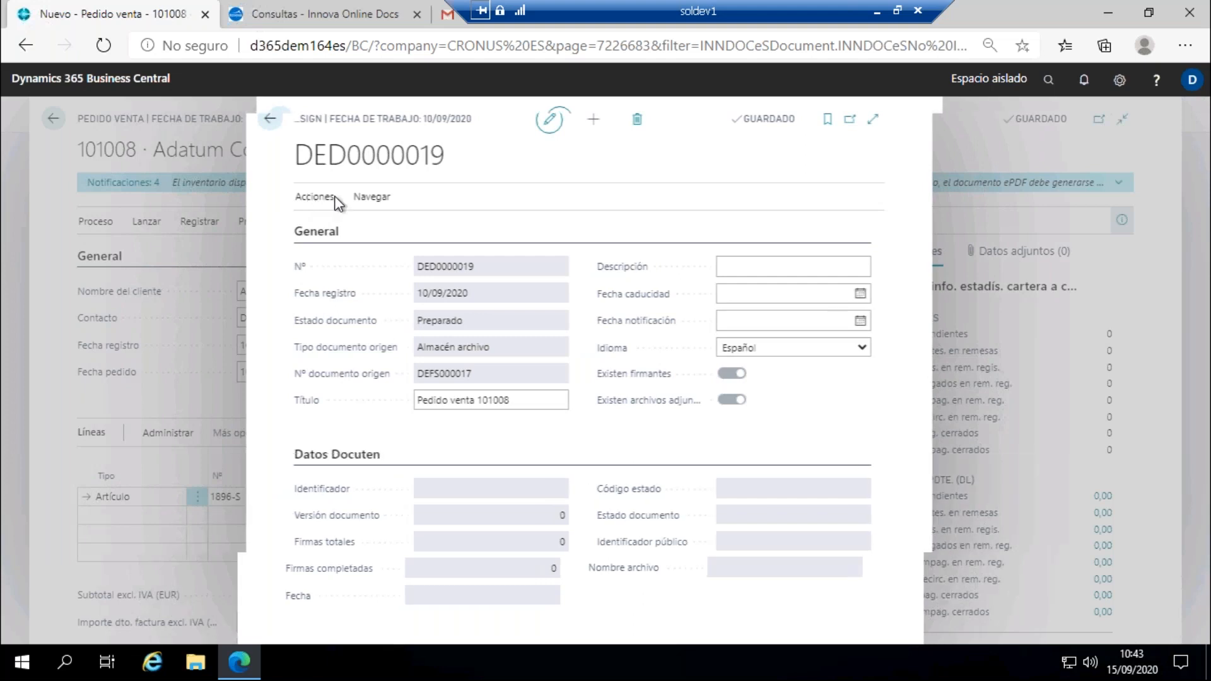
{"action": "left_click", "coordinate": [334, 198]}
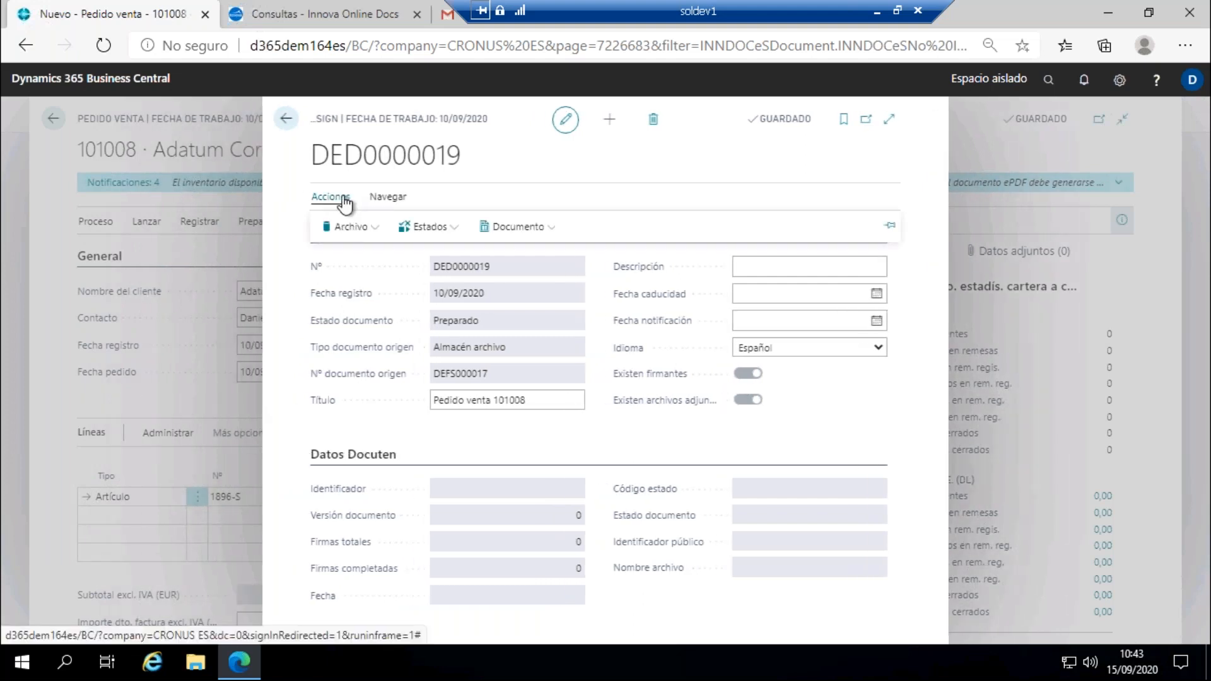
{"action": "left_click", "coordinate": [511, 231]}
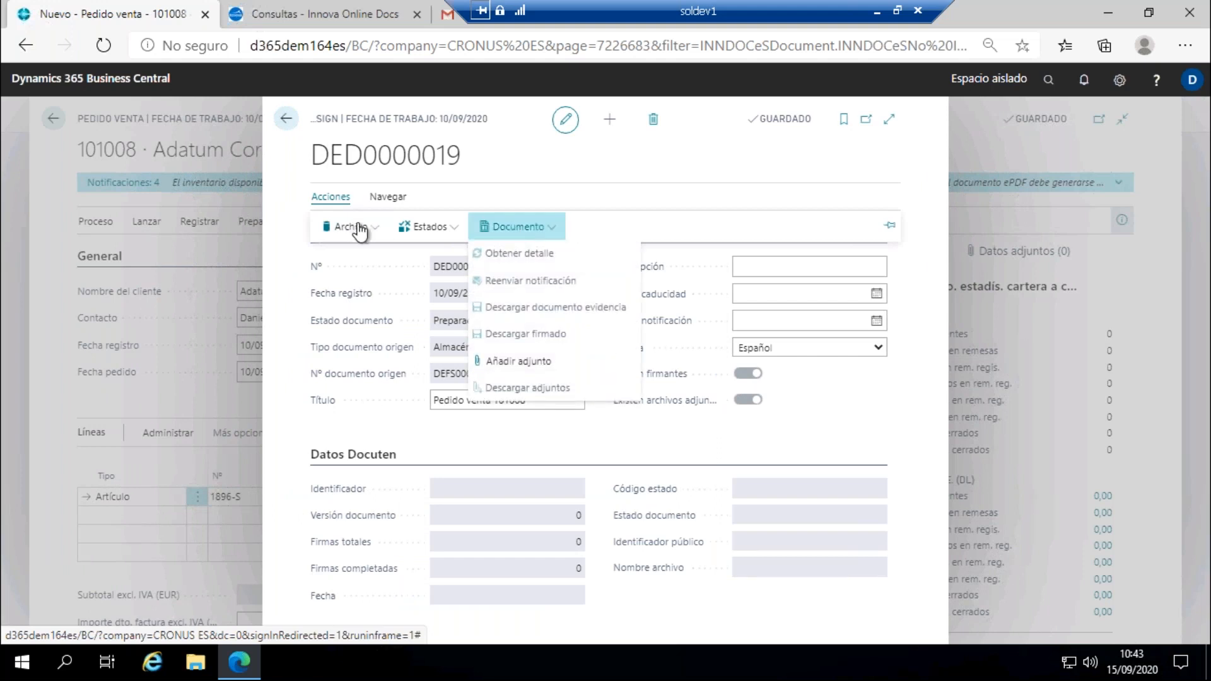
{"action": "left_click", "coordinate": [444, 230]}
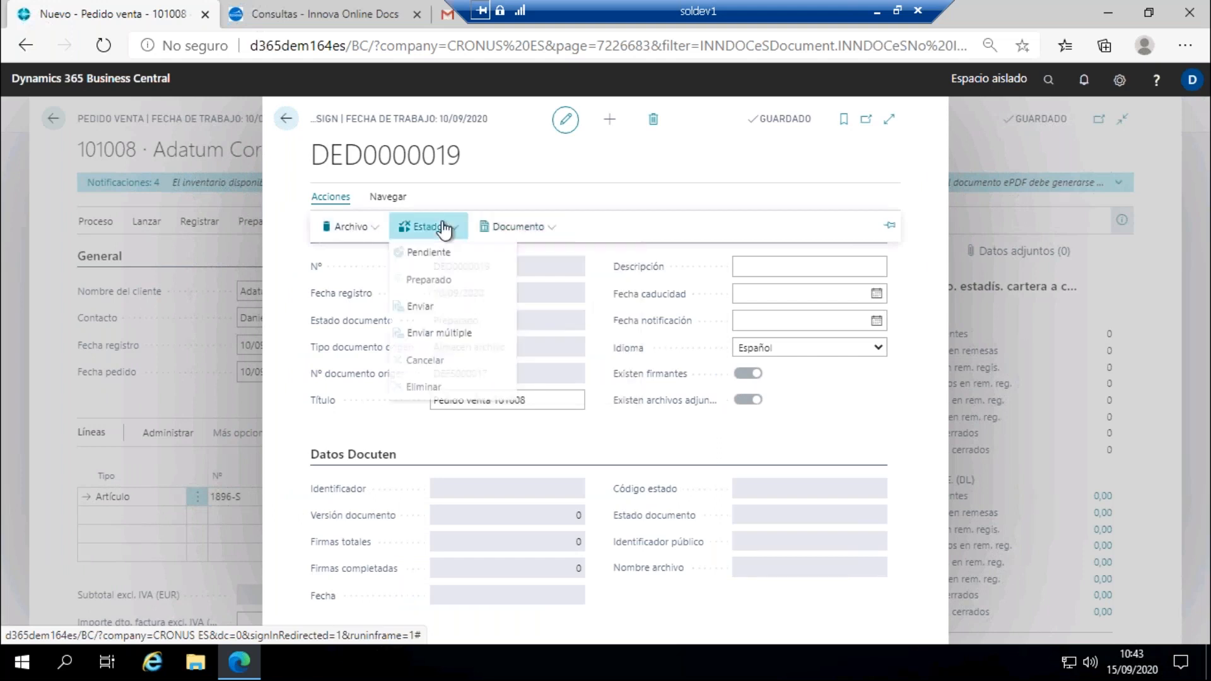
{"action": "left_click", "coordinate": [515, 232]}
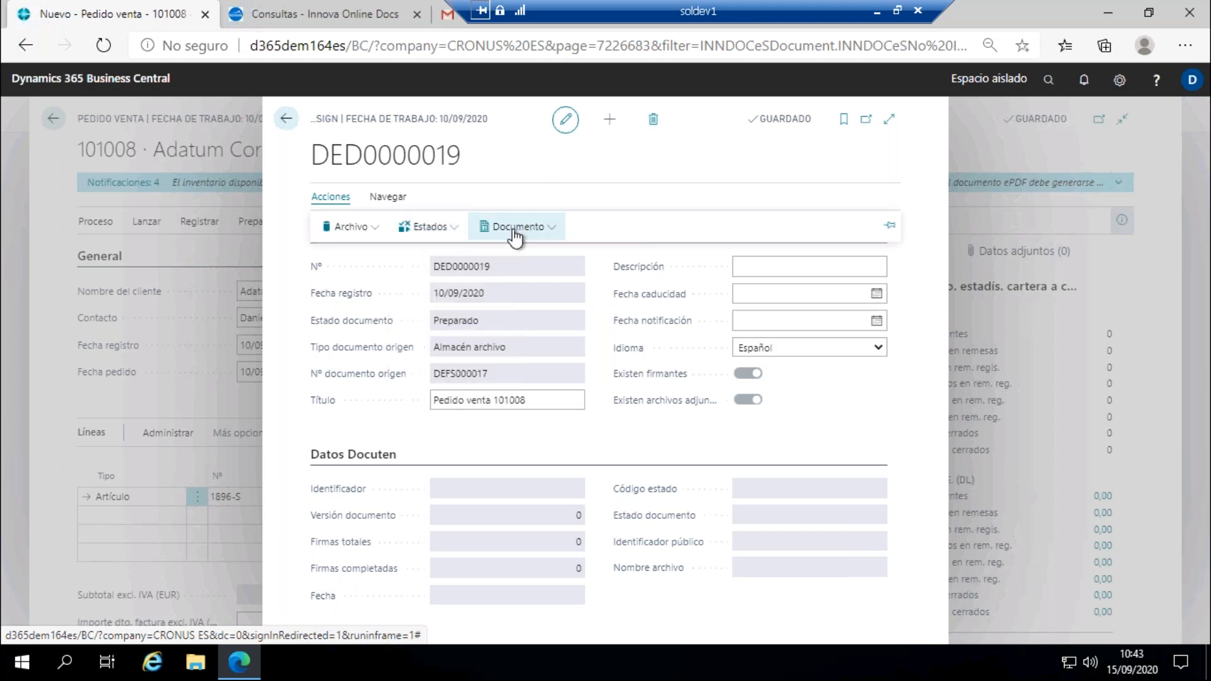
{"action": "left_click", "coordinate": [384, 201]}
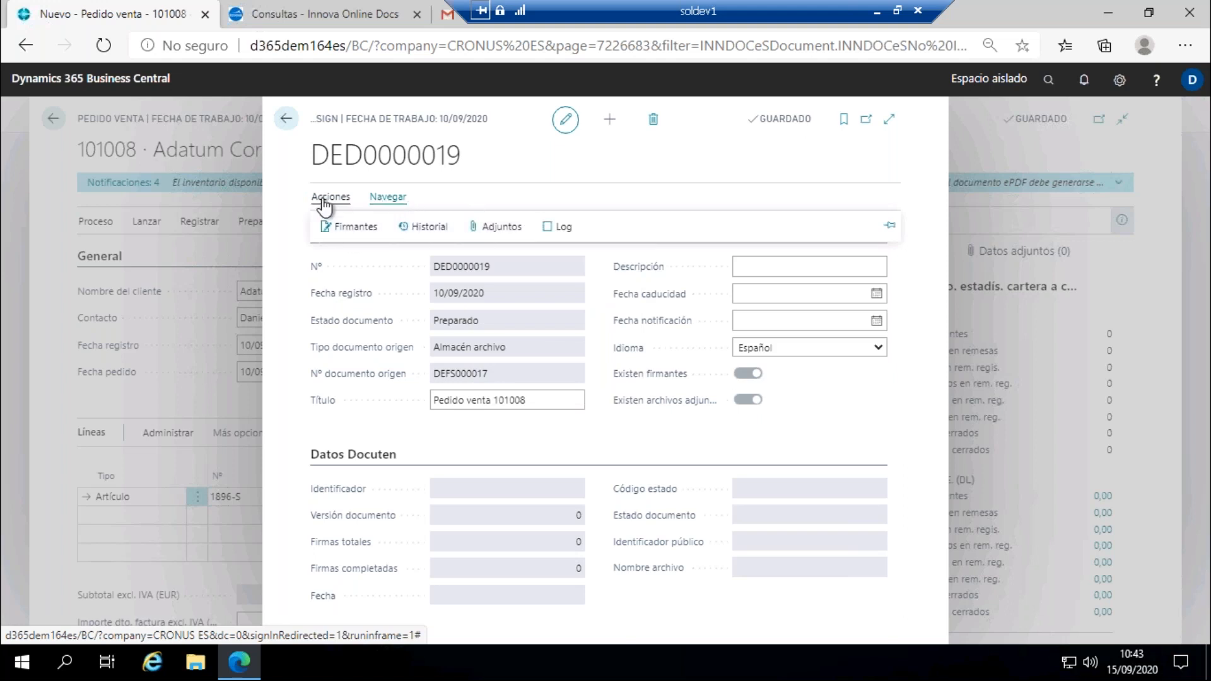
{"action": "left_click", "coordinate": [323, 200]}
{"action": "left_click", "coordinate": [360, 225]}
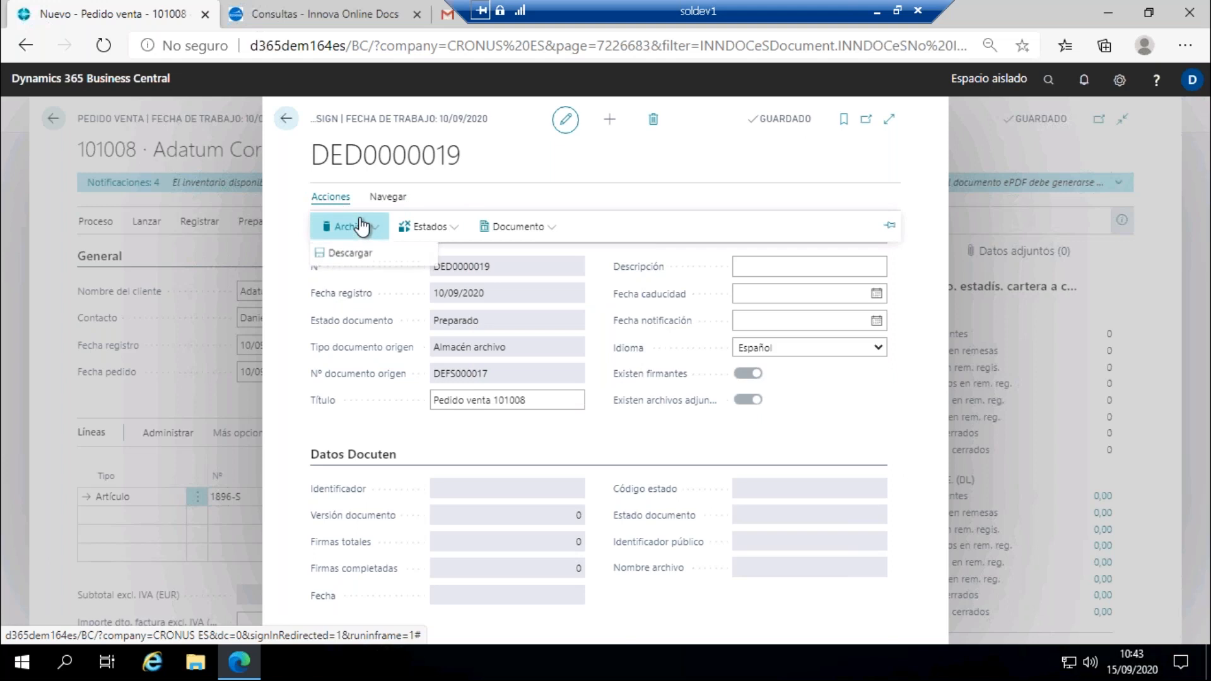
Step: Send the document to Docuten for signature and revert the conflicting page change on the document card
{"action": "left_click", "coordinate": [424, 235]}
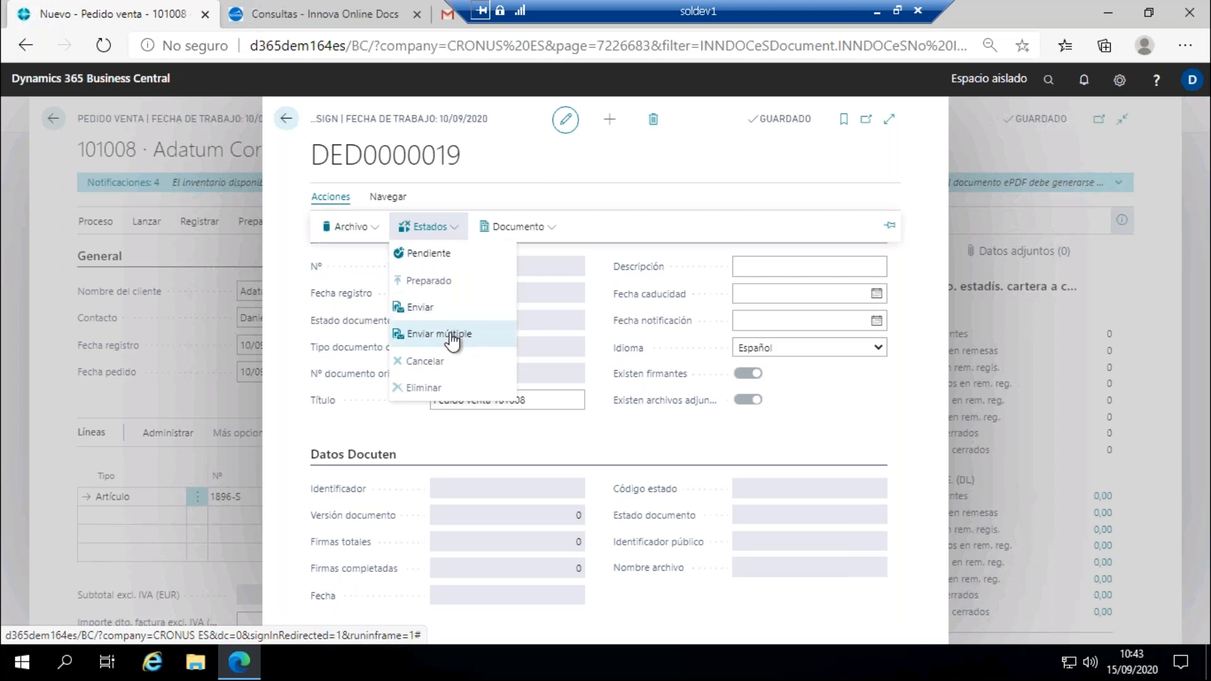
{"action": "left_click", "coordinate": [424, 308]}
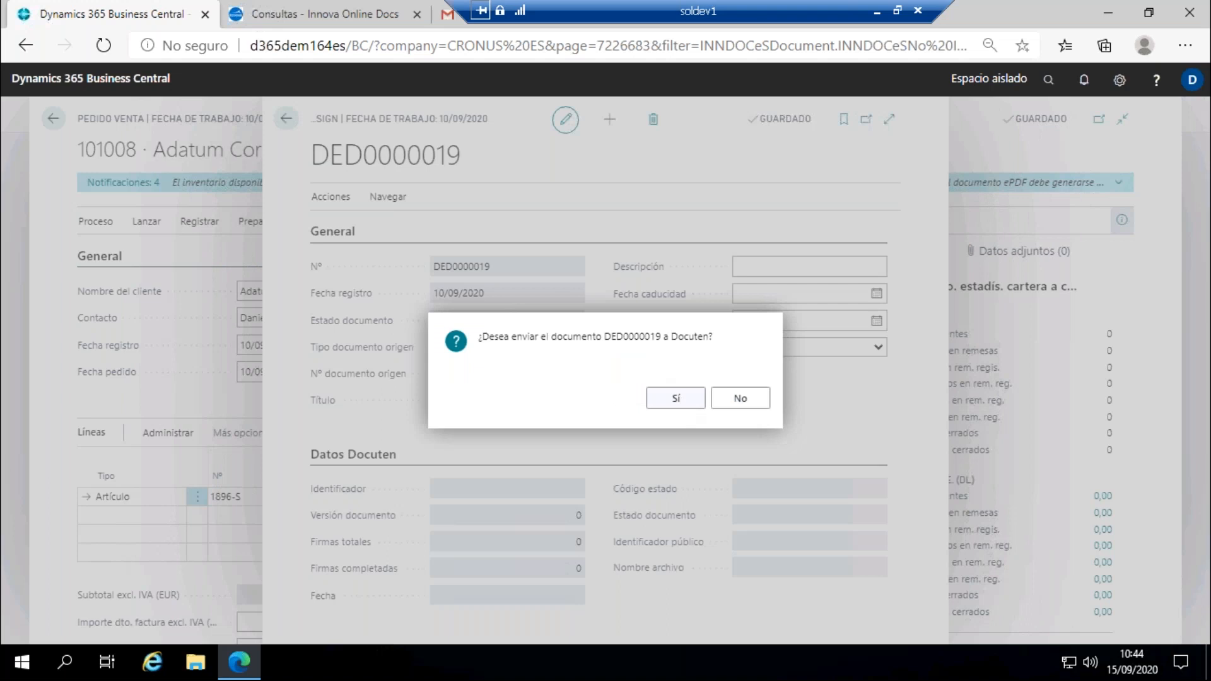
{"action": "left_click", "coordinate": [699, 407]}
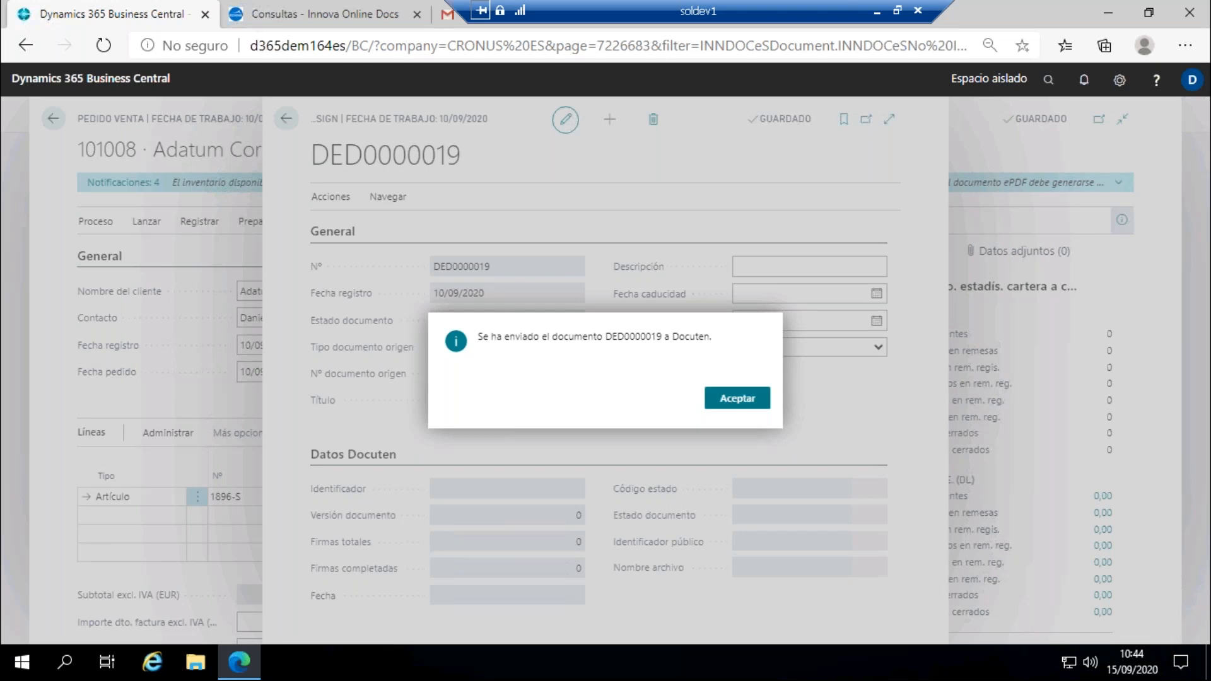
{"action": "left_click", "coordinate": [717, 398]}
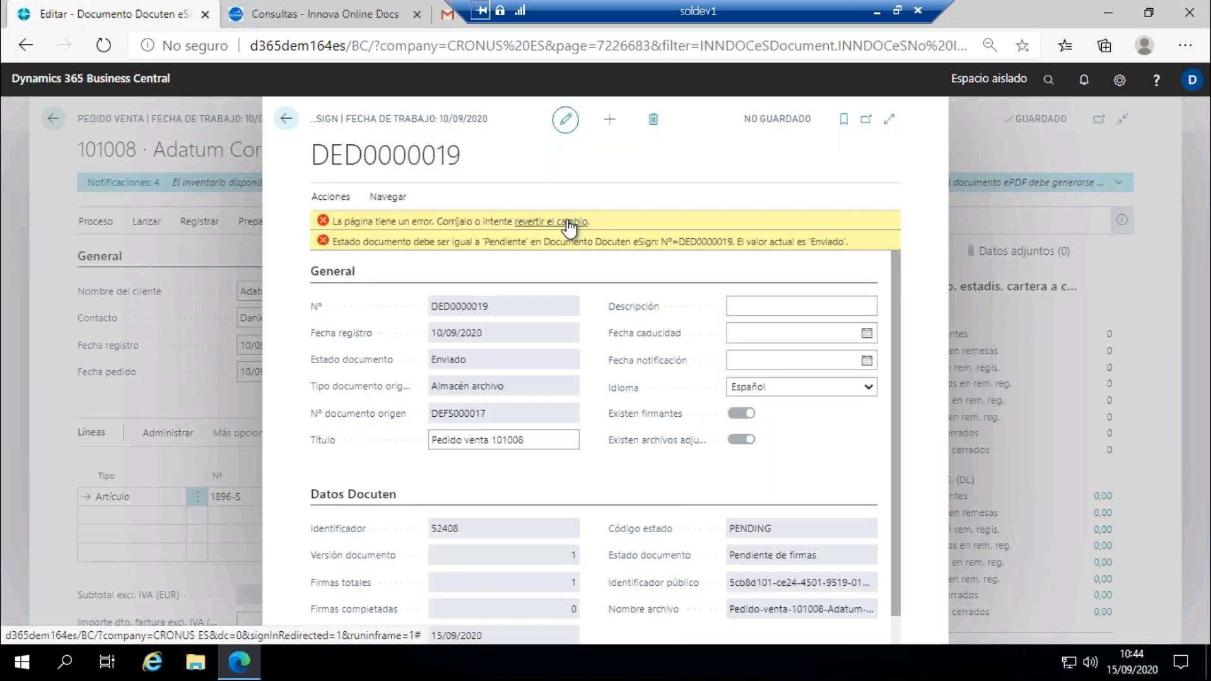
{"action": "left_click", "coordinate": [567, 224]}
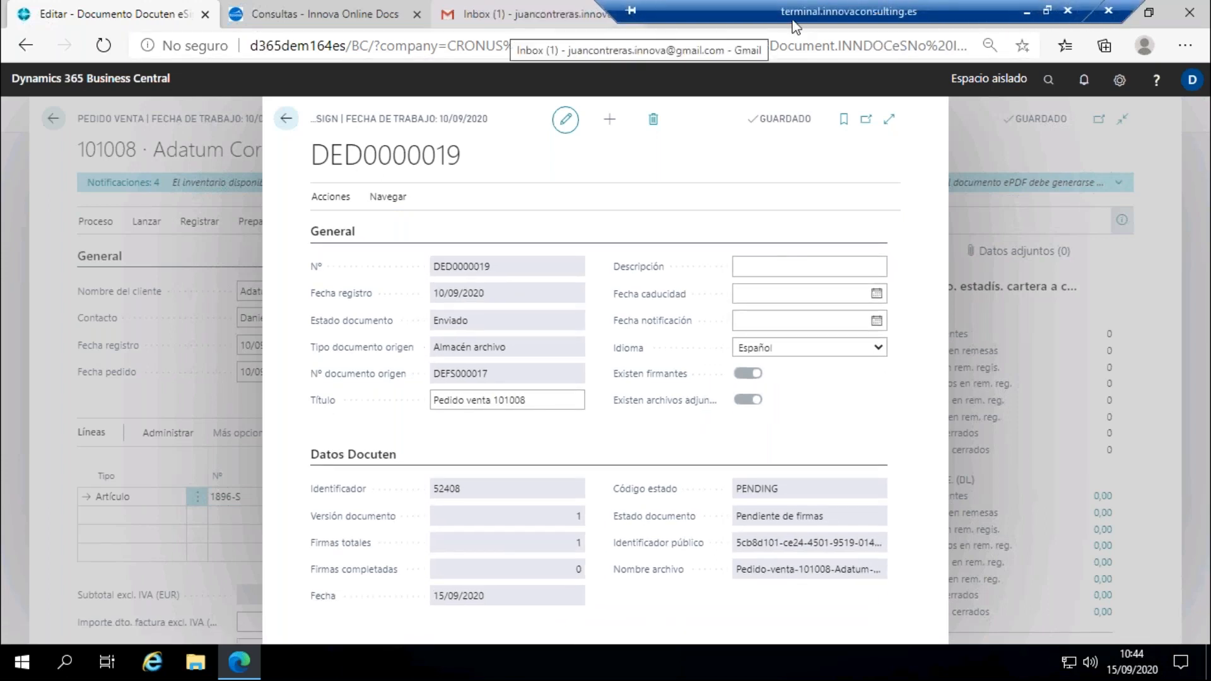
Step: Switch to Gmail and open Pedido venta 101008 for viewing and signing from Docuten's signature request email
{"action": "left_click", "coordinate": [505, 19]}
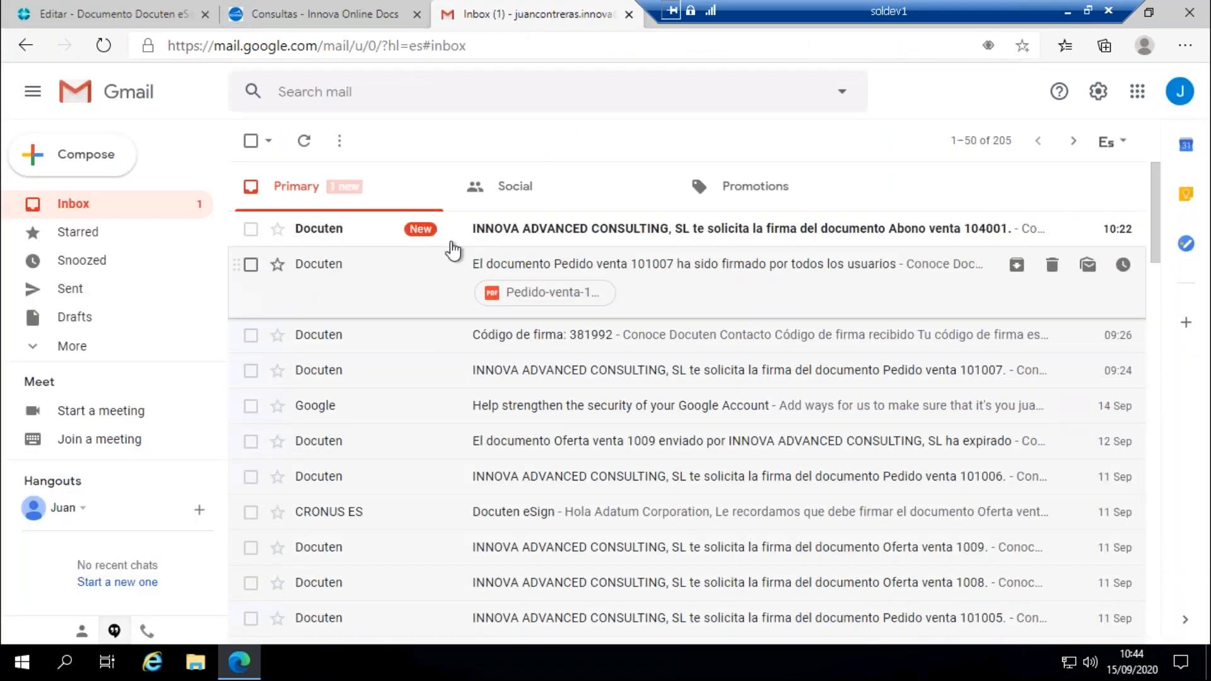
{"action": "left_click", "coordinate": [516, 235]}
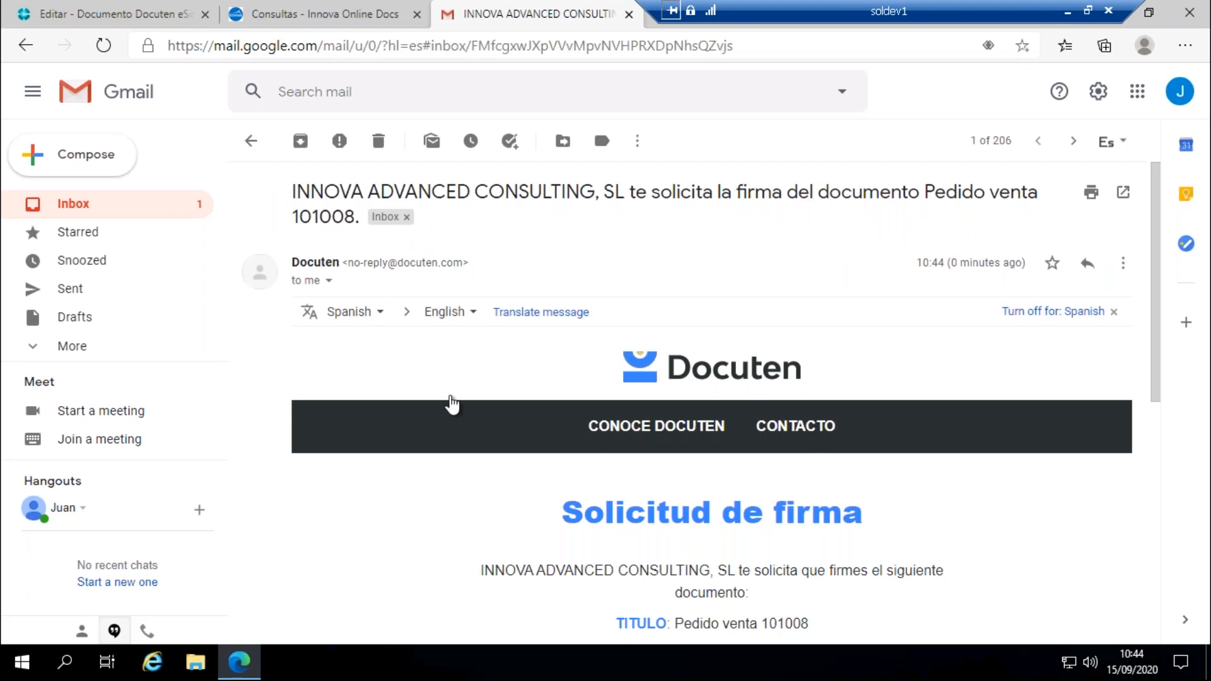
{"action": "scroll", "coordinate": [441, 369], "scroll_direction": "down", "scroll_amount": 3}
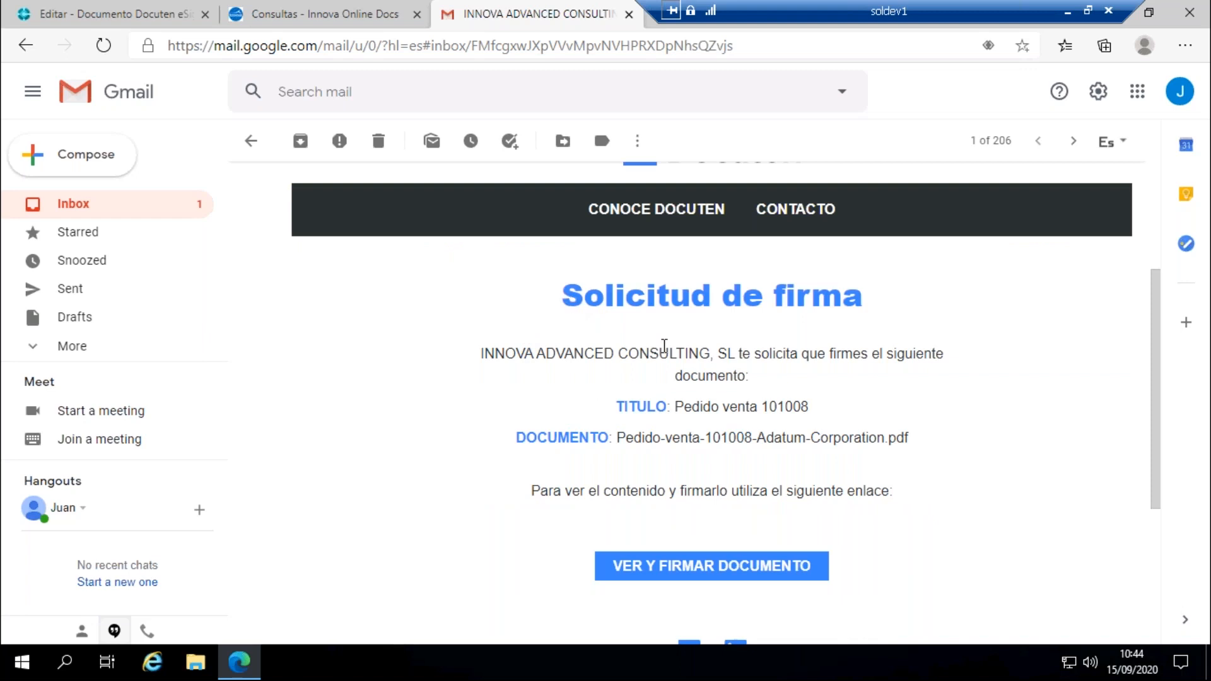
{"action": "scroll", "coordinate": [688, 524], "scroll_direction": "down", "scroll_amount": 1}
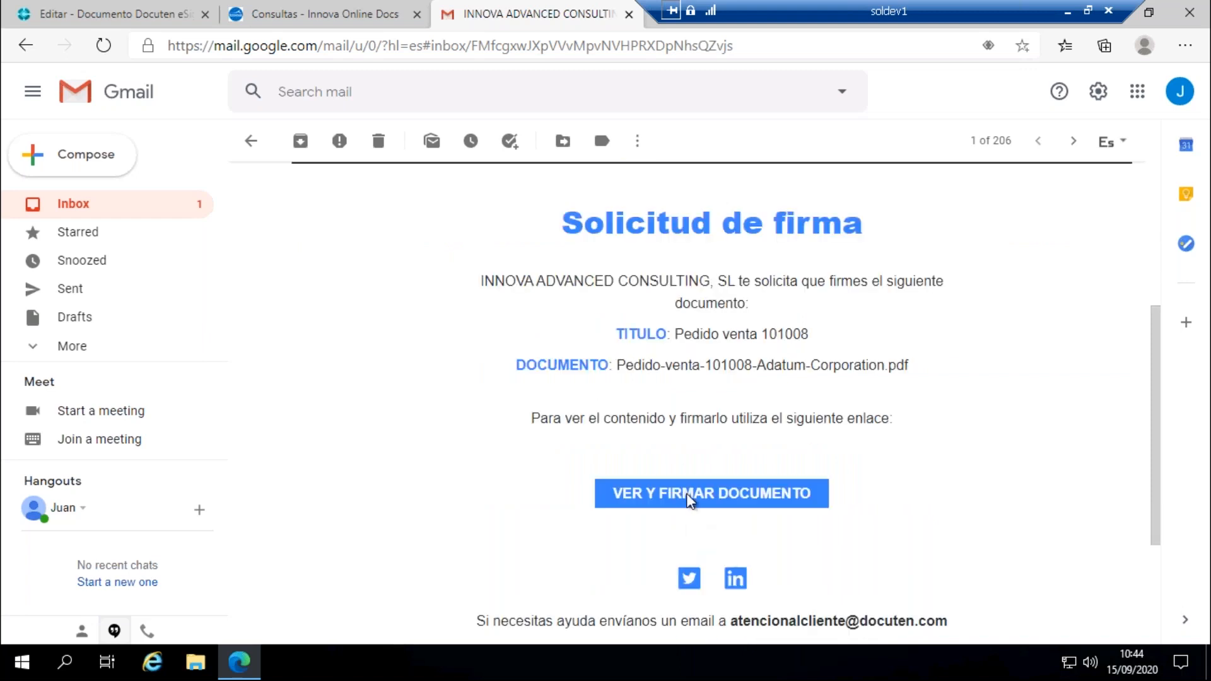
{"action": "left_click", "coordinate": [693, 501]}
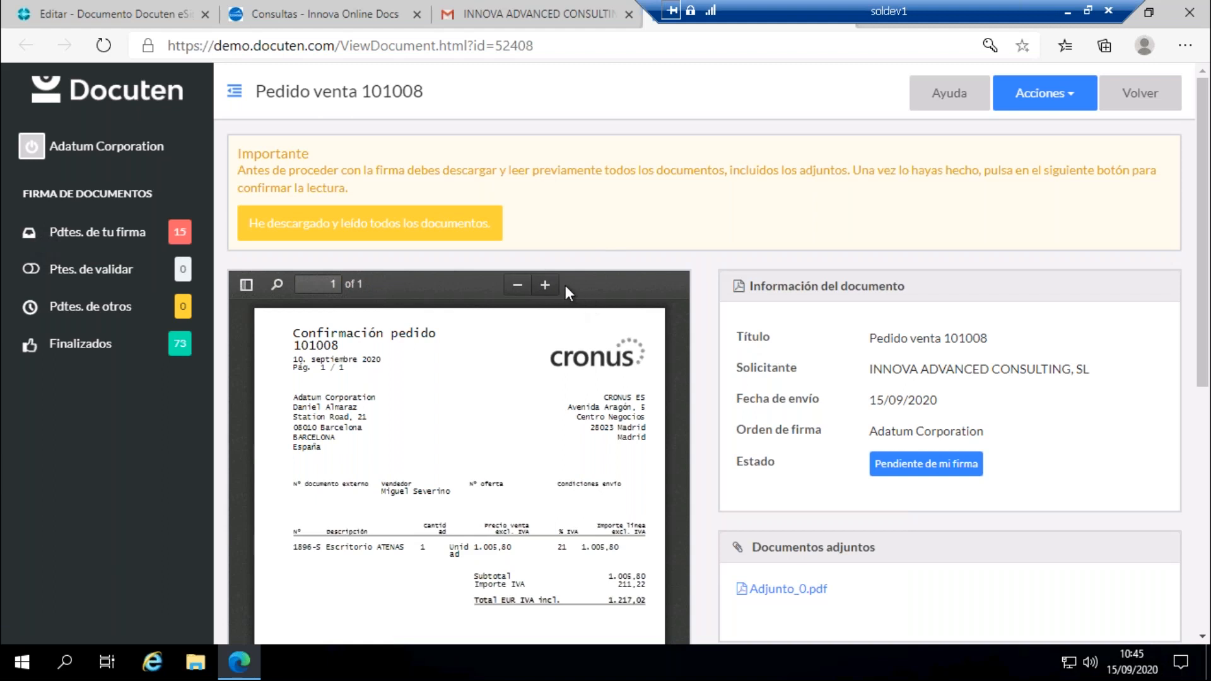
Step: Review Pedido venta 101008 and its attachment section in Docuten, and confirm that all documents have been downloaded and read
{"action": "scroll", "coordinate": [554, 418], "scroll_direction": "down", "scroll_amount": 1}
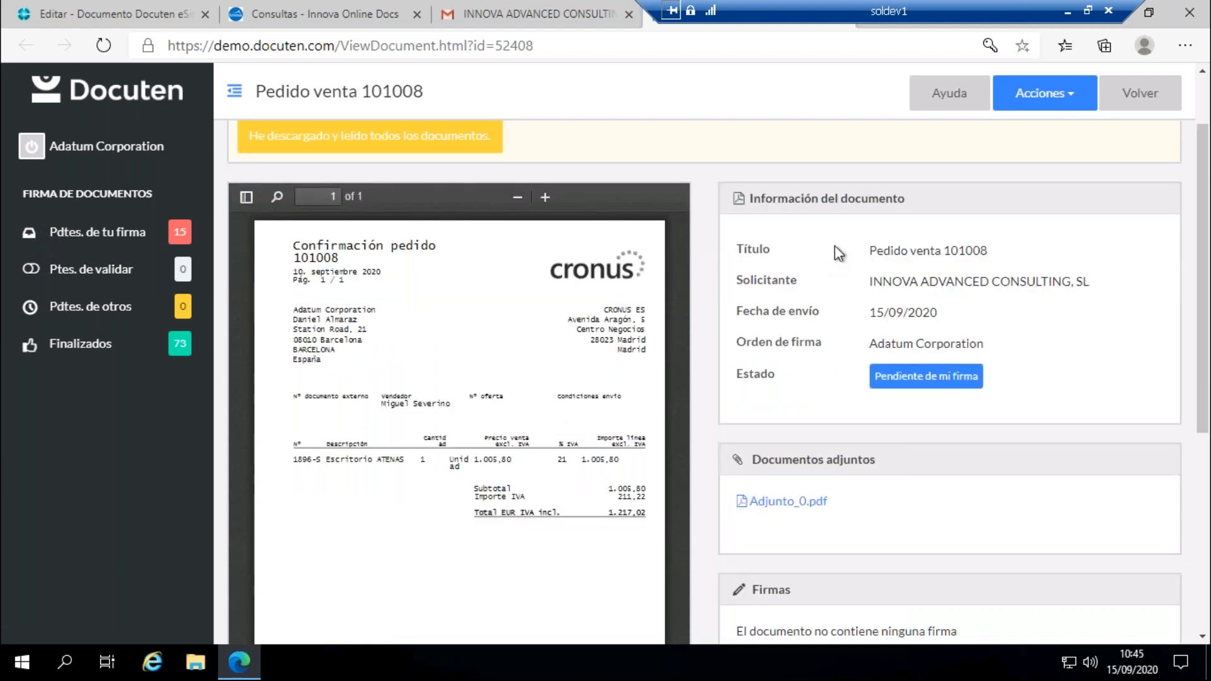
{"action": "scroll", "coordinate": [823, 354], "scroll_direction": "down", "scroll_amount": 1}
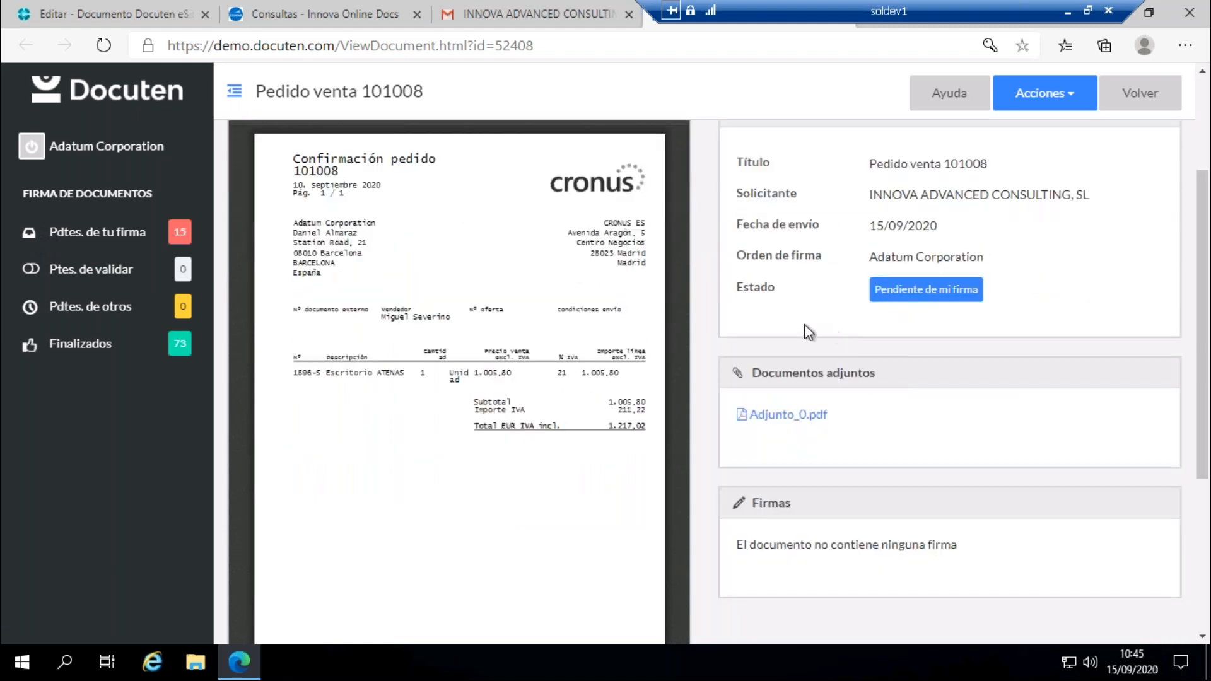
{"action": "scroll", "coordinate": [804, 325], "scroll_direction": "up", "scroll_amount": 2}
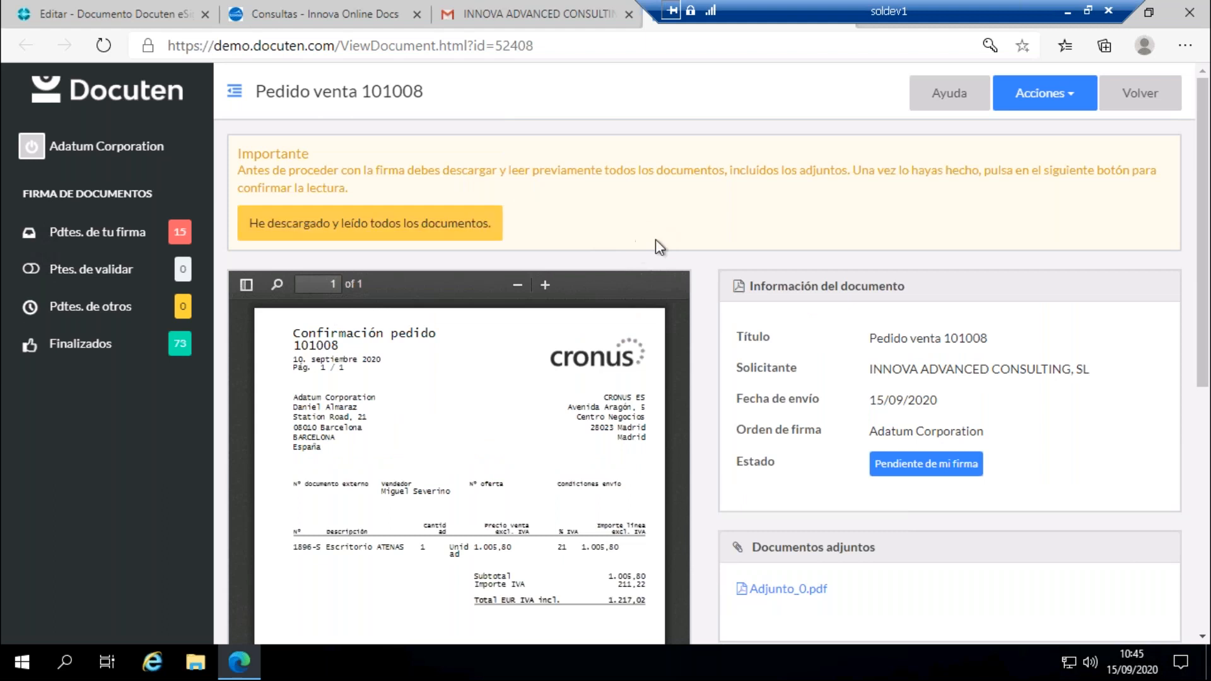
{"action": "scroll", "coordinate": [674, 206], "scroll_direction": "down", "scroll_amount": 1}
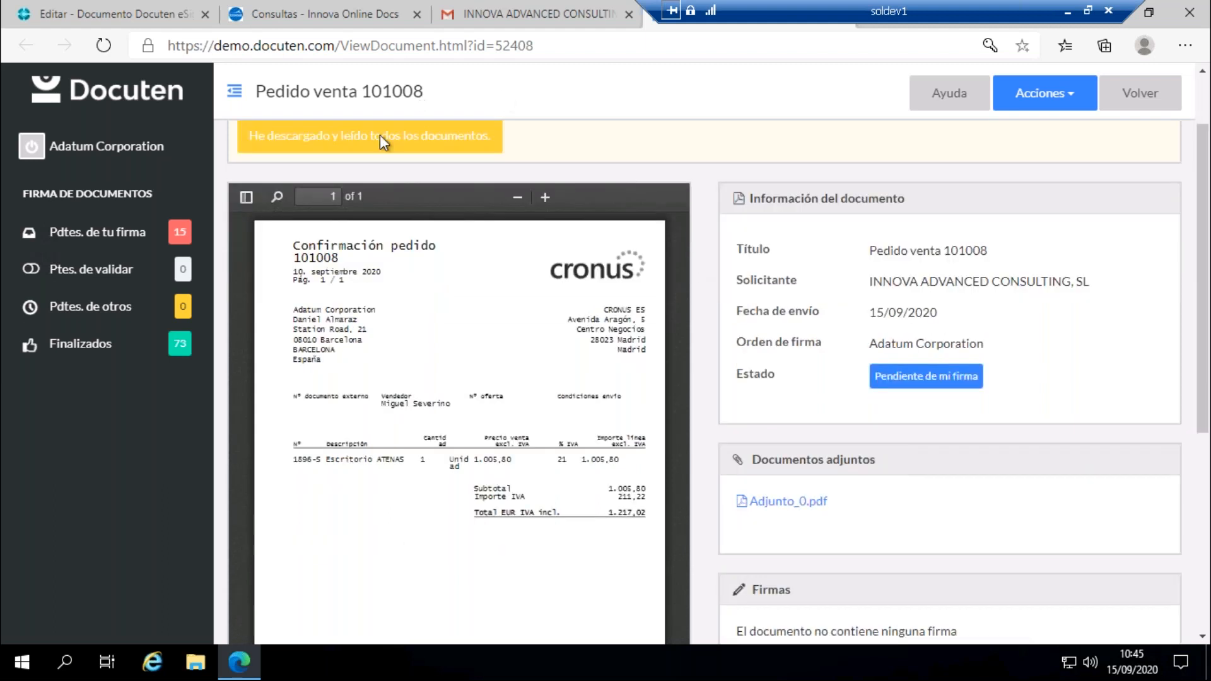
{"action": "scroll", "coordinate": [430, 193], "scroll_direction": "up", "scroll_amount": 1}
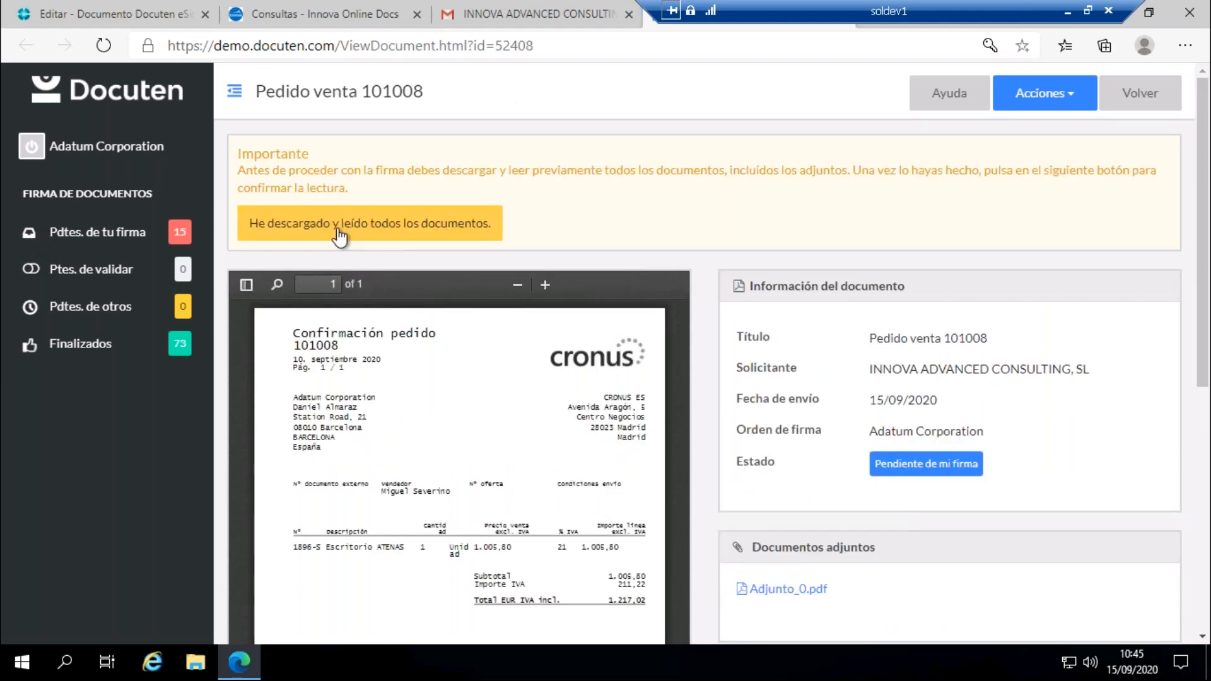
{"action": "left_click", "coordinate": [348, 235]}
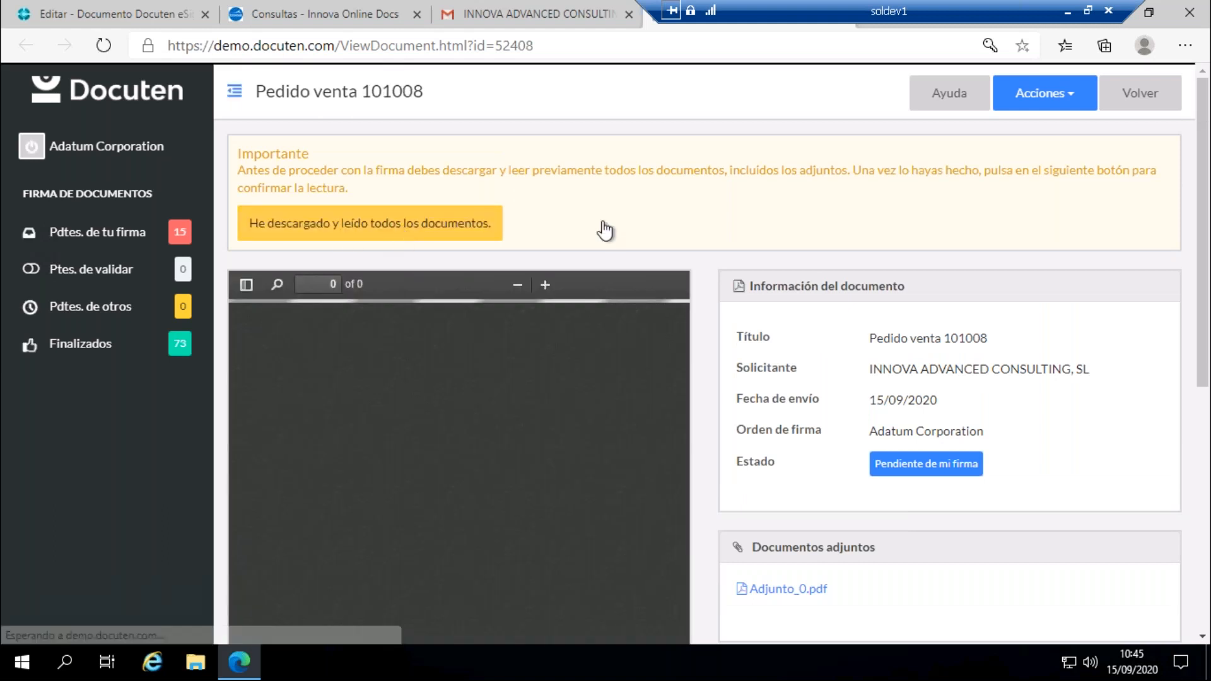
{"action": "scroll", "coordinate": [782, 416], "scroll_direction": "down", "scroll_amount": 3}
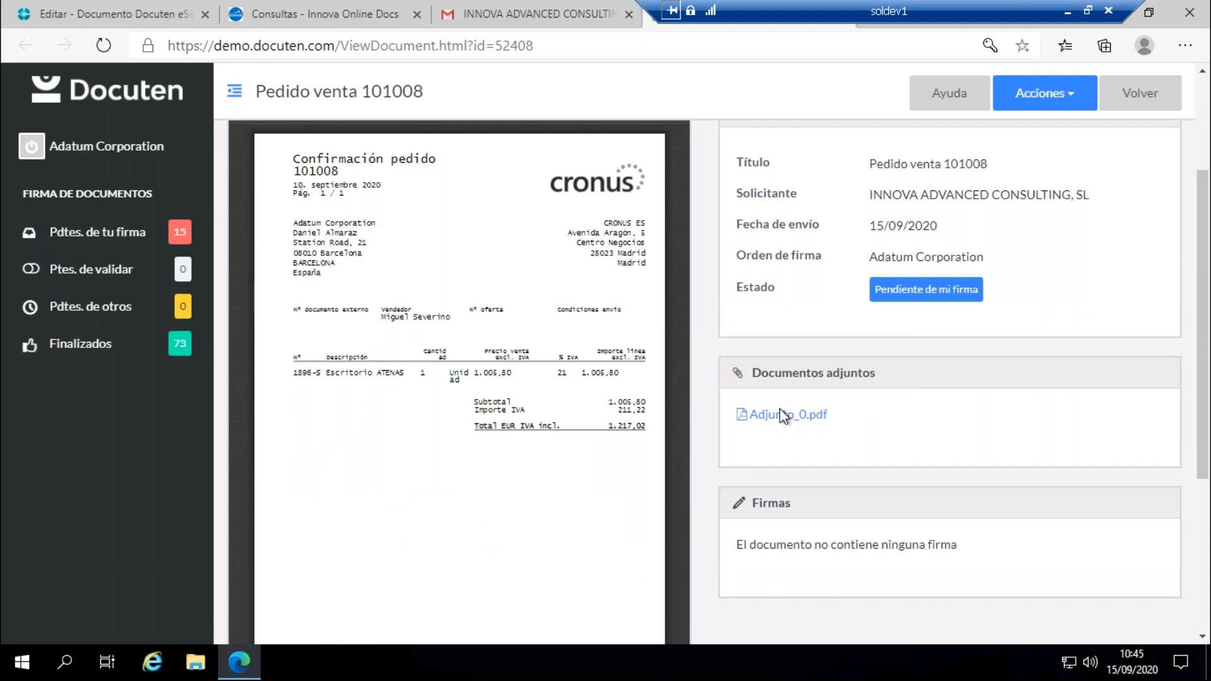
Step: Download and open the attachment Adjunto_0.pdf of Pedido venta 101008, and return to the document in Docuten
{"action": "scroll", "coordinate": [784, 416], "scroll_direction": "down", "scroll_amount": 2}
{"action": "left_click", "coordinate": [755, 329]}
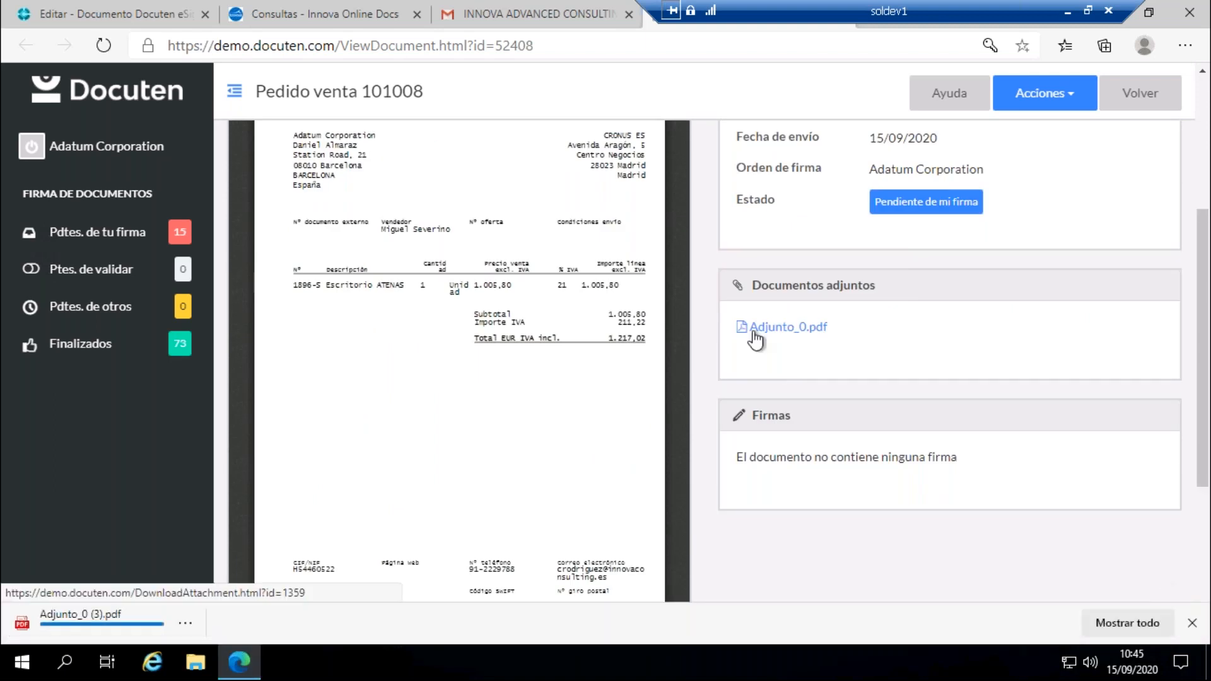
{"action": "scroll", "coordinate": [742, 334], "scroll_direction": "up", "scroll_amount": 2}
{"action": "scroll", "coordinate": [741, 335], "scroll_direction": "up", "scroll_amount": 1}
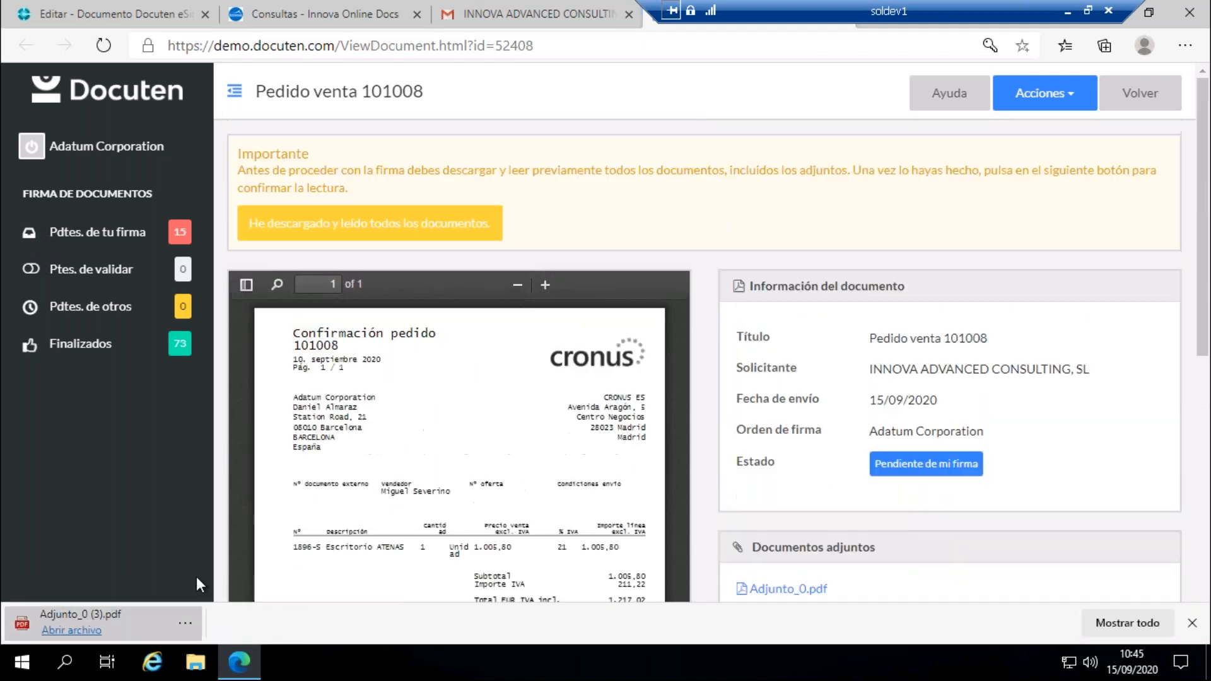
{"action": "left_click", "coordinate": [71, 630]}
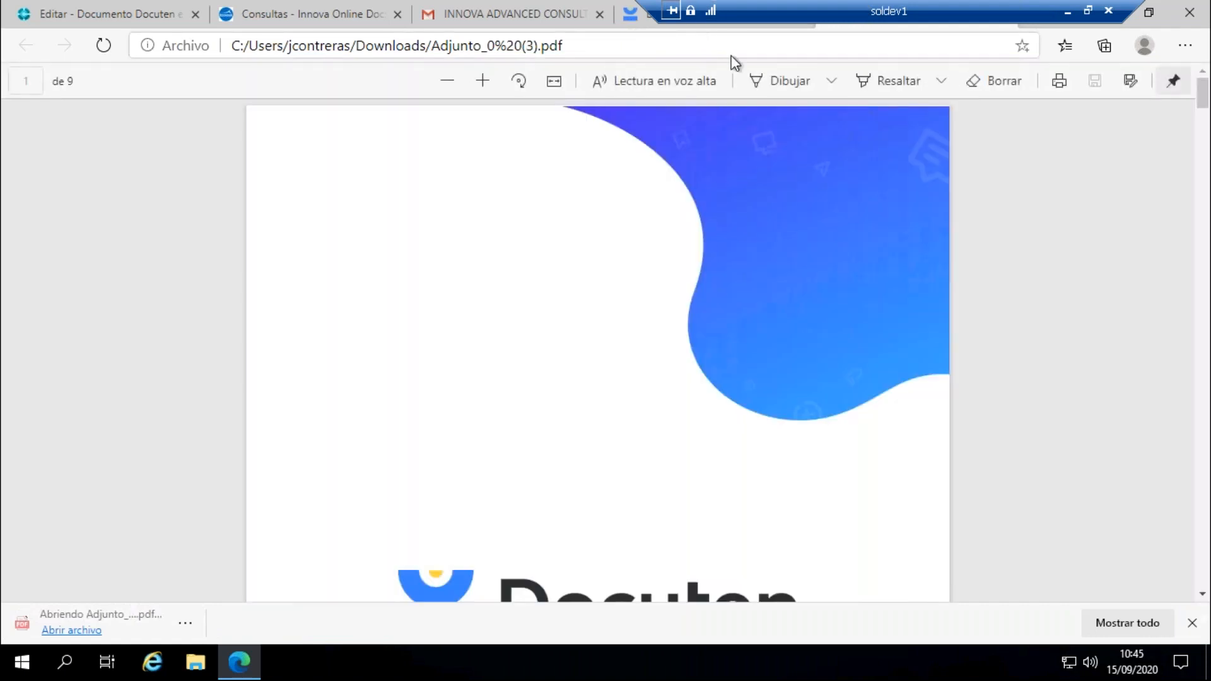
{"action": "left_click", "coordinate": [633, 16]}
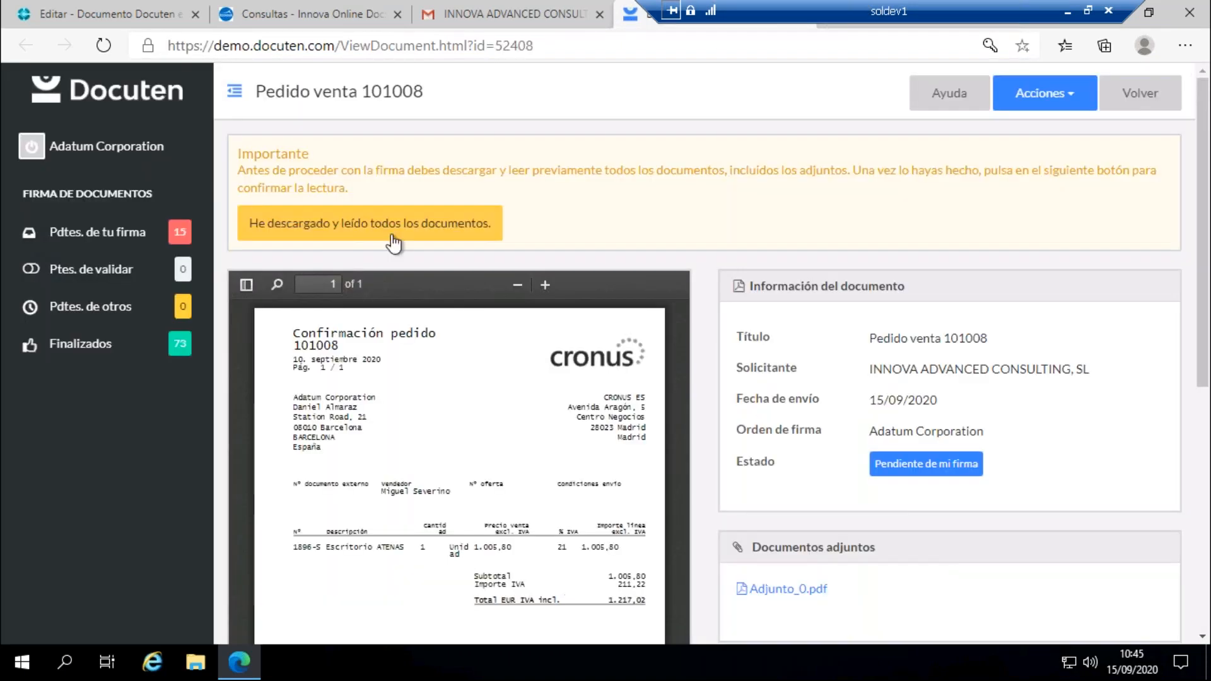
Step: Confirm that all documents, including the attachment, have been read, check the available document actions, and start signing Pedido venta 101008
{"action": "left_click", "coordinate": [362, 232]}
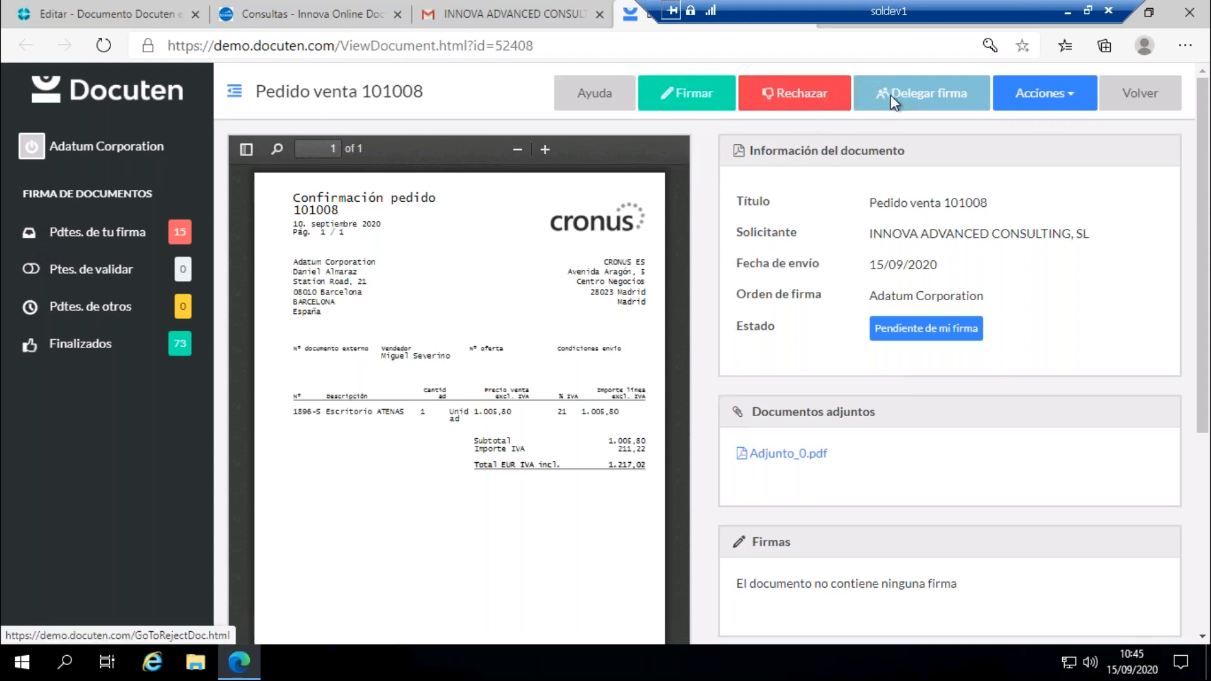
{"action": "left_click", "coordinate": [1044, 94]}
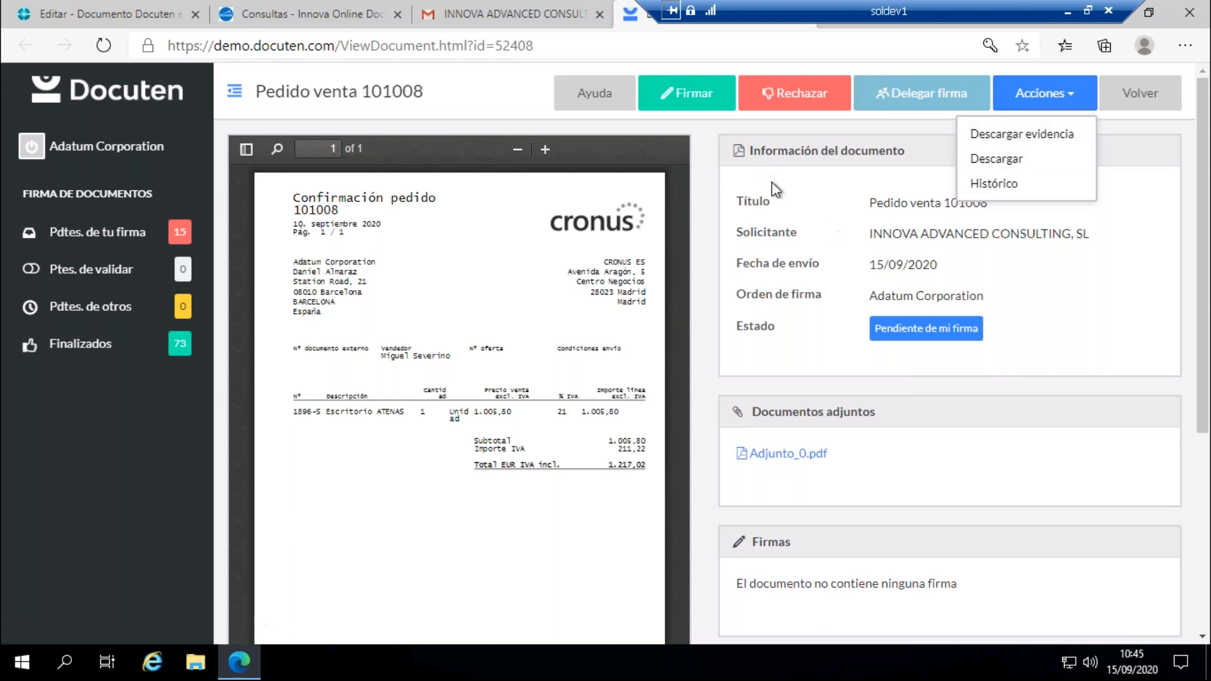
{"action": "left_click", "coordinate": [697, 107]}
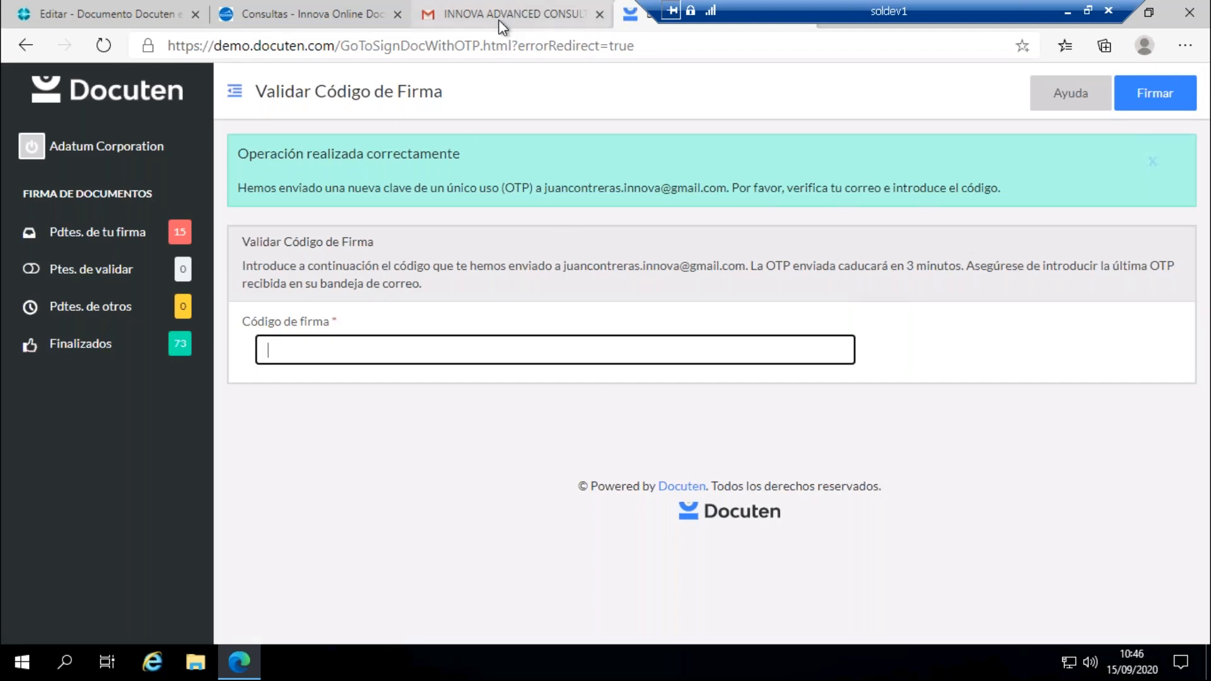
Step: Switch to Gmail, open Docuten's newest signing code email, and copy the one-time signing code
{"action": "left_click", "coordinate": [502, 27]}
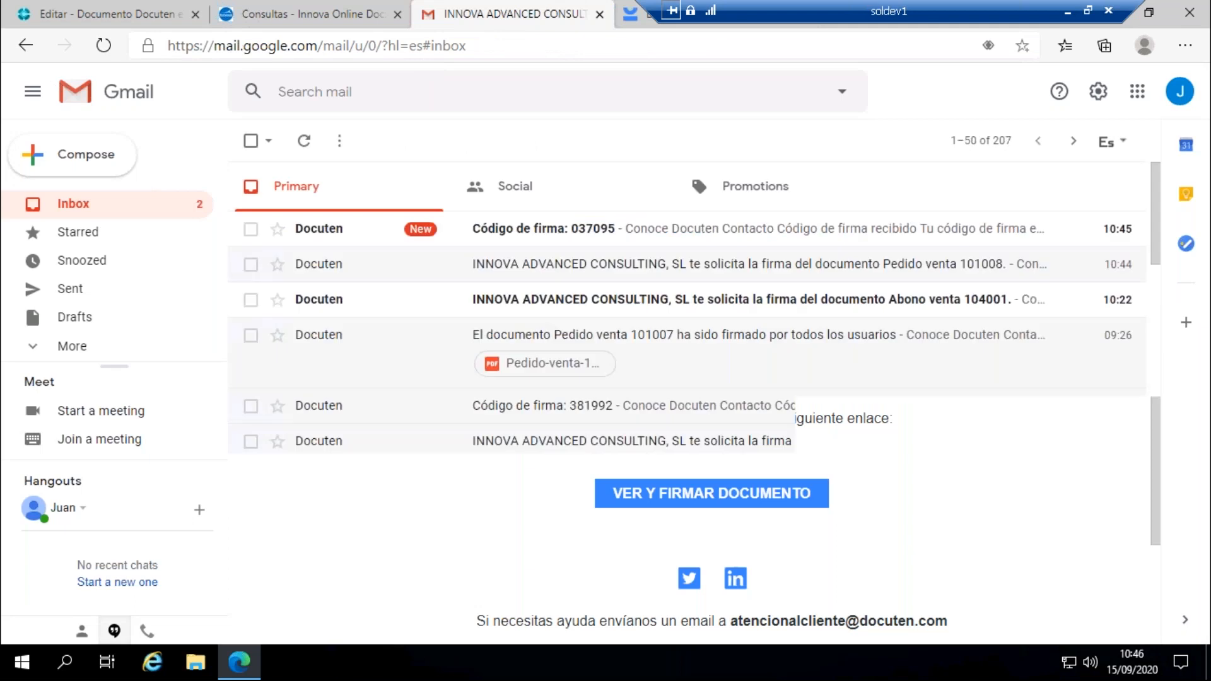
{"action": "left_click", "coordinate": [623, 240]}
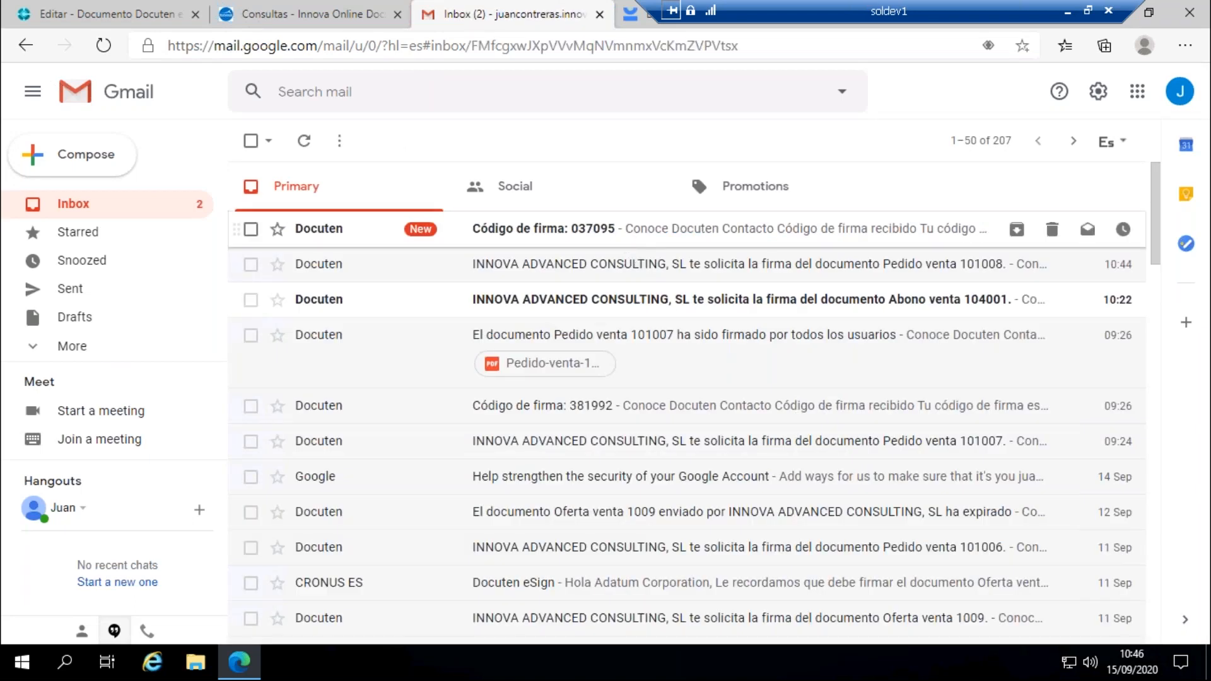
{"action": "scroll", "coordinate": [644, 306], "scroll_direction": "down", "scroll_amount": 1}
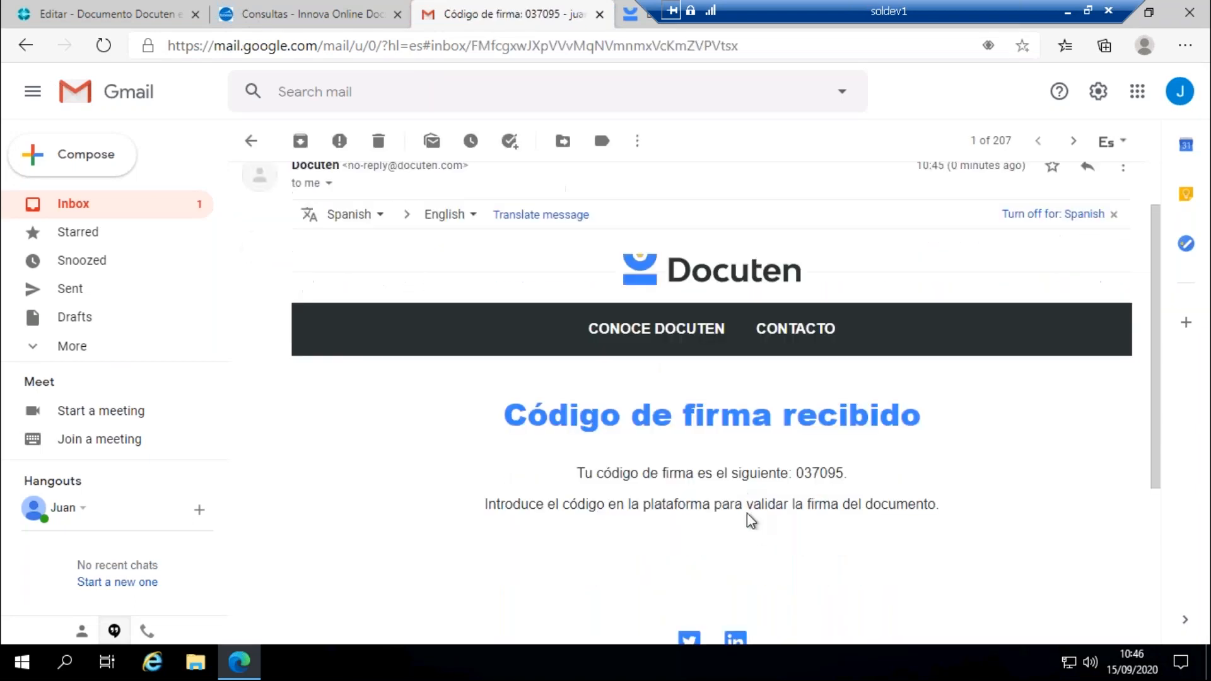
{"action": "mouse_move", "coordinate": [796, 472]}
{"action": "left_mouse_down"}
{"action": "mouse_move", "coordinate": [843, 472]}
{"action": "mouse_move", "coordinate": [802, 473]}
{"action": "left_mouse_up"}
{"action": "right_click", "coordinate": [807, 473]}
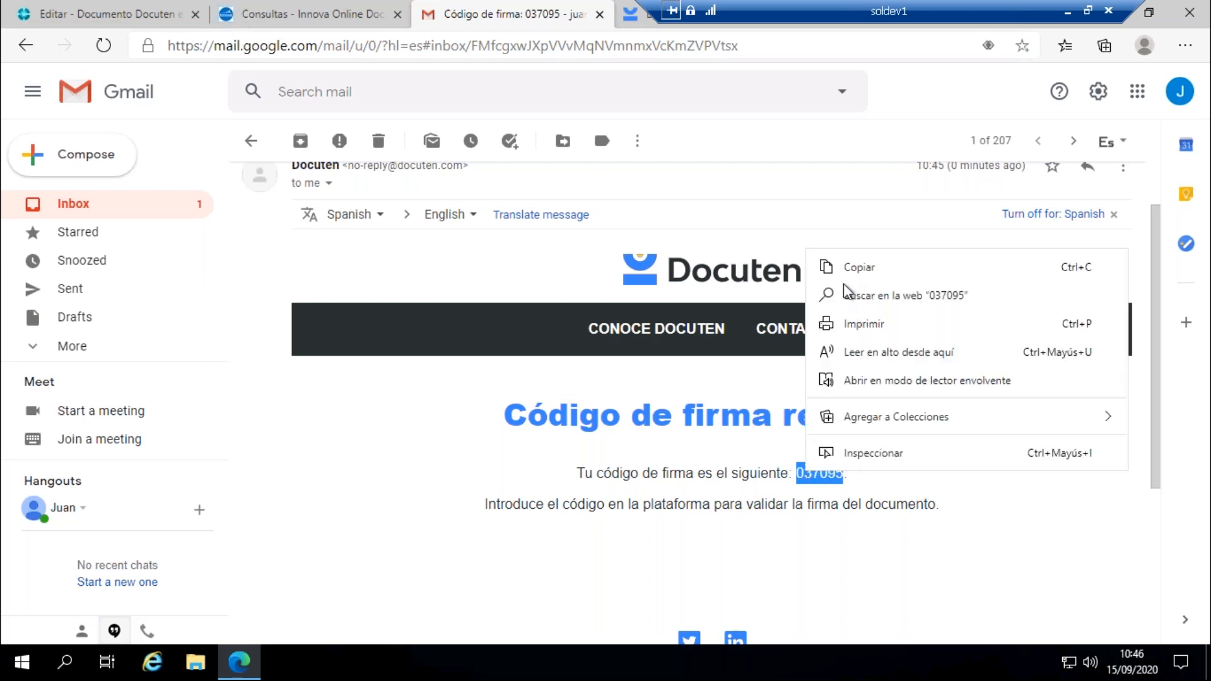
{"action": "left_click", "coordinate": [855, 267]}
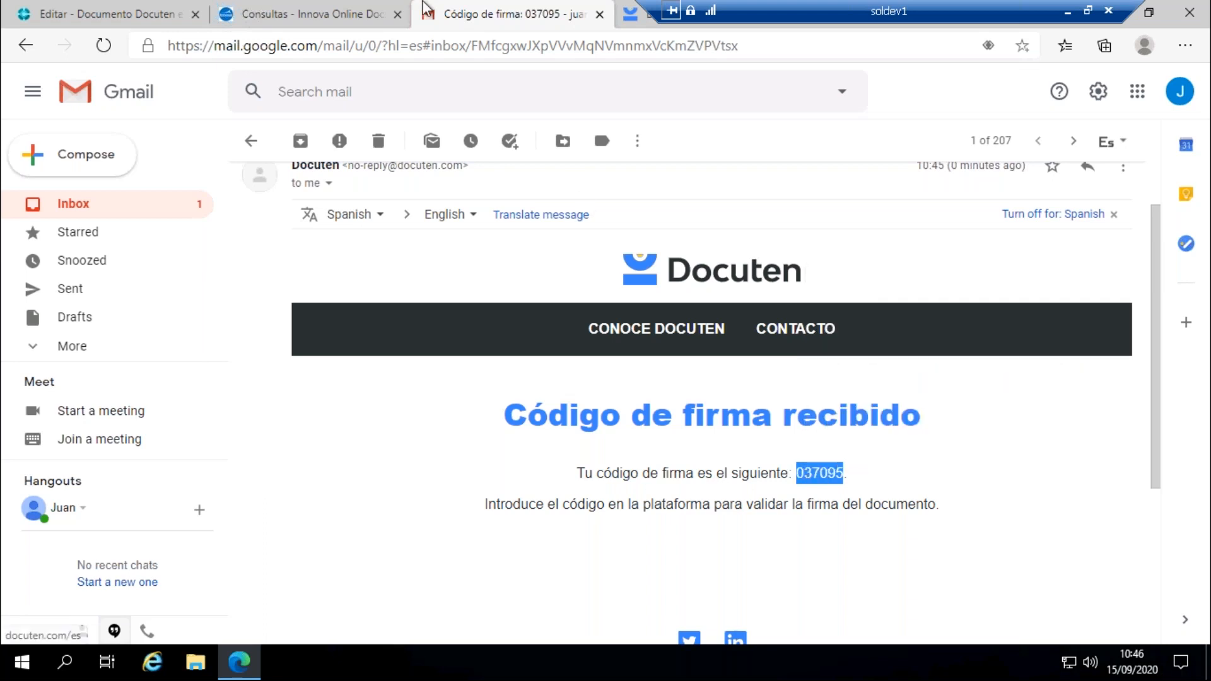
Step: Switch back to Docuten, paste the one-time code into Código de firma, and sign the document
{"action": "left_click", "coordinate": [641, 25]}
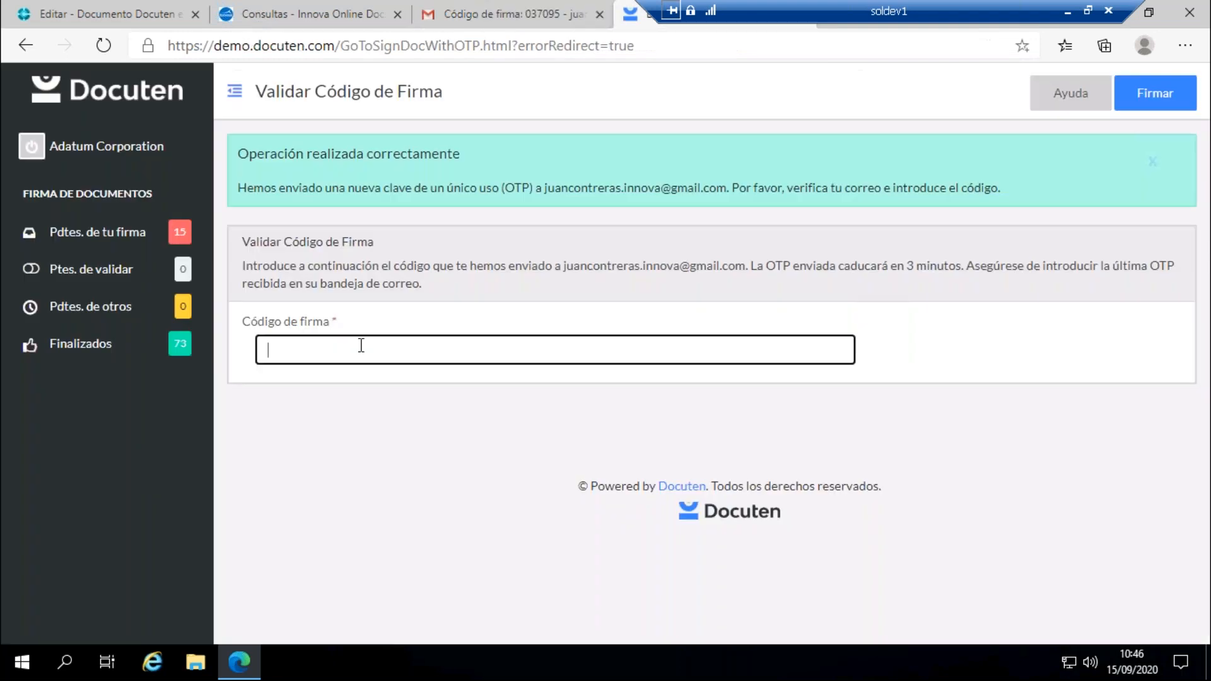
{"action": "right_click", "coordinate": [359, 346]}
{"action": "left_click", "coordinate": [408, 433]}
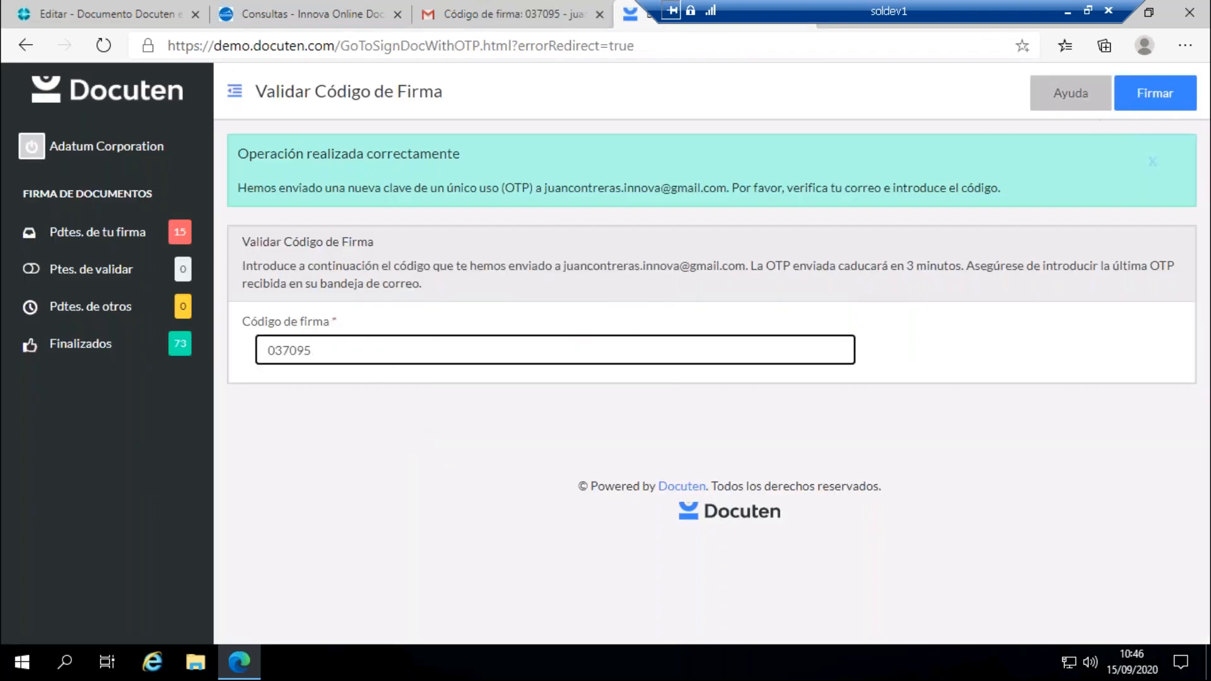
{"action": "left_click", "coordinate": [1126, 101]}
{"action": "left_click", "coordinate": [1134, 92]}
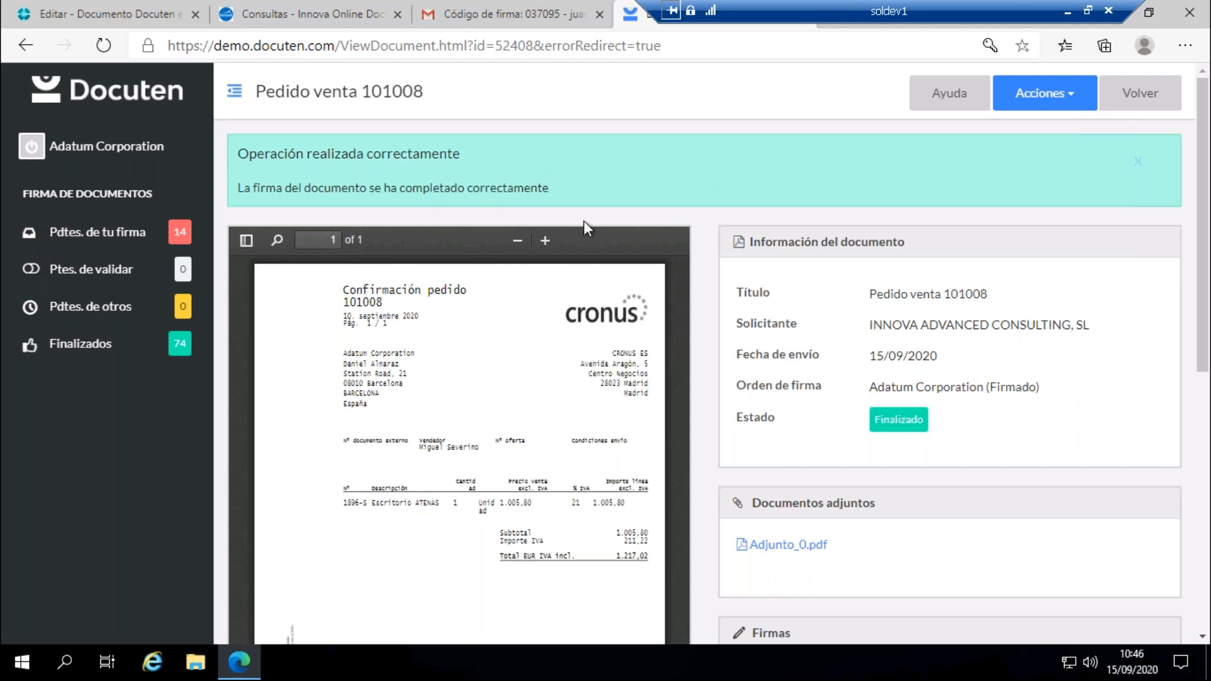
Step: Review the signed Pedido venta 101008 in Docuten, including its signature stamp, Firmas section and available download actions
{"action": "scroll", "coordinate": [565, 284], "scroll_direction": "down", "scroll_amount": 4}
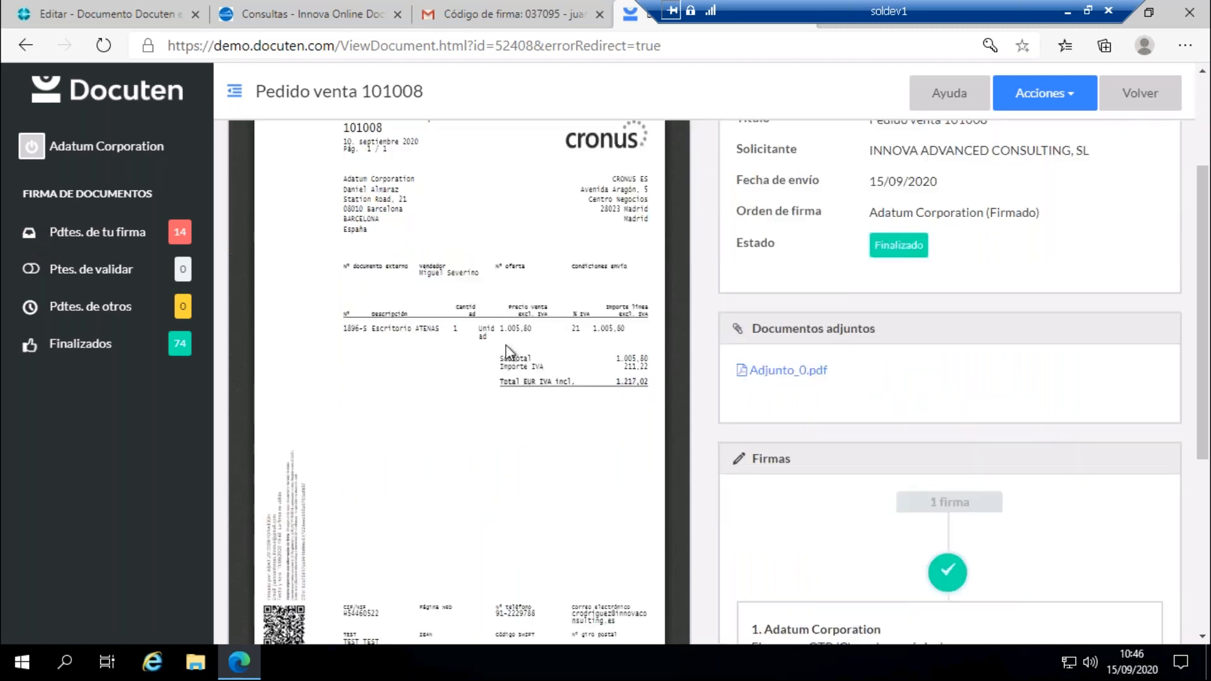
{"action": "scroll", "coordinate": [669, 332], "scroll_direction": "down", "scroll_amount": 1}
{"action": "scroll", "coordinate": [669, 332], "scroll_direction": "up", "scroll_amount": 1}
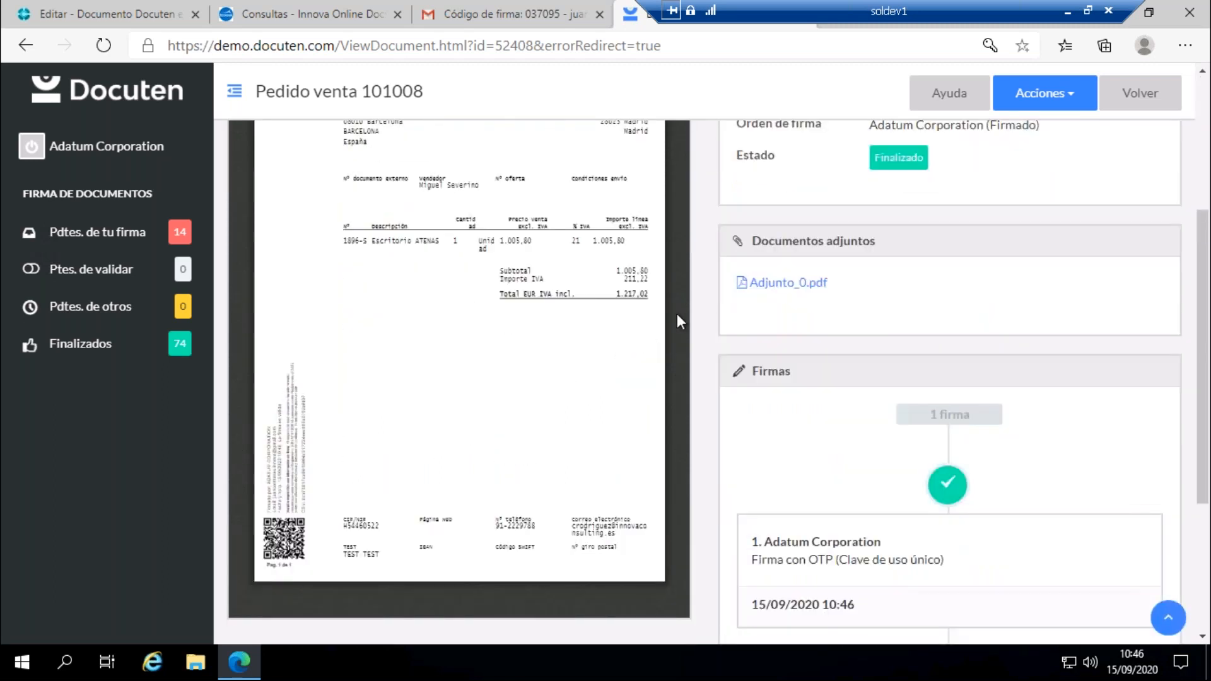
{"action": "scroll", "coordinate": [676, 313], "scroll_direction": "up", "scroll_amount": 4}
{"action": "left_click", "coordinate": [1045, 93]}
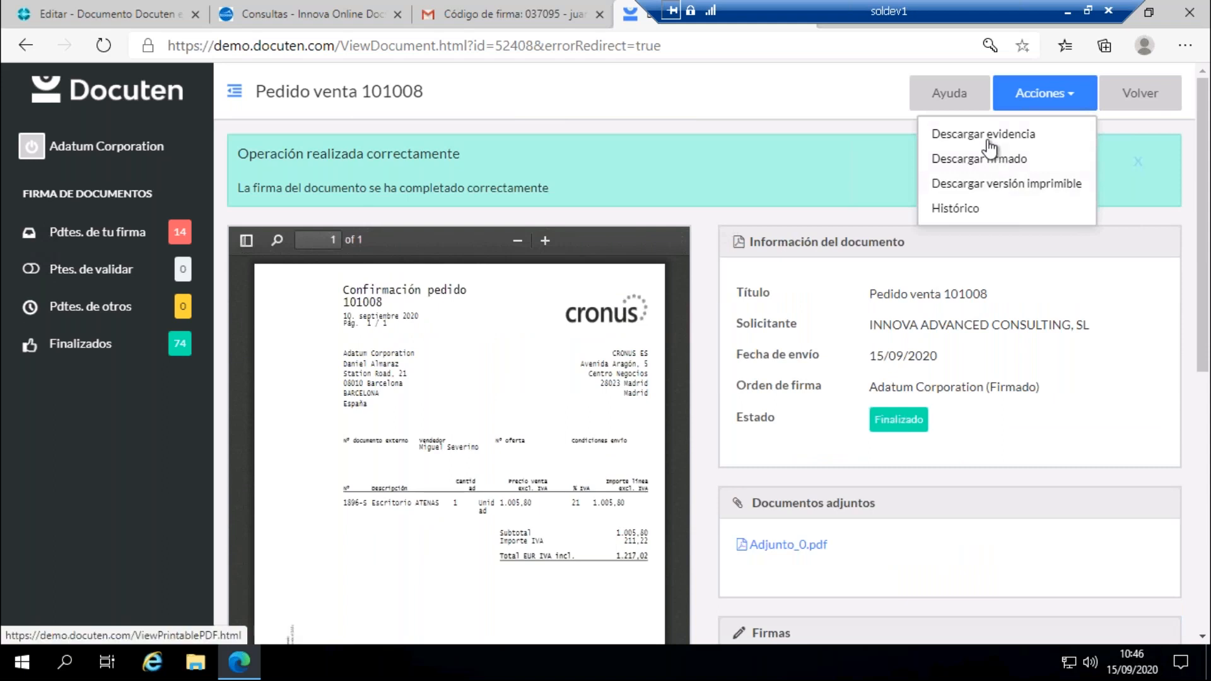
Step: Switch to Gmail, open the email about the fully signed Pedido venta 101008, and examine the attached signed PDF down to its signature stamp
{"action": "left_click", "coordinate": [537, 24]}
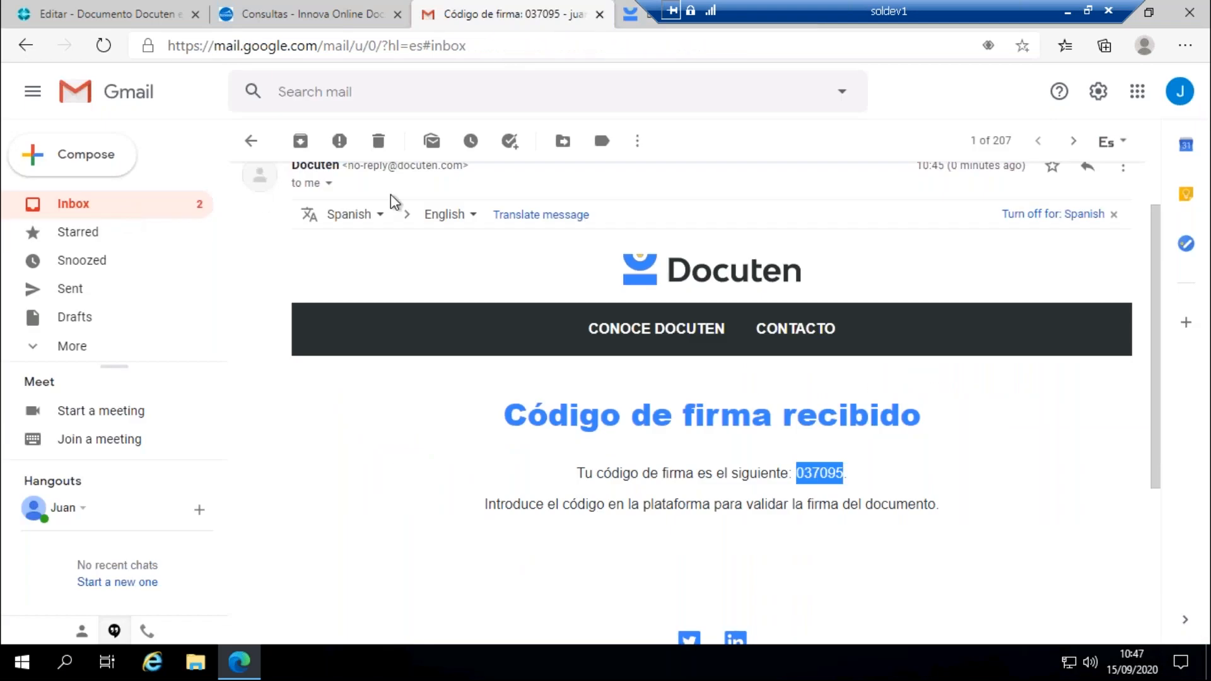
{"action": "left_click", "coordinate": [73, 204]}
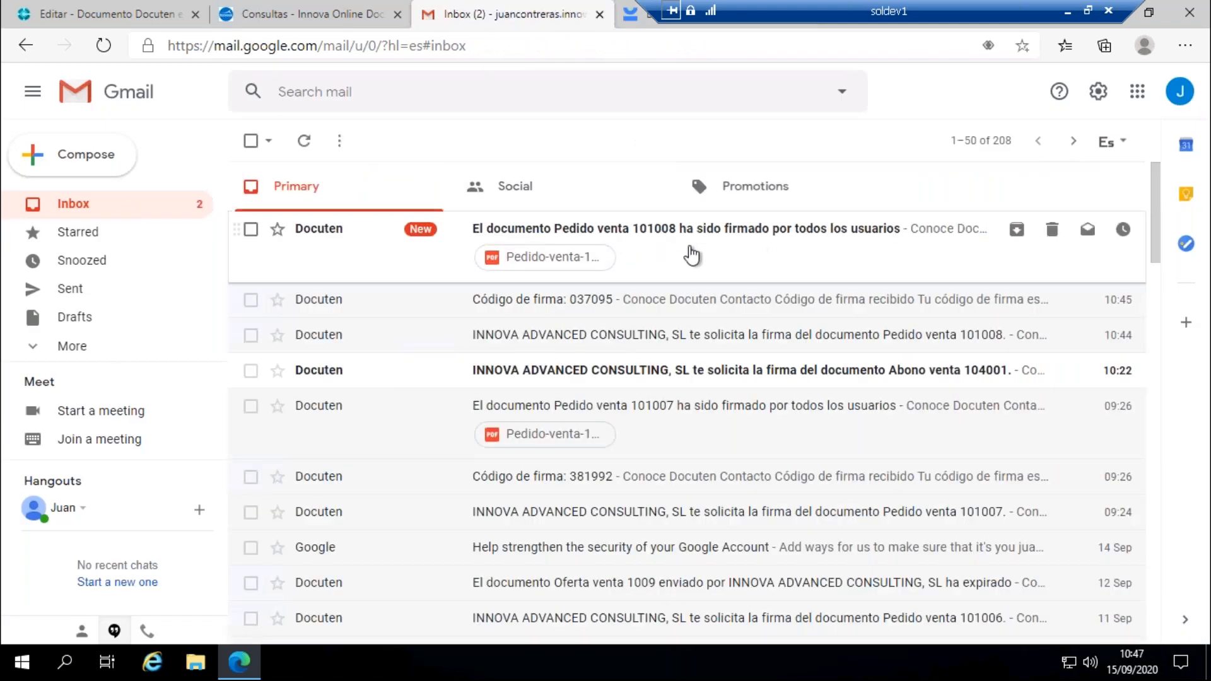
{"action": "left_click", "coordinate": [692, 255]}
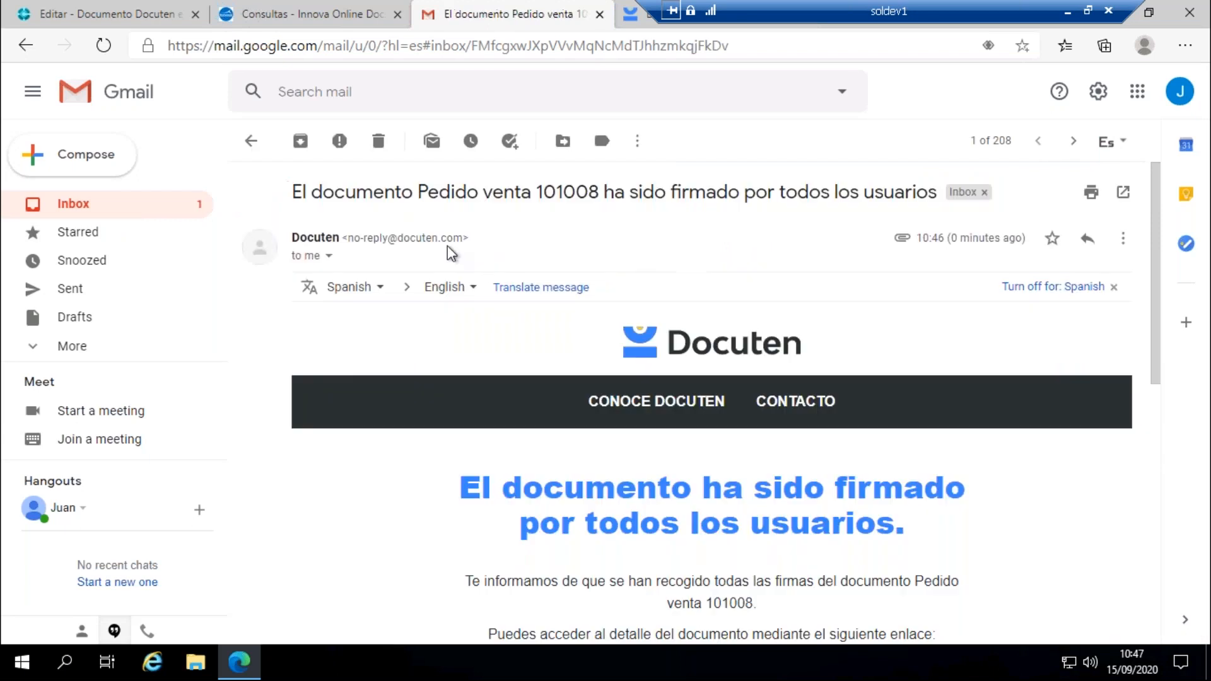
{"action": "scroll", "coordinate": [448, 245], "scroll_direction": "down", "scroll_amount": 5}
{"action": "scroll", "coordinate": [419, 347], "scroll_direction": "down", "scroll_amount": 2}
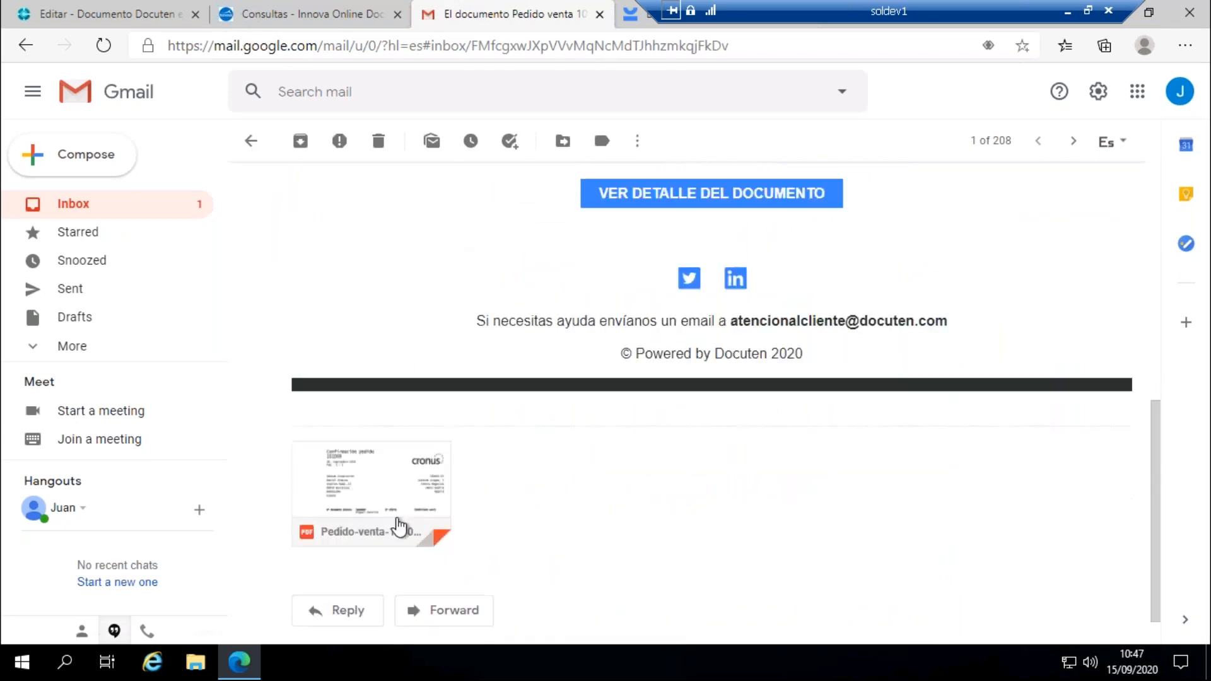
{"action": "left_click", "coordinate": [400, 514]}
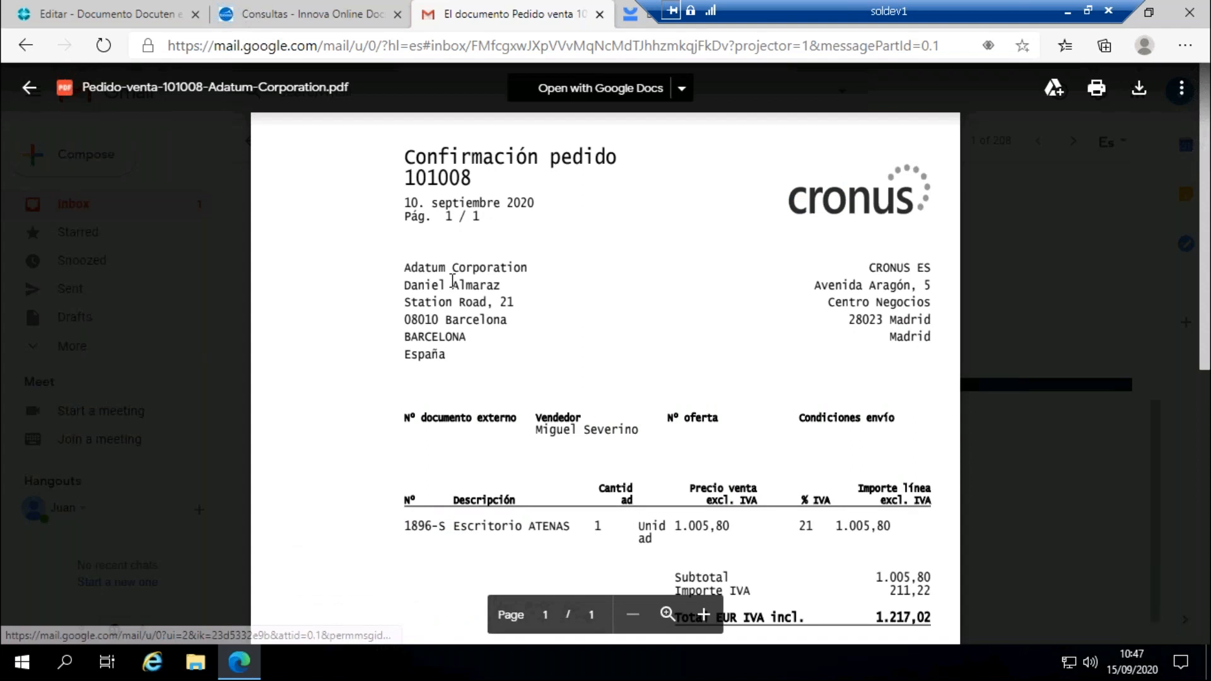
{"action": "scroll", "coordinate": [450, 282], "scroll_direction": "down", "scroll_amount": 5}
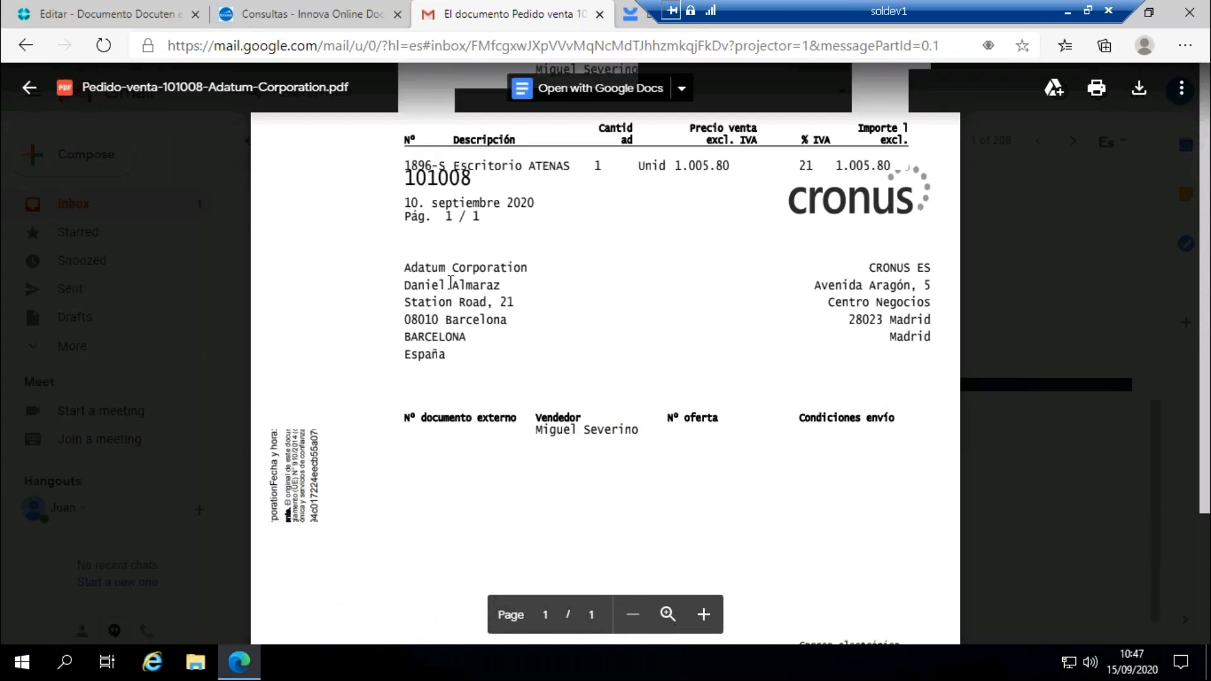
{"action": "scroll", "coordinate": [428, 290], "scroll_direction": "down", "scroll_amount": 2}
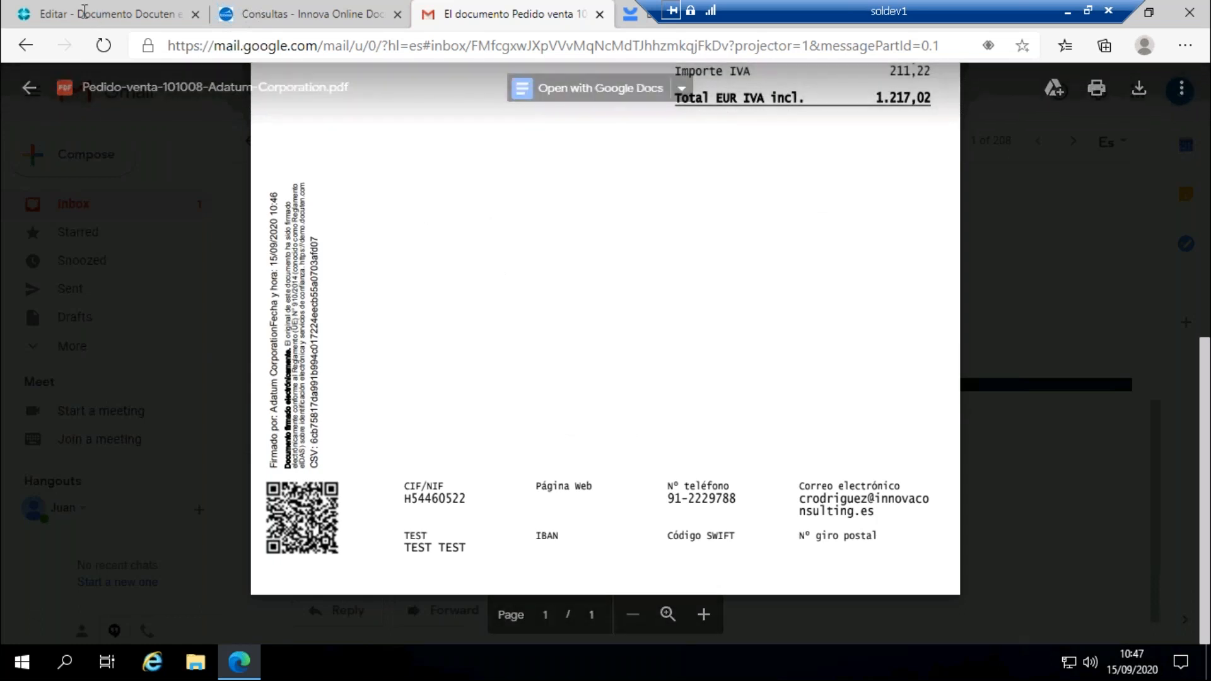
Step: Switch to Business Central, retrieve the details of document DED0000019 from Docuten, and revert the conflicting page change
{"action": "left_click", "coordinate": [108, 14]}
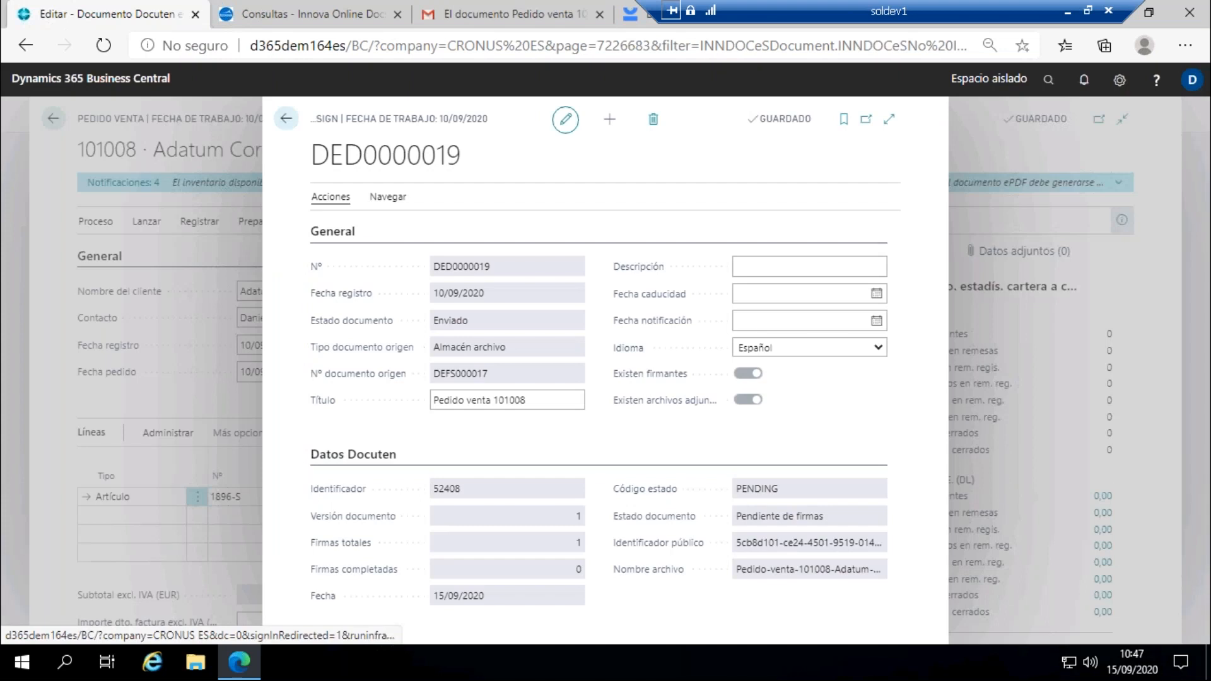
{"action": "left_click", "coordinate": [324, 200]}
{"action": "left_click", "coordinate": [427, 227]}
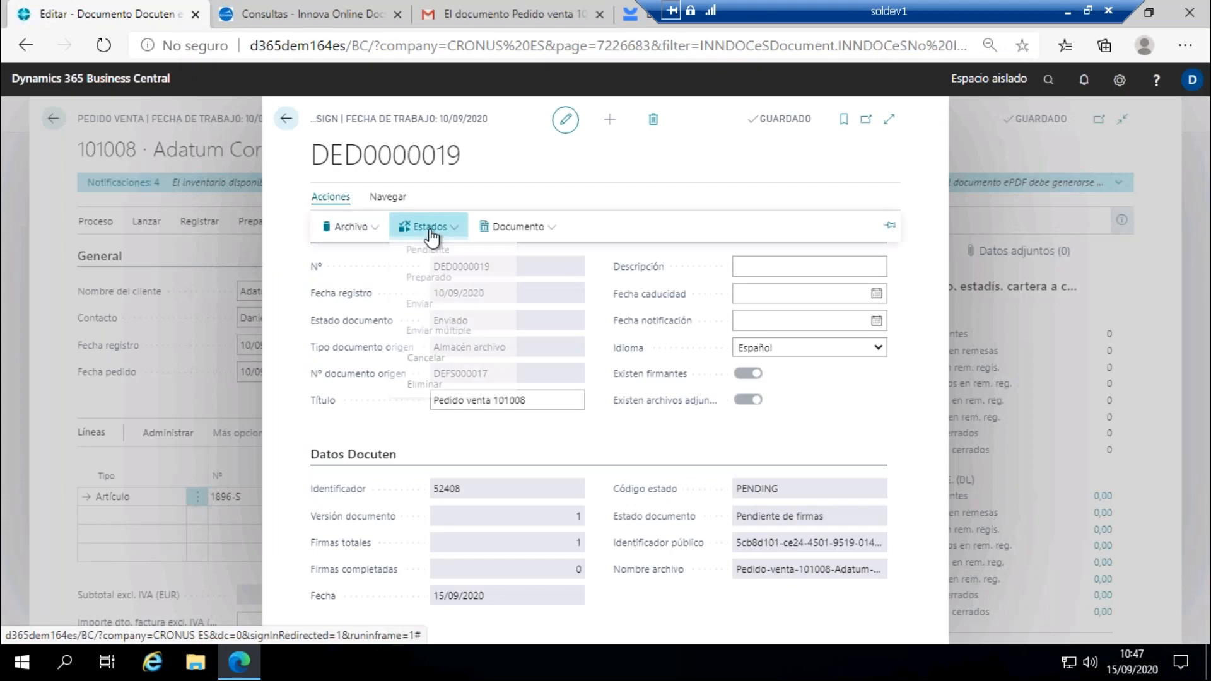
{"action": "left_click", "coordinate": [513, 229]}
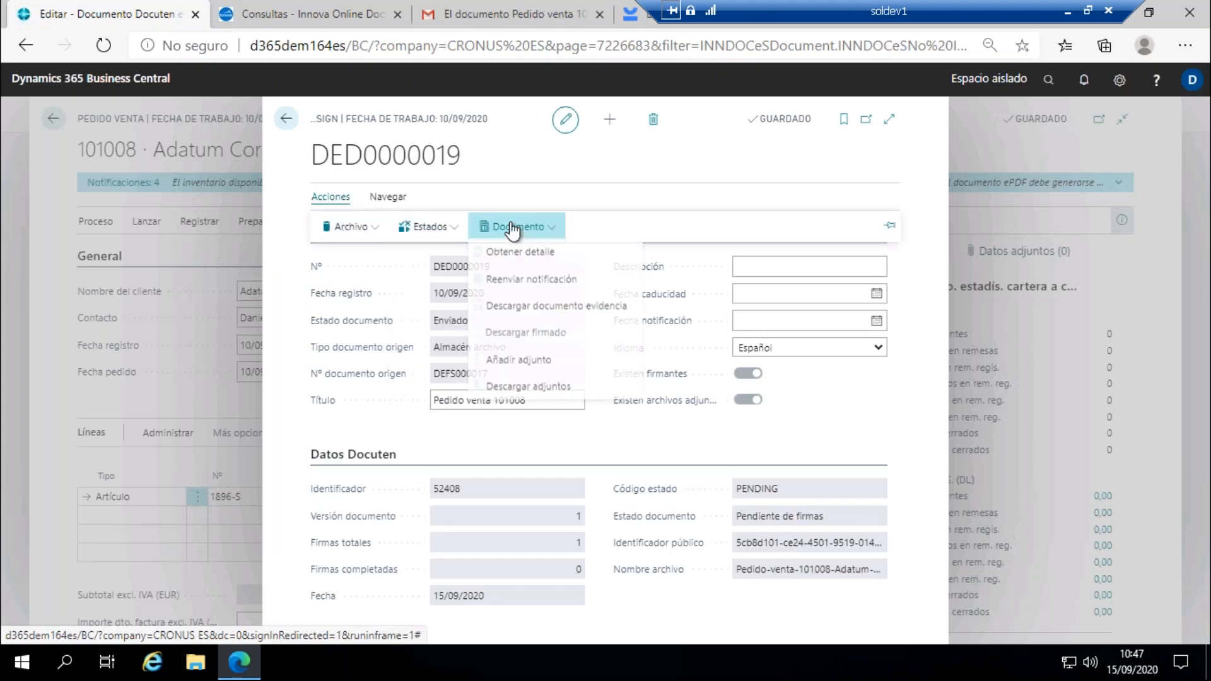
{"action": "left_click", "coordinate": [536, 255]}
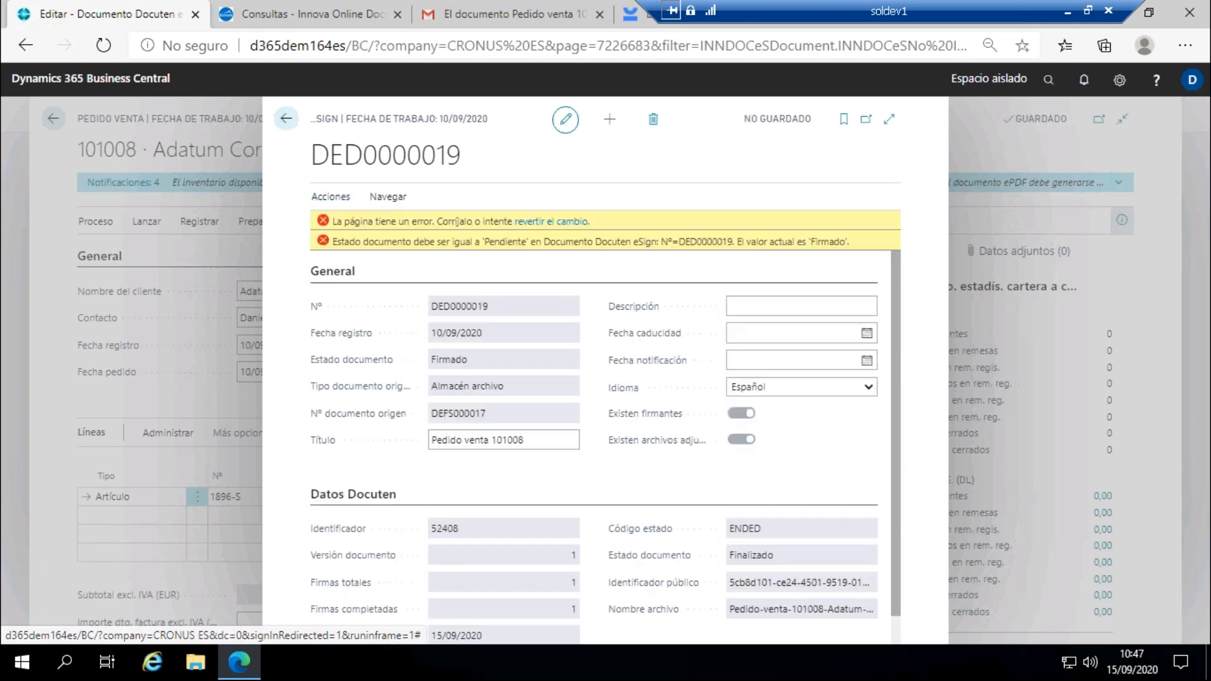
{"action": "left_click", "coordinate": [555, 221]}
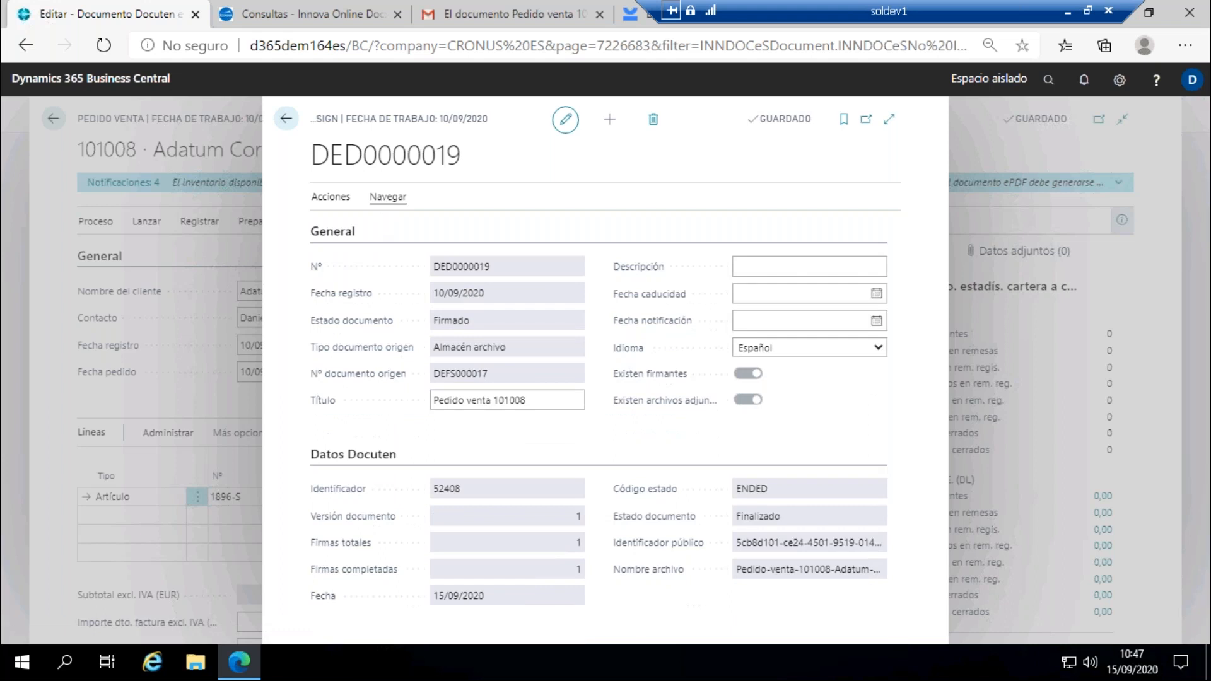
Step: Download the signed file of document DED0000019 and open DED0000019_signed.pdf to review it
{"action": "left_click", "coordinate": [388, 196]}
{"action": "left_click", "coordinate": [335, 200]}
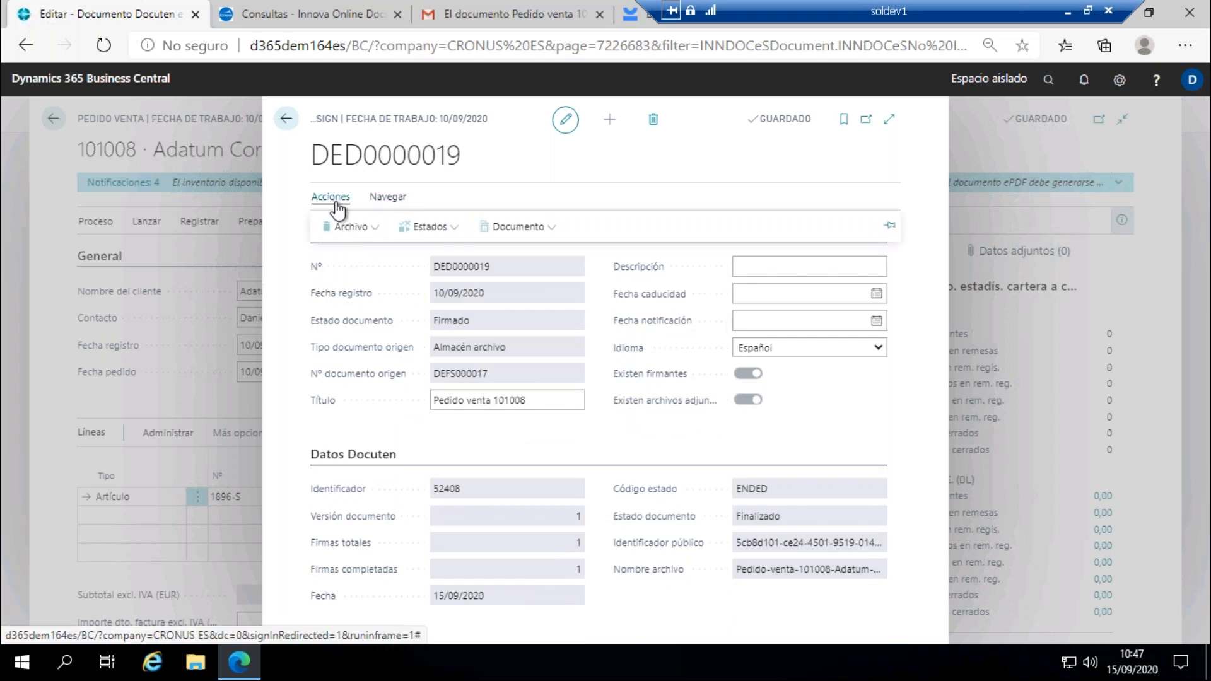
{"action": "left_click", "coordinate": [510, 230]}
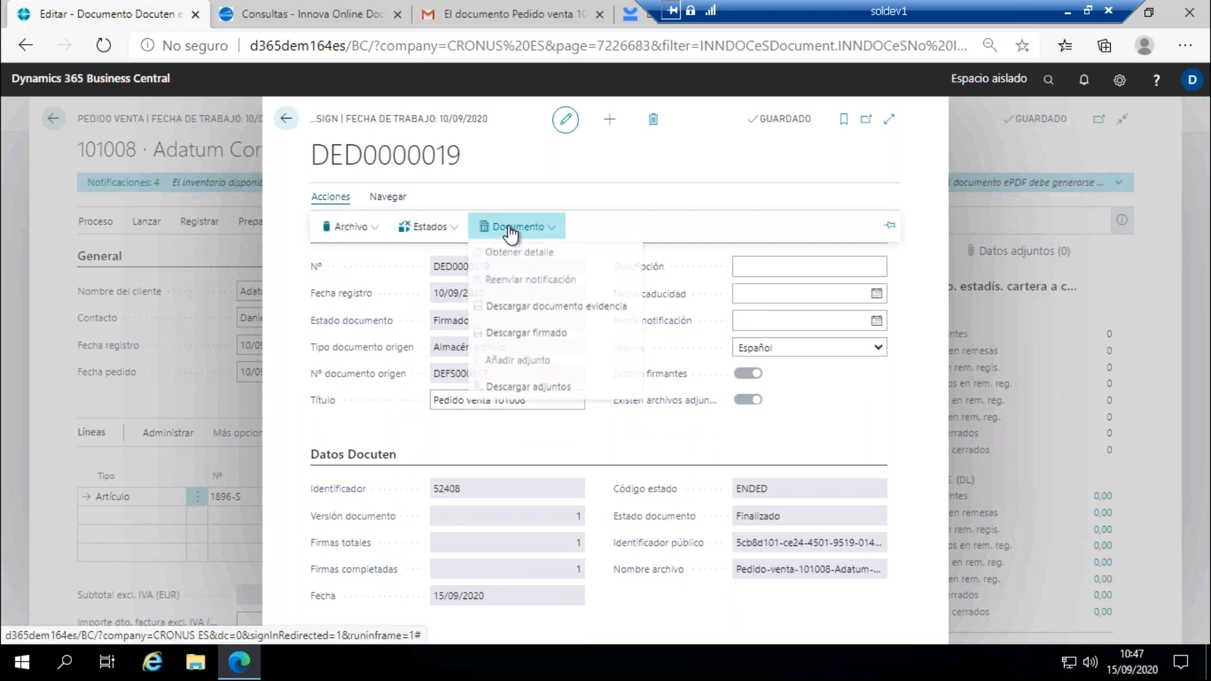
{"action": "left_click", "coordinate": [524, 337]}
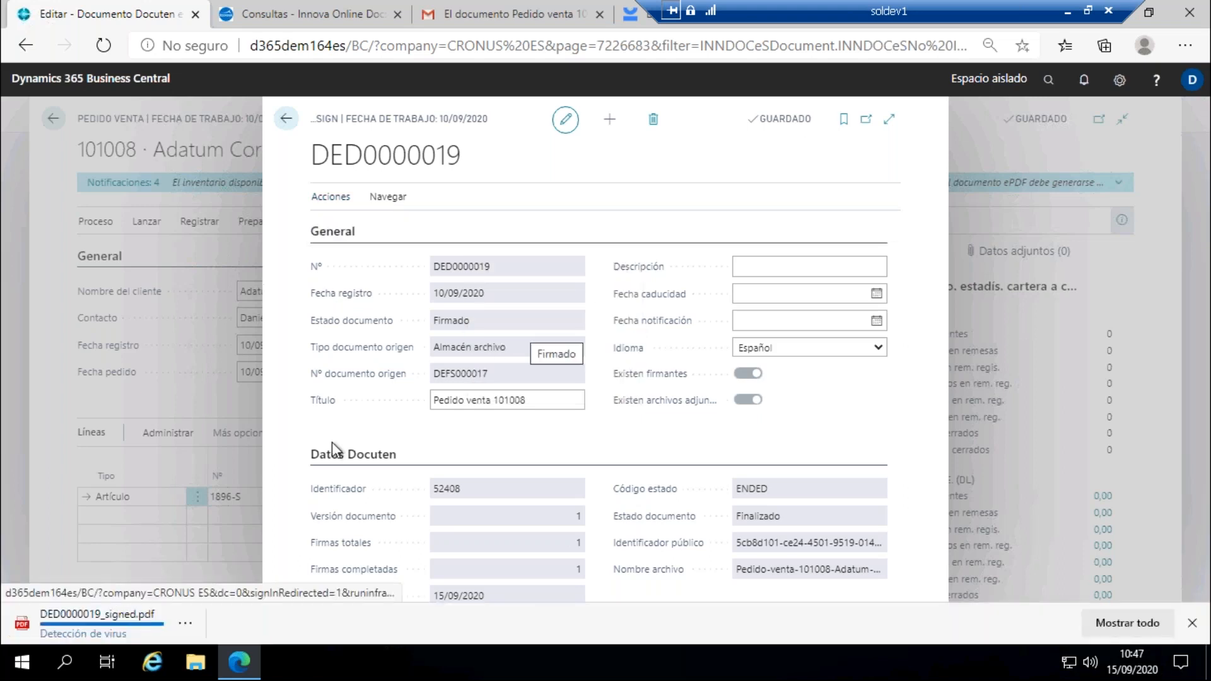
{"action": "left_click", "coordinate": [112, 611]}
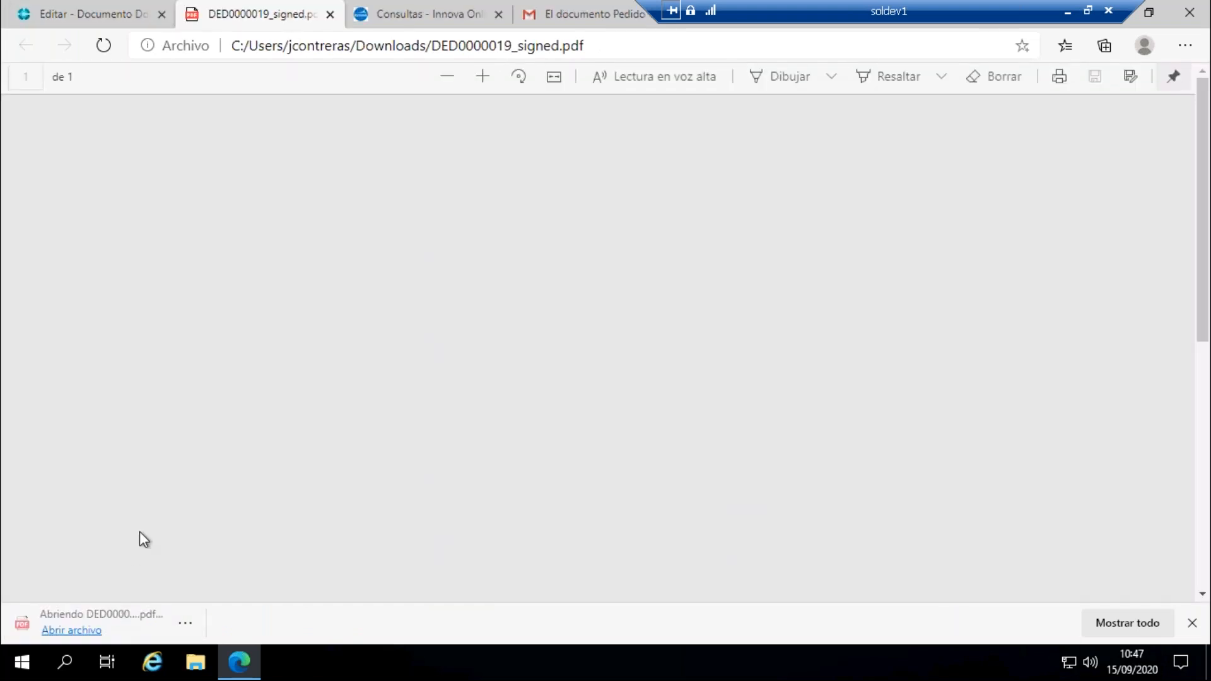
{"action": "scroll", "coordinate": [407, 285], "scroll_direction": "down", "scroll_amount": 2}
{"action": "scroll", "coordinate": [408, 285], "scroll_direction": "down", "scroll_amount": 1}
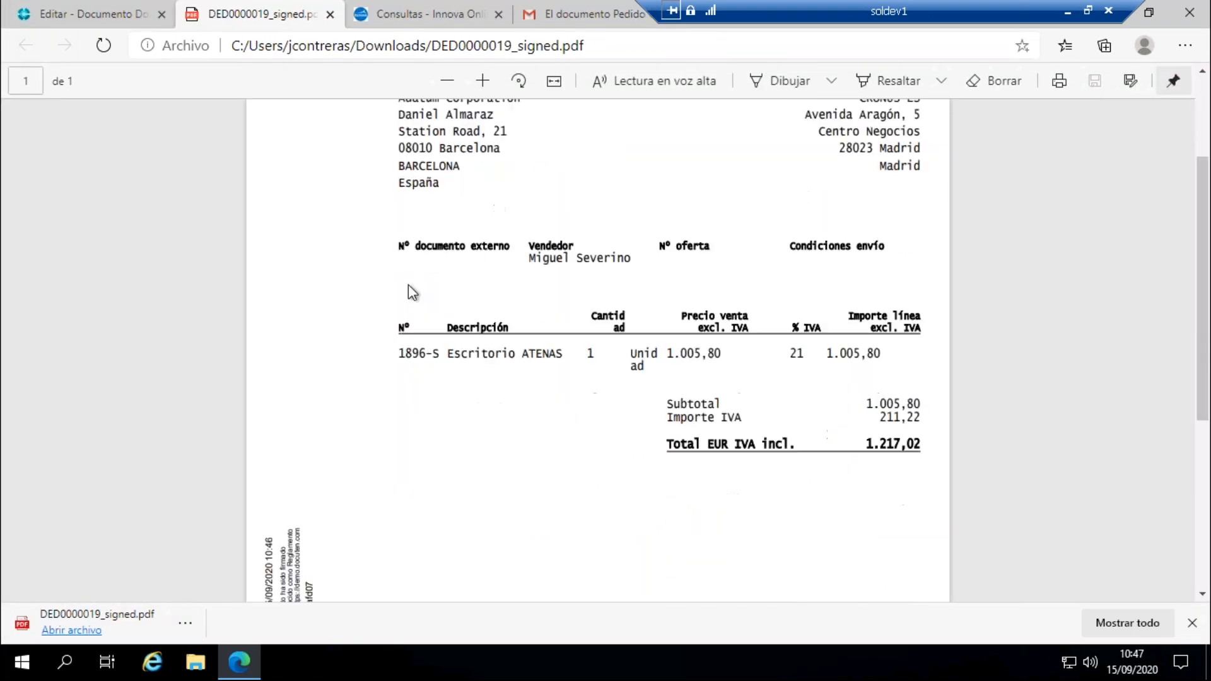
Step: Check the signature stamp in the signed PDF, and download the evidence document of DED0000019 from Business Central and open DED0000019_proof.pdf
{"action": "scroll", "coordinate": [408, 285], "scroll_direction": "down", "scroll_amount": 2}
{"action": "scroll", "coordinate": [270, 246], "scroll_direction": "down", "scroll_amount": 2}
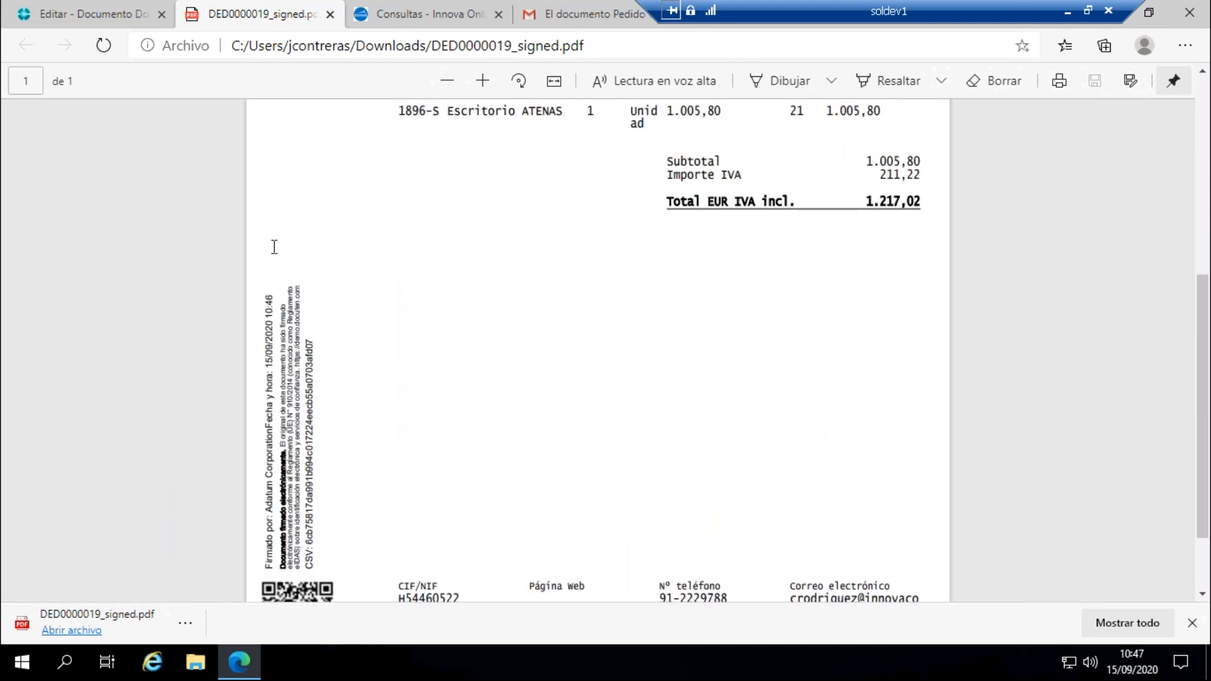
{"action": "left_click", "coordinate": [84, 14]}
{"action": "left_click", "coordinate": [338, 201]}
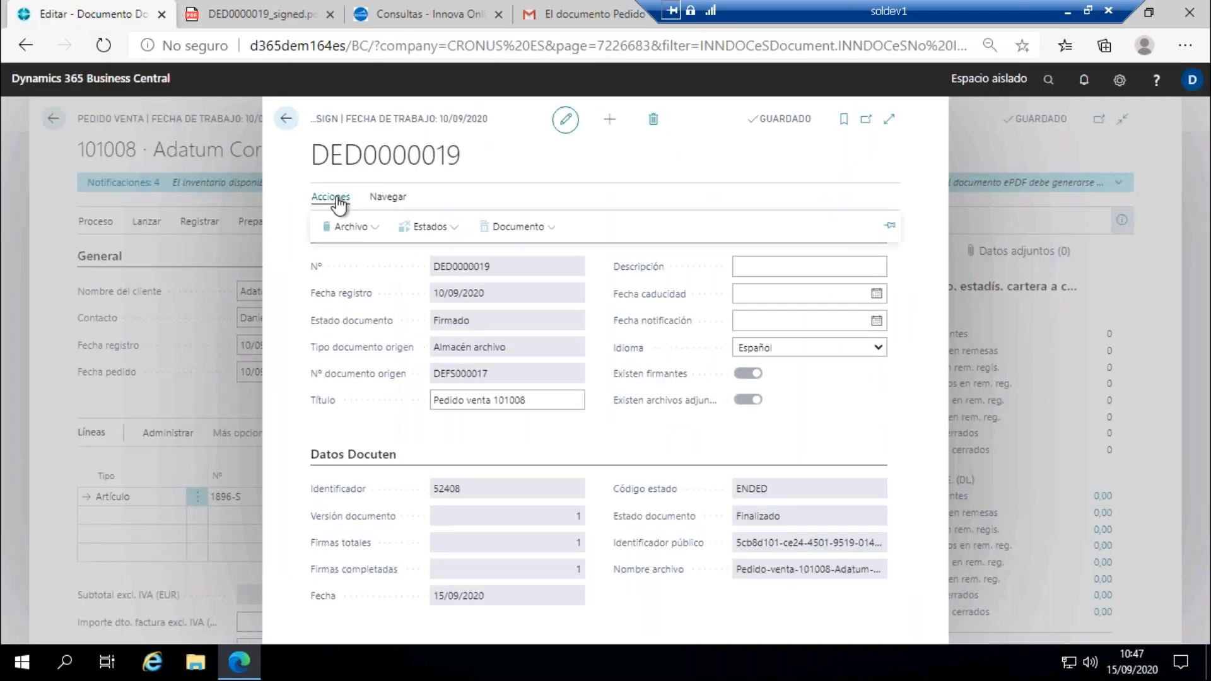
{"action": "left_click", "coordinate": [530, 227]}
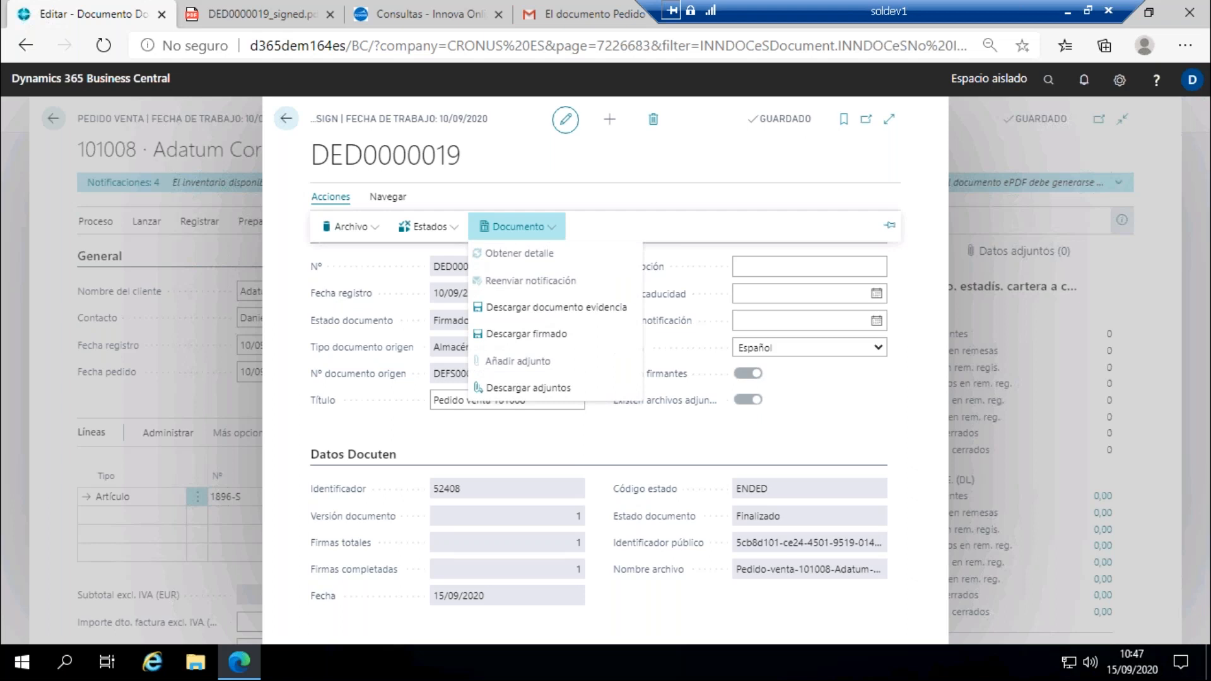
{"action": "left_click", "coordinate": [493, 310]}
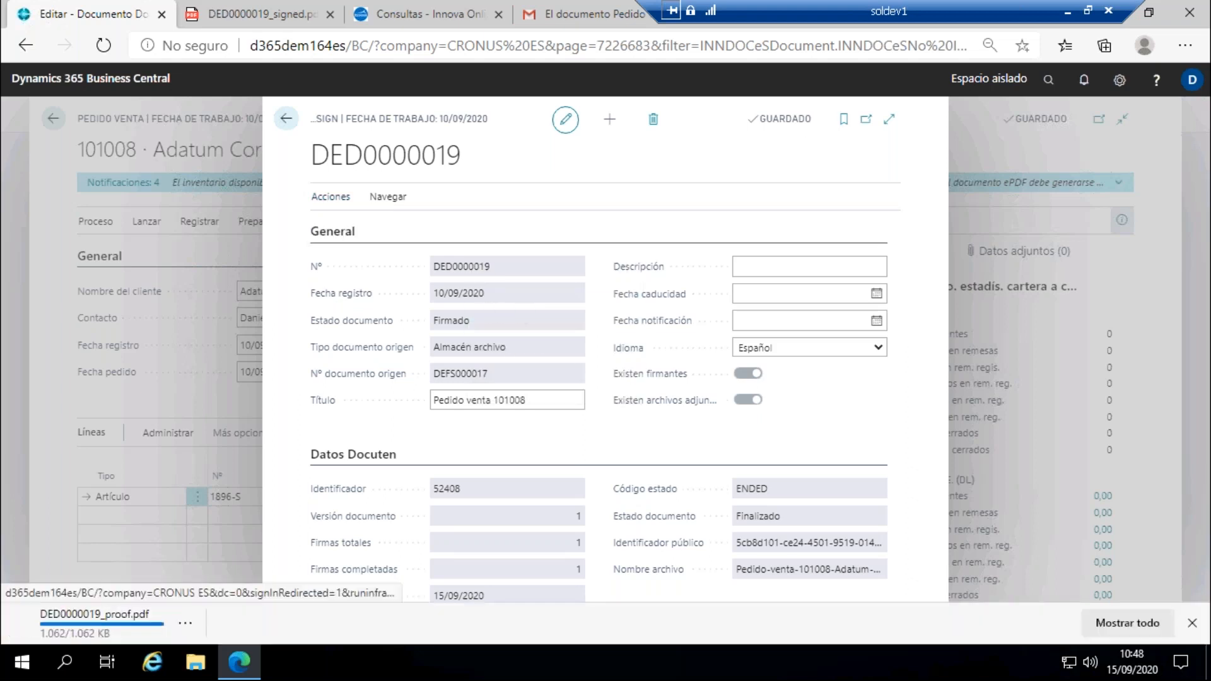
{"action": "left_click", "coordinate": [124, 630]}
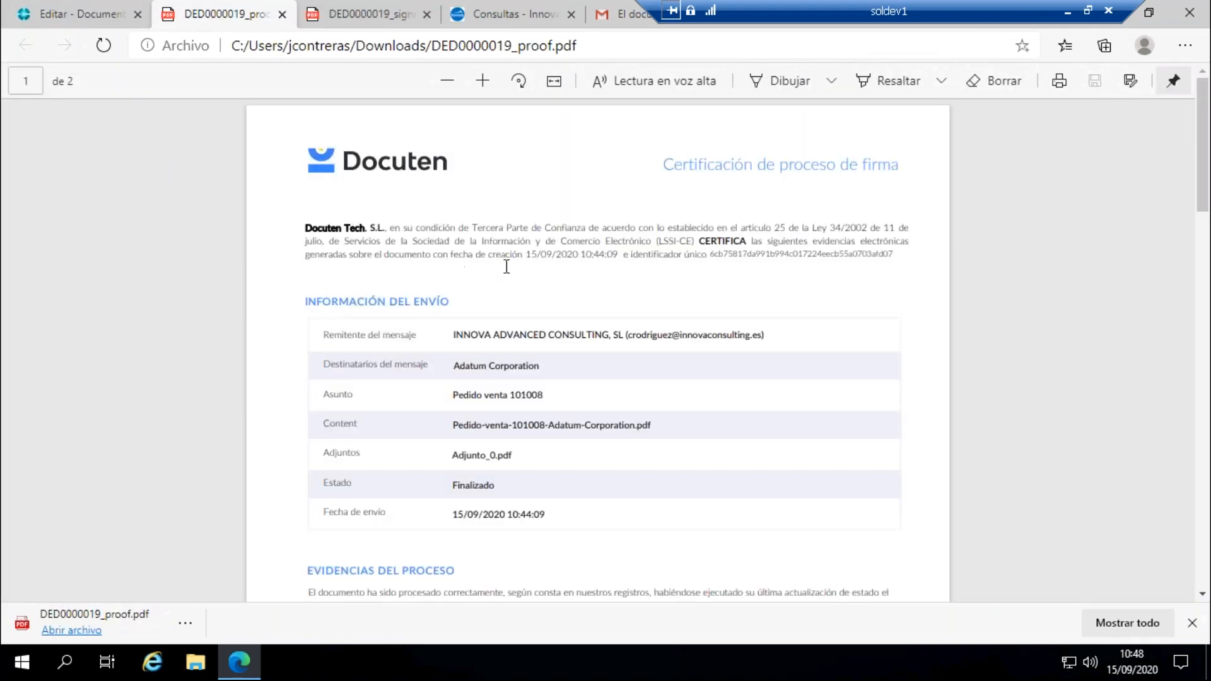
Step: Examine the signing process certificate in DED0000019_proof.pdf, covering the sending information and the event evidence table on both pages
{"action": "scroll", "coordinate": [505, 246], "scroll_direction": "down", "scroll_amount": 1}
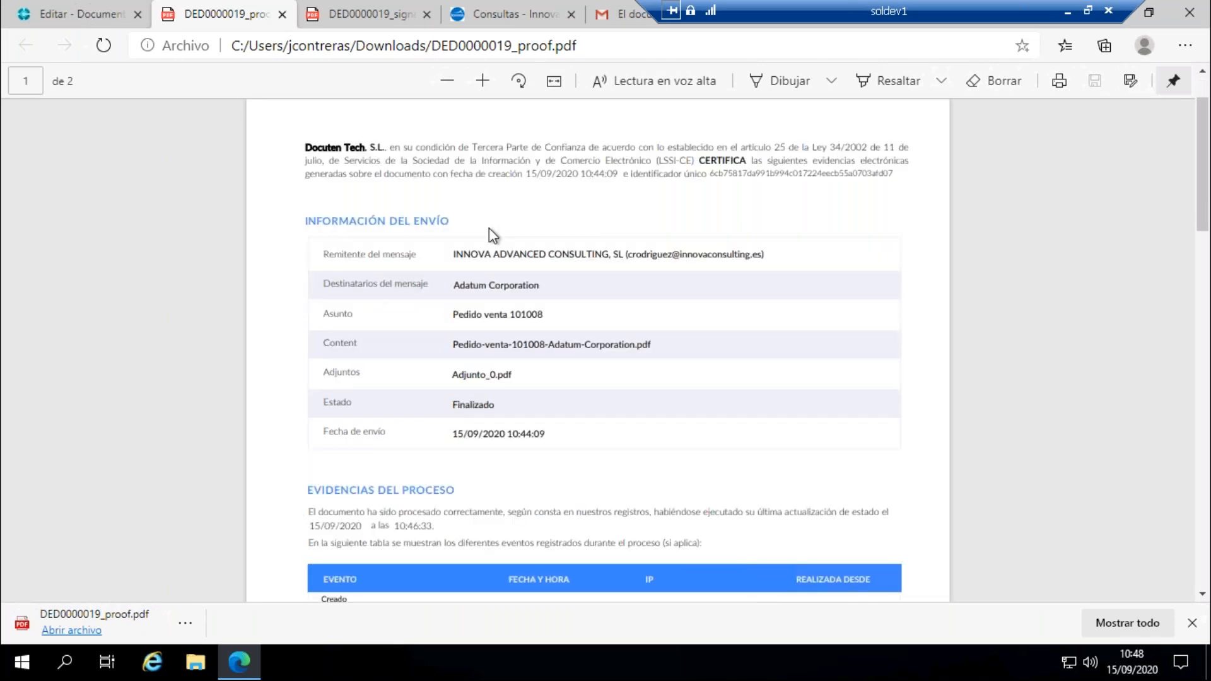
{"action": "scroll", "coordinate": [536, 235], "scroll_direction": "down", "scroll_amount": 1}
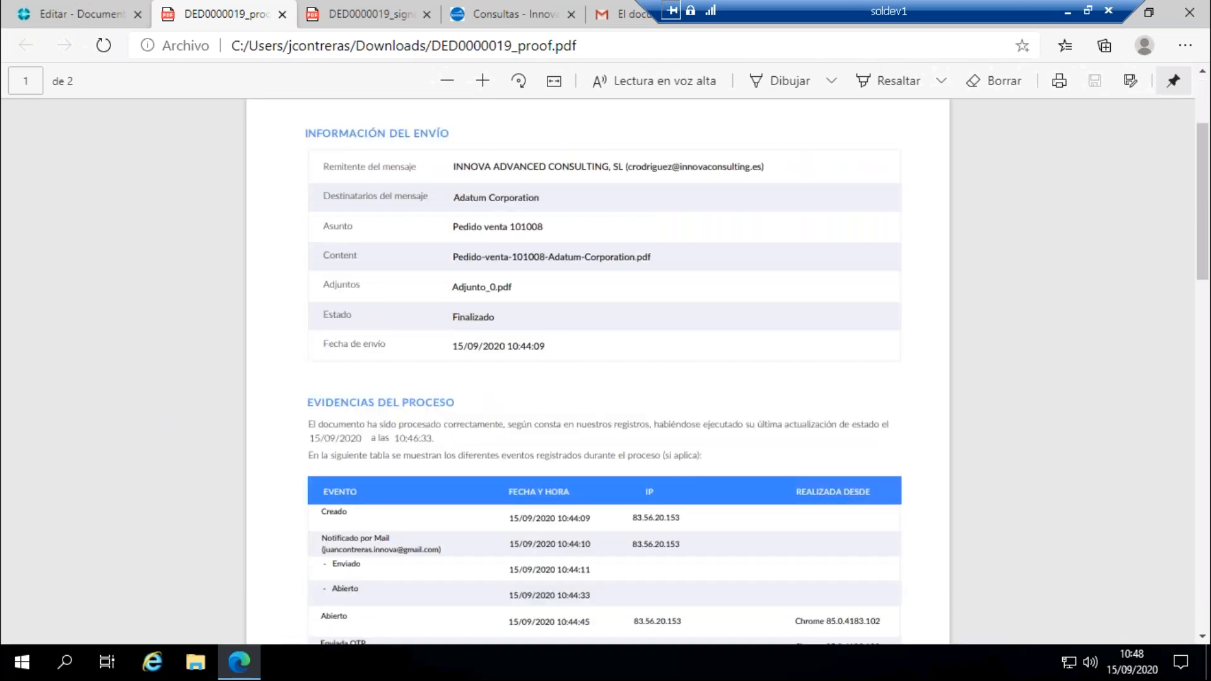
{"action": "scroll", "coordinate": [604, 372], "scroll_direction": "down", "scroll_amount": 3}
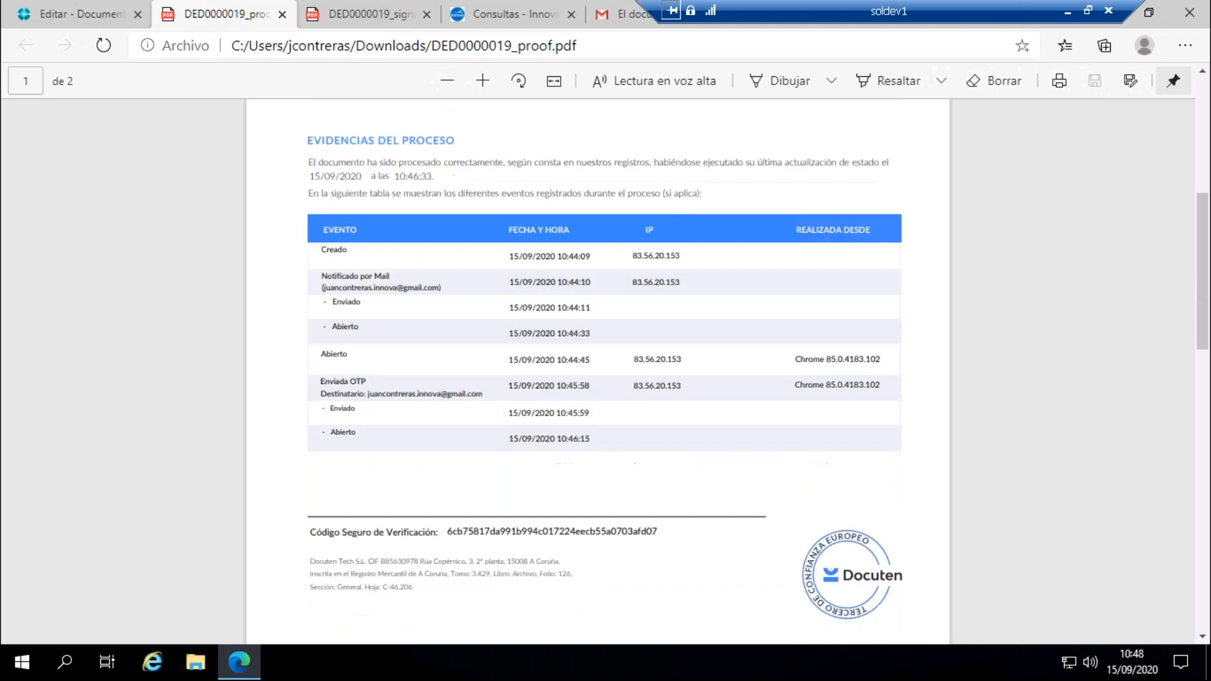
{"action": "scroll", "coordinate": [484, 164], "scroll_direction": "down", "scroll_amount": 1}
{"action": "scroll", "coordinate": [485, 164], "scroll_direction": "up", "scroll_amount": 1}
{"action": "scroll", "coordinate": [543, 431], "scroll_direction": "down", "scroll_amount": 1}
{"action": "scroll", "coordinate": [544, 431], "scroll_direction": "down", "scroll_amount": 5}
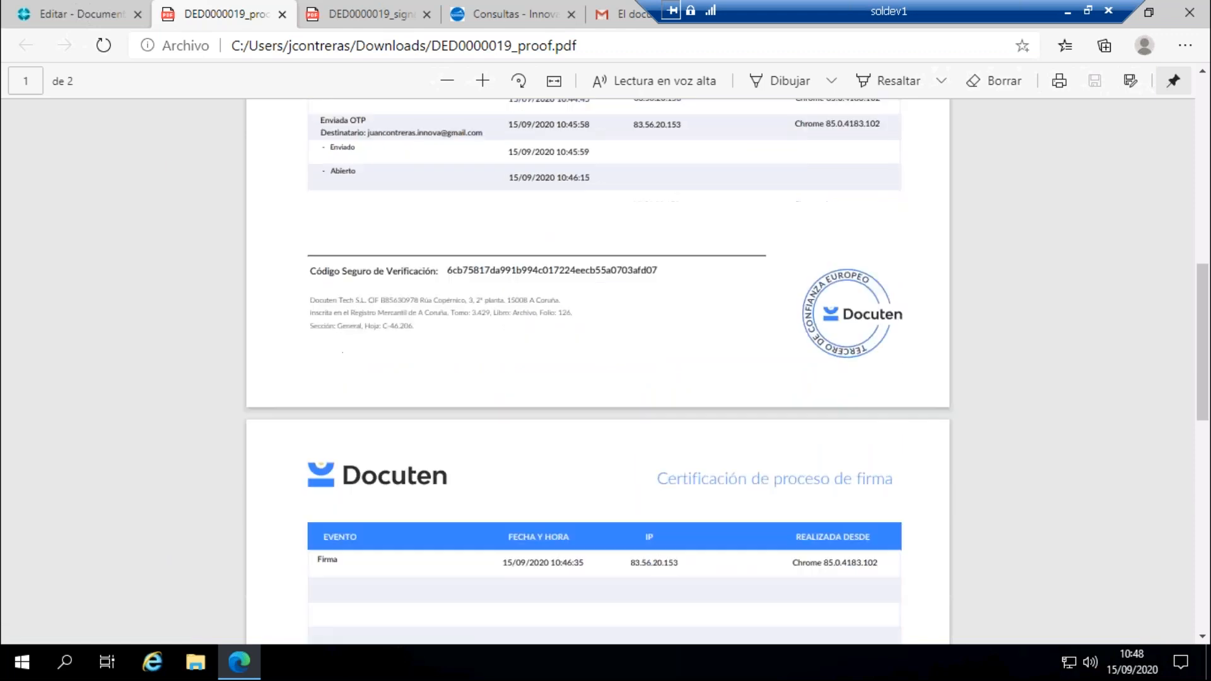
{"action": "scroll", "coordinate": [560, 350], "scroll_direction": "down", "scroll_amount": 1}
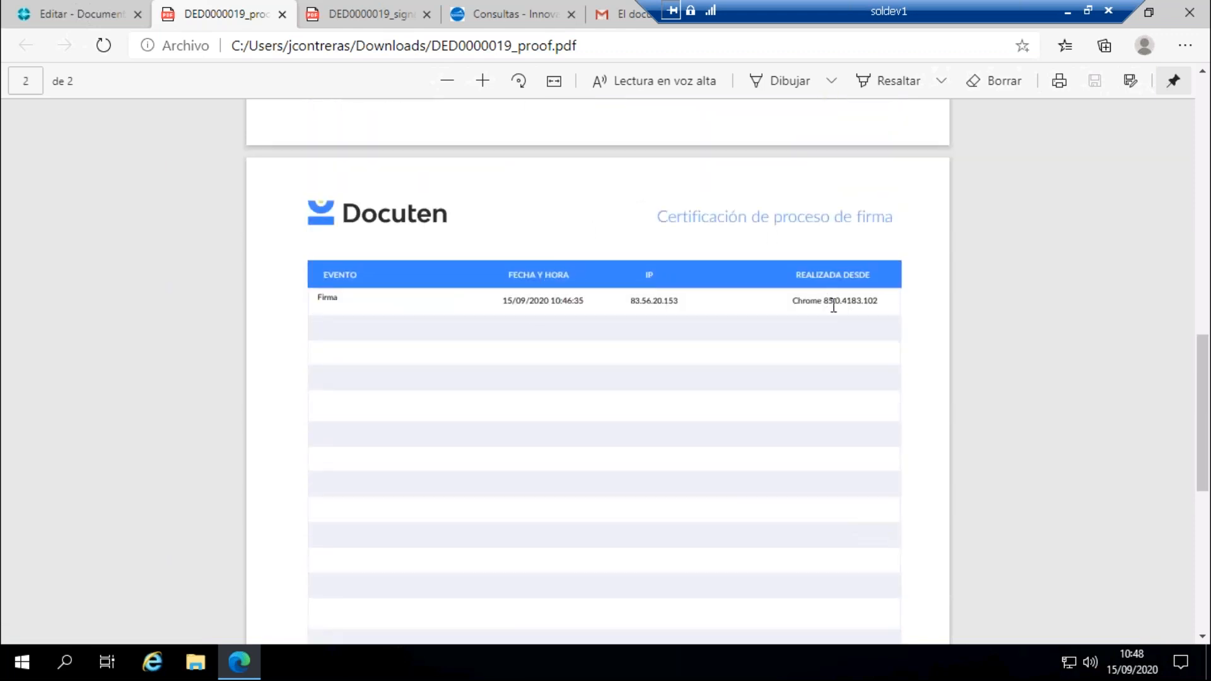
{"action": "scroll", "coordinate": [834, 306], "scroll_direction": "up", "scroll_amount": 3}
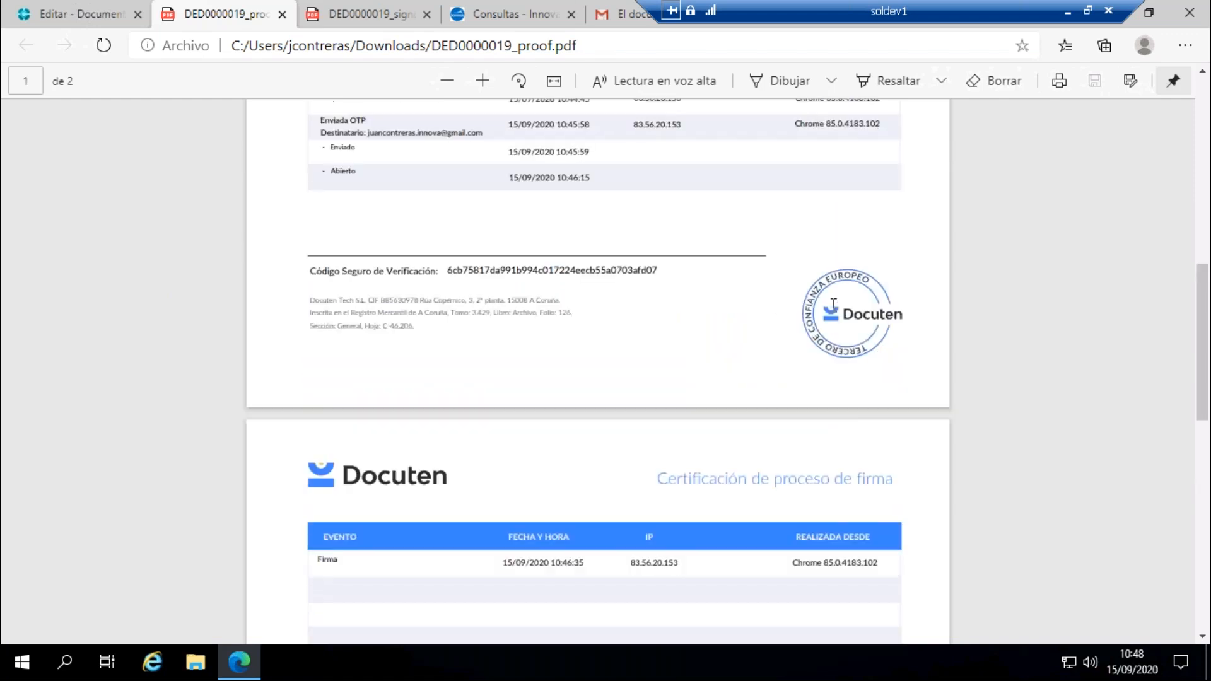
{"action": "scroll", "coordinate": [834, 306], "scroll_direction": "up", "scroll_amount": 8}
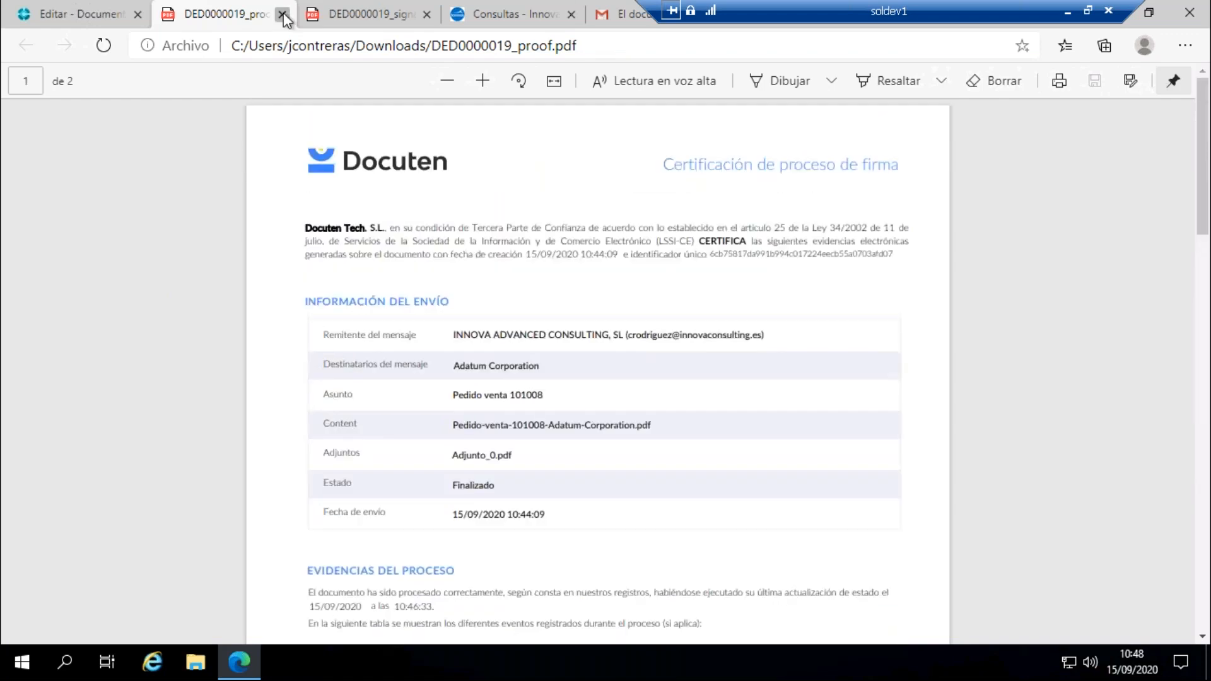
Step: Close the proof and signed PDFs of DED0000019 and return to the Docuten eSign home page in Business Central
{"action": "left_click", "coordinate": [283, 14]}
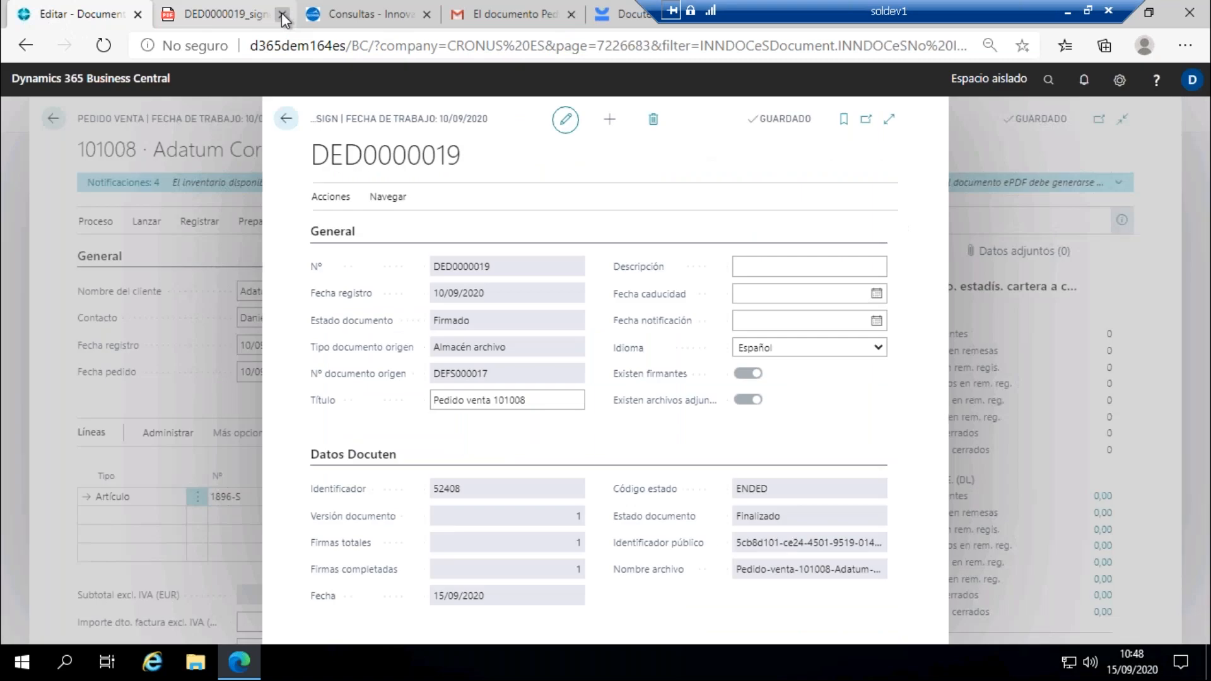
{"action": "left_click", "coordinate": [282, 14]}
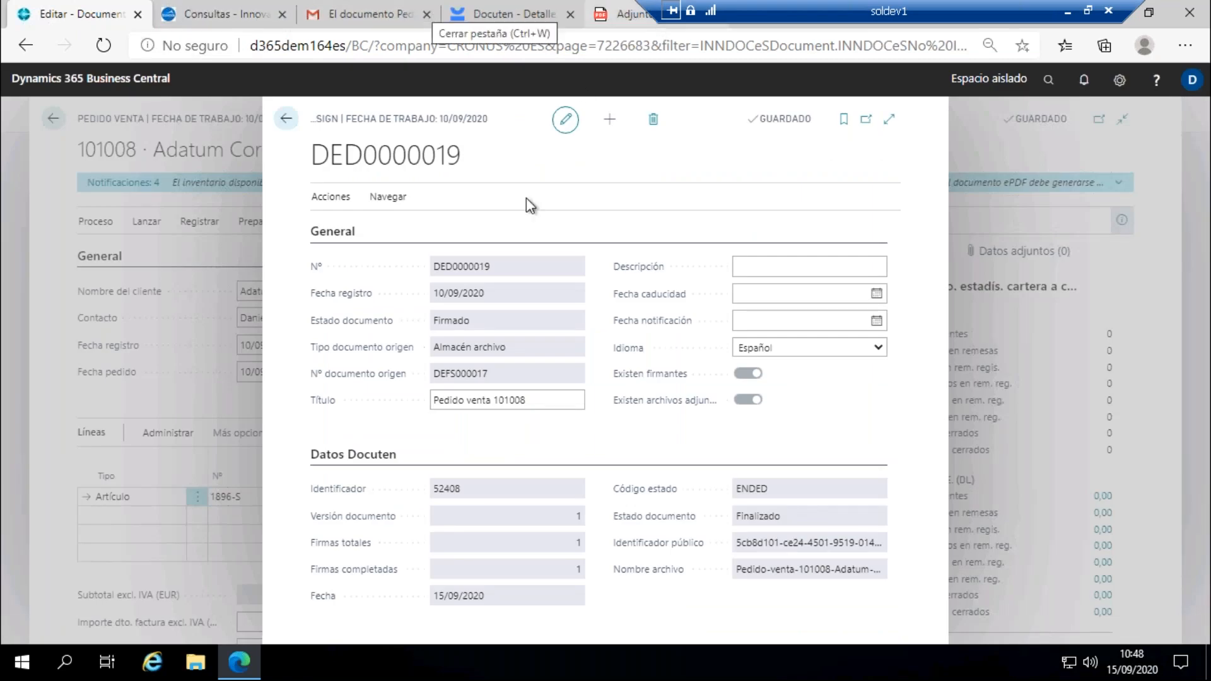
{"action": "left_click", "coordinate": [287, 118]}
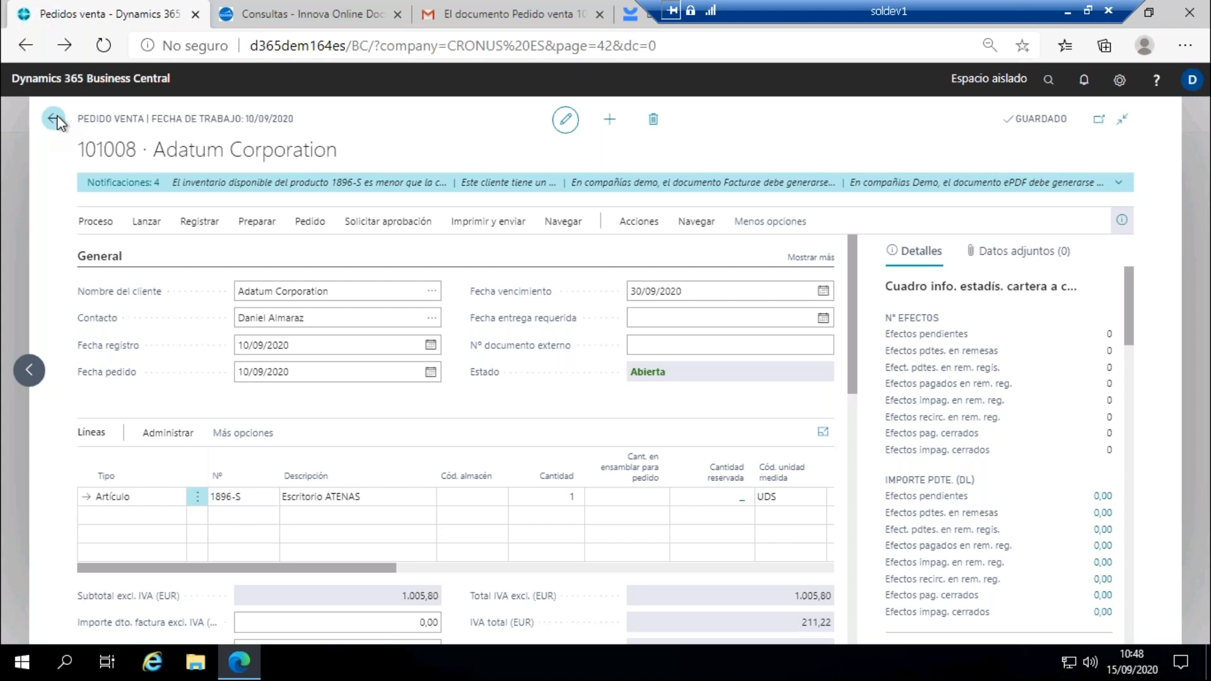
{"action": "left_click", "coordinate": [55, 120]}
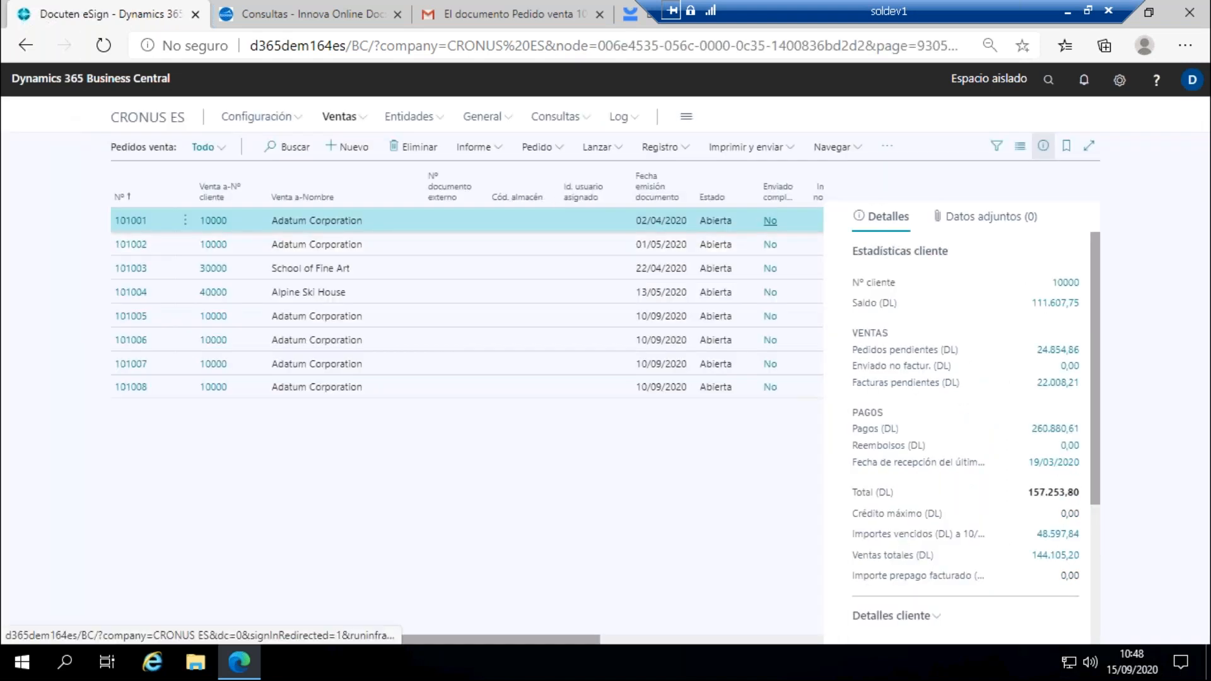
{"action": "key", "text": "Escape"}
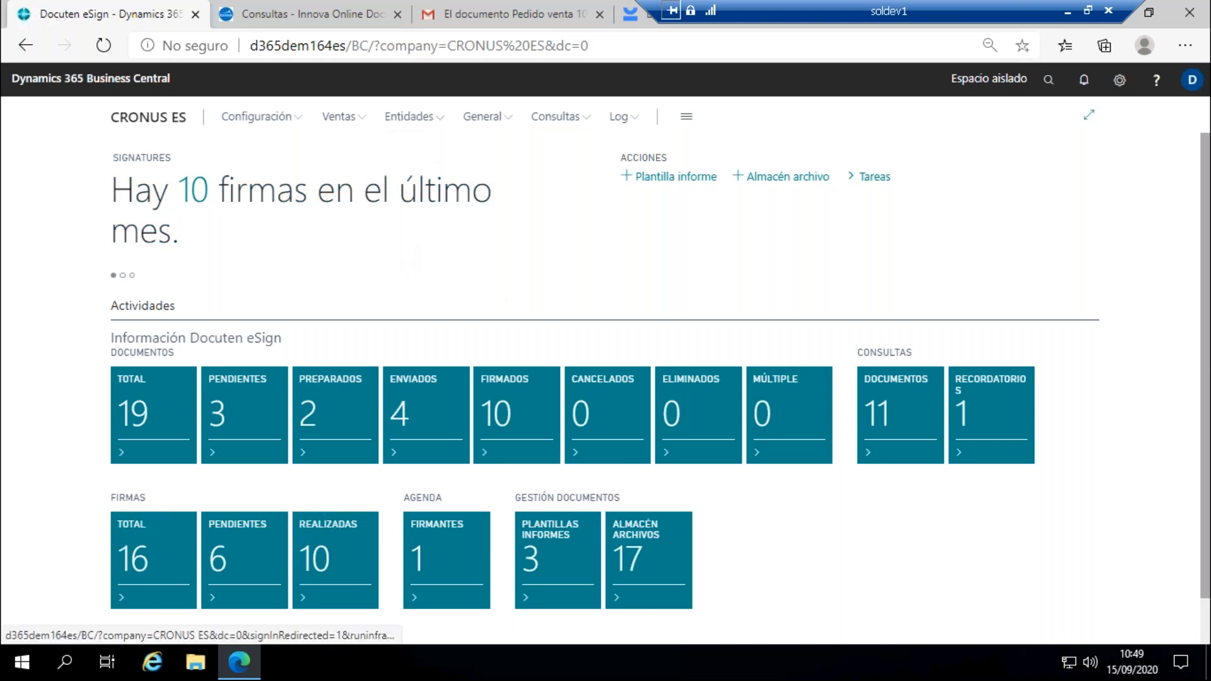
Step: Open the customer card of 10000 Adatum Corporation and bring up its Cargar archivo Docuten eSign upload area
{"action": "left_click", "coordinate": [410, 116]}
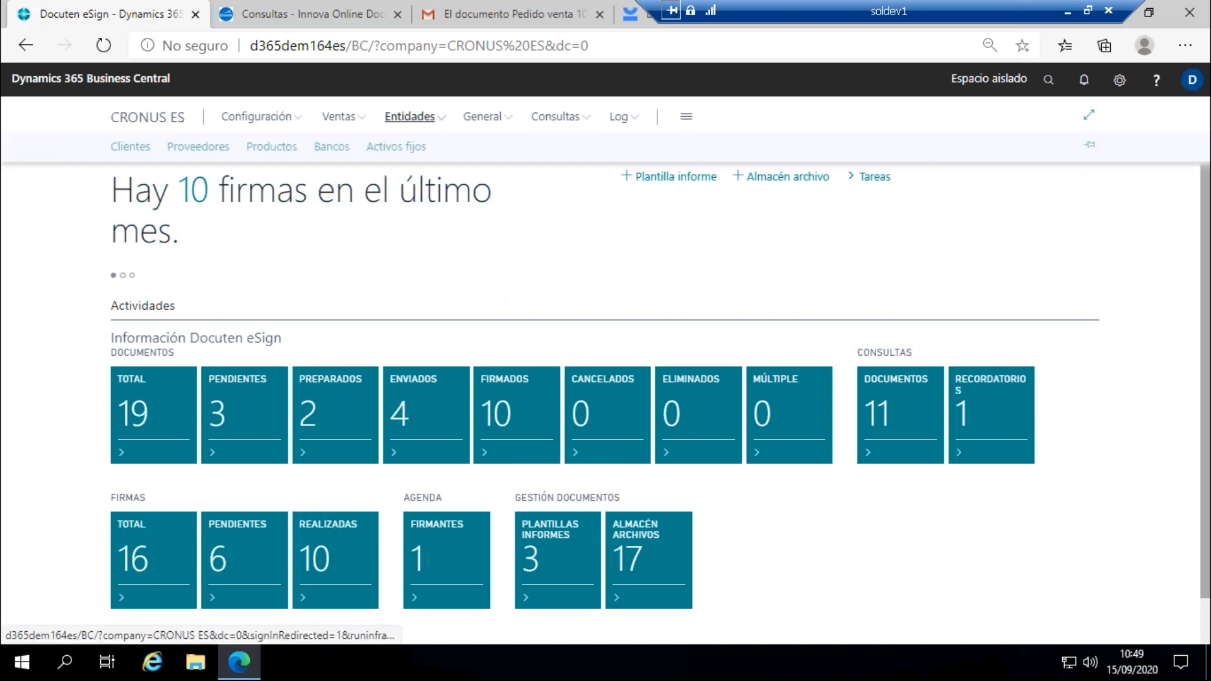
{"action": "left_click", "coordinate": [135, 148]}
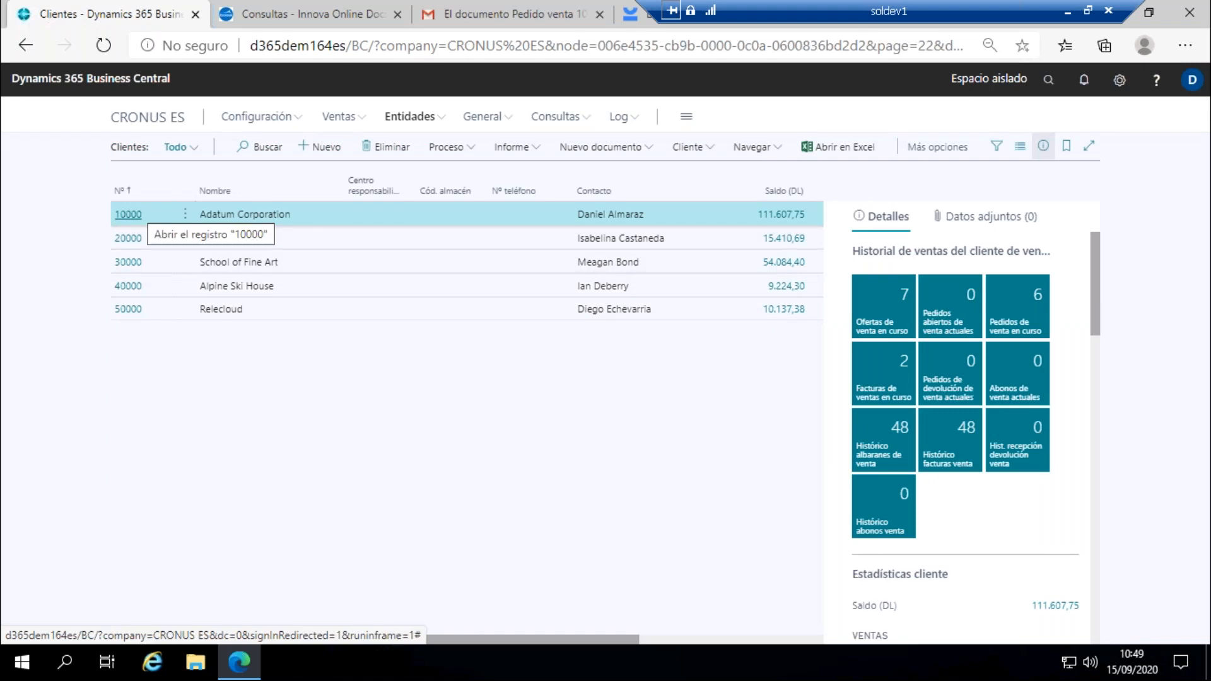
{"action": "left_click", "coordinate": [128, 215]}
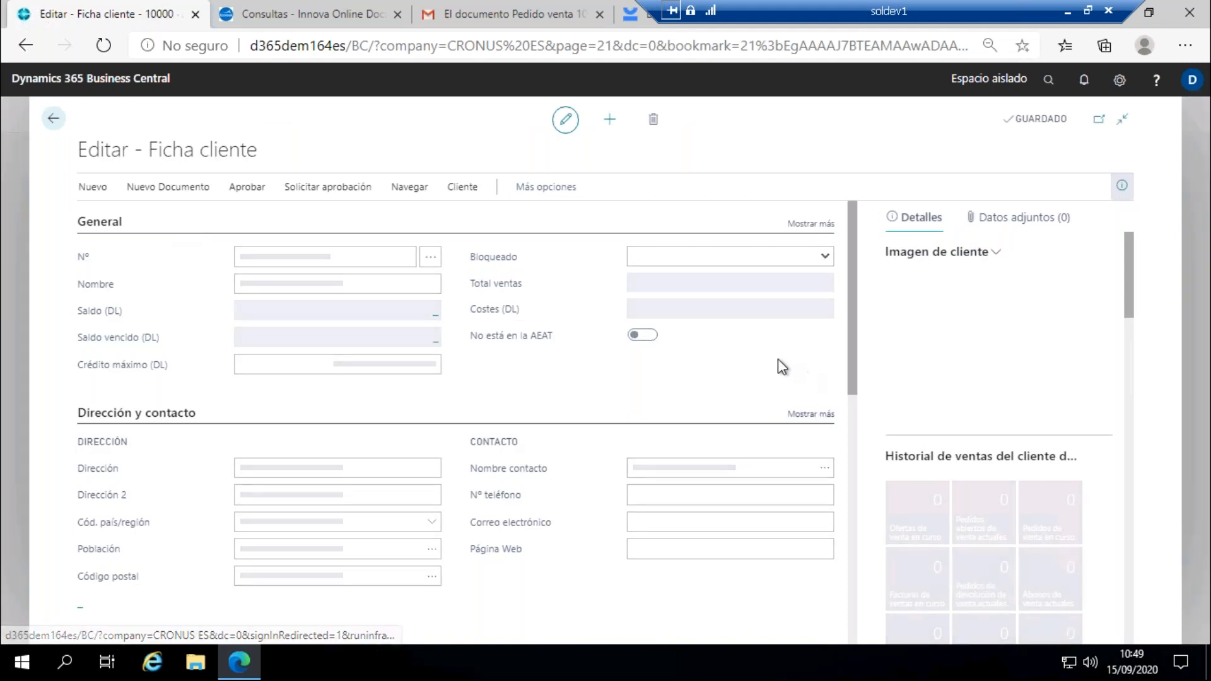
{"action": "scroll", "coordinate": [947, 333], "scroll_direction": "down", "scroll_amount": 7}
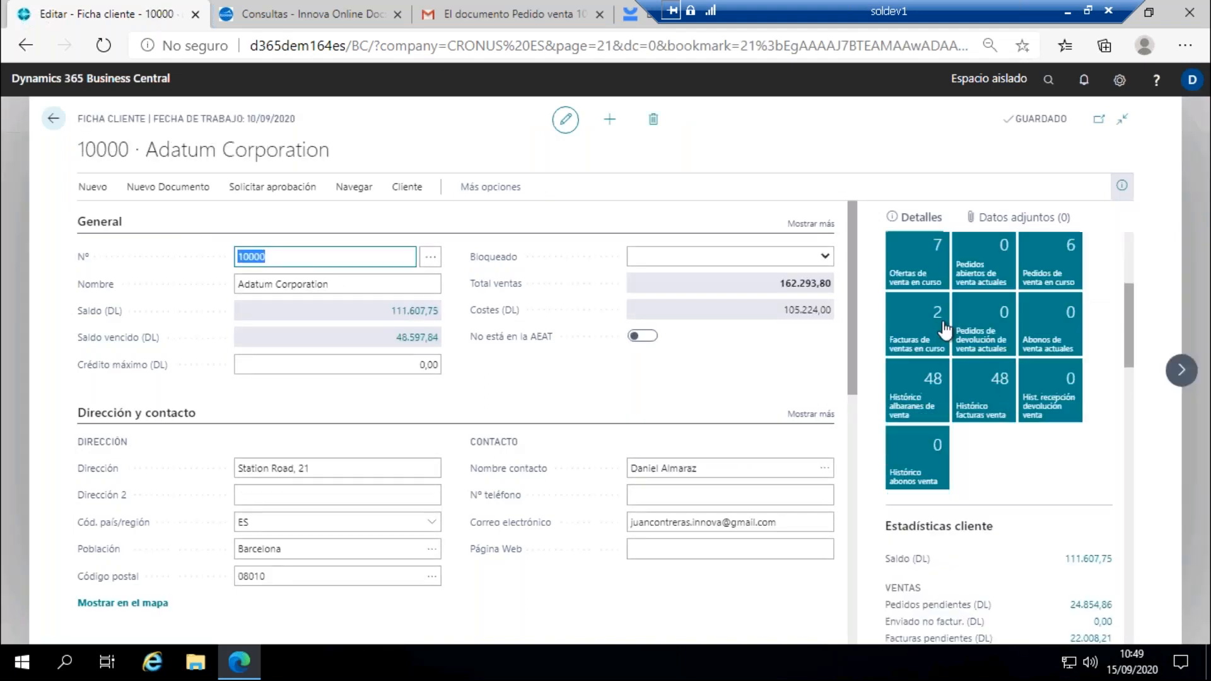
{"action": "scroll", "coordinate": [946, 329], "scroll_direction": "down", "scroll_amount": 5}
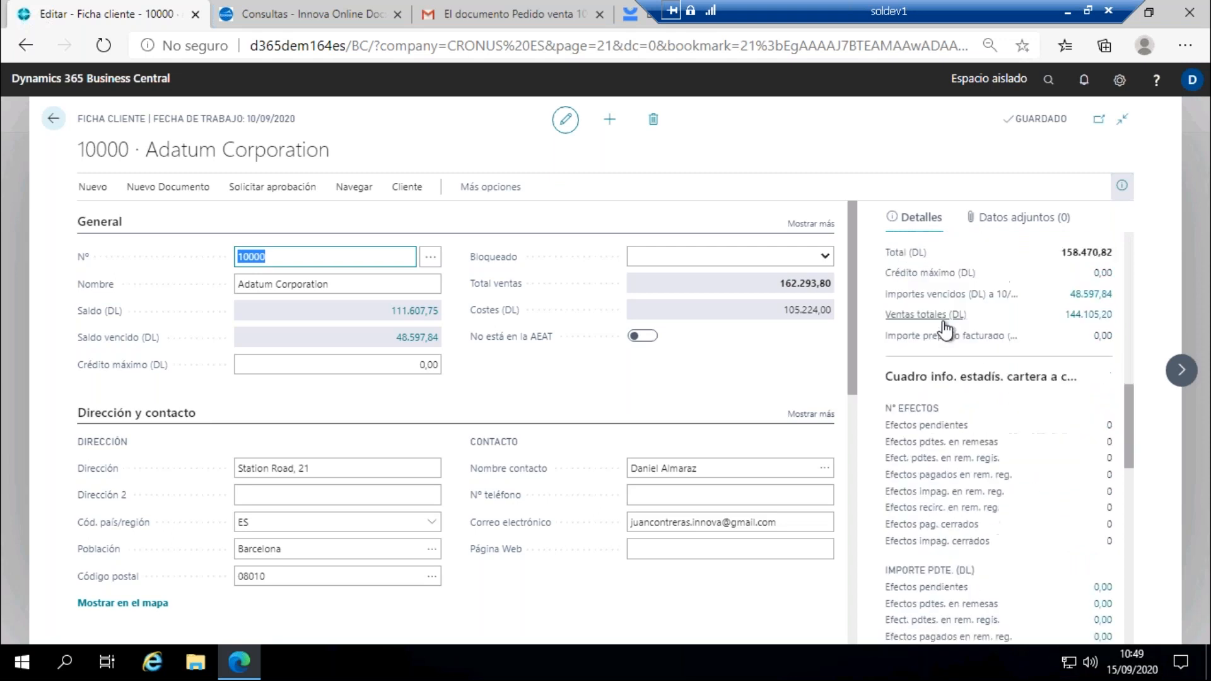
{"action": "scroll", "coordinate": [944, 328], "scroll_direction": "down", "scroll_amount": 10}
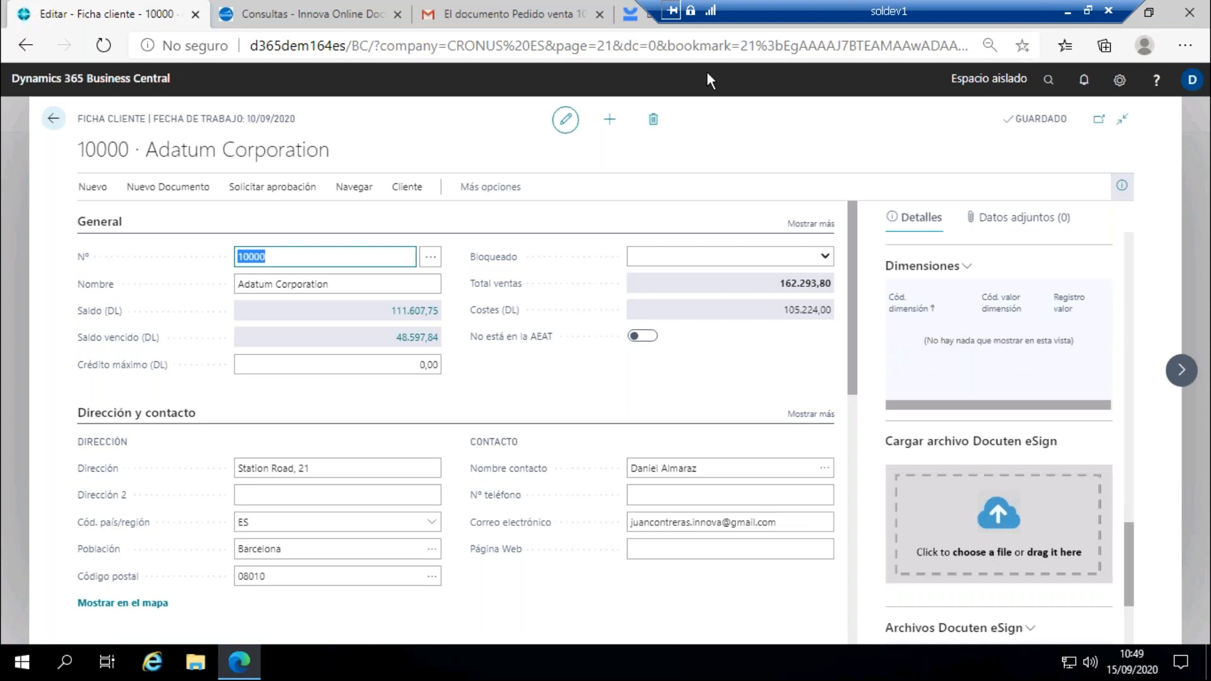
Step: Upload the Acuerdo de Confidencialidad NDA PDF from the desktop to the customer's Docuten eSign files and open the new file's record
{"action": "left_click", "coordinate": [250, 659]}
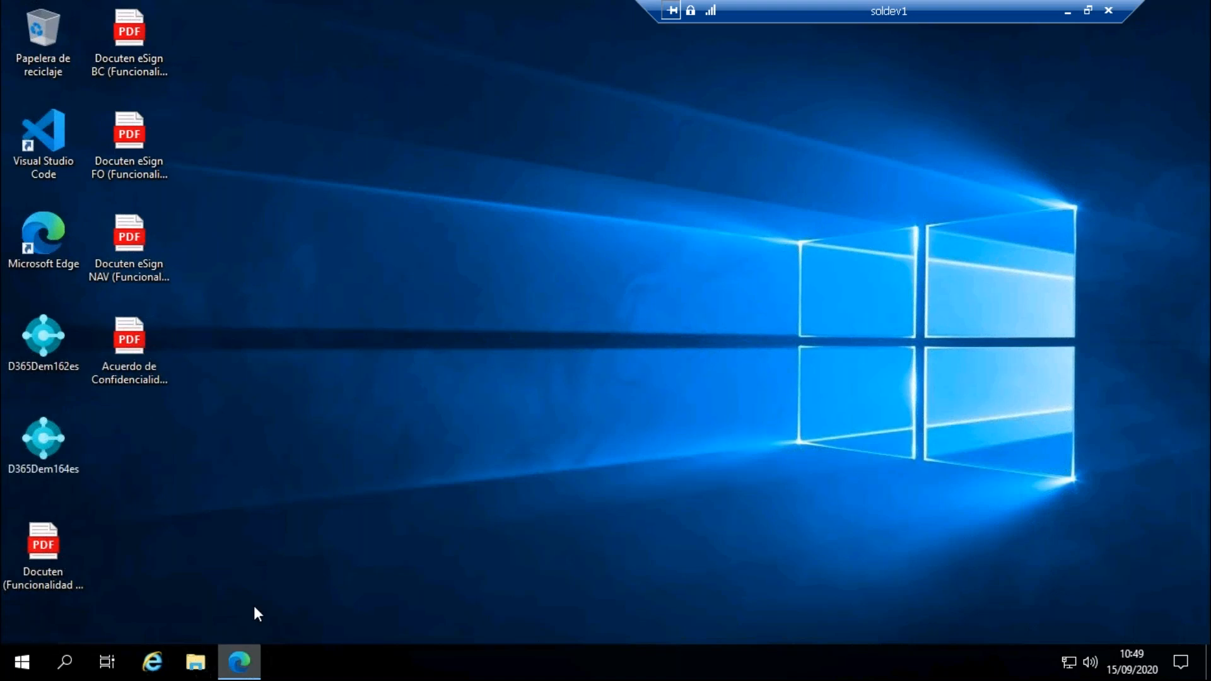
{"action": "left_click_drag", "start_coordinate": [129, 379], "coordinate": [228, 660]}
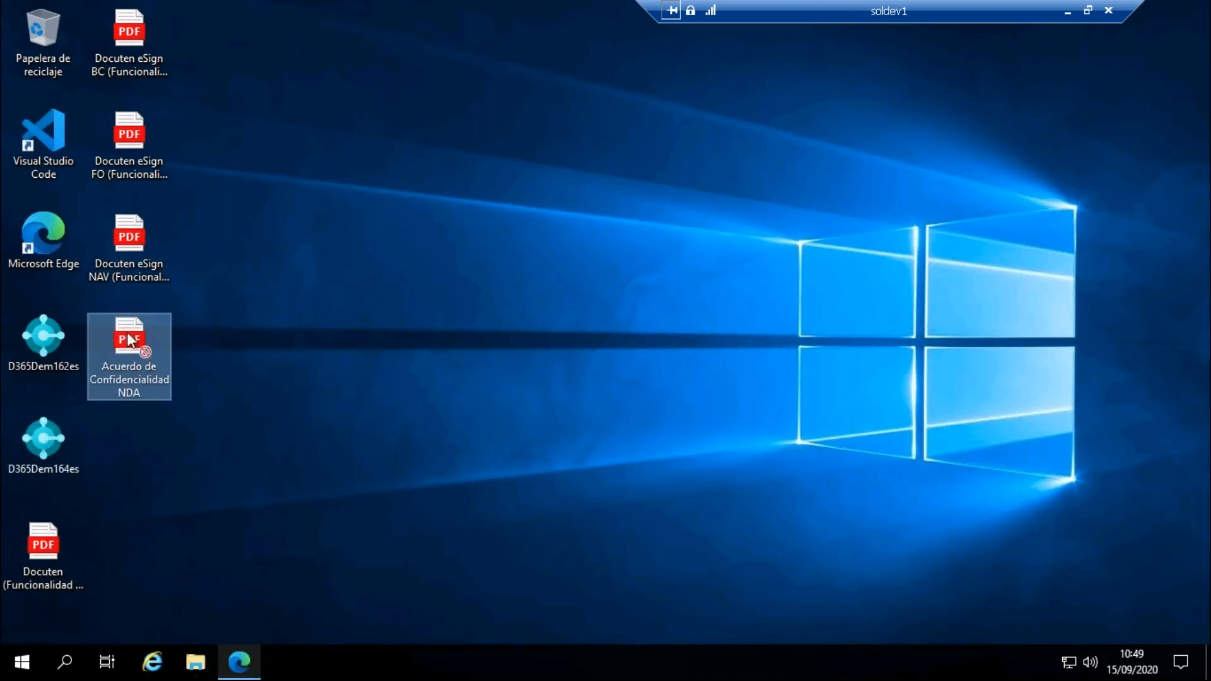
{"action": "mouse_move", "coordinate": [164, 342]}
{"action": "left_mouse_down"}
{"action": "mouse_move", "coordinate": [249, 568]}
{"action": "mouse_move", "coordinate": [240, 672]}
{"action": "mouse_move", "coordinate": [987, 549]}
{"action": "left_mouse_up"}
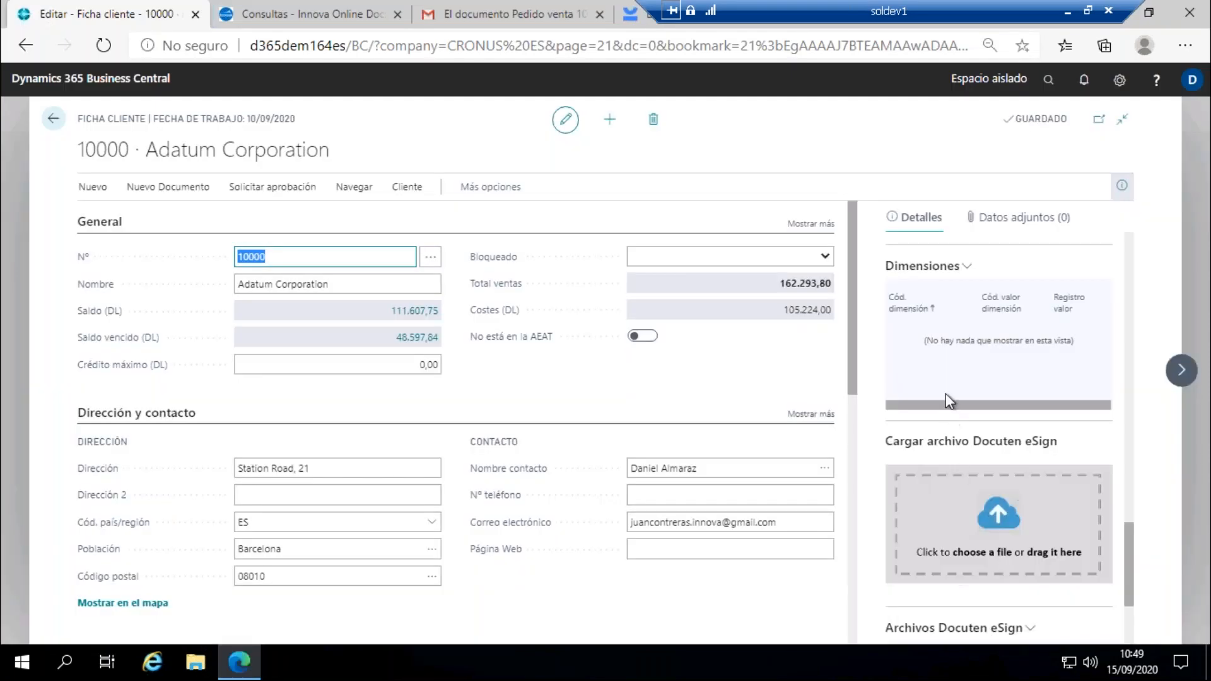
{"action": "scroll", "coordinate": [1012, 446], "scroll_direction": "down", "scroll_amount": 2}
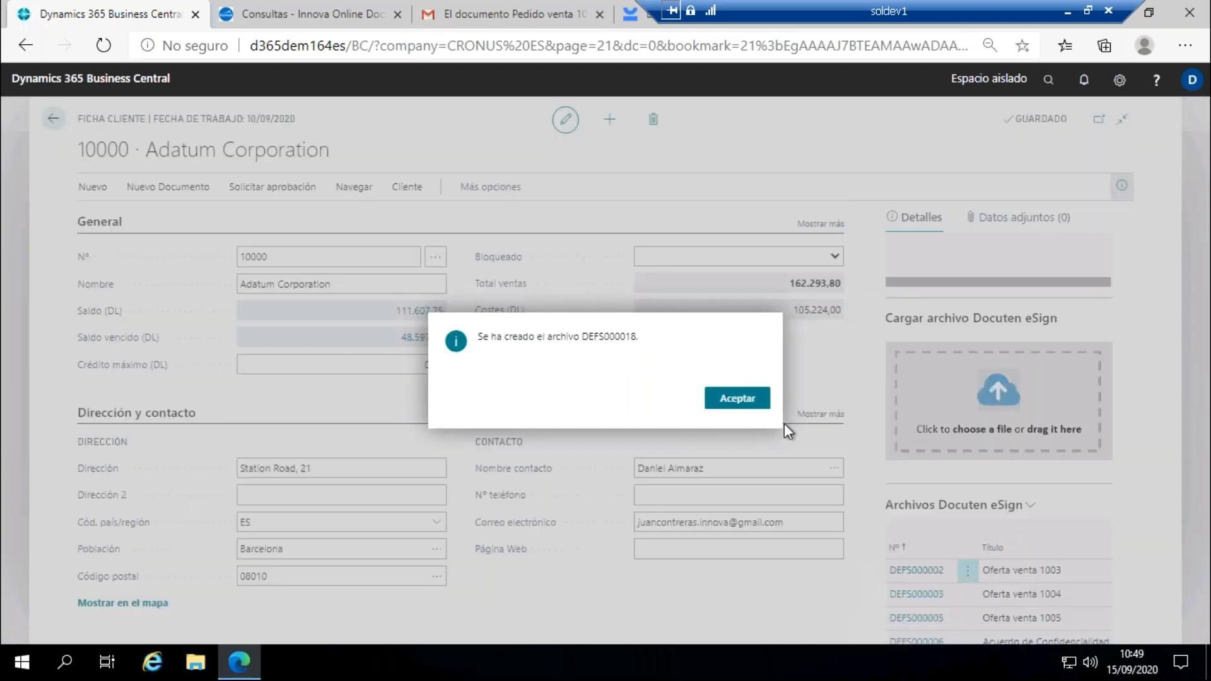
{"action": "key", "text": "Return"}
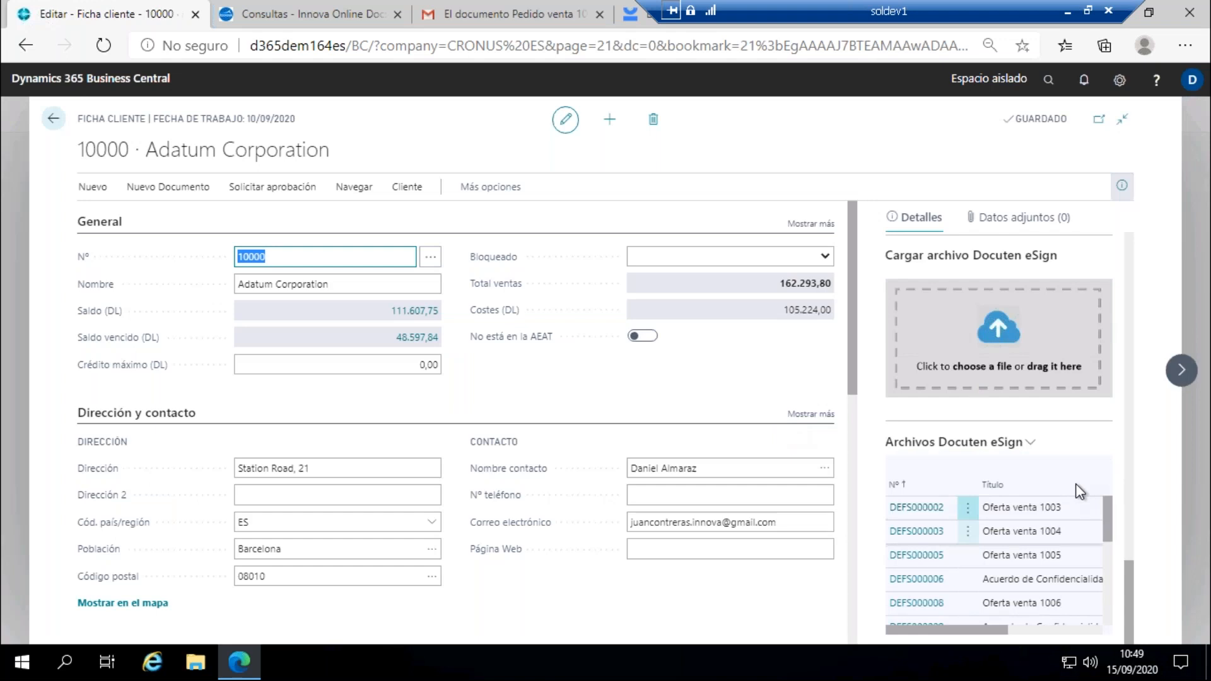
{"action": "scroll", "coordinate": [956, 562], "scroll_direction": "down", "scroll_amount": 5}
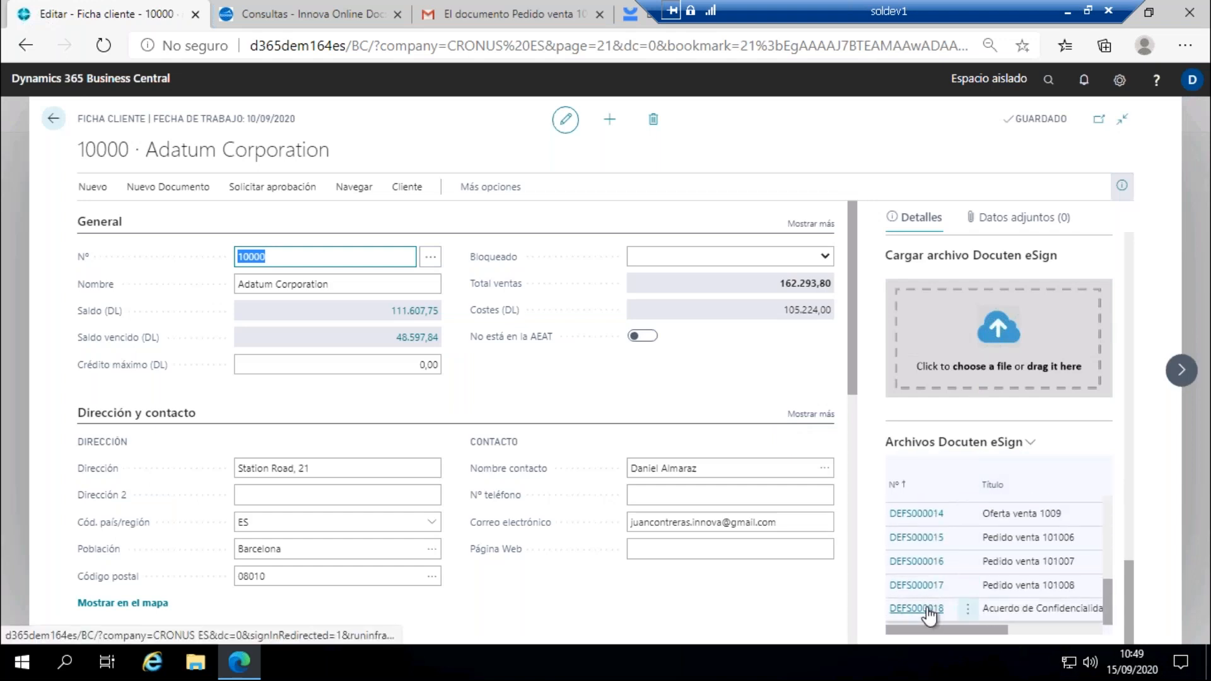
{"action": "left_click", "coordinate": [928, 608]}
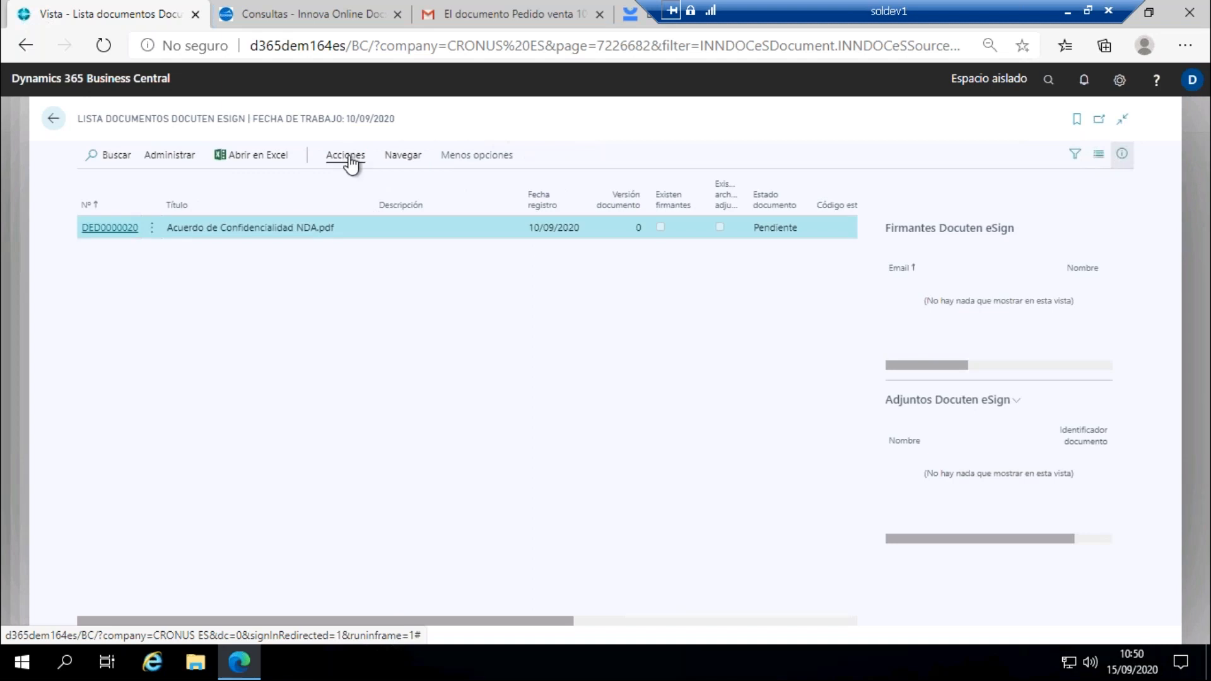
Step: Open the signers list of document DED0000020 and add the existing contact's e-mail as its signer
{"action": "left_click", "coordinate": [346, 158]}
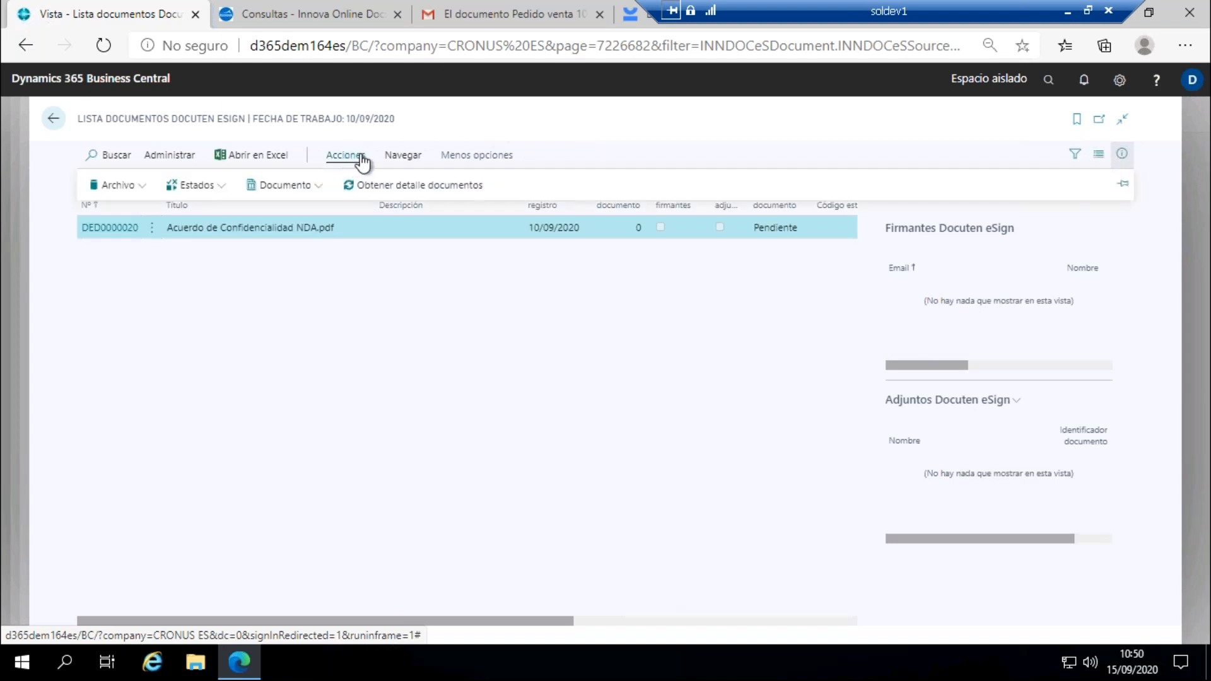
{"action": "left_click", "coordinate": [382, 159]}
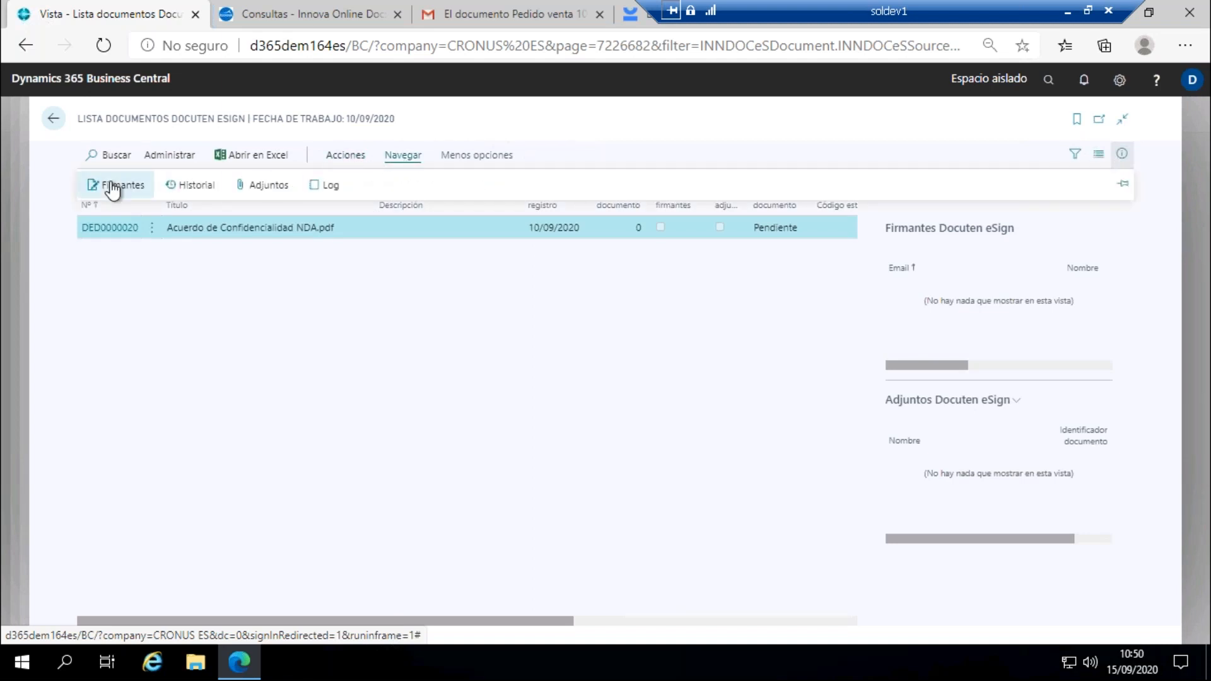
{"action": "left_click", "coordinate": [114, 187]}
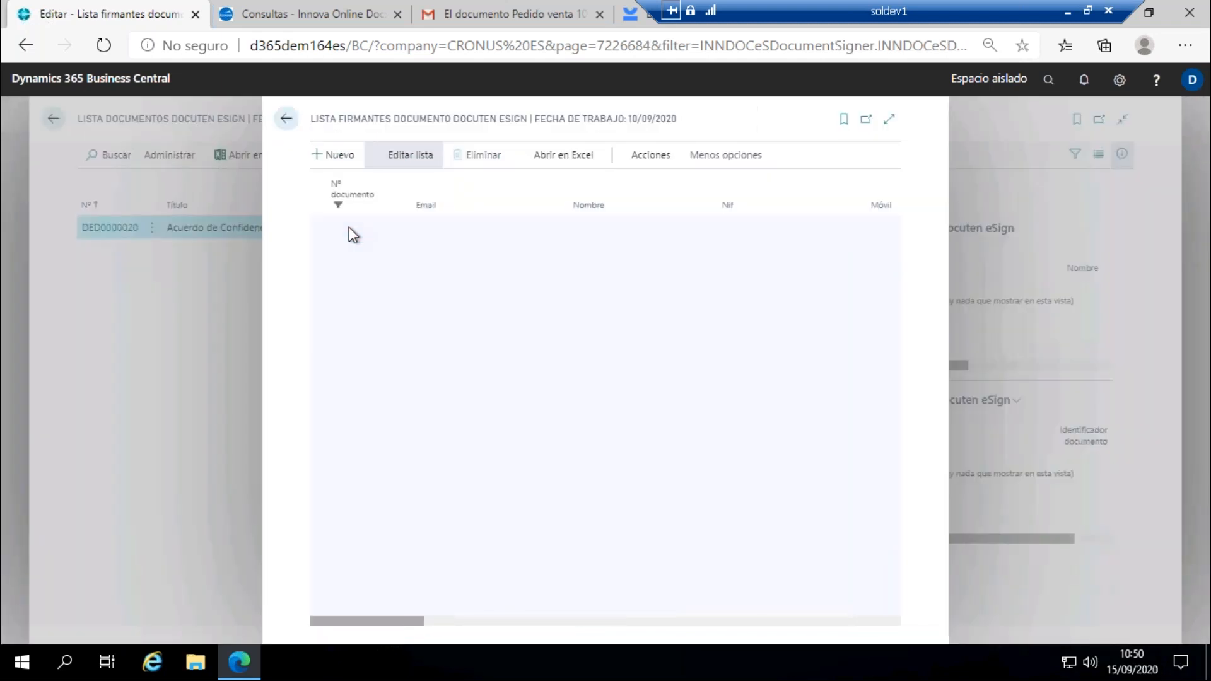
{"action": "left_click", "coordinate": [438, 226]}
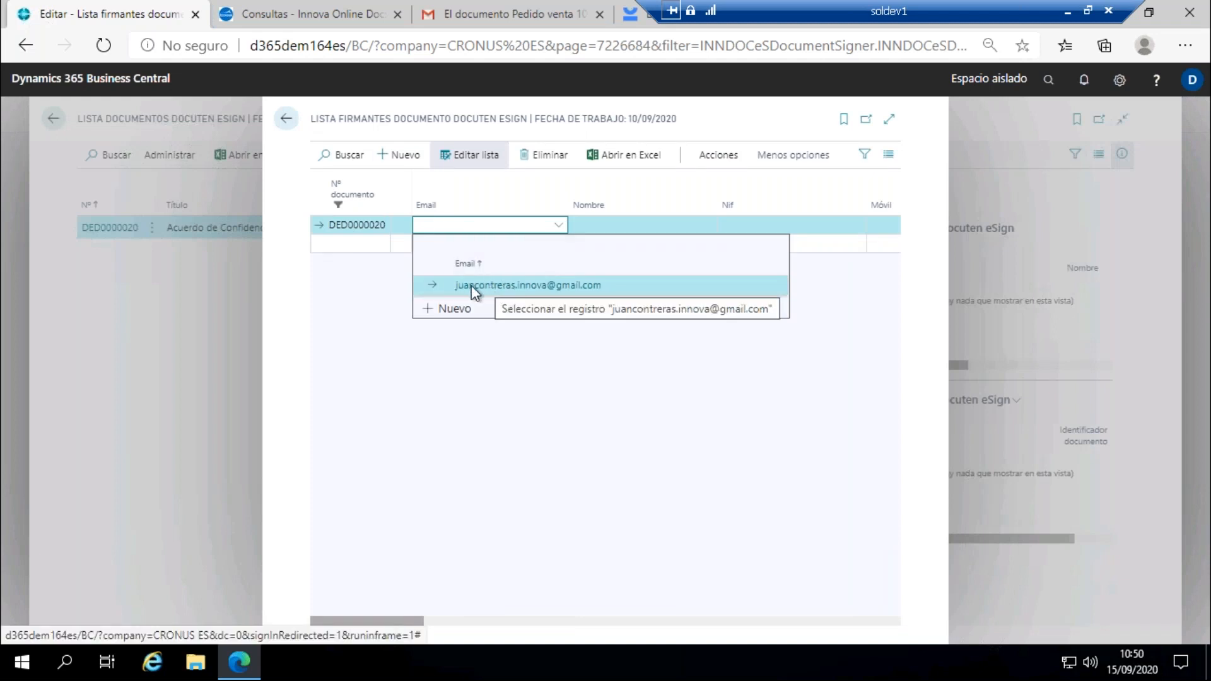
{"action": "left_click", "coordinate": [491, 283]}
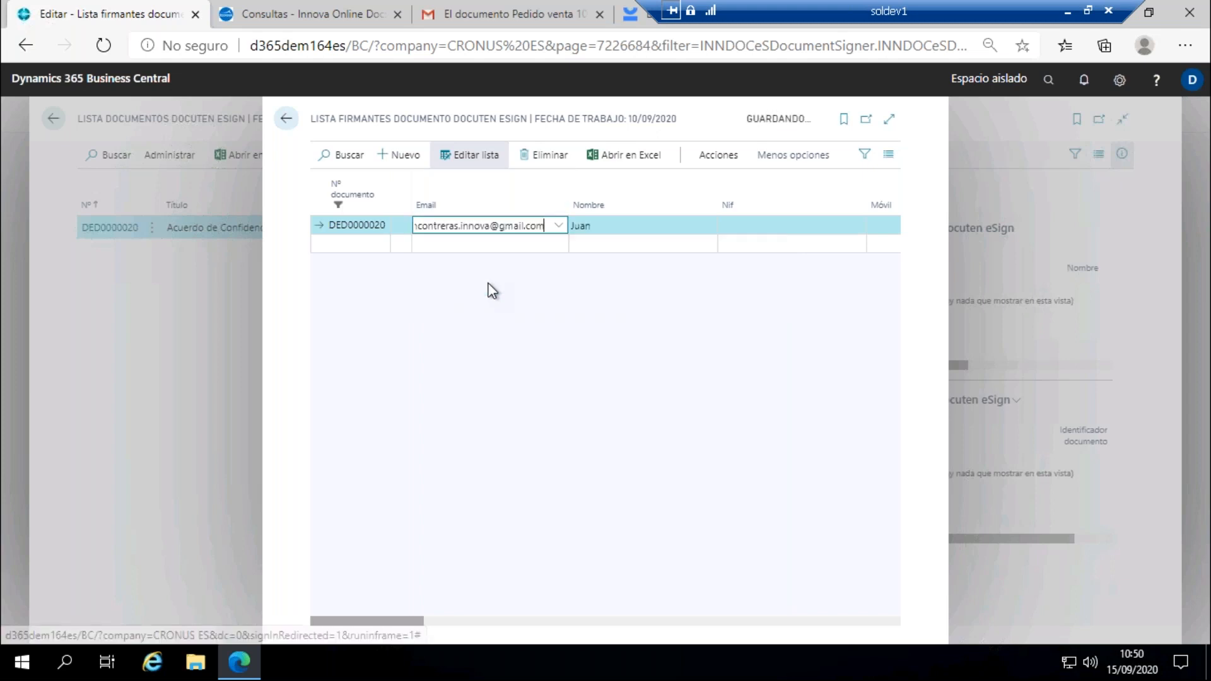
Step: Check the signer's settings, return to the document list and set document DED0000020's status to Preparado
{"action": "left_click_drag", "start_coordinate": [415, 626], "coordinate": [519, 626]}
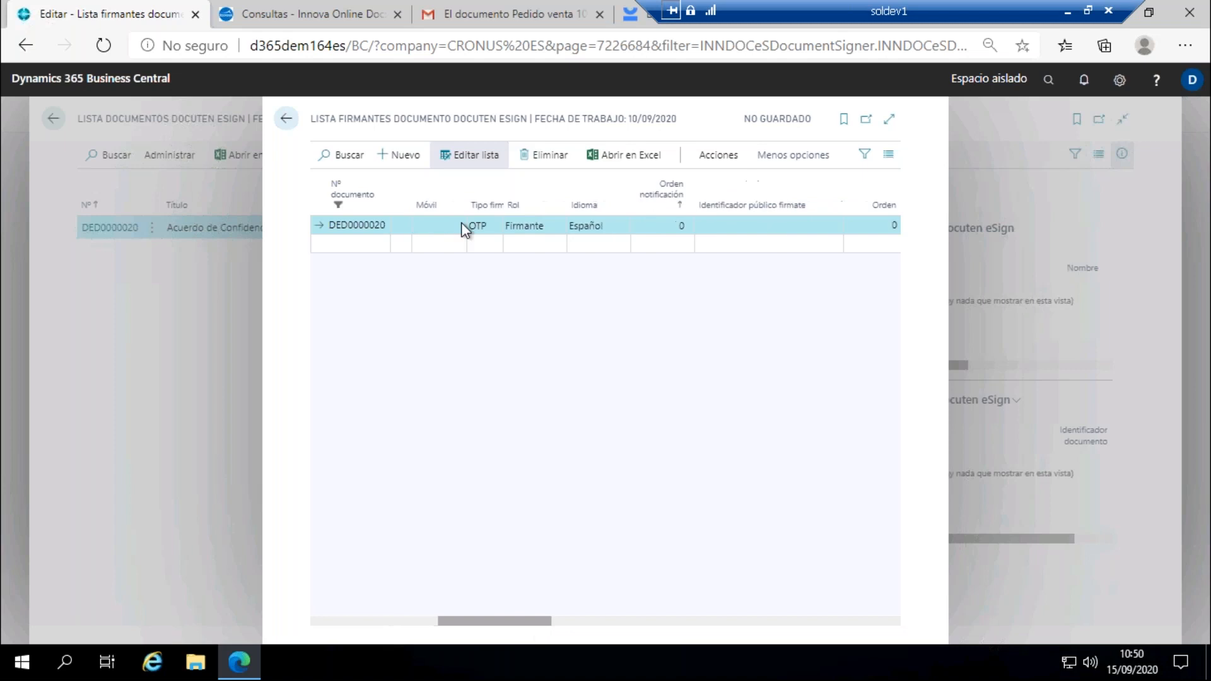
{"action": "left_click_drag", "start_coordinate": [460, 627], "coordinate": [441, 627]}
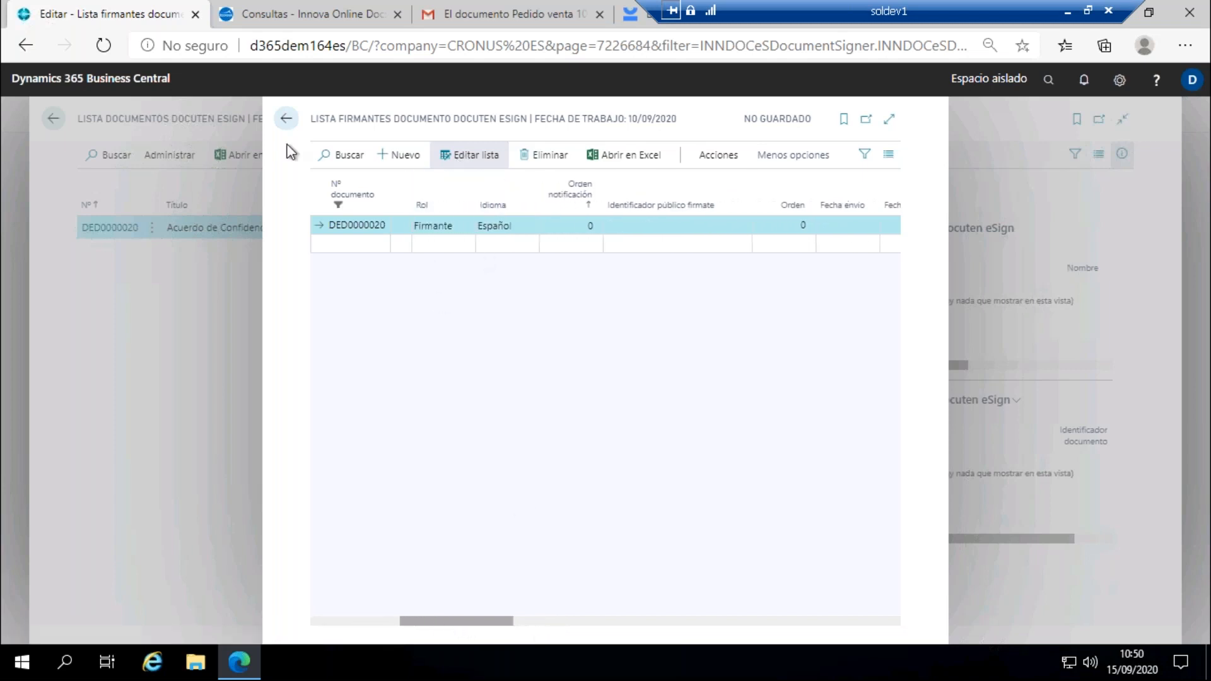
{"action": "left_click", "coordinate": [286, 120]}
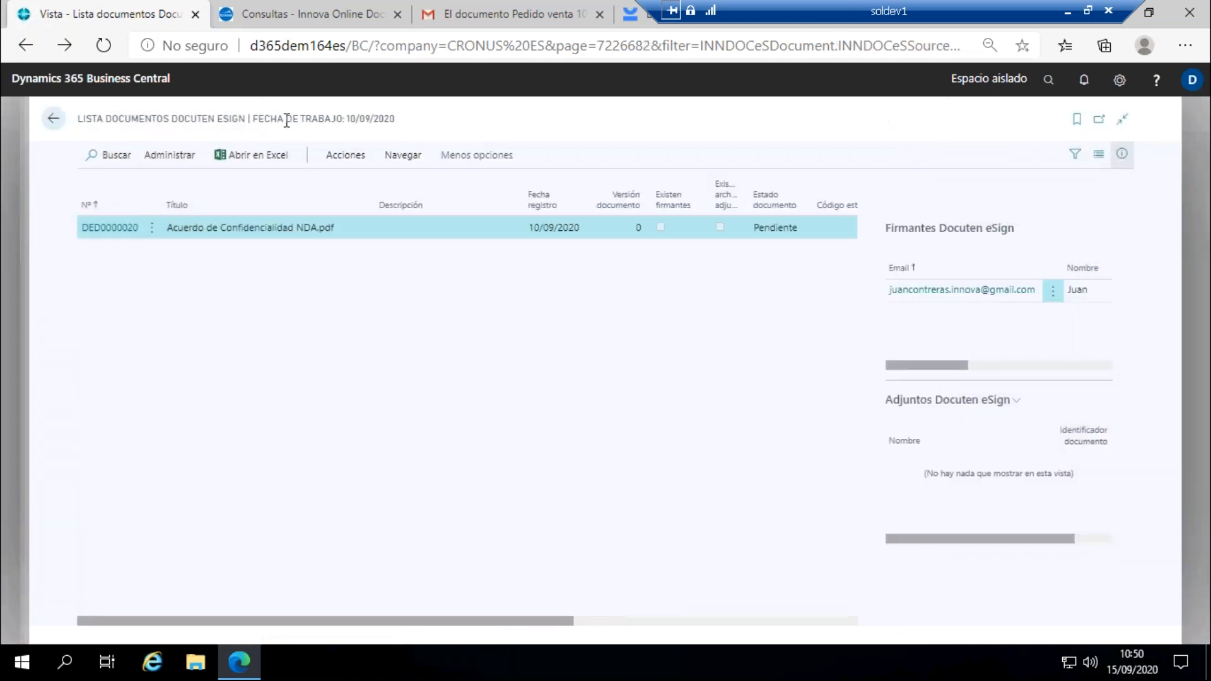
{"action": "left_click", "coordinate": [345, 156]}
{"action": "left_click", "coordinate": [265, 189]}
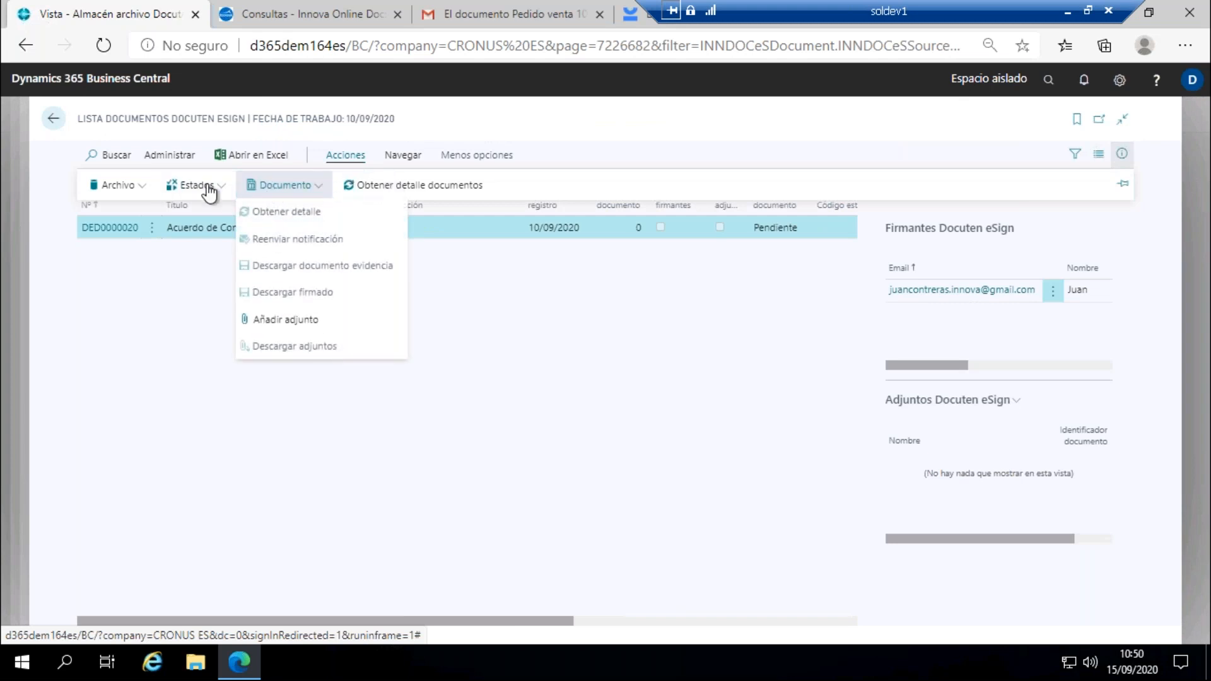
{"action": "left_click", "coordinate": [189, 187]}
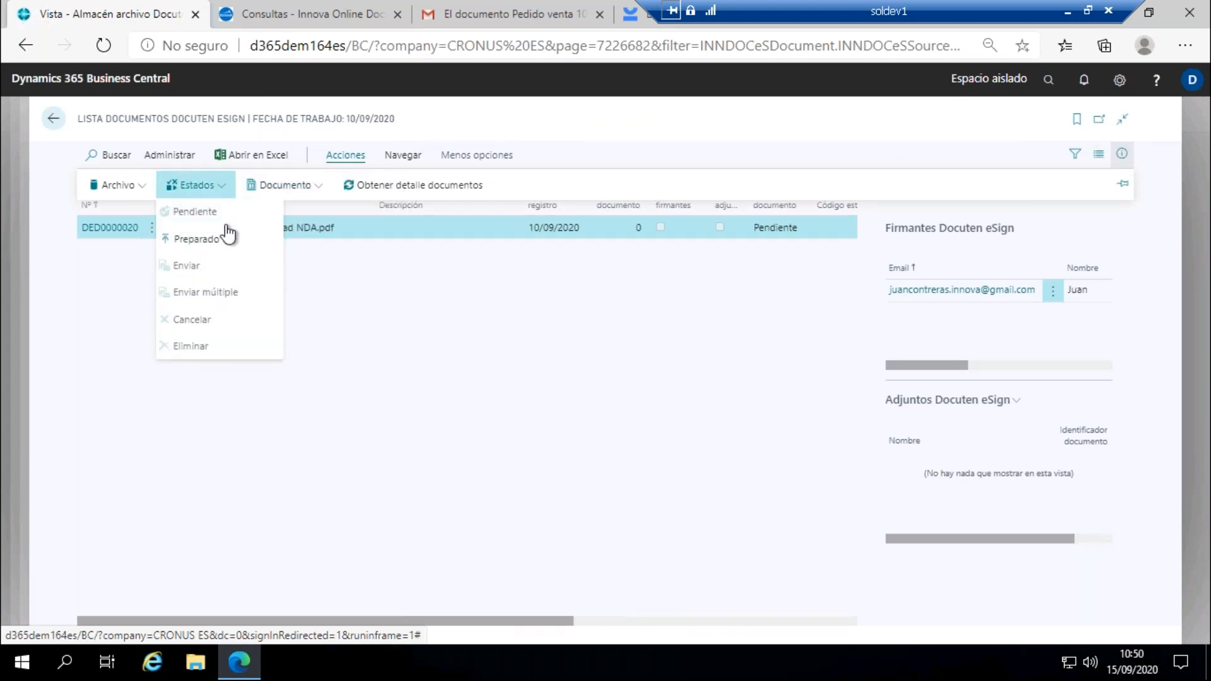
{"action": "left_click", "coordinate": [200, 240]}
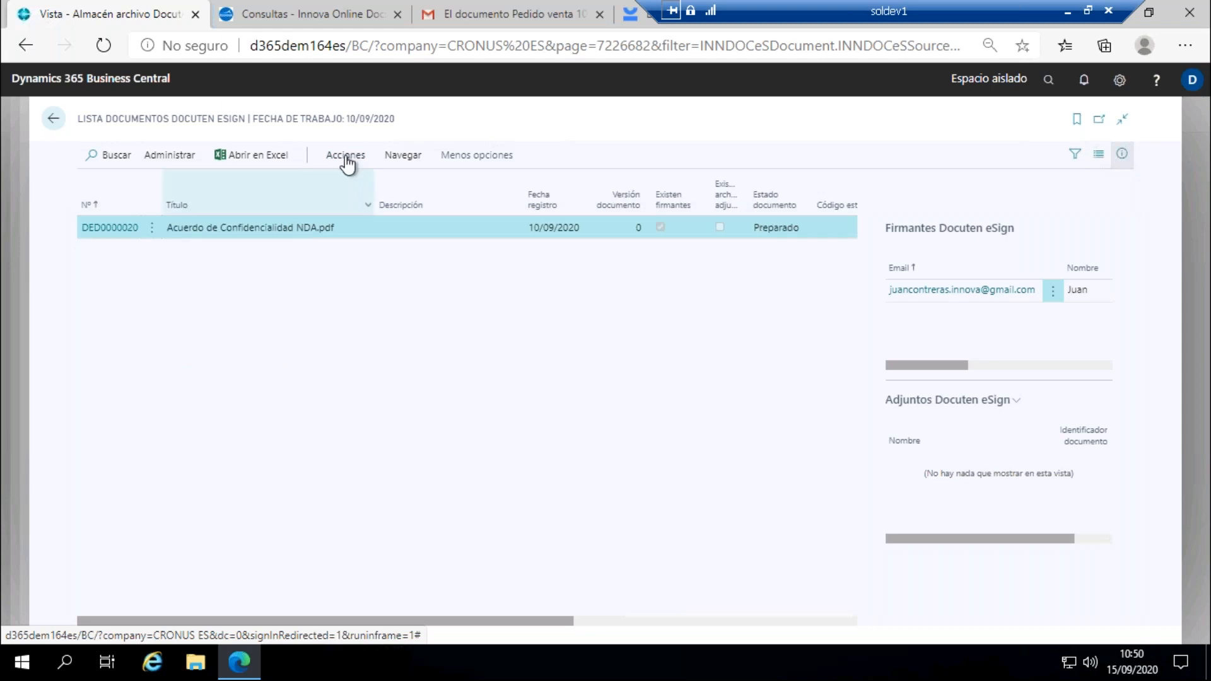
Step: Send the prepared document DED0000020 to Docuten for signature and accept the notice
{"action": "left_click", "coordinate": [345, 155]}
{"action": "left_click", "coordinate": [193, 185]}
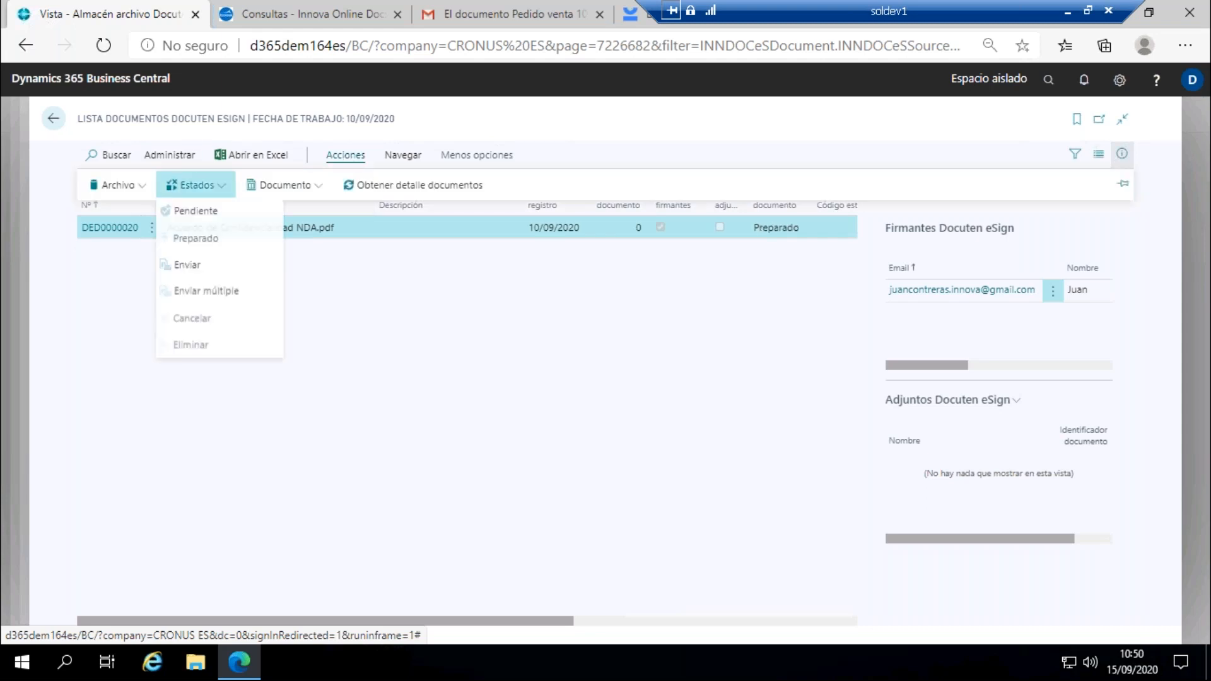
{"action": "left_click", "coordinate": [182, 270]}
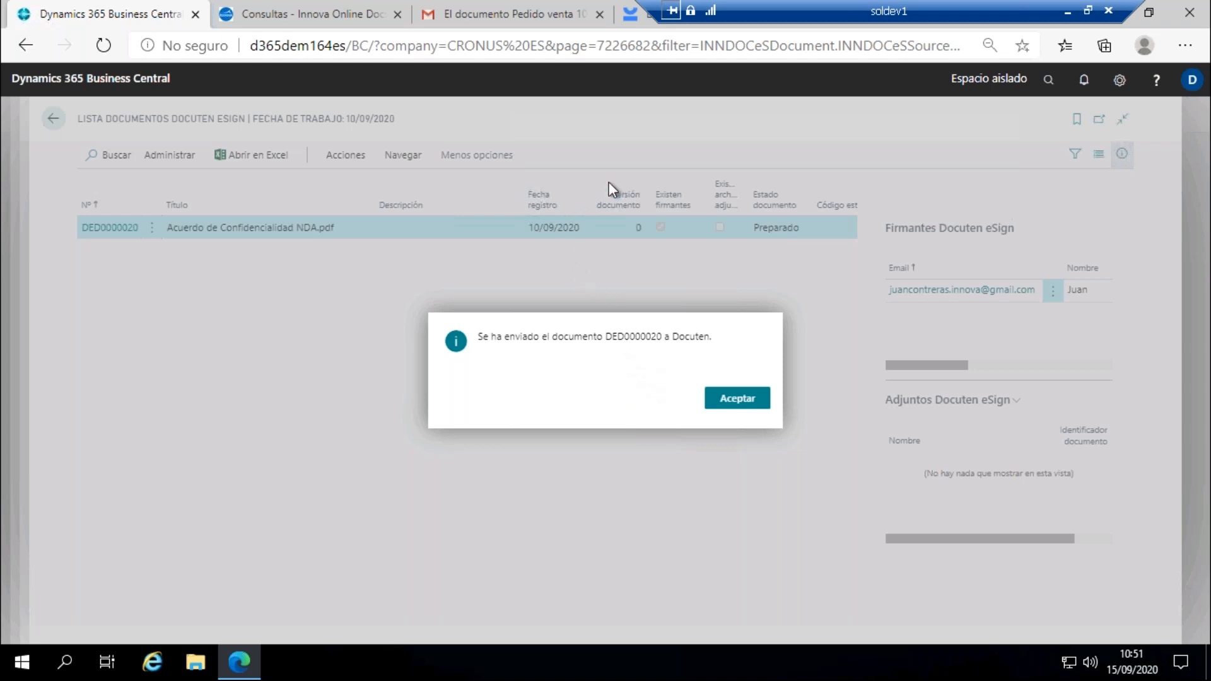
{"action": "left_click", "coordinate": [734, 400]}
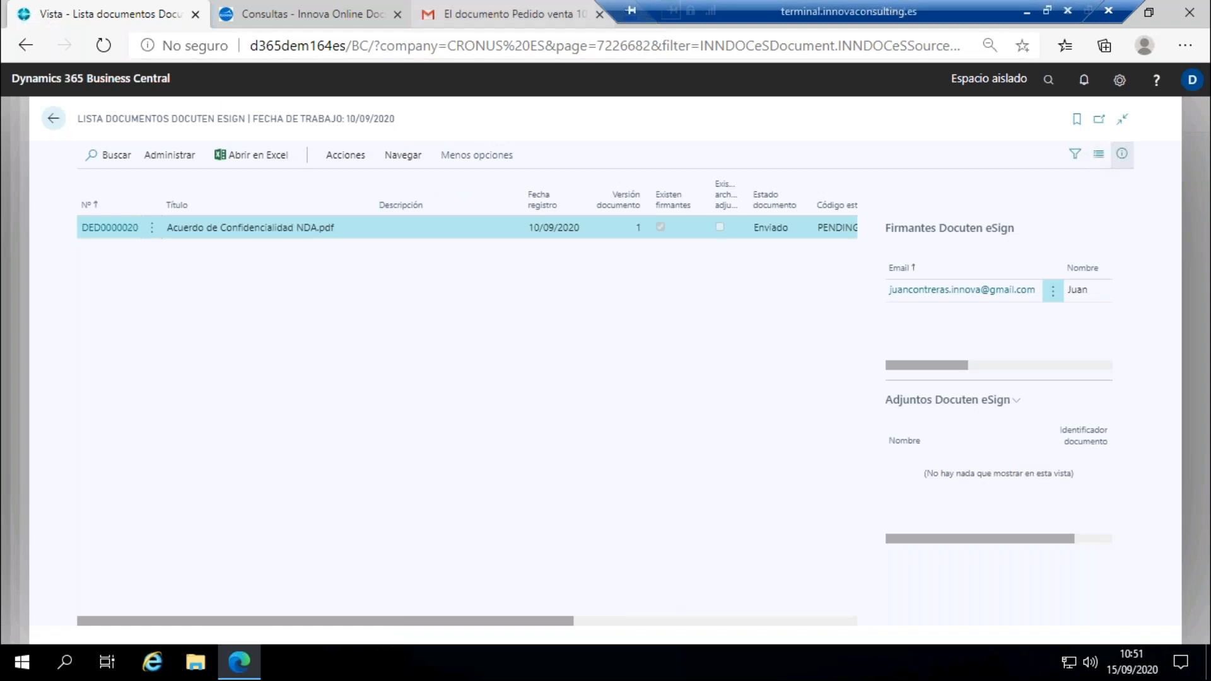
Step: Switch to Gmail, open the signature request e-mail for Acuerdo de Confidencialidad NDA.pdf and follow its link to view and sign the document
{"action": "left_click", "coordinate": [505, 14]}
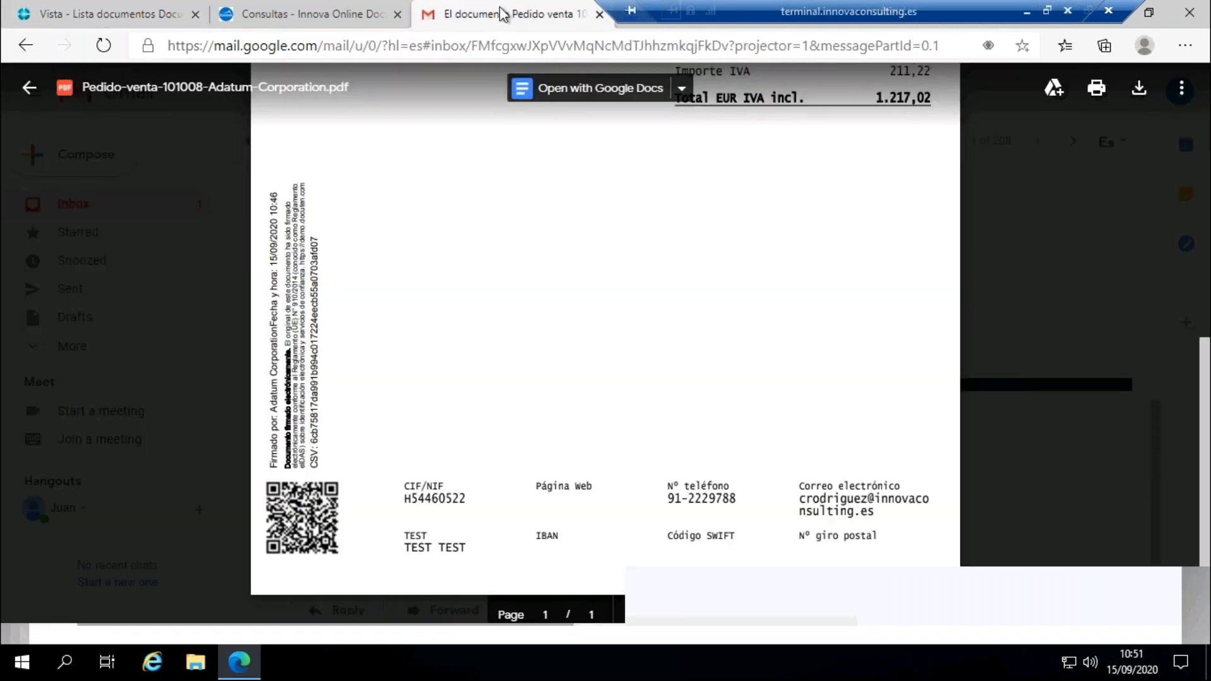
{"action": "left_click", "coordinate": [29, 88]}
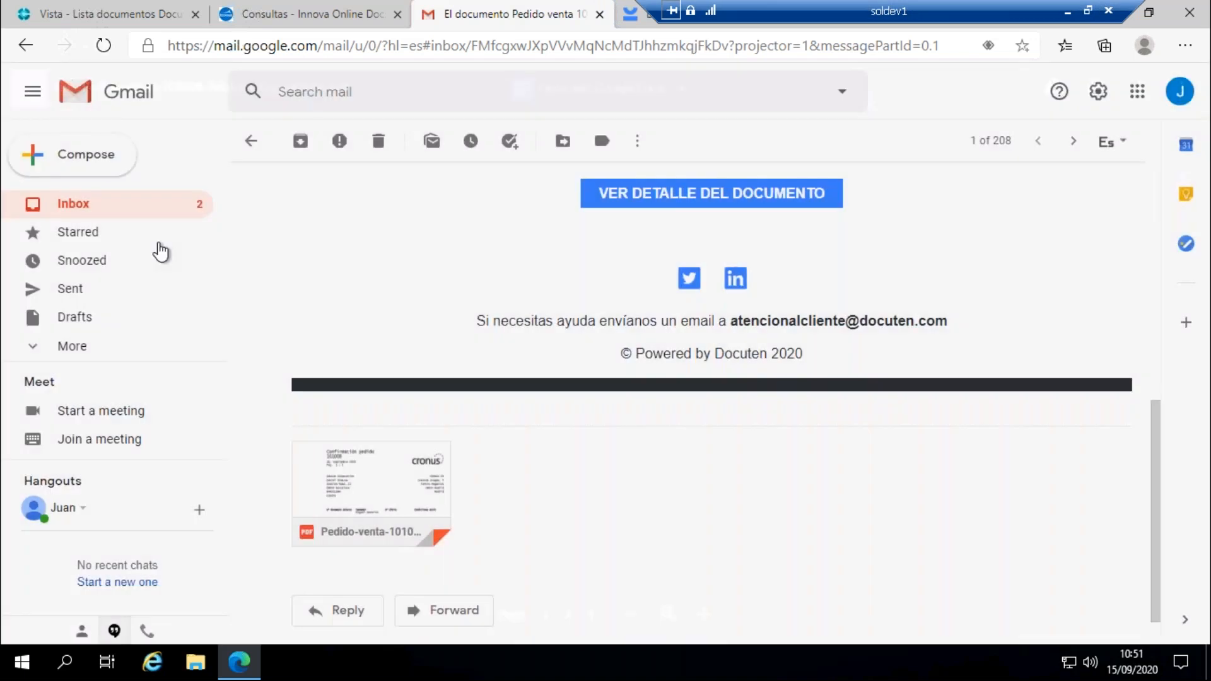
{"action": "left_click", "coordinate": [74, 208]}
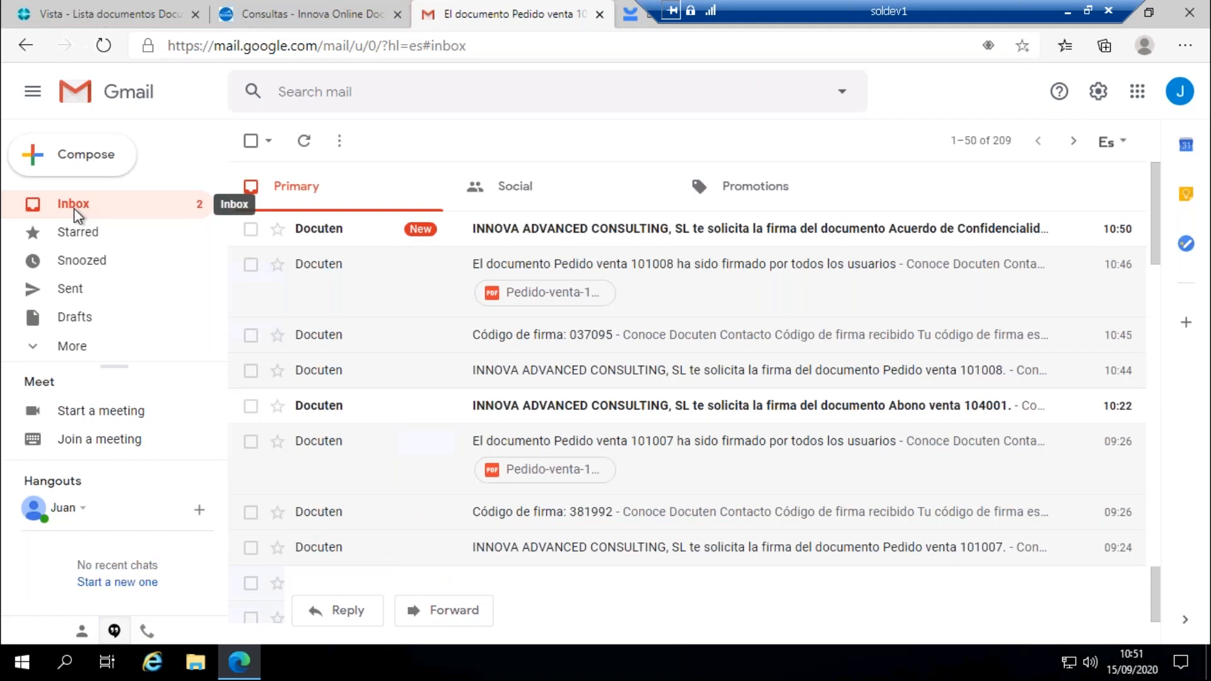
{"action": "left_click", "coordinate": [582, 230]}
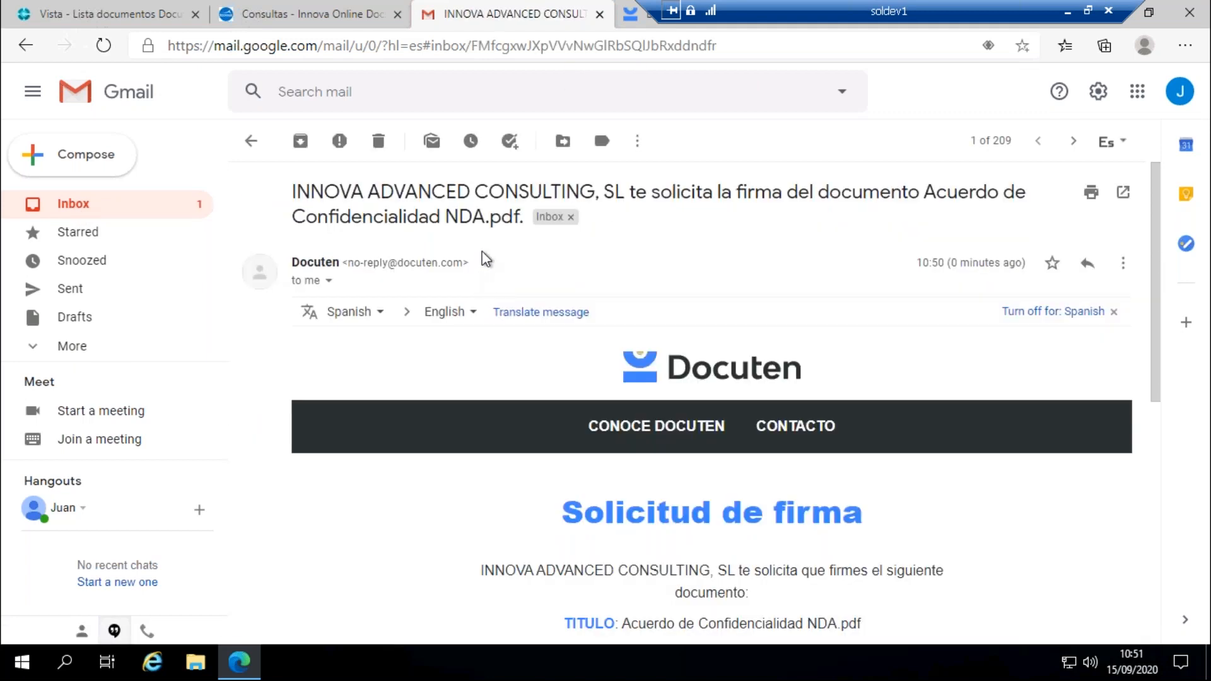
{"action": "scroll", "coordinate": [486, 259], "scroll_direction": "down", "scroll_amount": 5}
{"action": "left_click", "coordinate": [689, 489]}
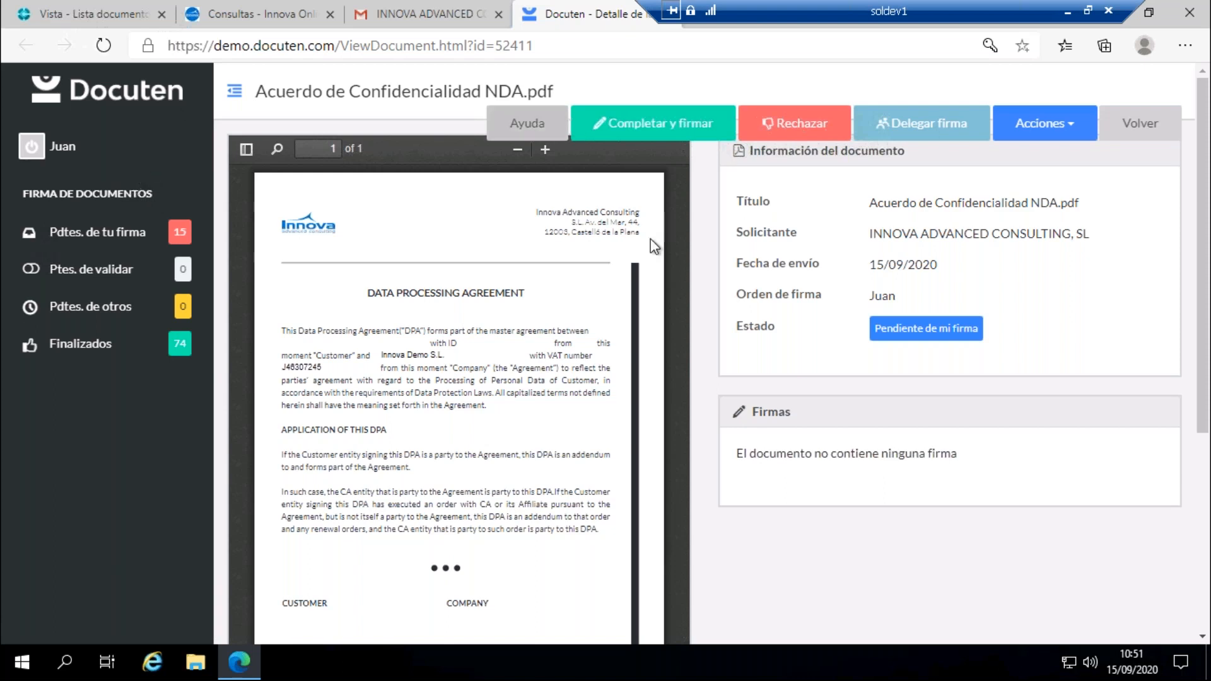
Step: Start completing the NDA and fill the opening paragraph's customer name with xxxxxxx and its ID with xxxxxxxxx
{"action": "left_click", "coordinate": [638, 119]}
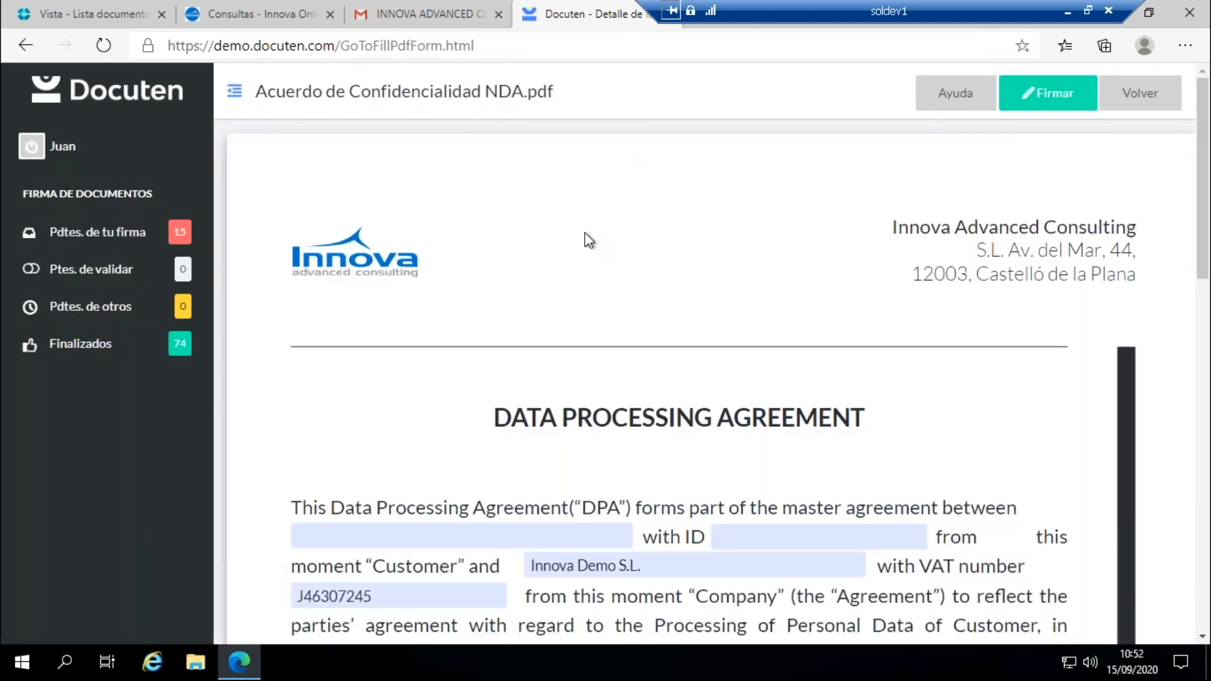
{"action": "scroll", "coordinate": [589, 239], "scroll_direction": "down", "scroll_amount": 3}
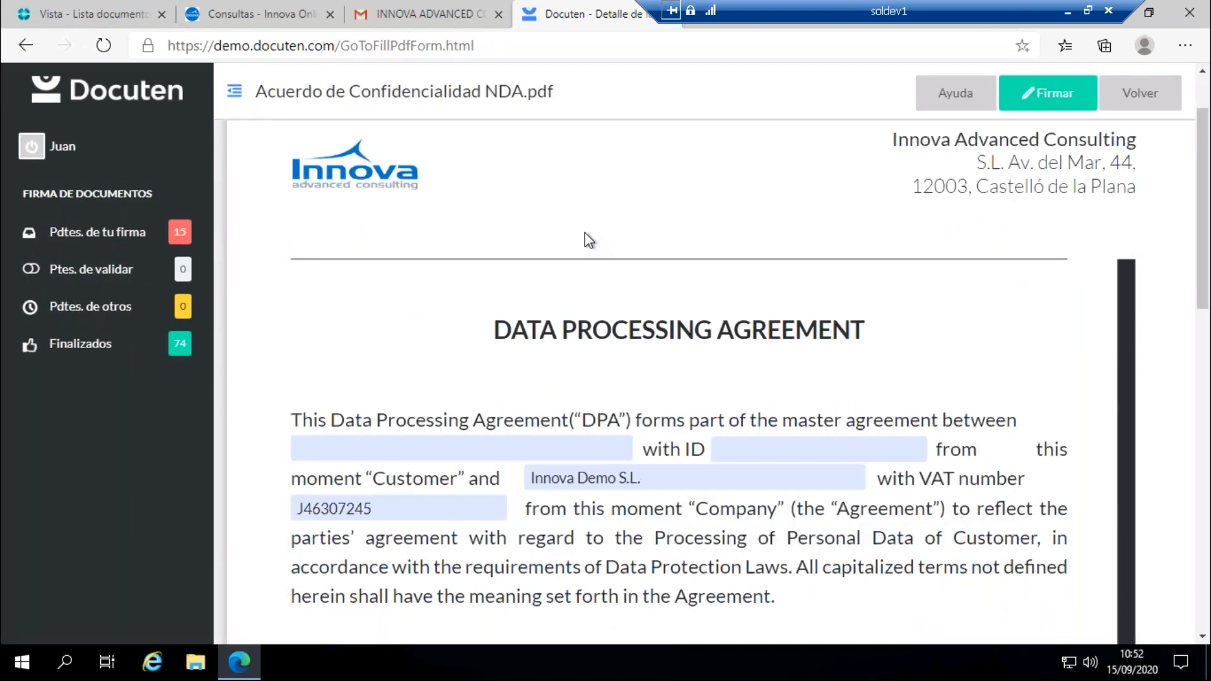
{"action": "left_click", "coordinate": [665, 390]}
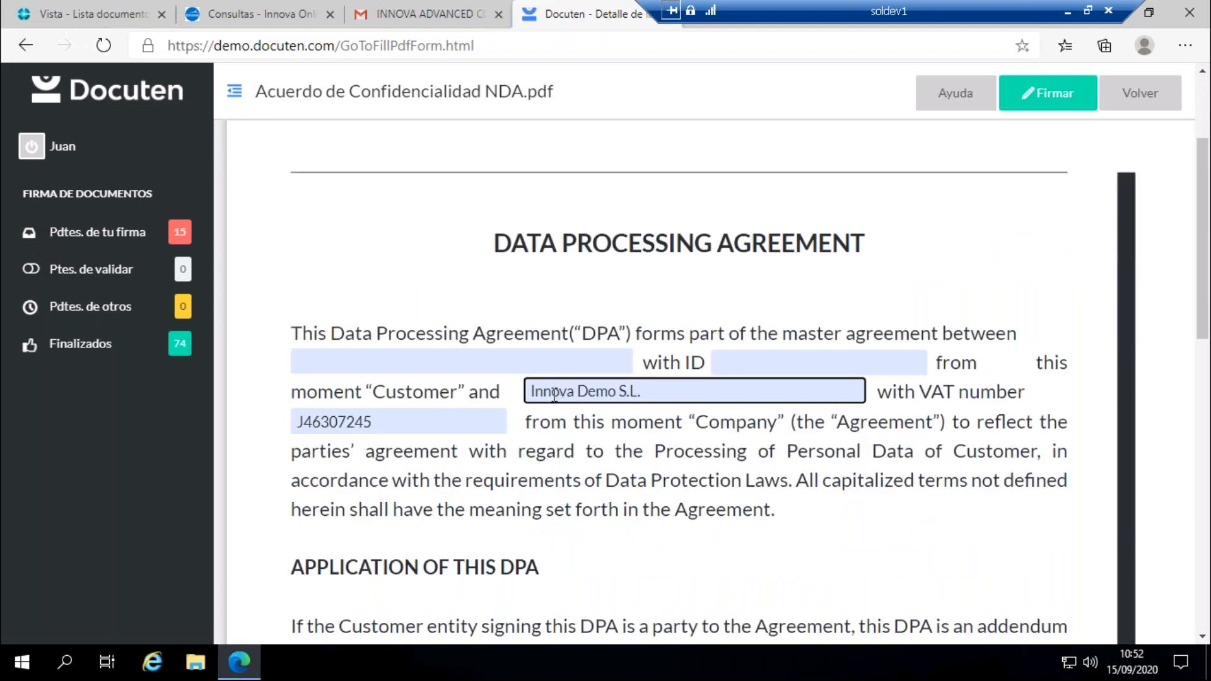
{"action": "key", "text": "Tab"}
{"action": "left_click", "coordinate": [593, 382]}
{"action": "left_click", "coordinate": [647, 359]}
{"action": "left_click", "coordinate": [615, 389]}
{"action": "left_click", "coordinate": [377, 359]}
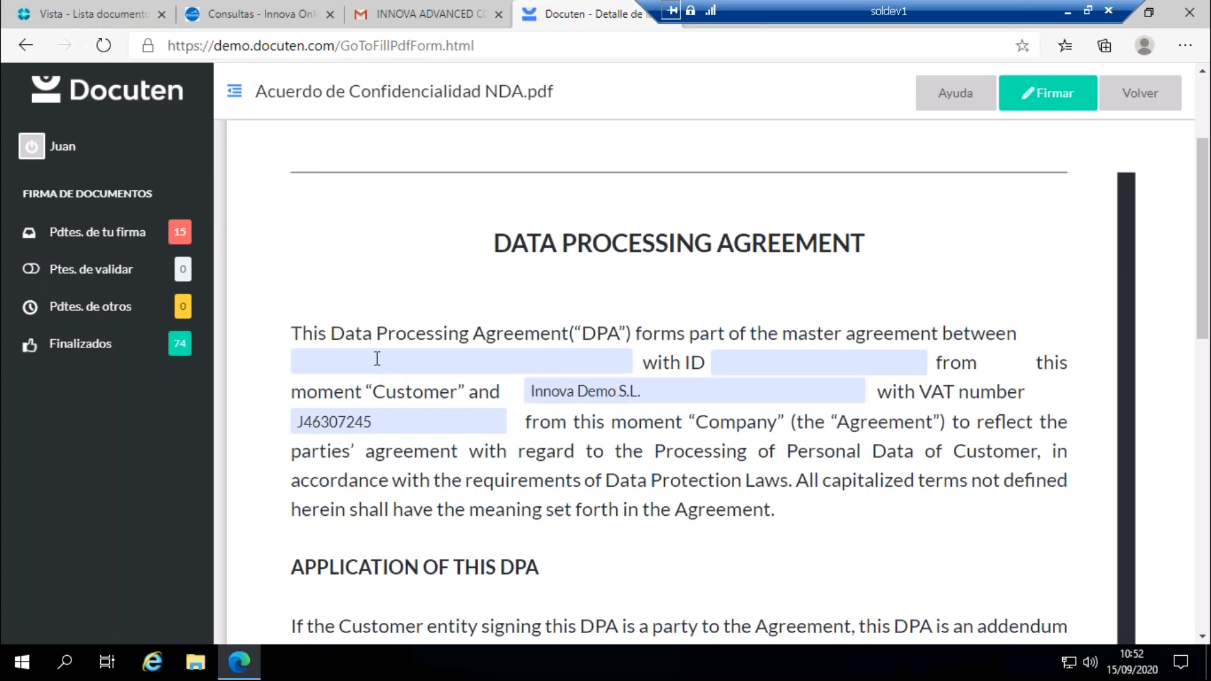
{"action": "left_click", "coordinate": [481, 282]}
{"action": "left_click", "coordinate": [421, 360]}
{"action": "left_click", "coordinate": [421, 361]}
{"action": "left_click", "coordinate": [452, 389]}
{"action": "left_click", "coordinate": [743, 360]}
{"action": "left_click", "coordinate": [754, 398]}
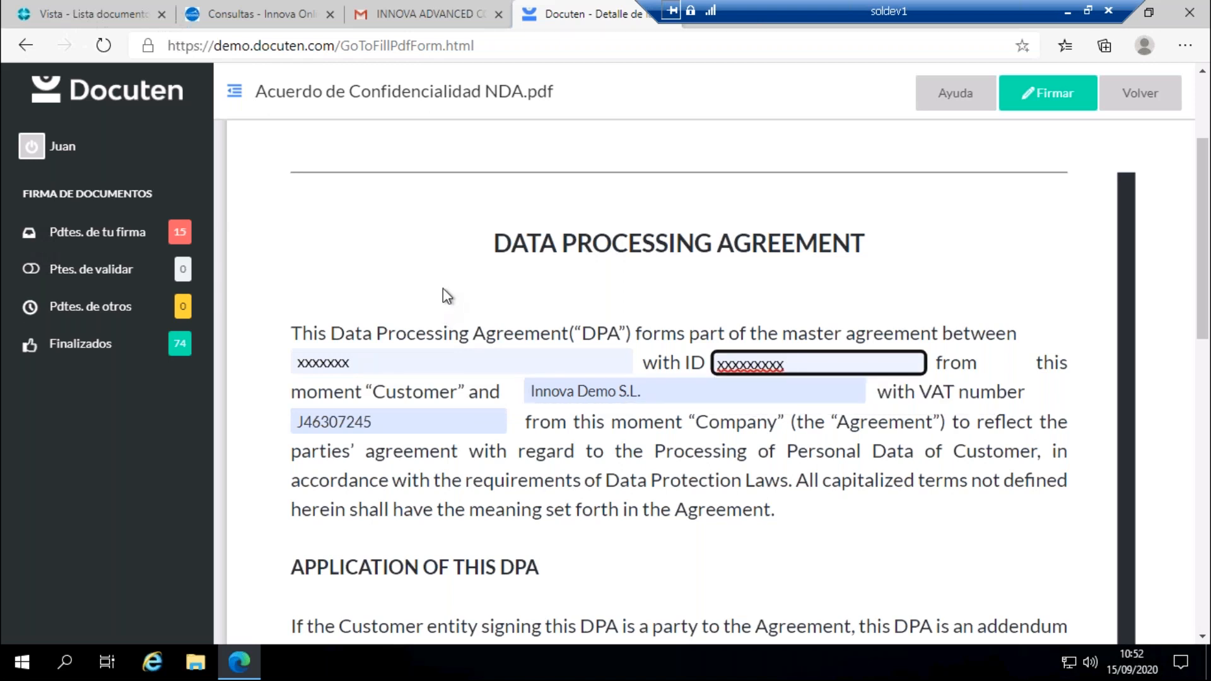
Step: Fill in the Name, ID and Job Title fields of the agreement's CUSTOMER block with xxxx
{"action": "scroll", "coordinate": [443, 288], "scroll_direction": "down", "scroll_amount": 3}
{"action": "scroll", "coordinate": [442, 287], "scroll_direction": "down", "scroll_amount": 8}
{"action": "left_click", "coordinate": [462, 433]}
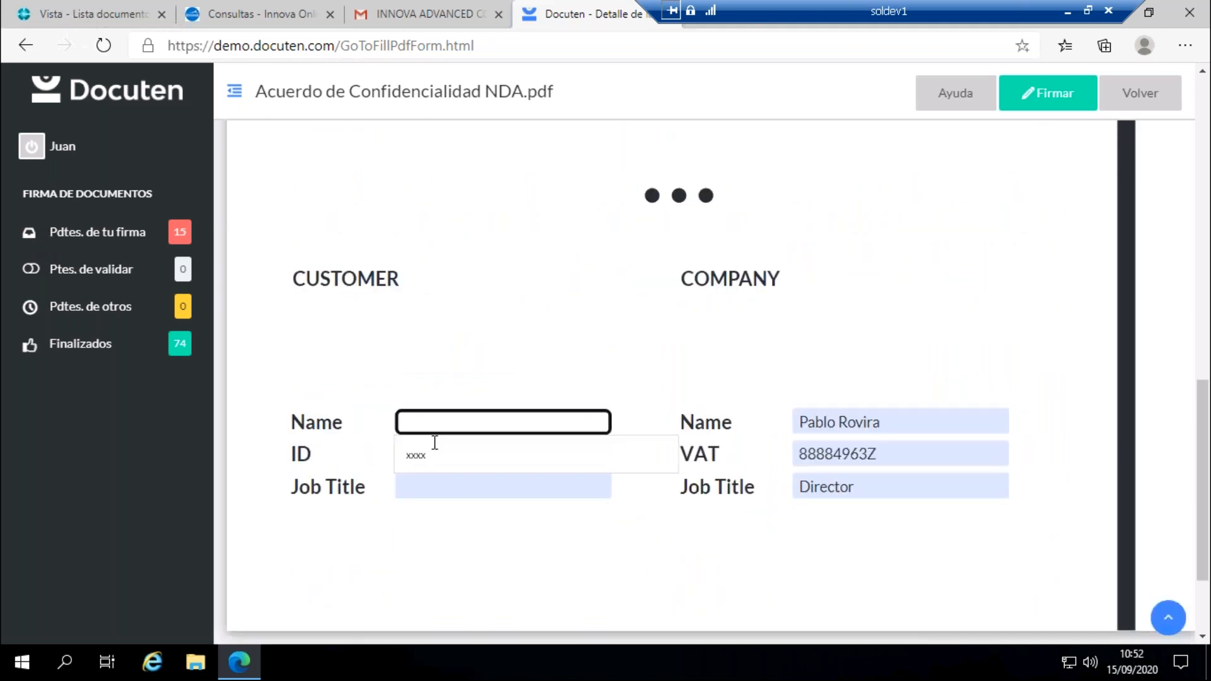
{"action": "left_click", "coordinate": [457, 447]}
{"action": "left_click", "coordinate": [456, 445]}
{"action": "left_click", "coordinate": [434, 486]}
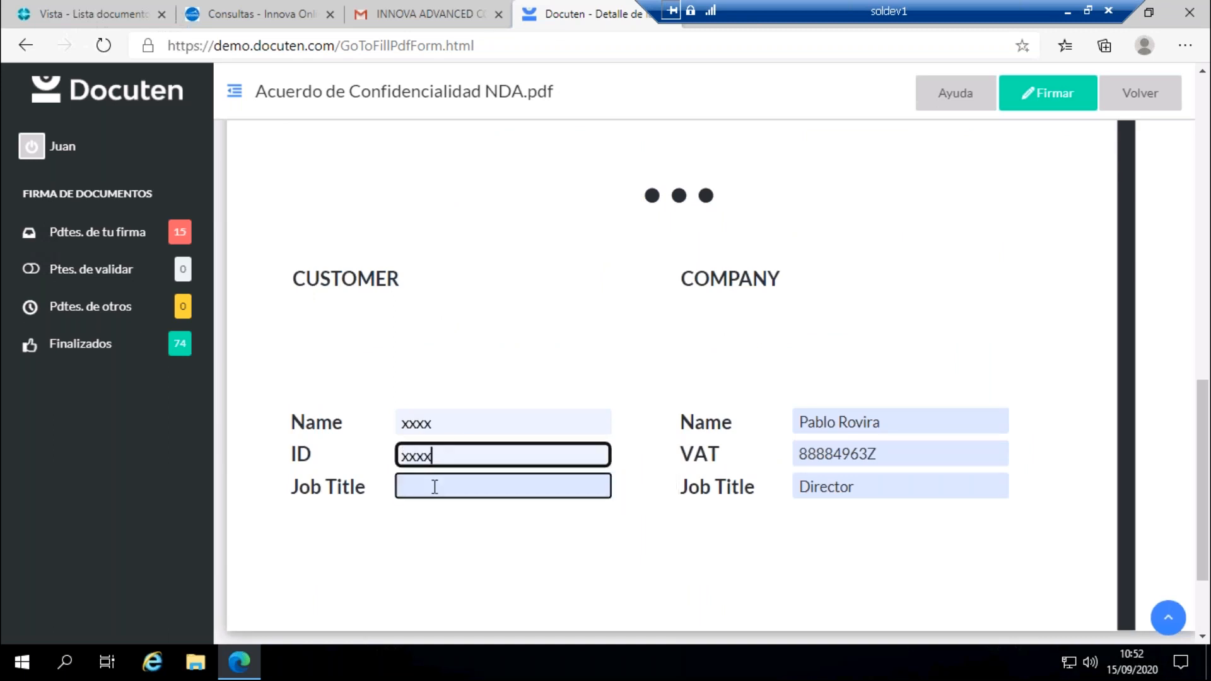
{"action": "left_click", "coordinate": [434, 486]}
{"action": "left_click", "coordinate": [427, 519]}
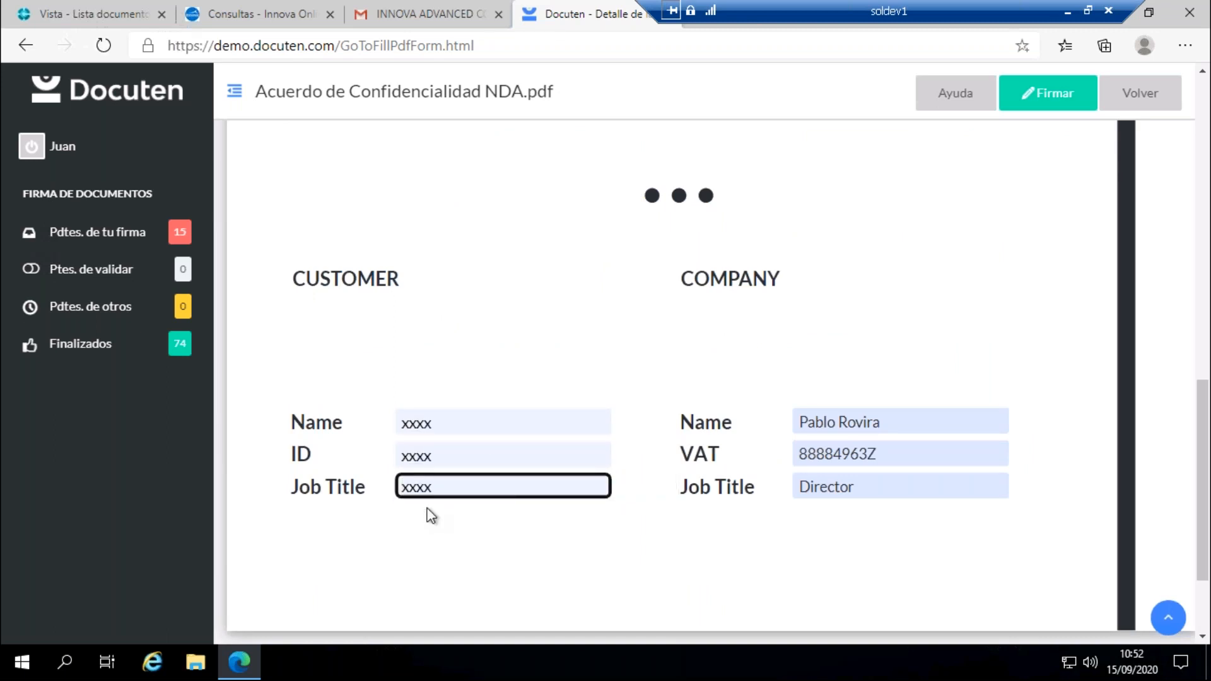
Step: Review the completed NDA form and submit it for signing to request a signature code
{"action": "scroll", "coordinate": [431, 516], "scroll_direction": "up", "scroll_amount": 3}
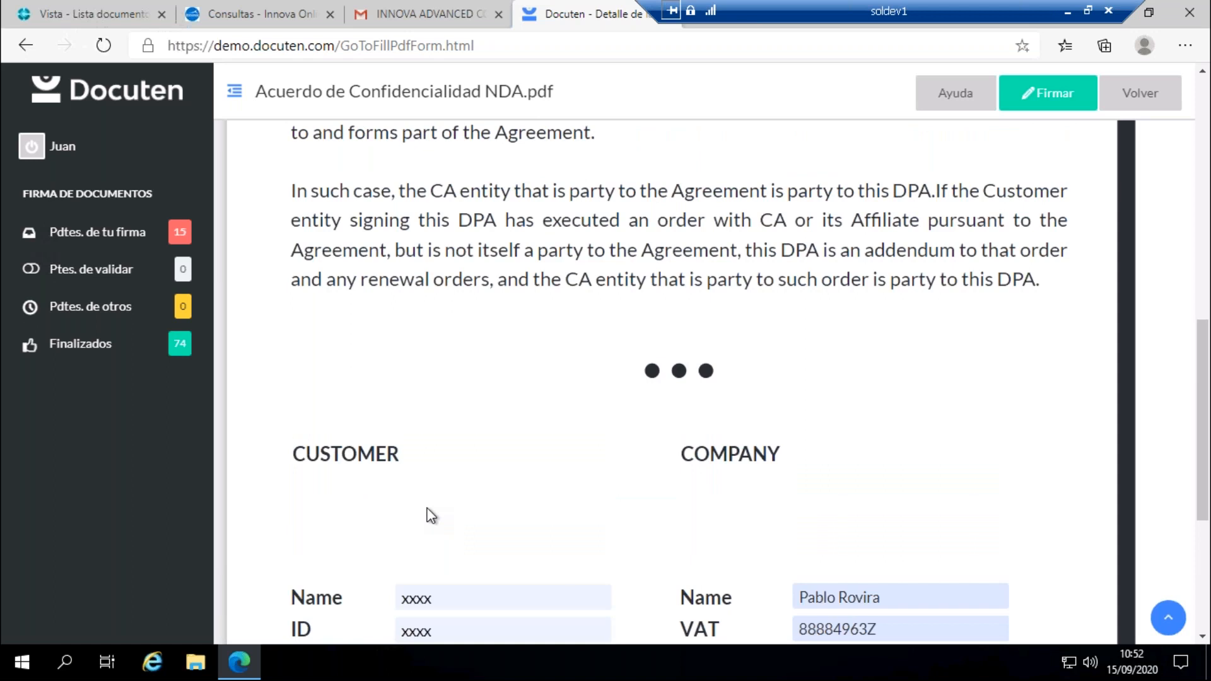
{"action": "scroll", "coordinate": [431, 516], "scroll_direction": "up", "scroll_amount": 3}
{"action": "scroll", "coordinate": [431, 516], "scroll_direction": "up", "scroll_amount": 4}
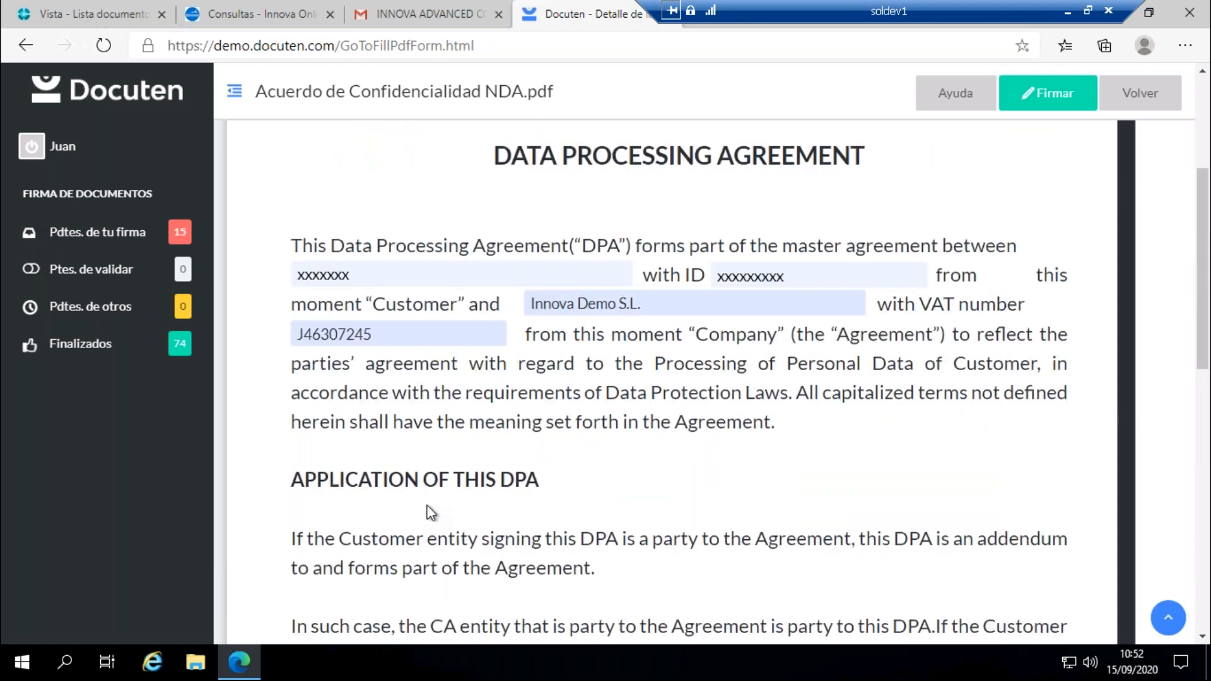
{"action": "scroll", "coordinate": [431, 513], "scroll_direction": "up", "scroll_amount": 4}
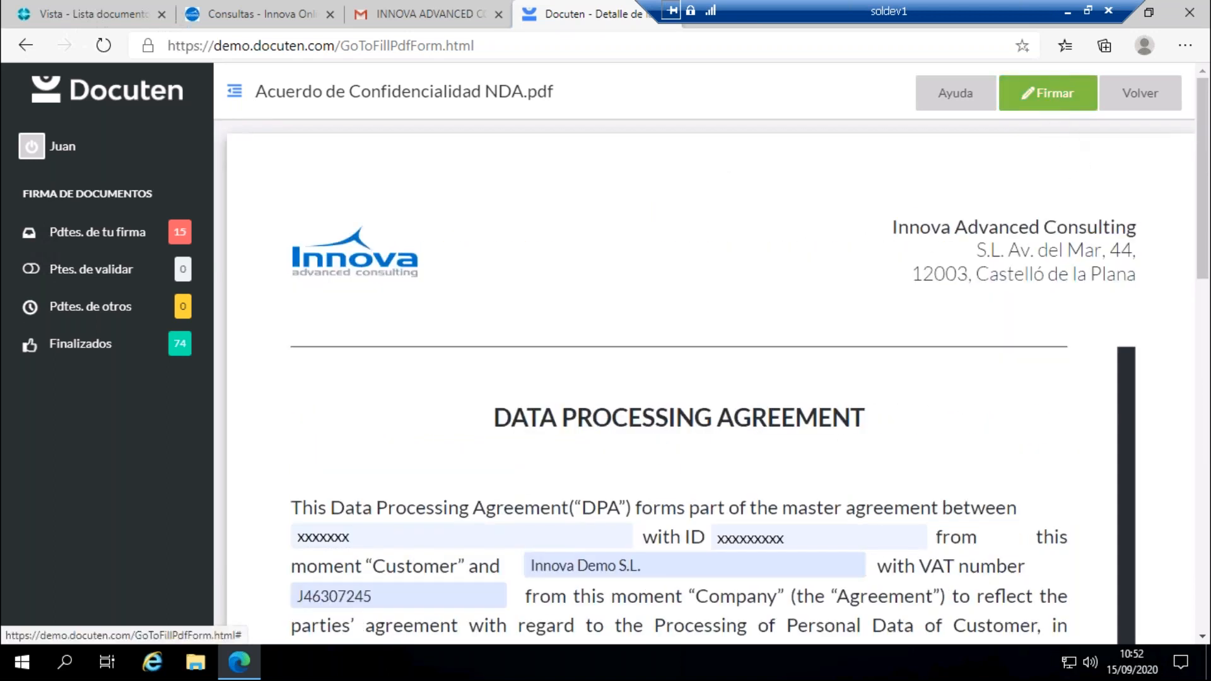
{"action": "left_click", "coordinate": [1048, 93]}
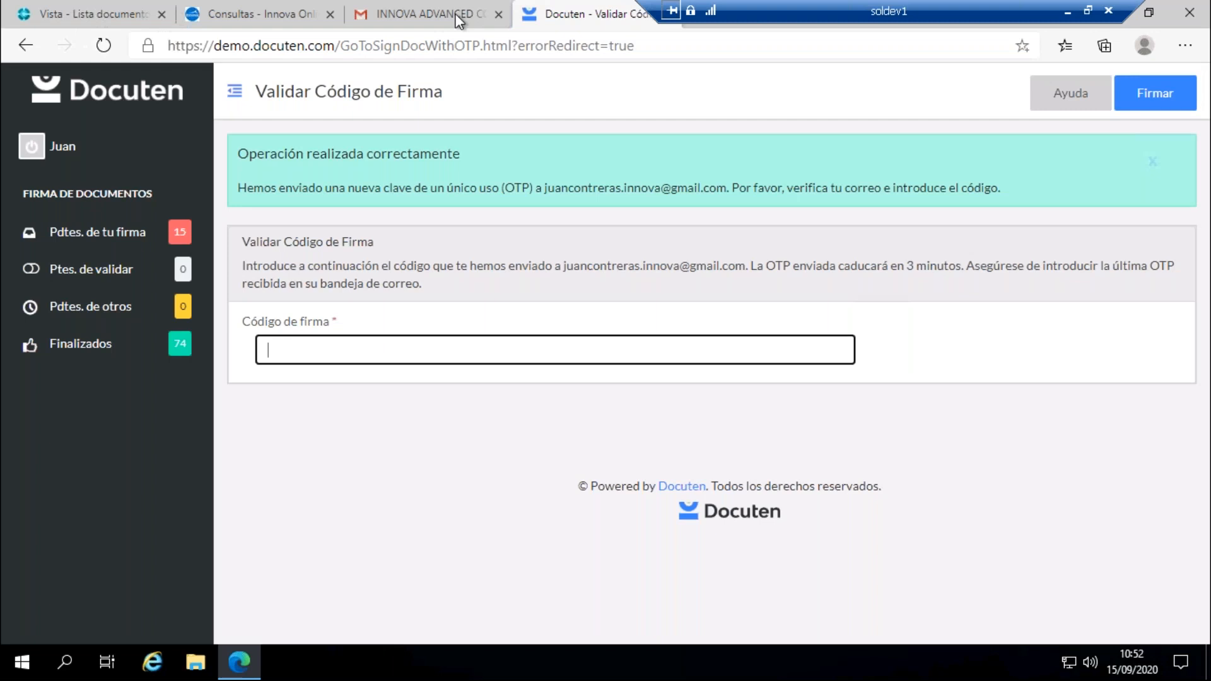
Step: Switch to Gmail, open the newest Docuten signature code e-mail and copy the one-time code from its text
{"action": "left_click", "coordinate": [457, 17]}
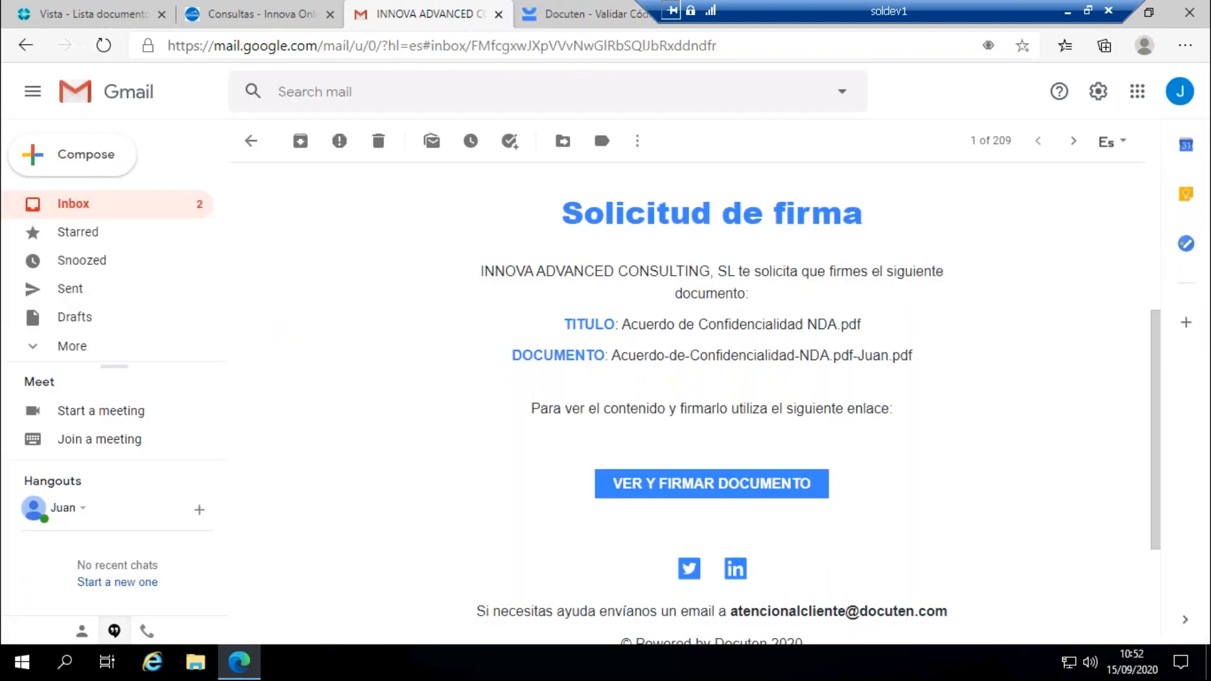
{"action": "left_click", "coordinate": [76, 205]}
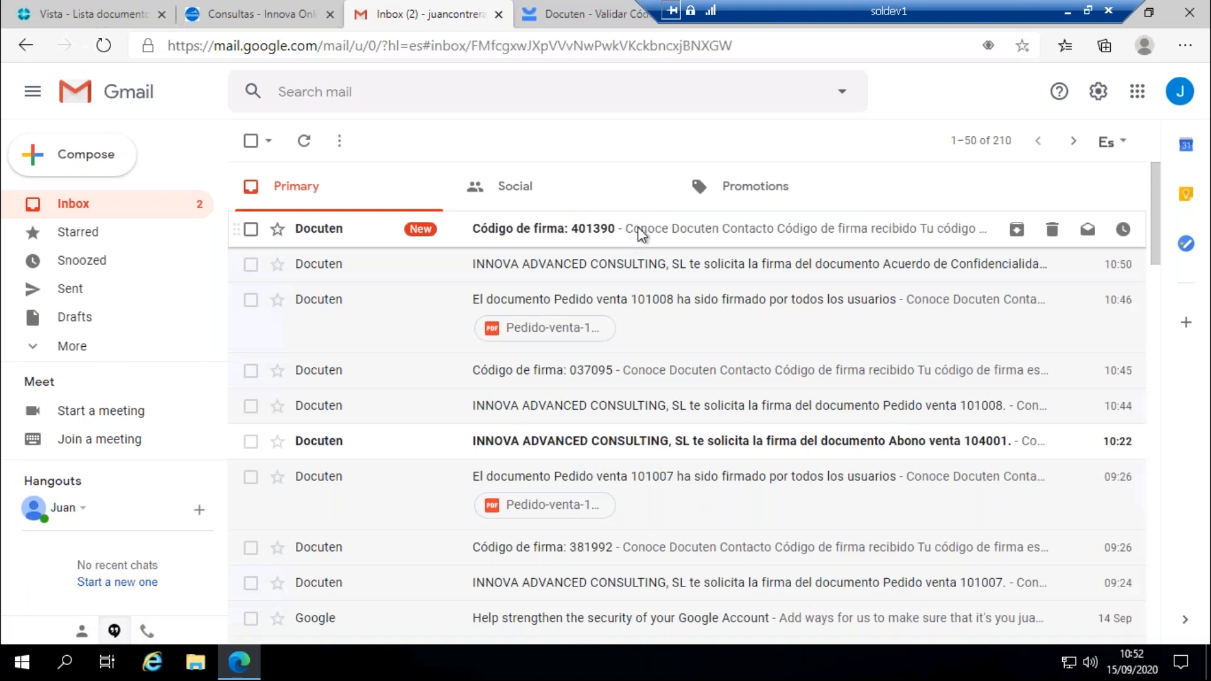
{"action": "left_click", "coordinate": [638, 227]}
{"action": "left_click_drag", "start_coordinate": [843, 546], "coordinate": [835, 547]}
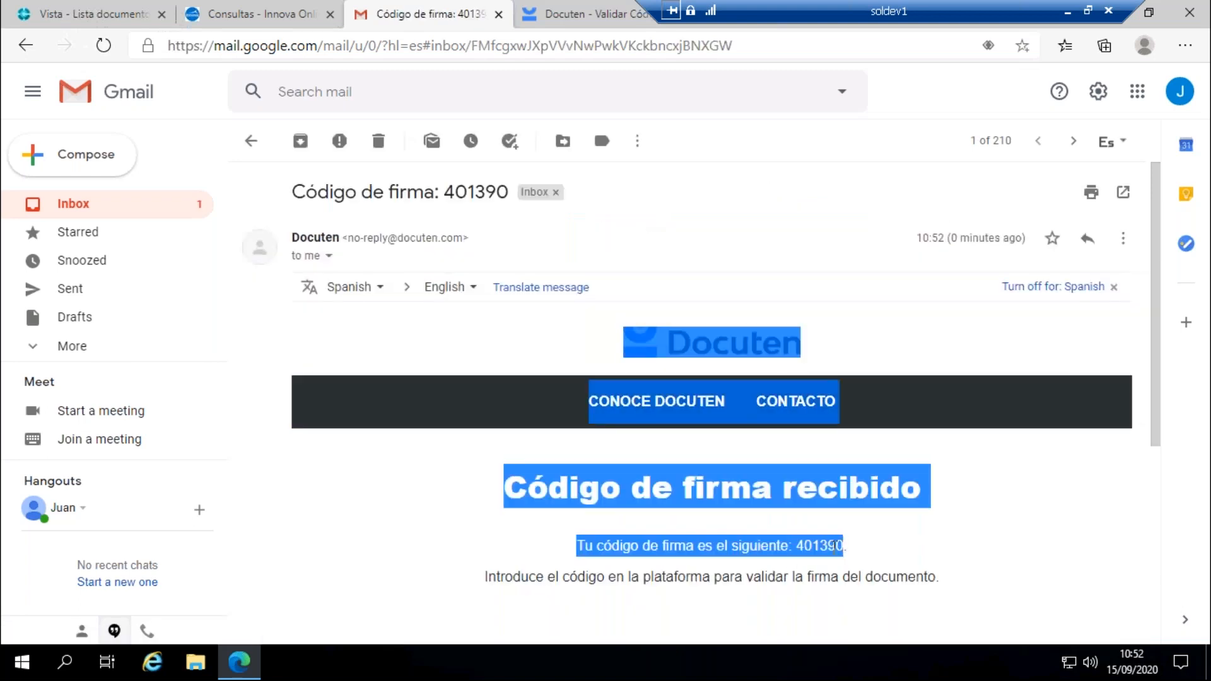
{"action": "left_click", "coordinate": [804, 546]}
{"action": "double_click", "coordinate": [802, 546]}
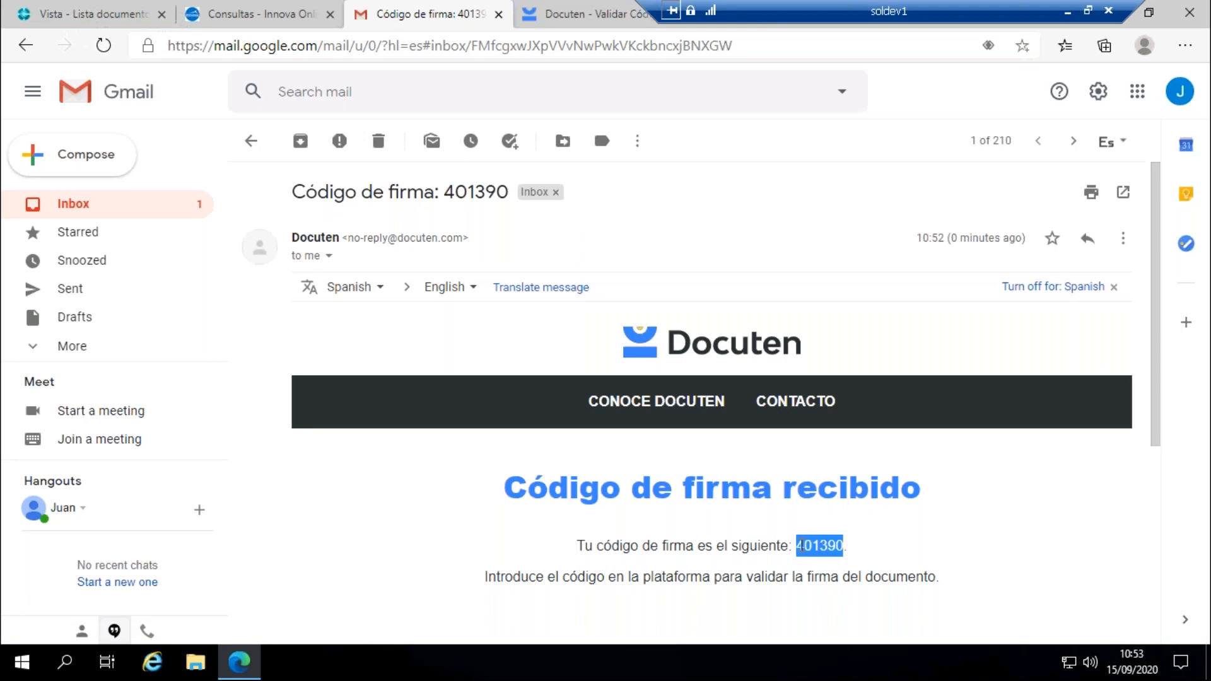
{"action": "right_click", "coordinate": [798, 546]}
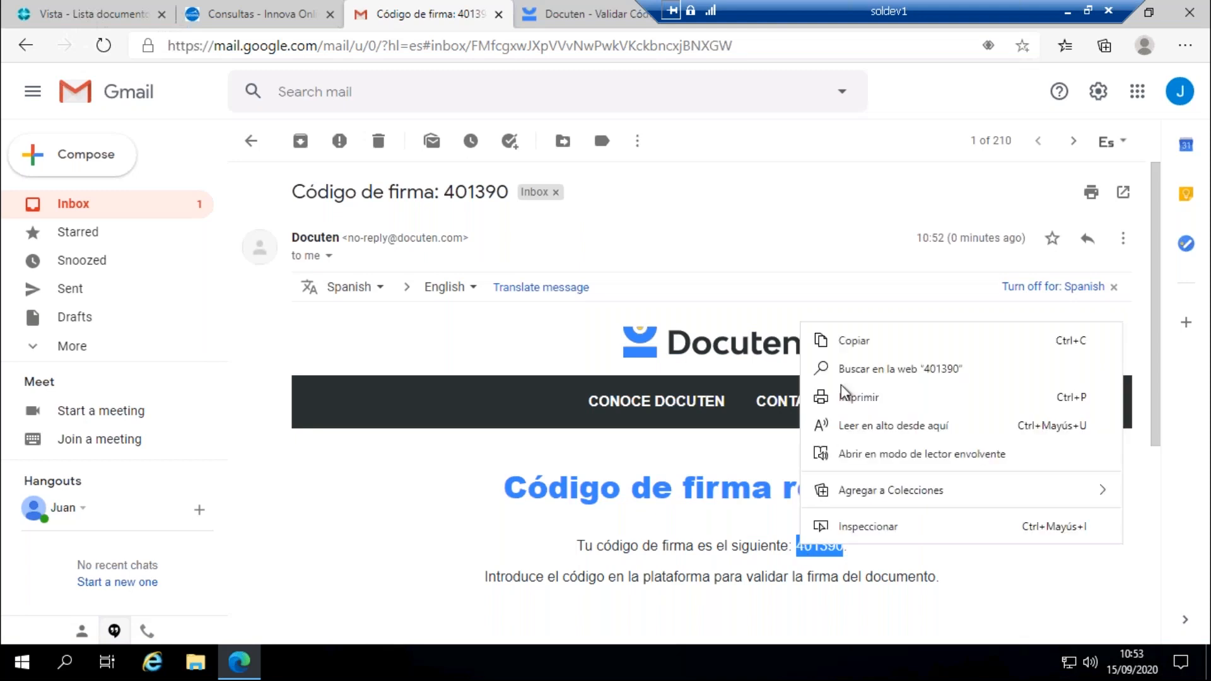
{"action": "left_click", "coordinate": [833, 341]}
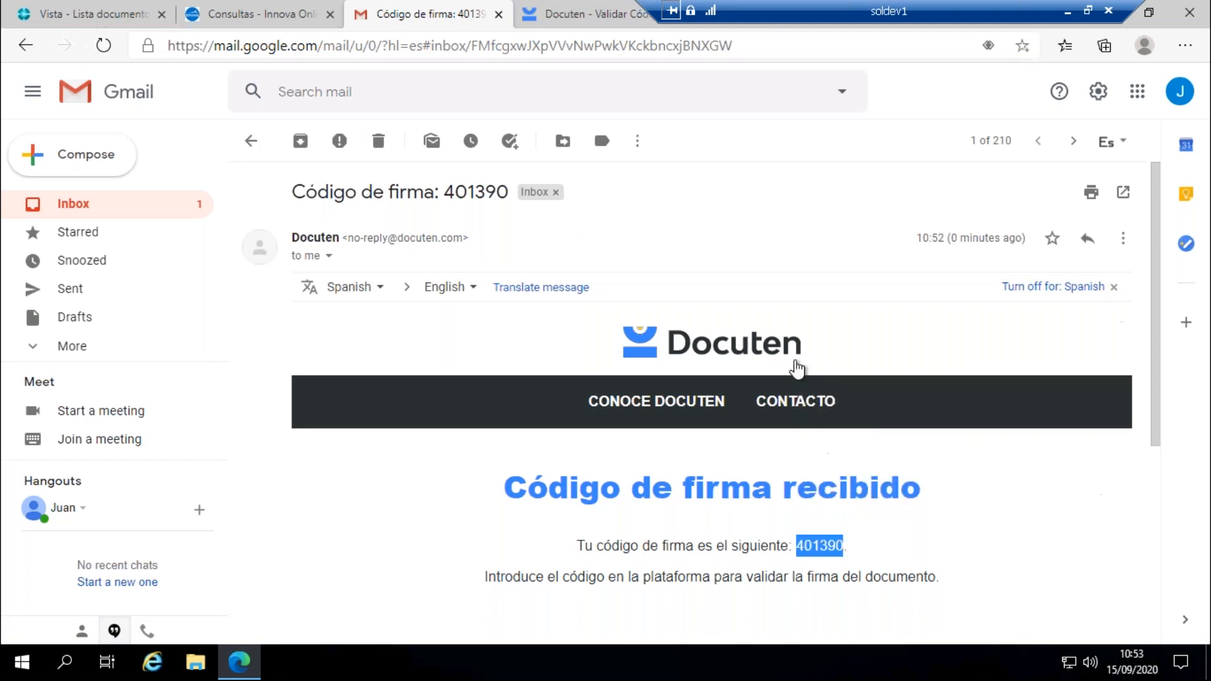
Step: Return to the Docuten validation page, paste the one-time code as the Código de firma and sign the NDA
{"action": "left_click", "coordinate": [579, 13]}
{"action": "right_click", "coordinate": [339, 350]}
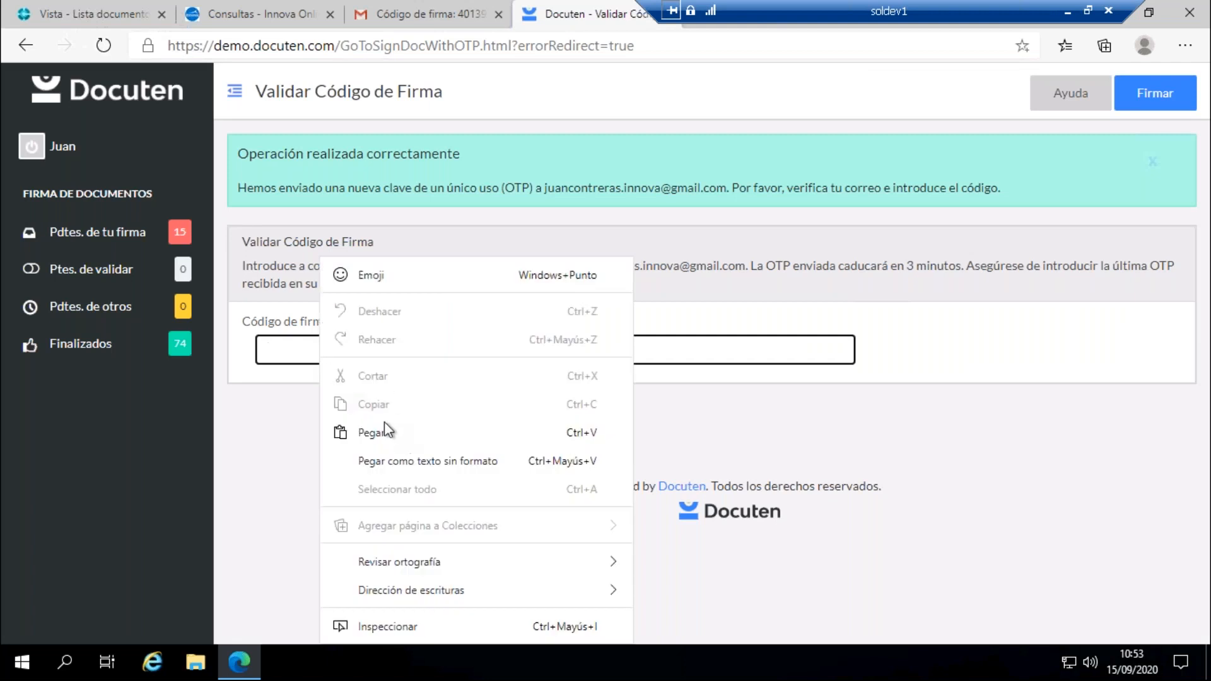
{"action": "left_click", "coordinate": [388, 433]}
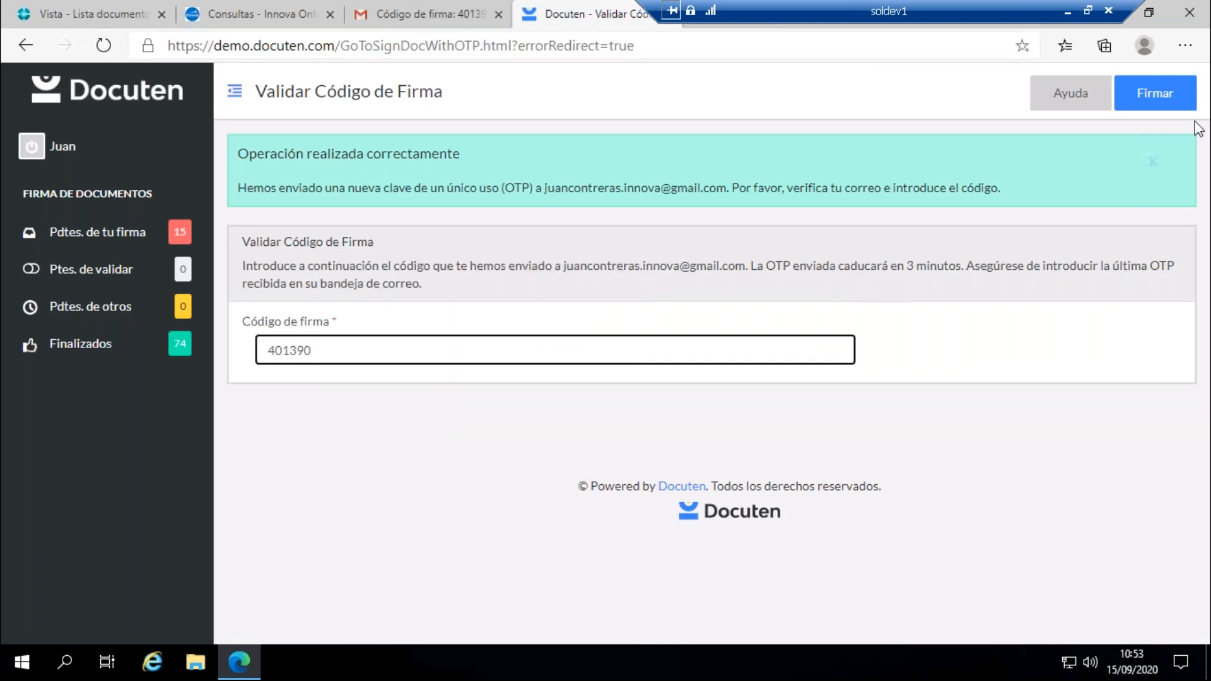
{"action": "left_click", "coordinate": [1170, 101]}
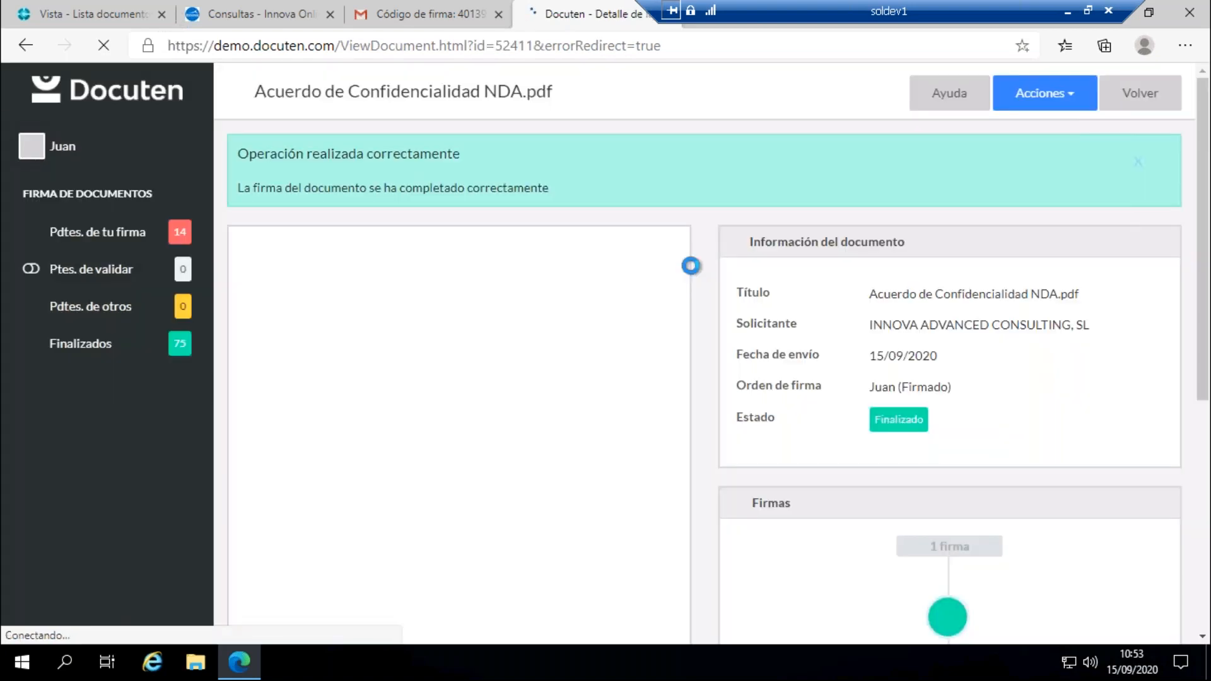
Step: Return Gmail to the inbox, switch to Business Central and run Obtener detalle documentos for the sent NDA
{"action": "left_click", "coordinate": [404, 20]}
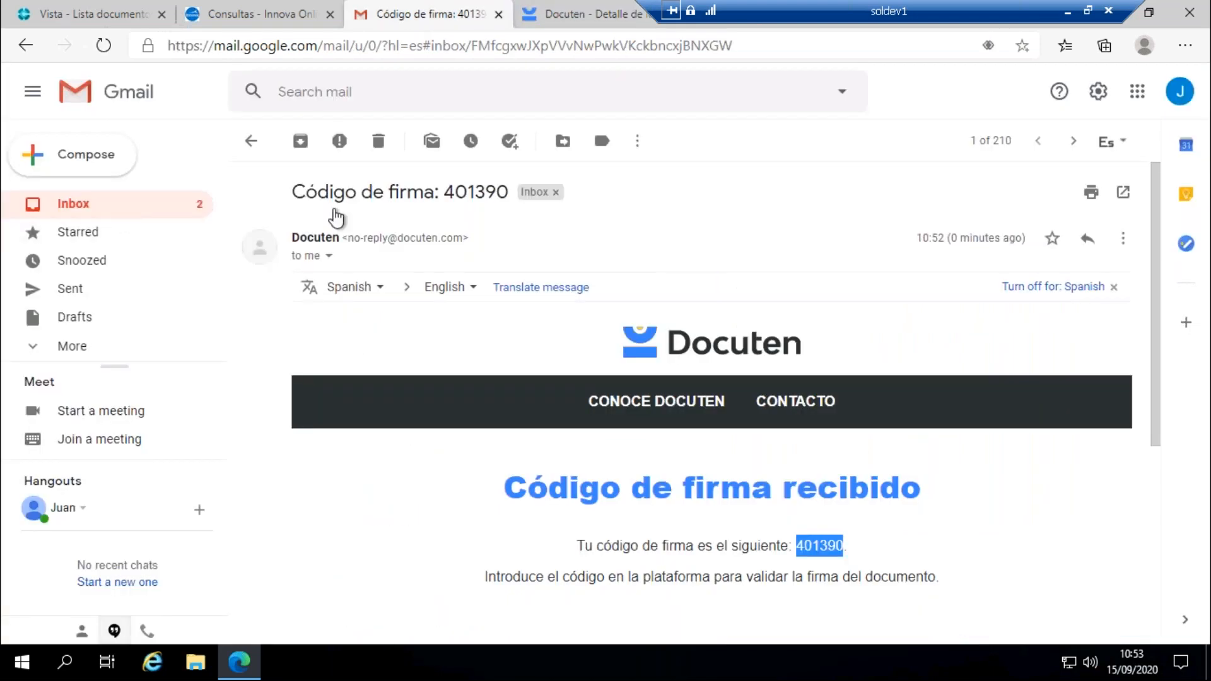
{"action": "left_click", "coordinate": [251, 141]}
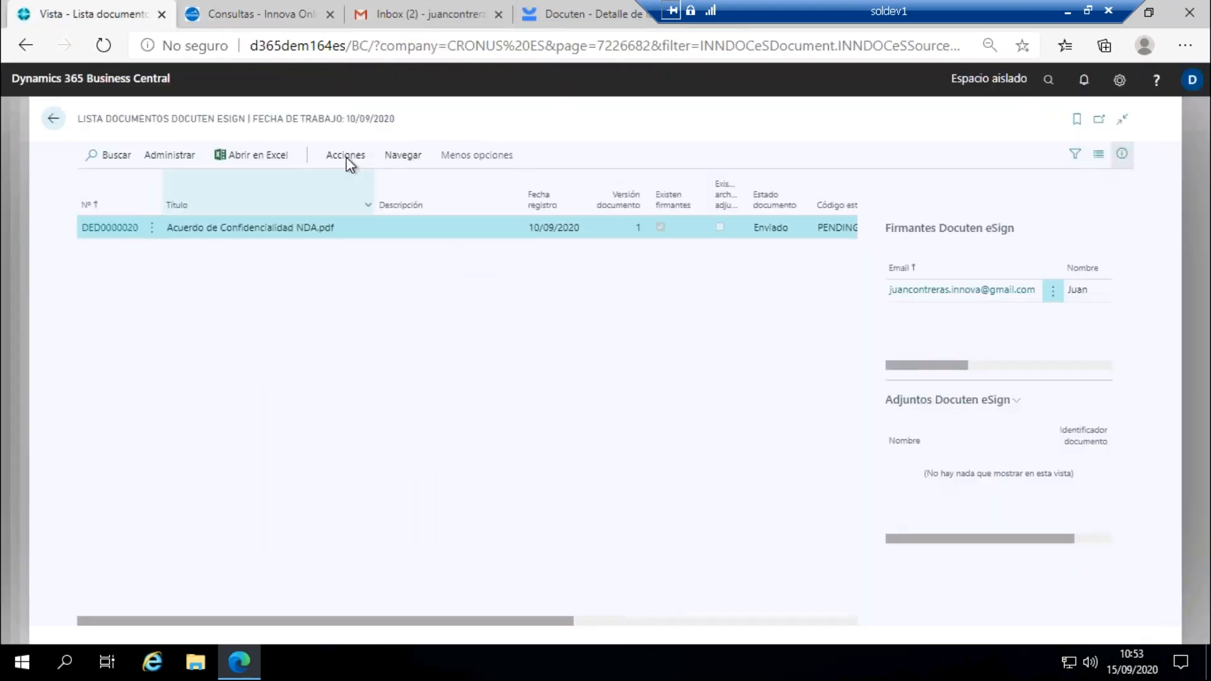
{"action": "left_click", "coordinate": [346, 165]}
{"action": "left_click", "coordinate": [365, 184]}
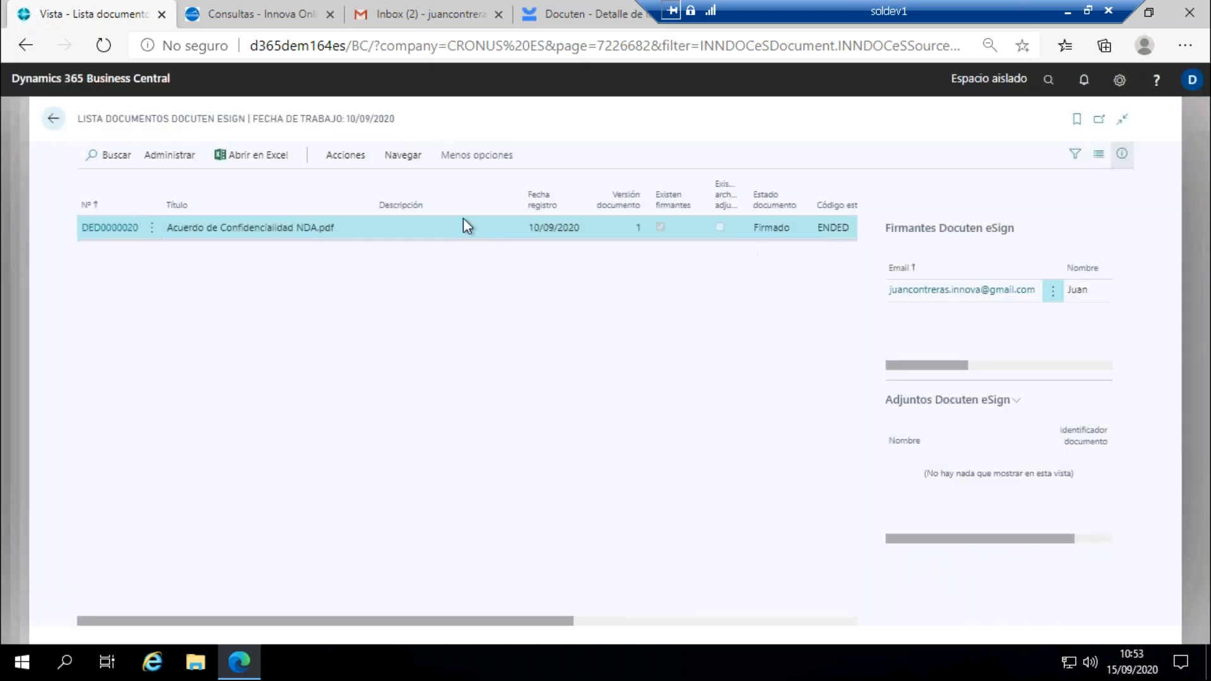
Step: Download the signed copy of the NDA document, open DED0000020_signed.pdf and review its completed fields and signature block
{"action": "left_click", "coordinate": [346, 158]}
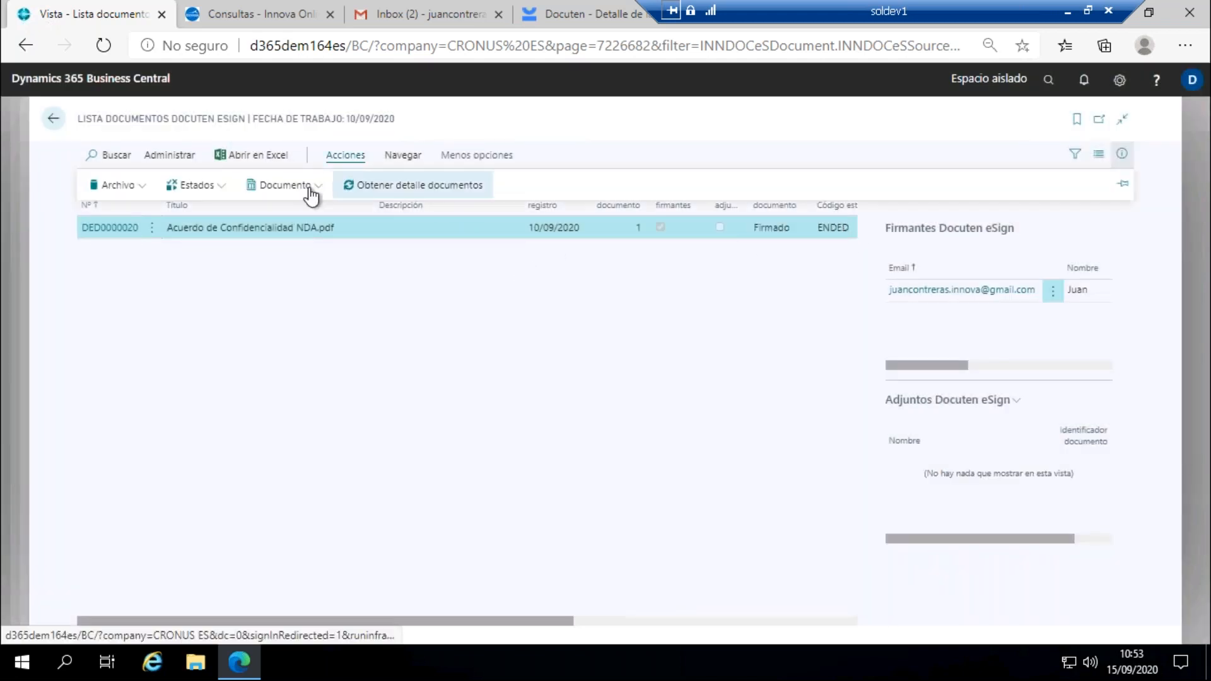
{"action": "left_click", "coordinate": [309, 189]}
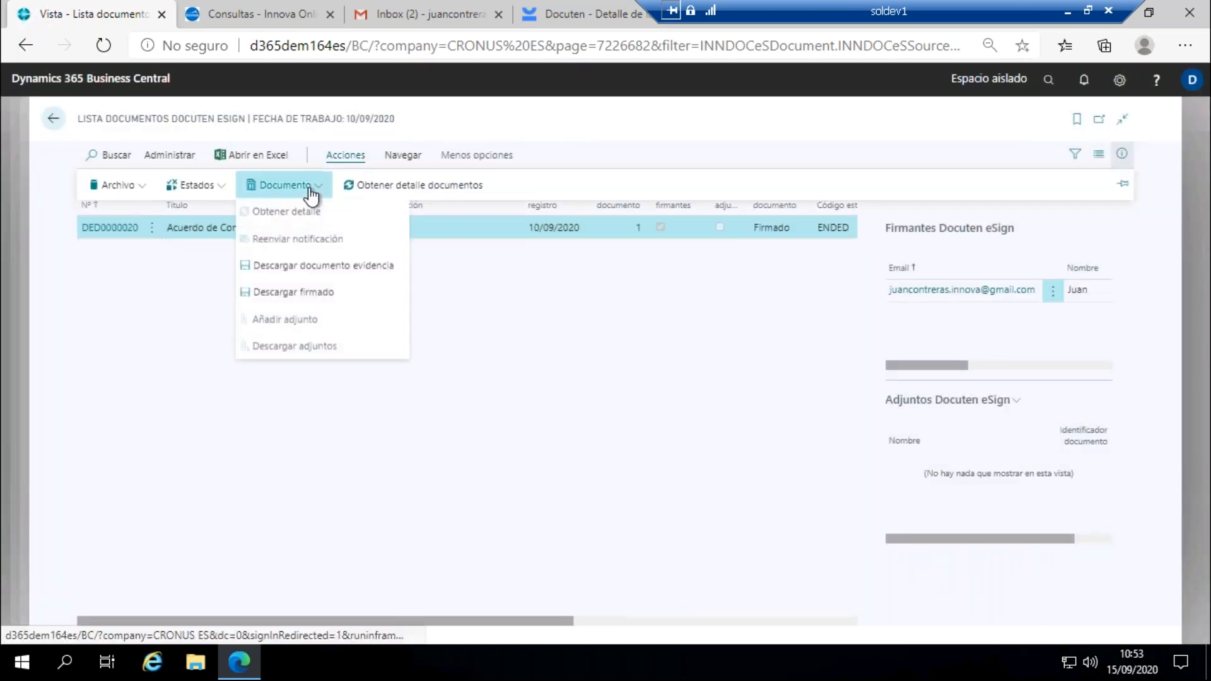
{"action": "left_click", "coordinate": [312, 292]}
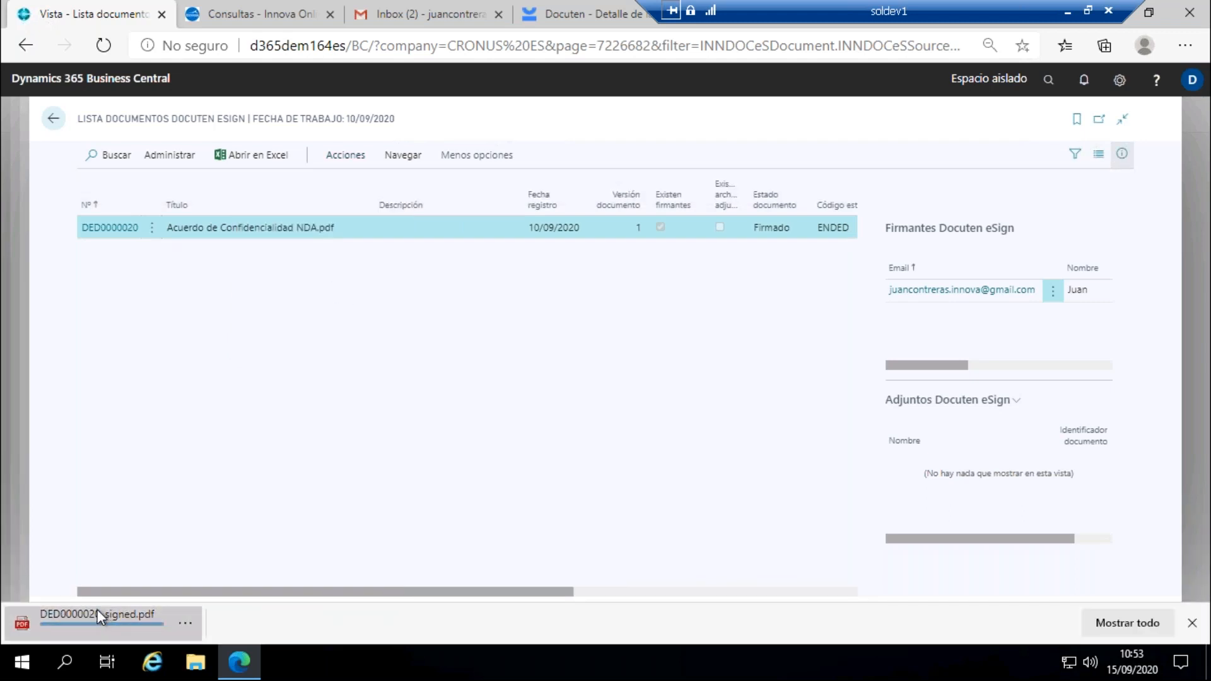
{"action": "left_click", "coordinate": [96, 607]}
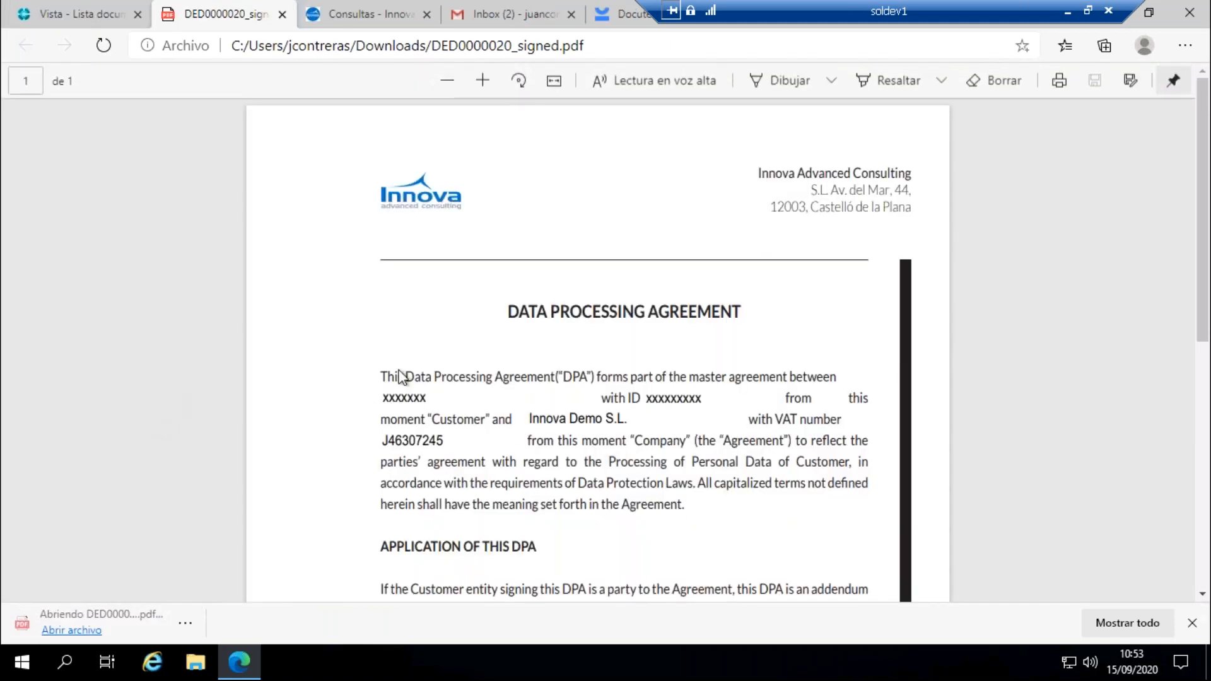
{"action": "scroll", "coordinate": [606, 317], "scroll_direction": "down", "scroll_amount": 1}
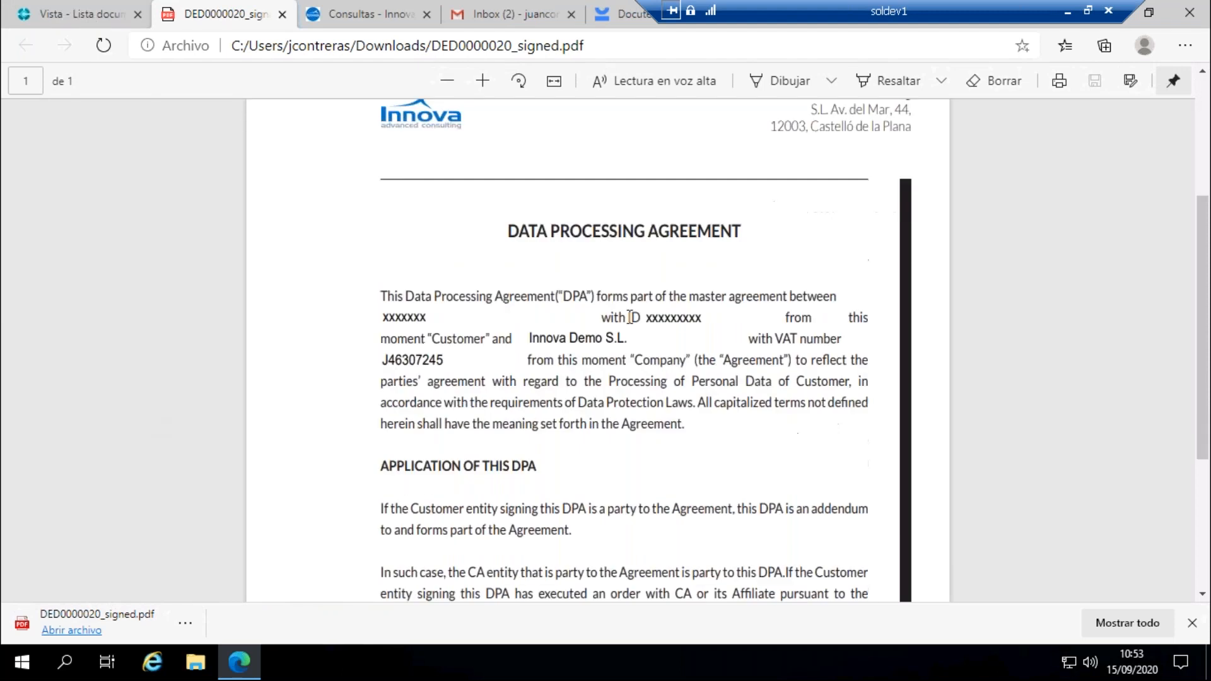
{"action": "scroll", "coordinate": [630, 317], "scroll_direction": "down", "scroll_amount": 2}
{"action": "scroll", "coordinate": [475, 365], "scroll_direction": "down", "scroll_amount": 2}
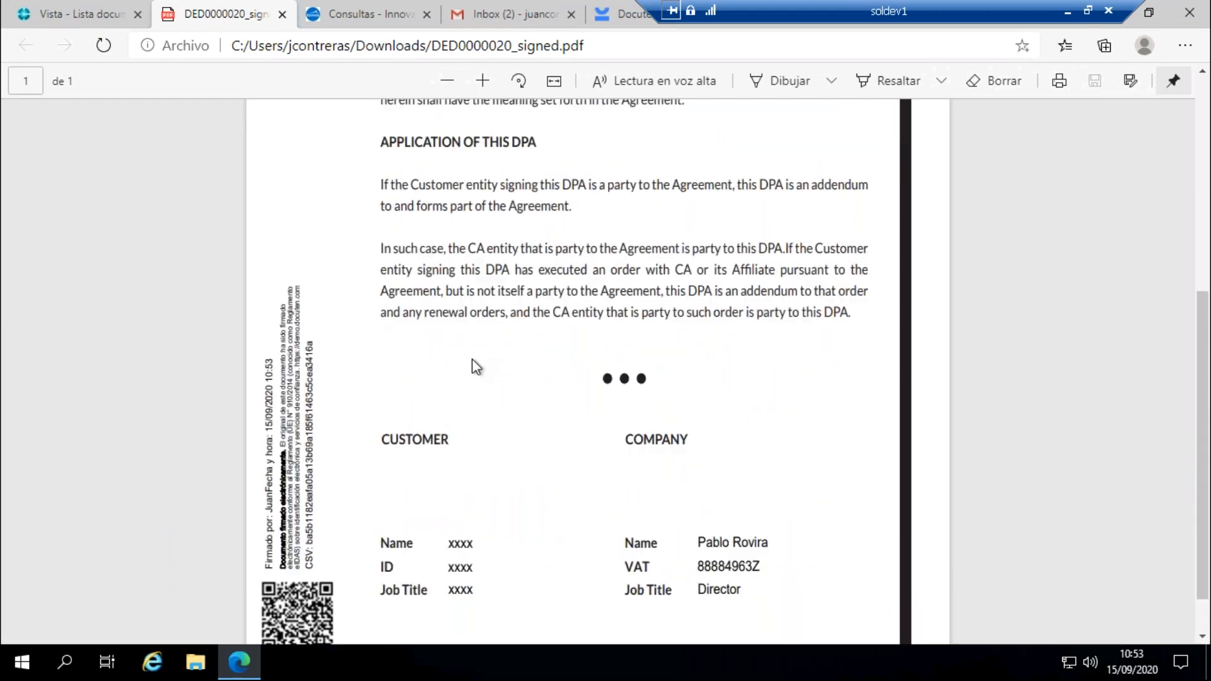
Step: Return to Business Central, leave the document list and customer card, and go to the CRONUS ES home page
{"action": "left_click", "coordinate": [66, 14]}
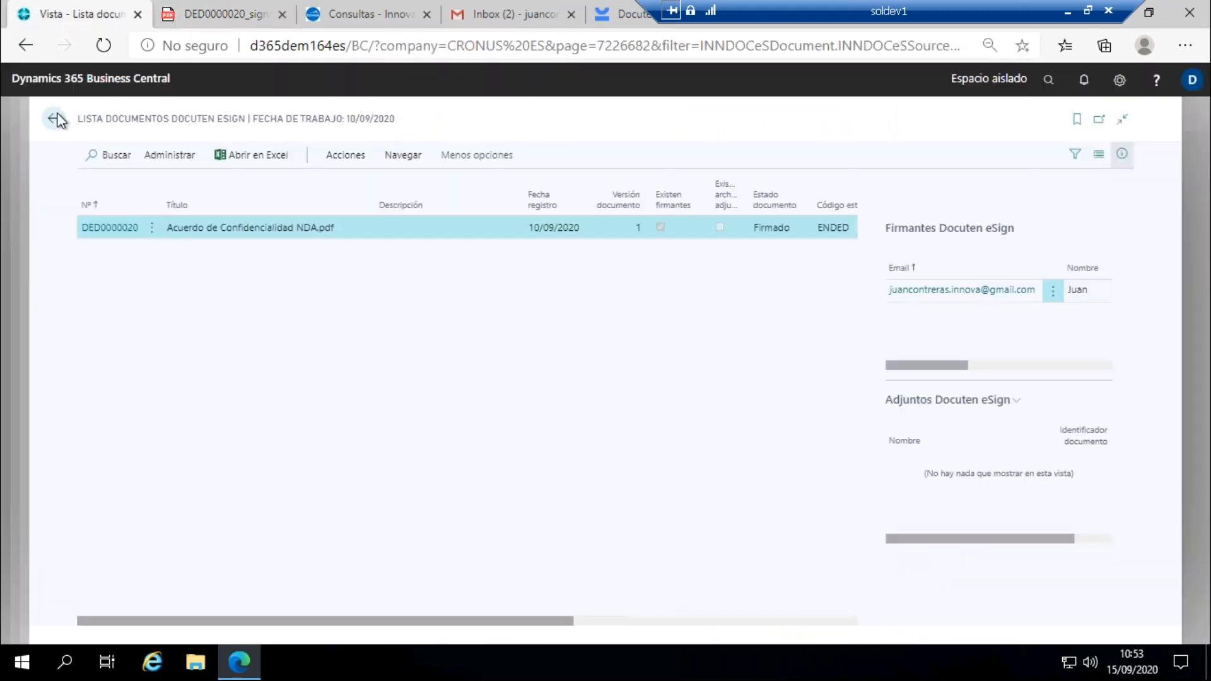
{"action": "left_click", "coordinate": [53, 118]}
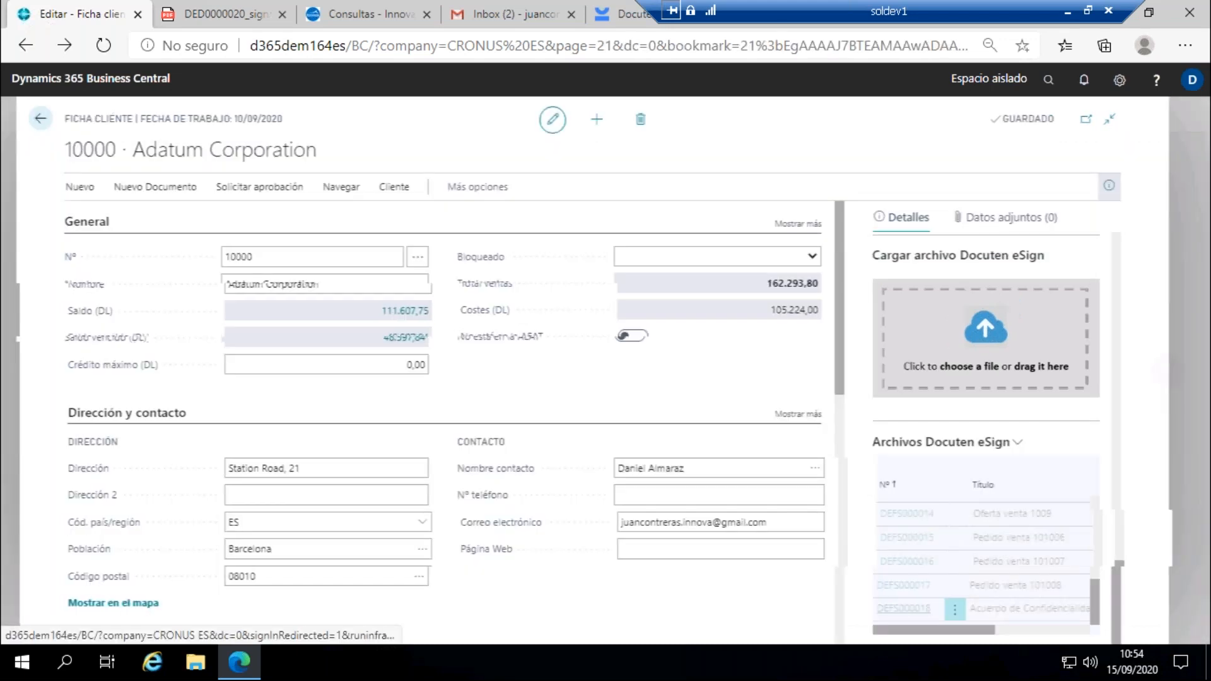
{"action": "left_click", "coordinate": [50, 121]}
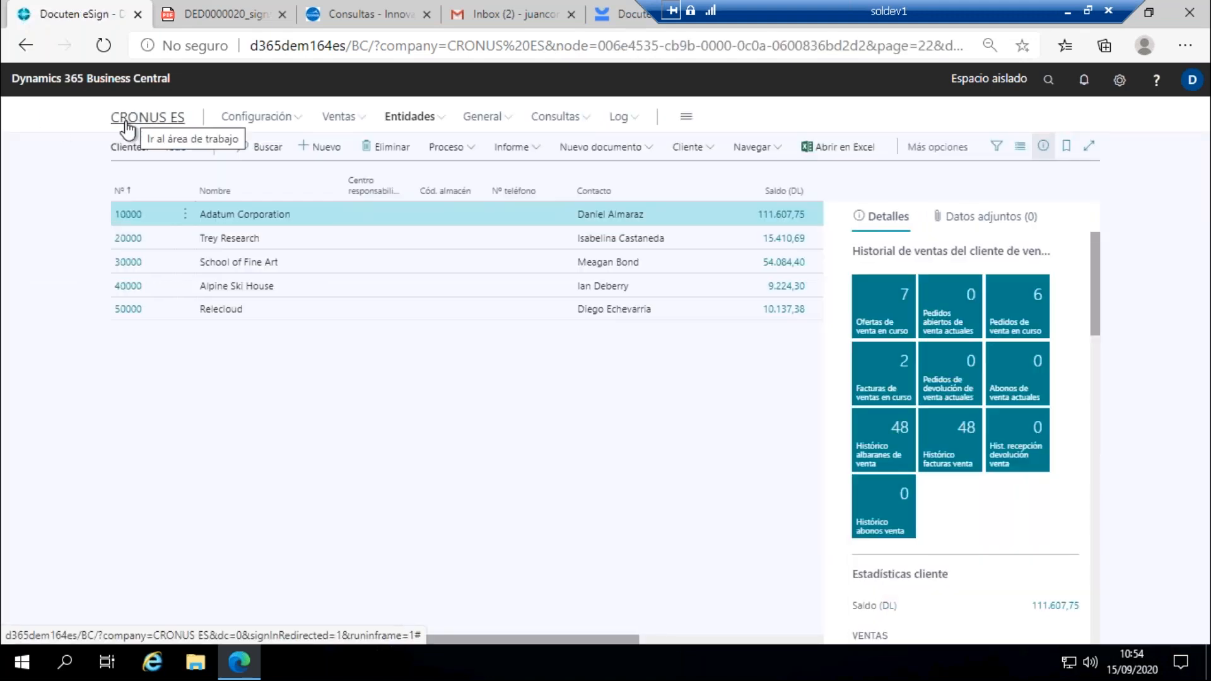
{"action": "left_click", "coordinate": [126, 128]}
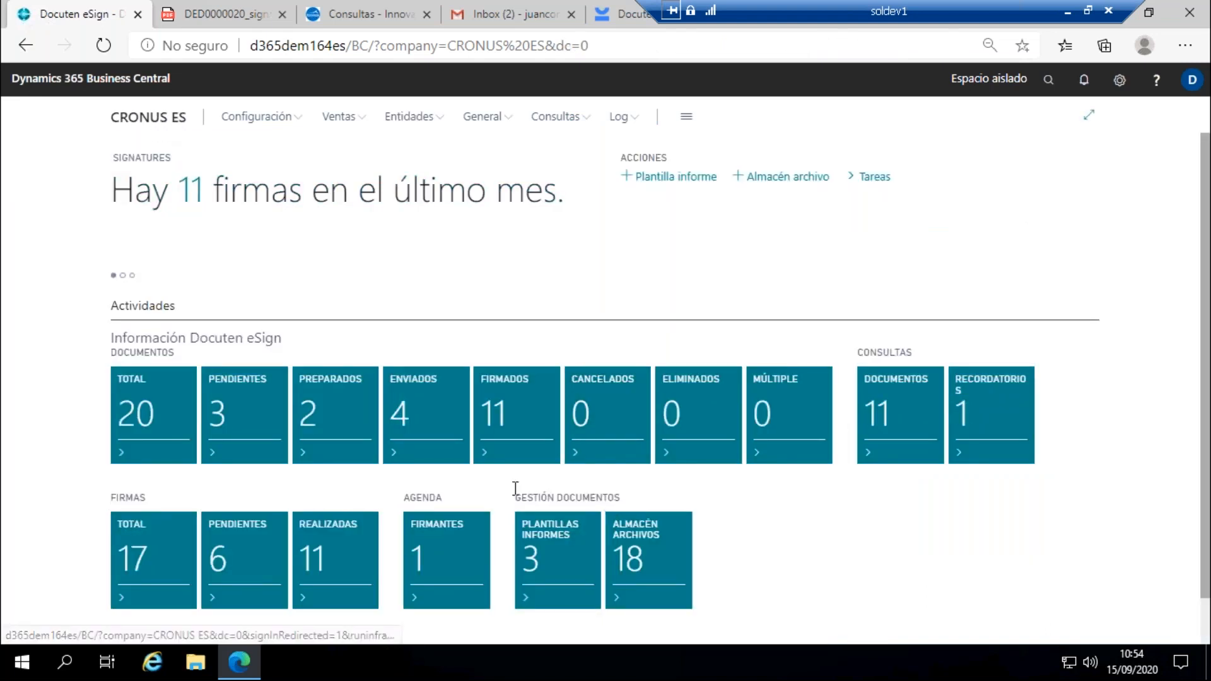
Step: Examine the Plantillas informes and Almacén archivos lists under Gestión documentos and return to the home page
{"action": "left_click", "coordinate": [546, 563]}
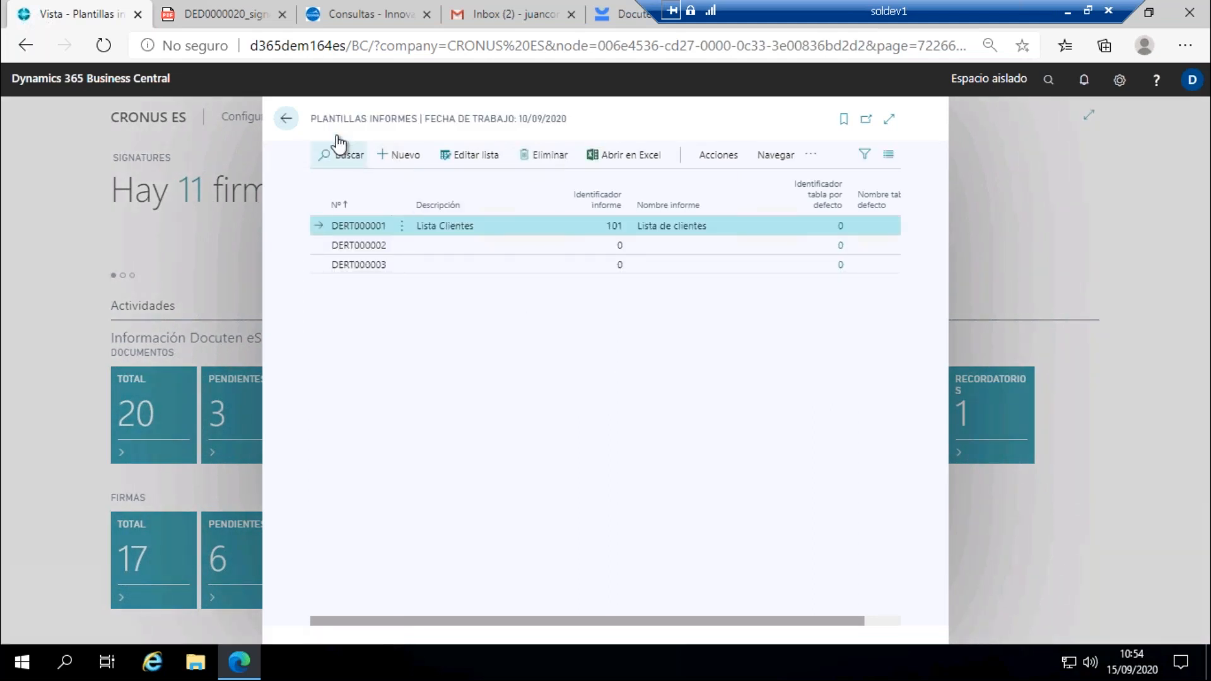
{"action": "left_click", "coordinate": [287, 119]}
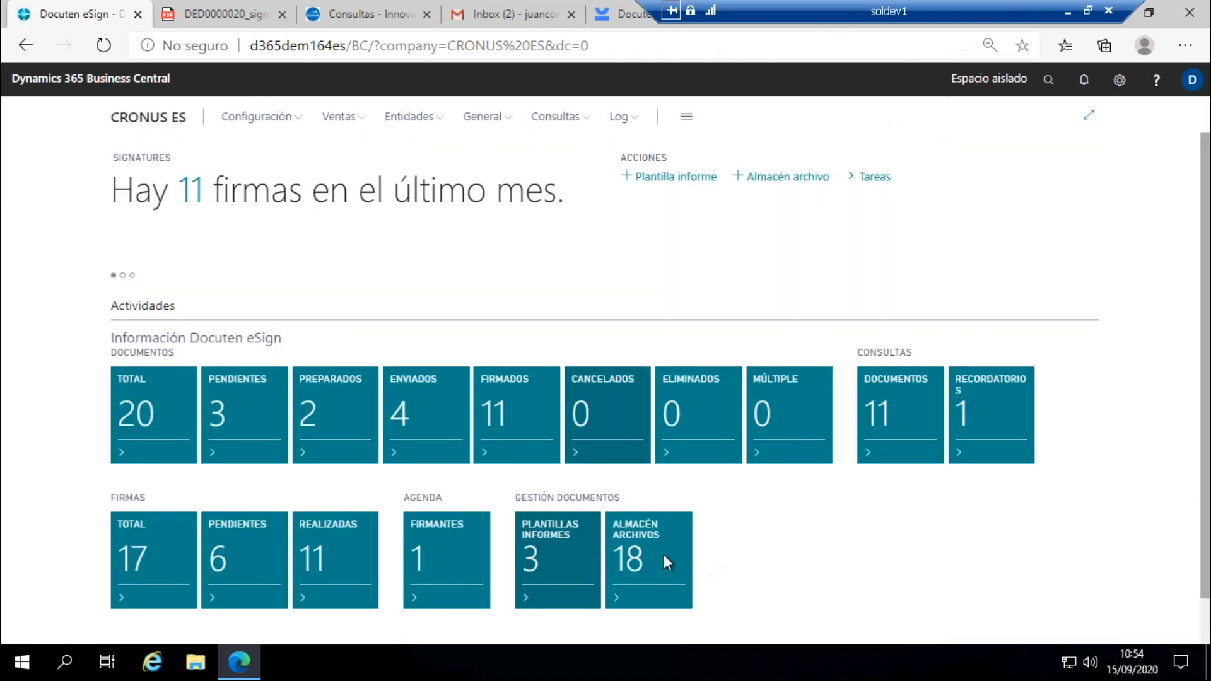
{"action": "left_click", "coordinate": [673, 559]}
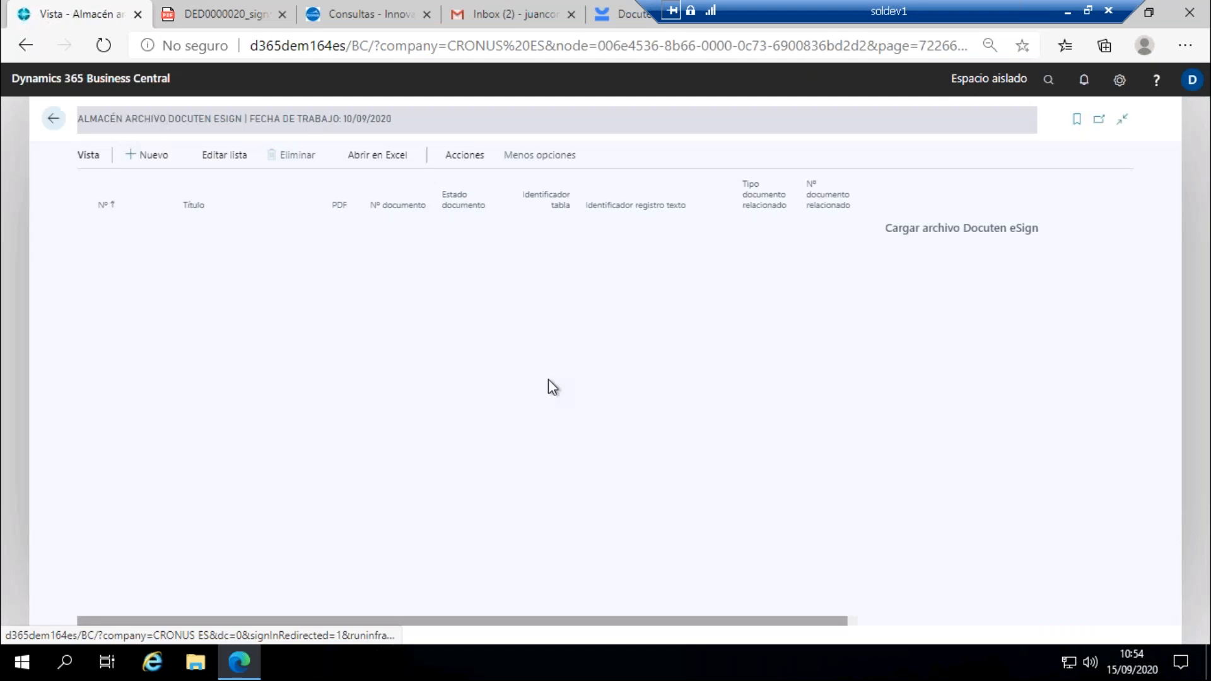
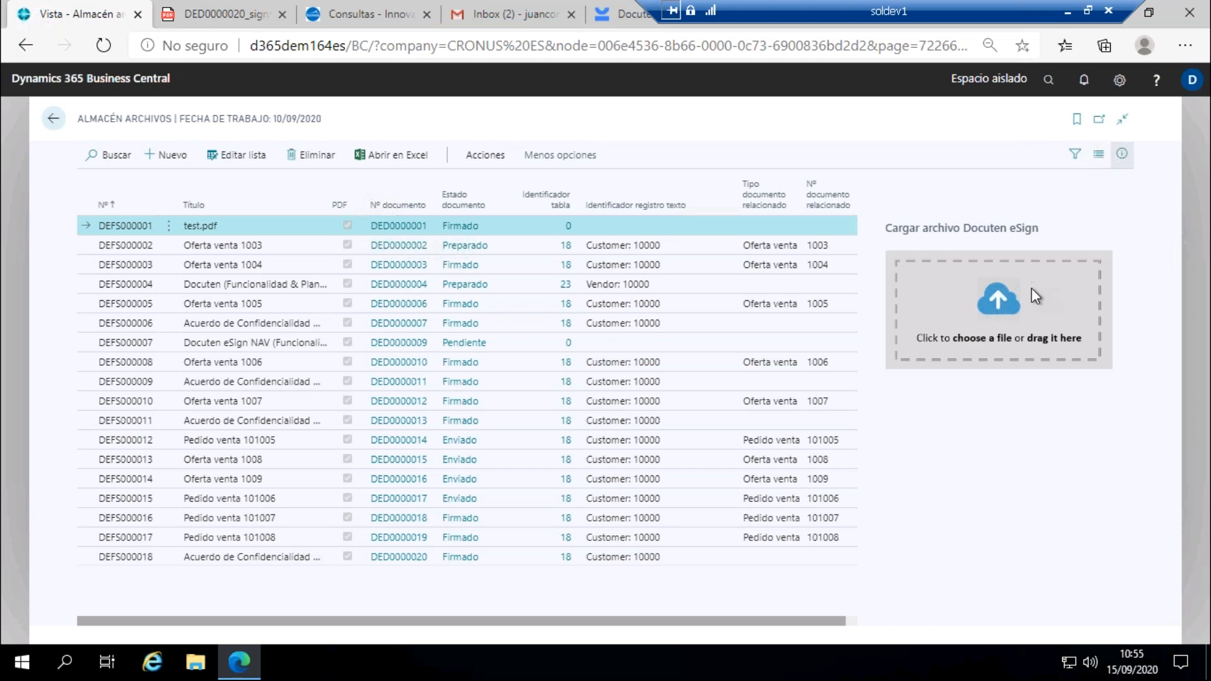
{"action": "left_click", "coordinate": [50, 123]}
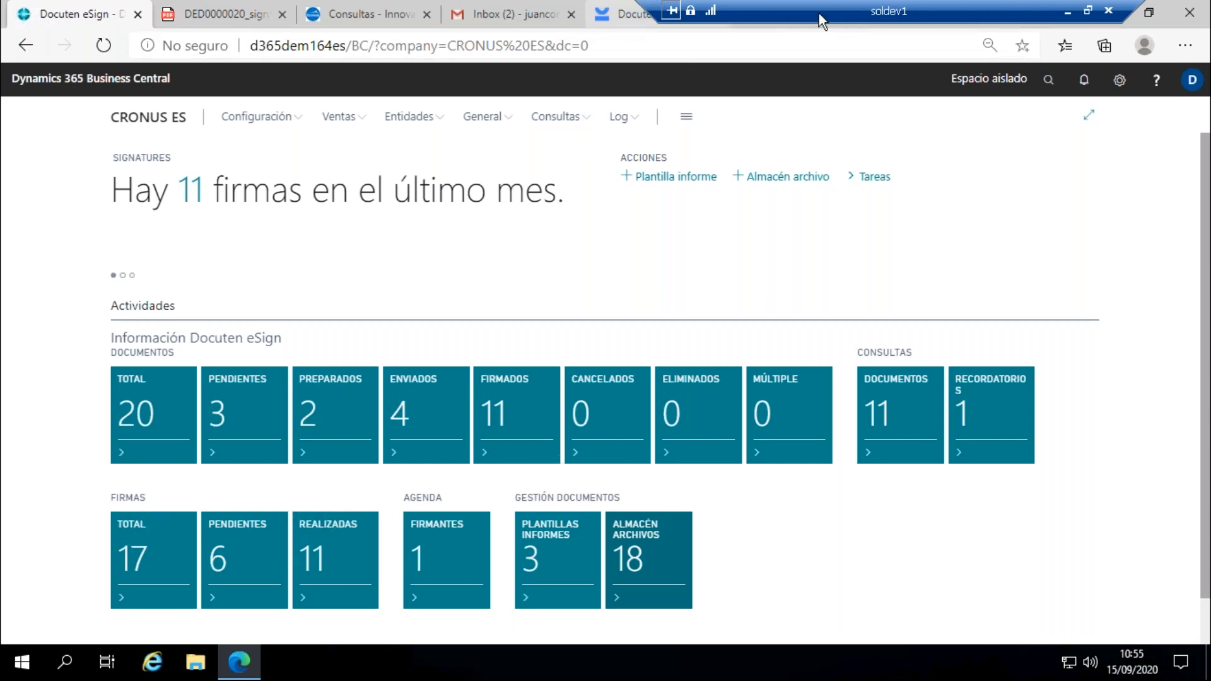
Step: Switch to the Docuten page of the signed NDA and try to close the signer's session
{"action": "left_click", "coordinate": [606, 20]}
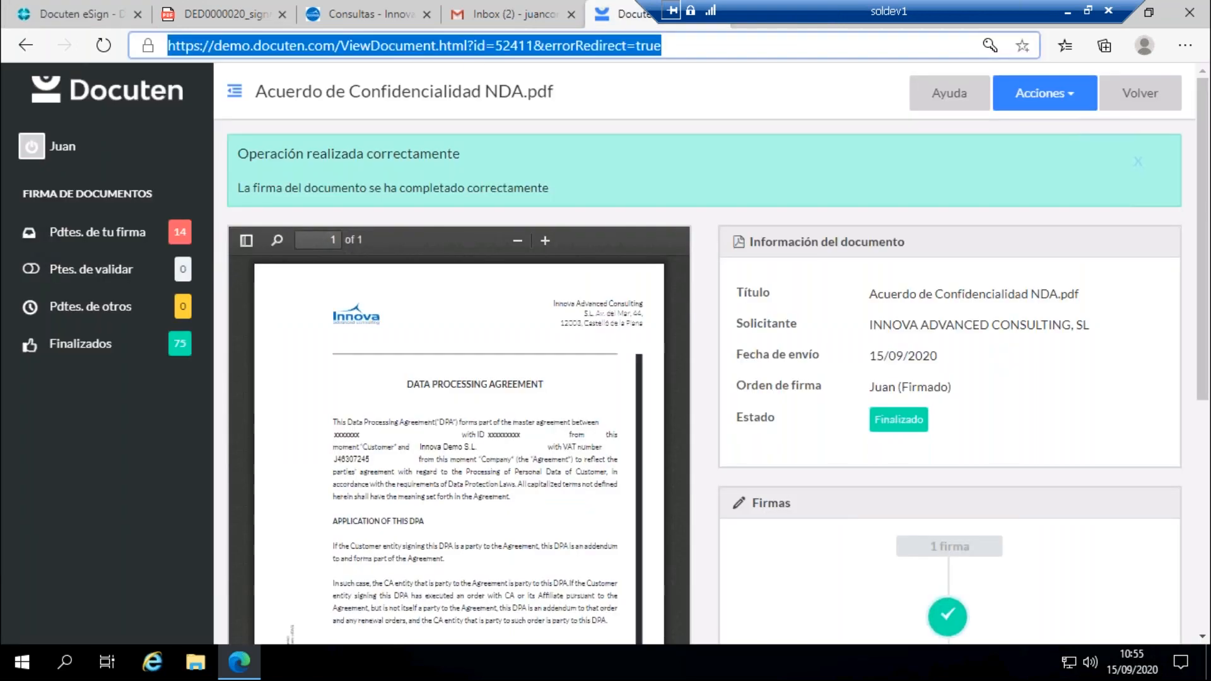
{"action": "type", "text": "d"}
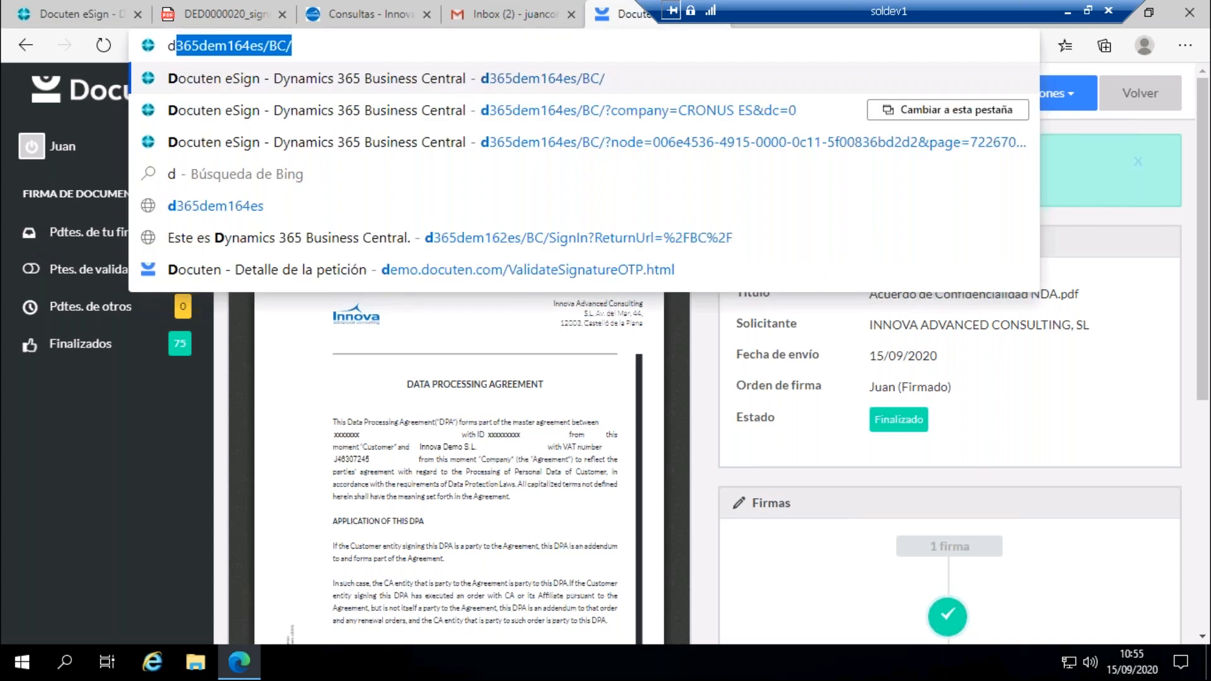
{"action": "type", "text": "ocuten"}
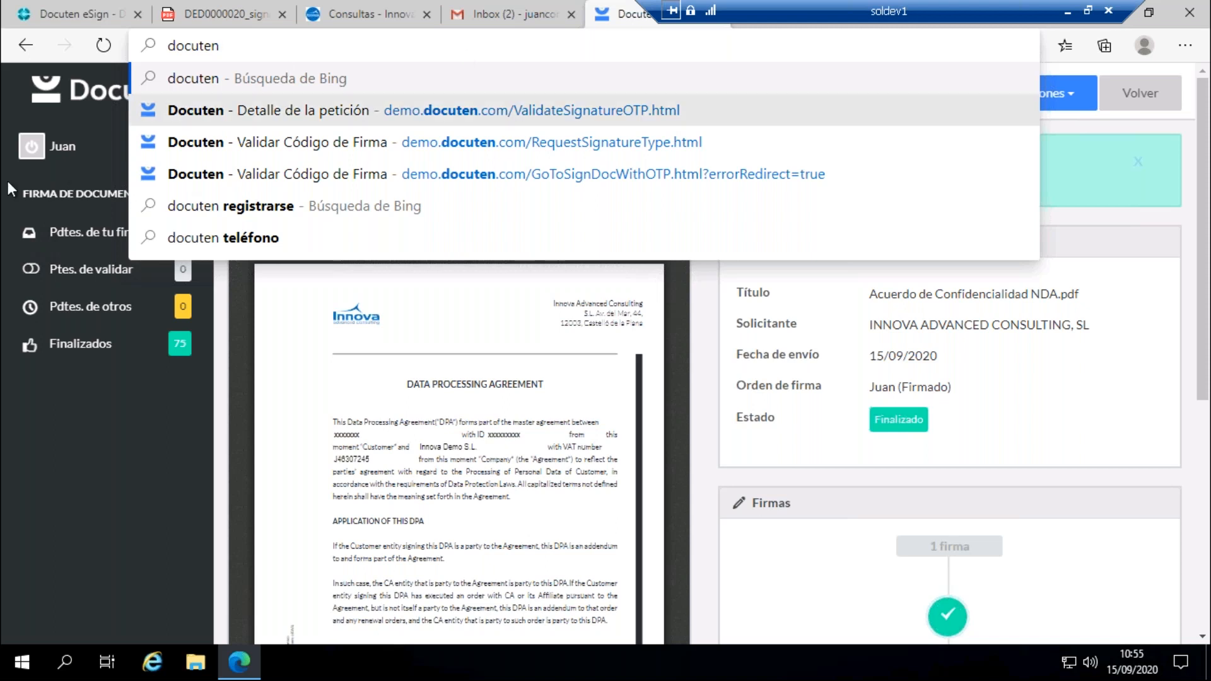
{"action": "left_click", "coordinate": [38, 152]}
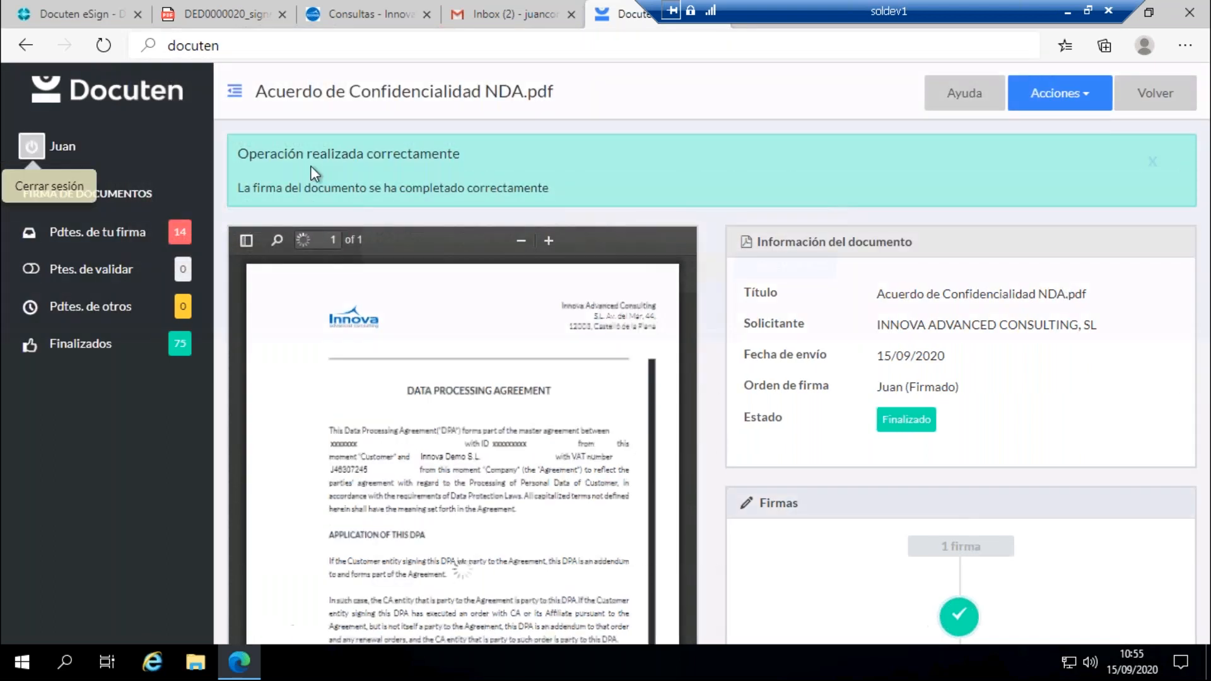
{"action": "left_click", "coordinate": [26, 148]}
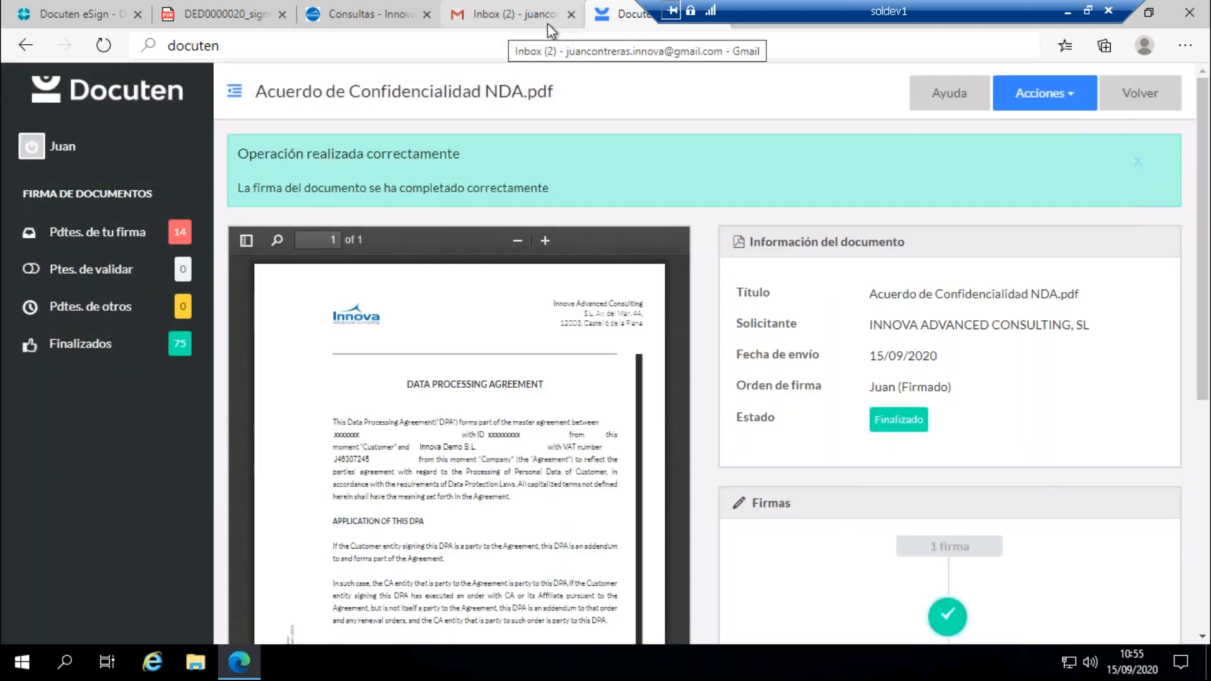
{"action": "left_click", "coordinate": [474, 49]}
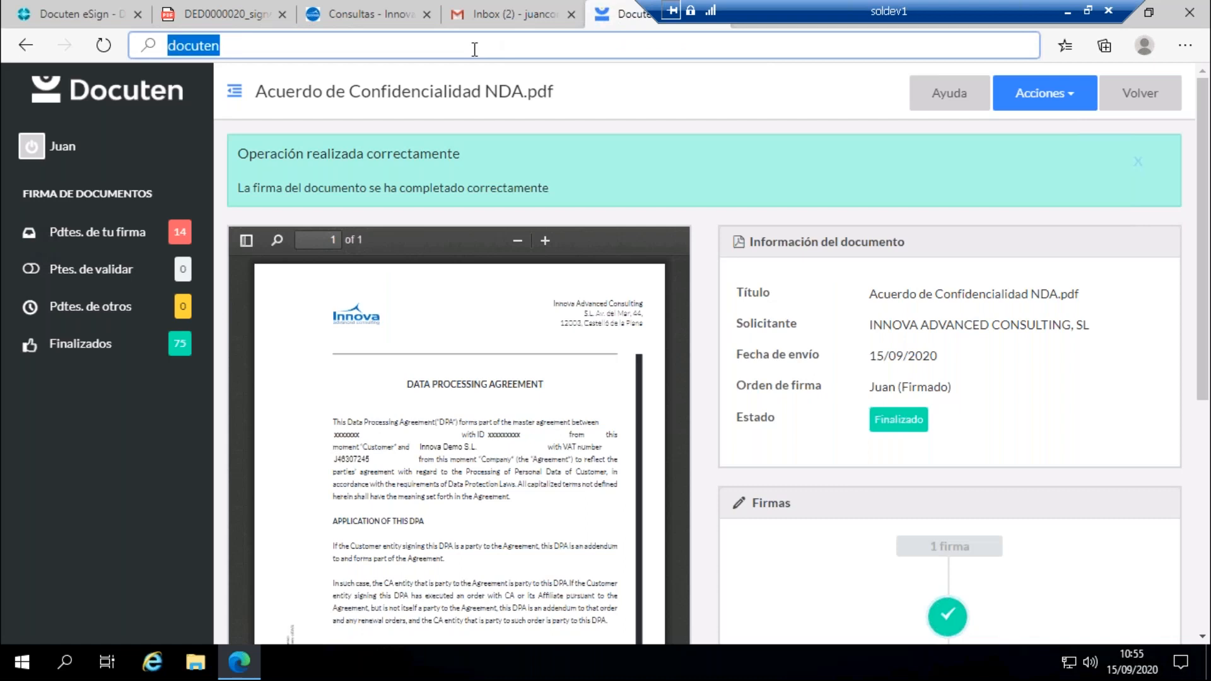
{"action": "type", "text": "d"}
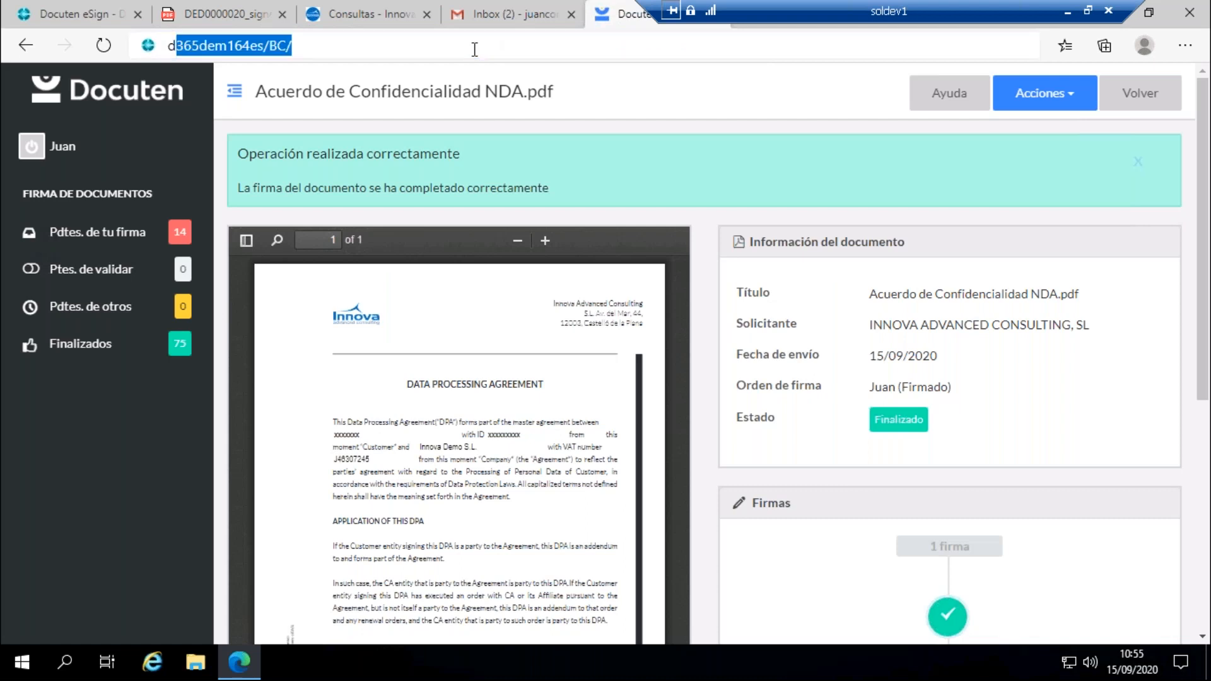
{"action": "type", "text": "oc"}
{"action": "key", "text": "BackSpace"}
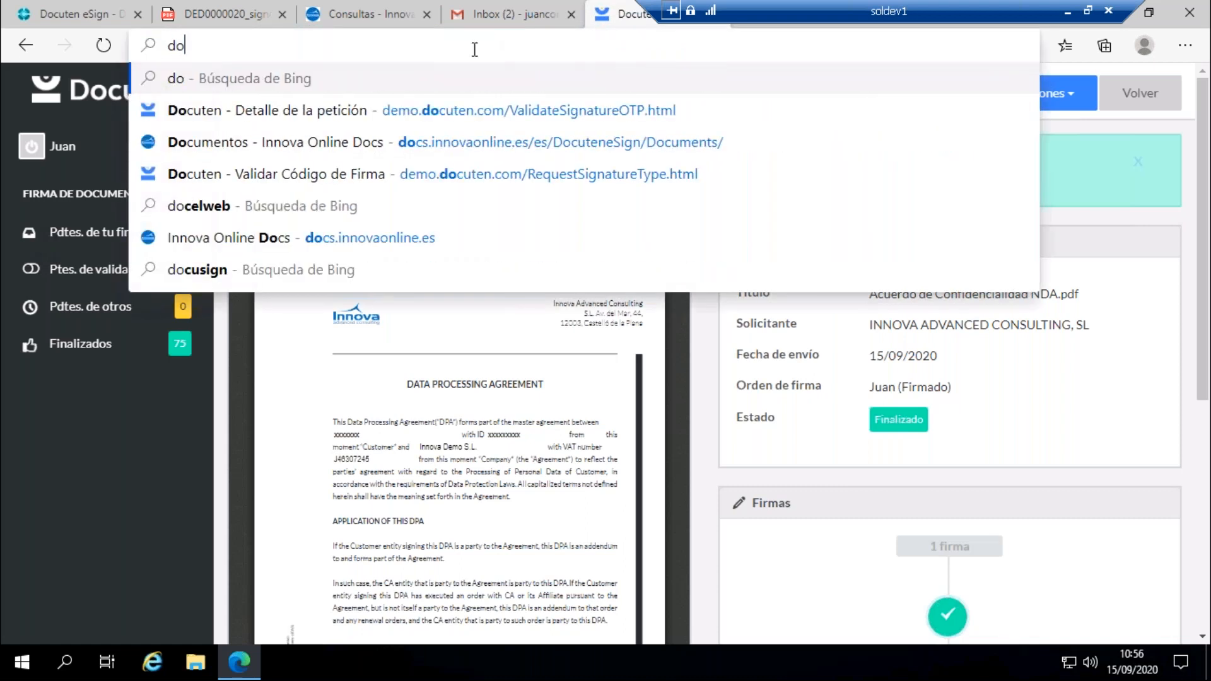
{"action": "key", "text": "BackSpace"}
{"action": "key", "text": "BackSpace"}
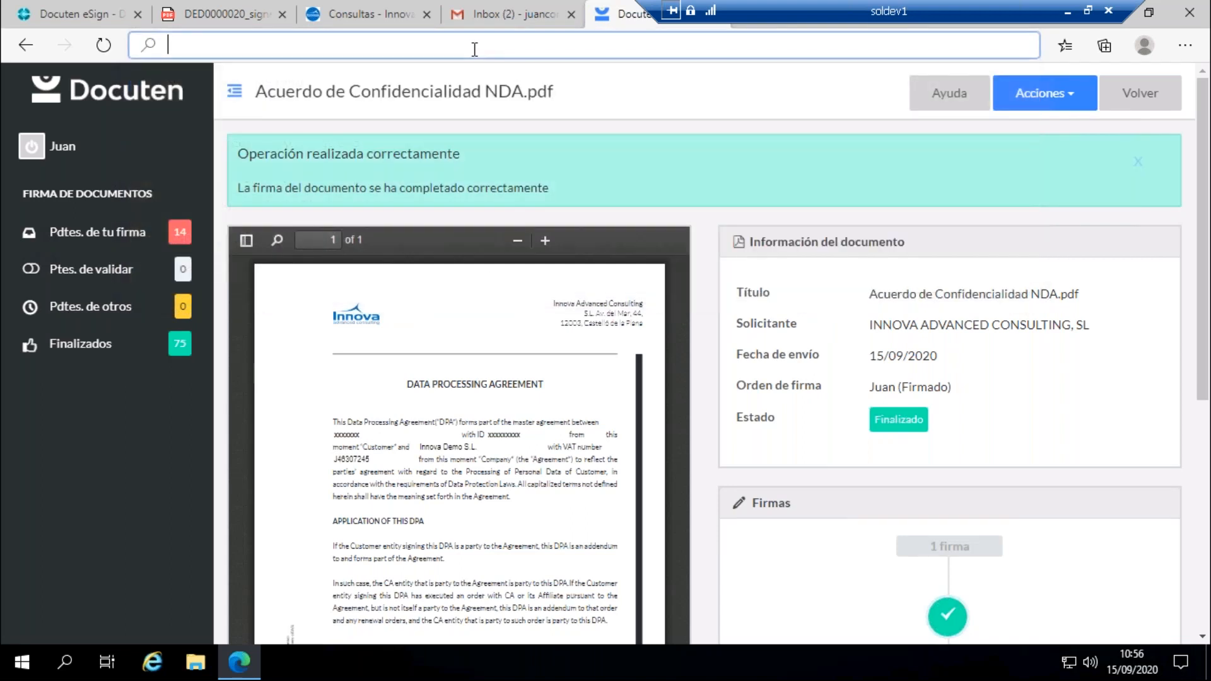
{"action": "type", "text": "em"}
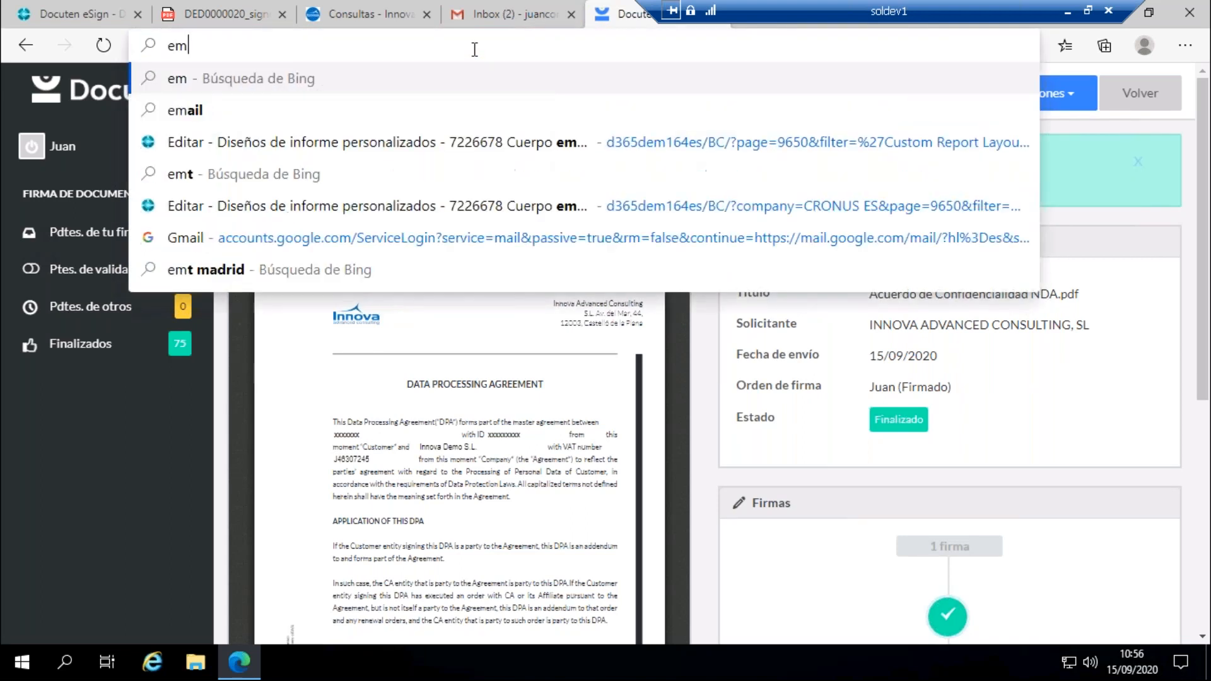
{"action": "key", "text": "BackSpace"}
{"action": "key", "text": "BackSpace"}
{"action": "key", "text": "Escape"}
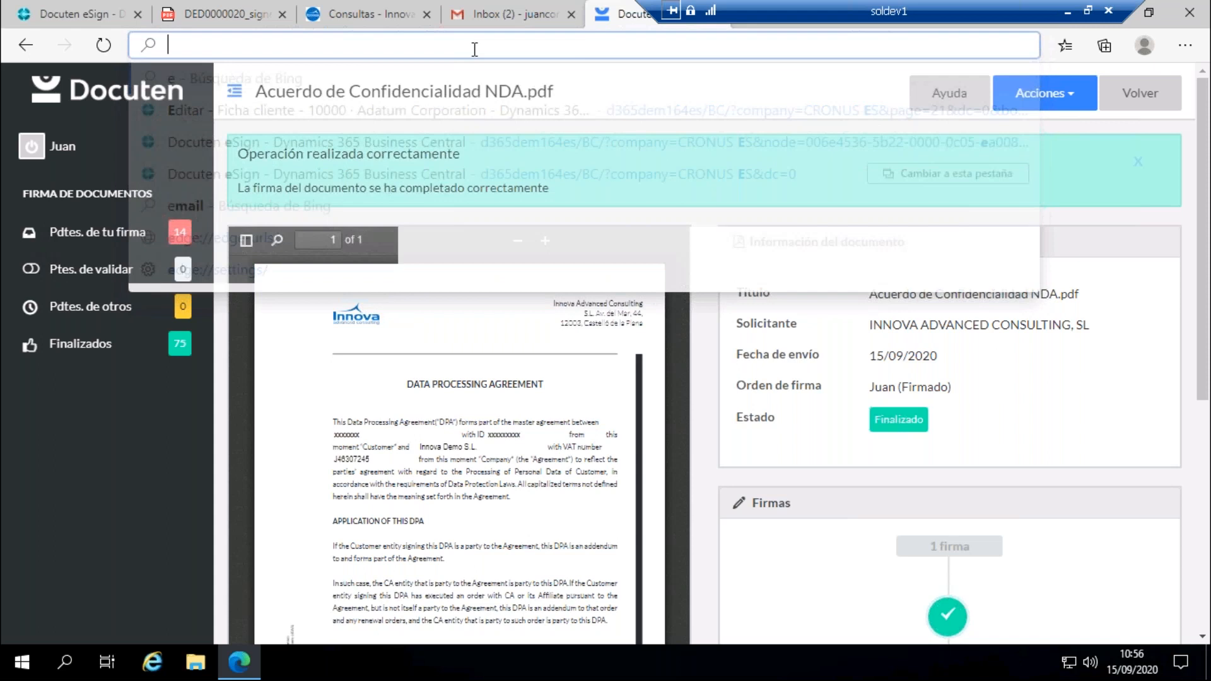
Step: Try to open the demo.docuten.com/ValidateSignatureOTP.html address
{"action": "type", "text": "demo"}
{"action": "key", "text": "BackSpace"}
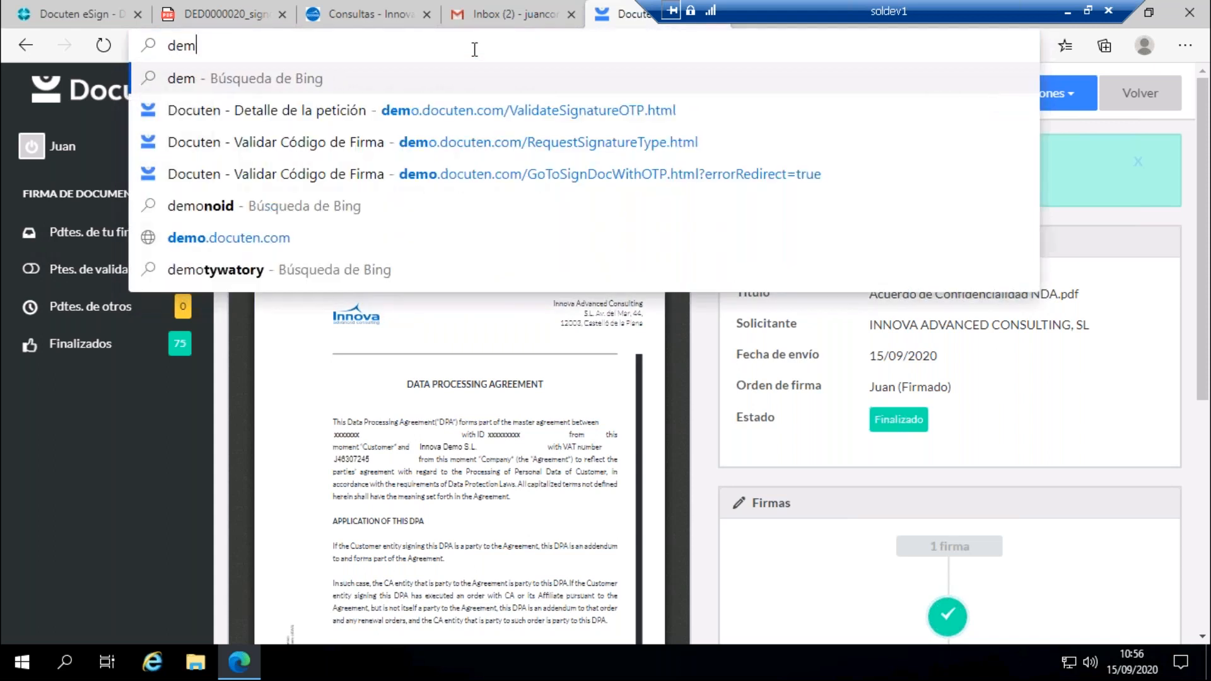
{"action": "key", "text": "BackSpace"}
{"action": "key", "text": "BackSpace"}
{"action": "type", "text": "emo"}
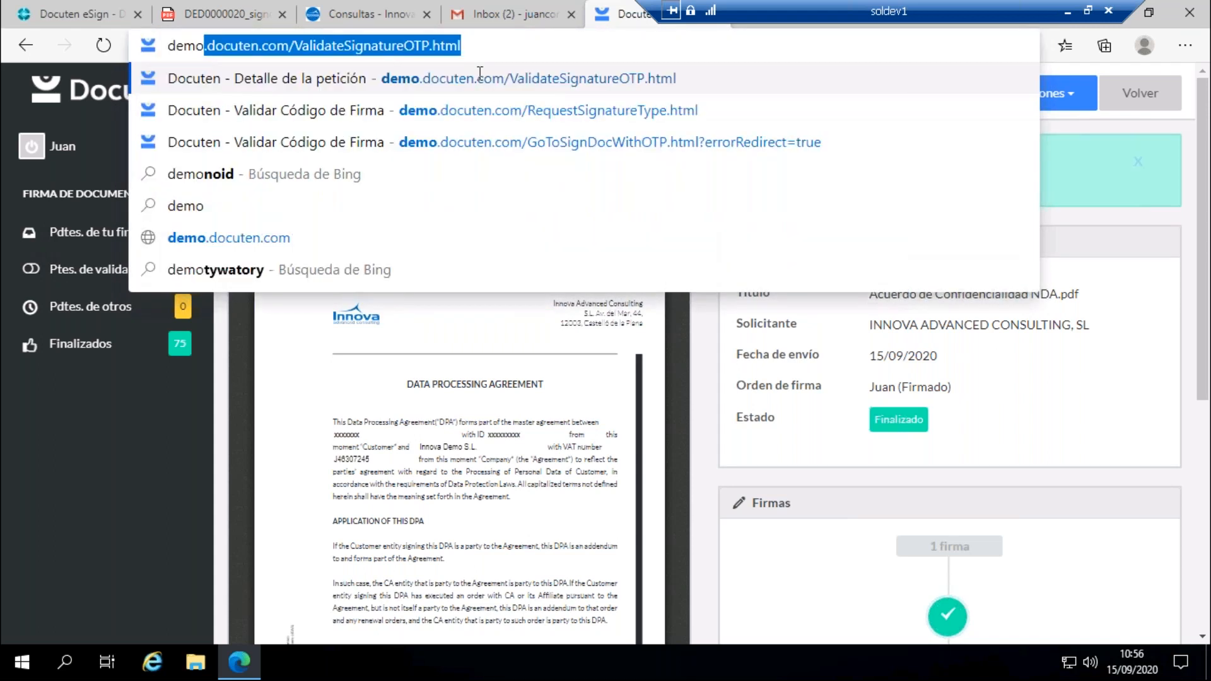
{"action": "key", "text": "Return"}
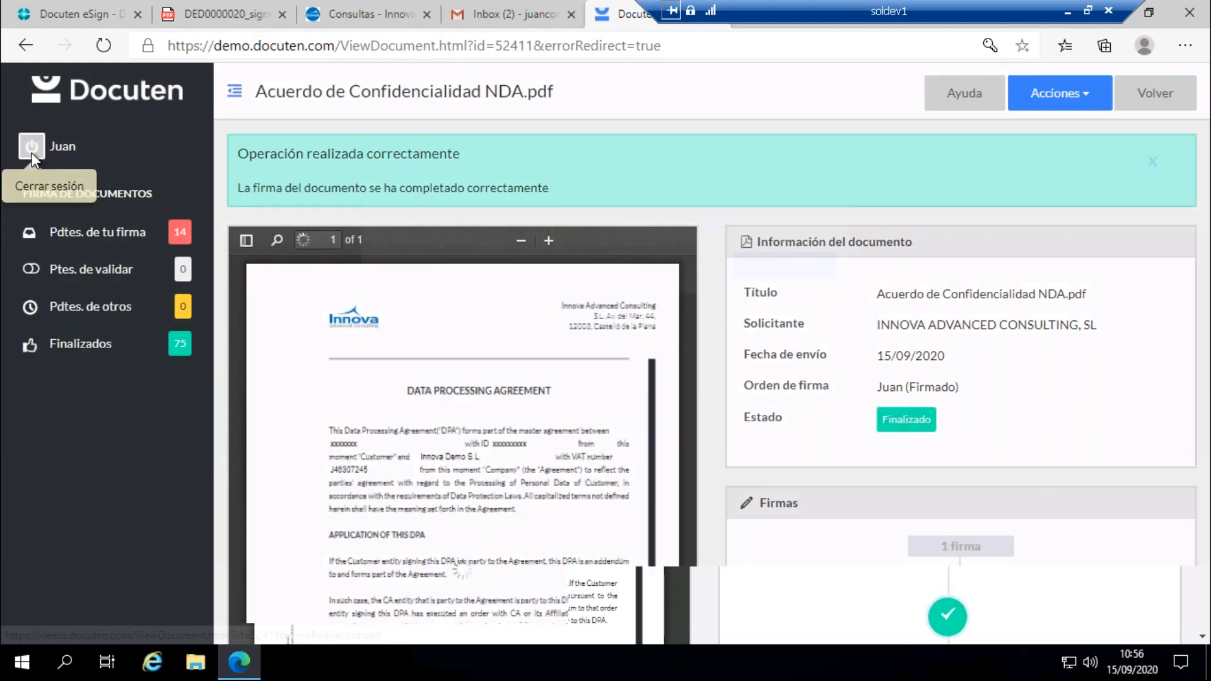
Step: Close the signer's Docuten session and sign in to the sending company's account with the prefilled credentials
{"action": "left_click", "coordinate": [30, 158]}
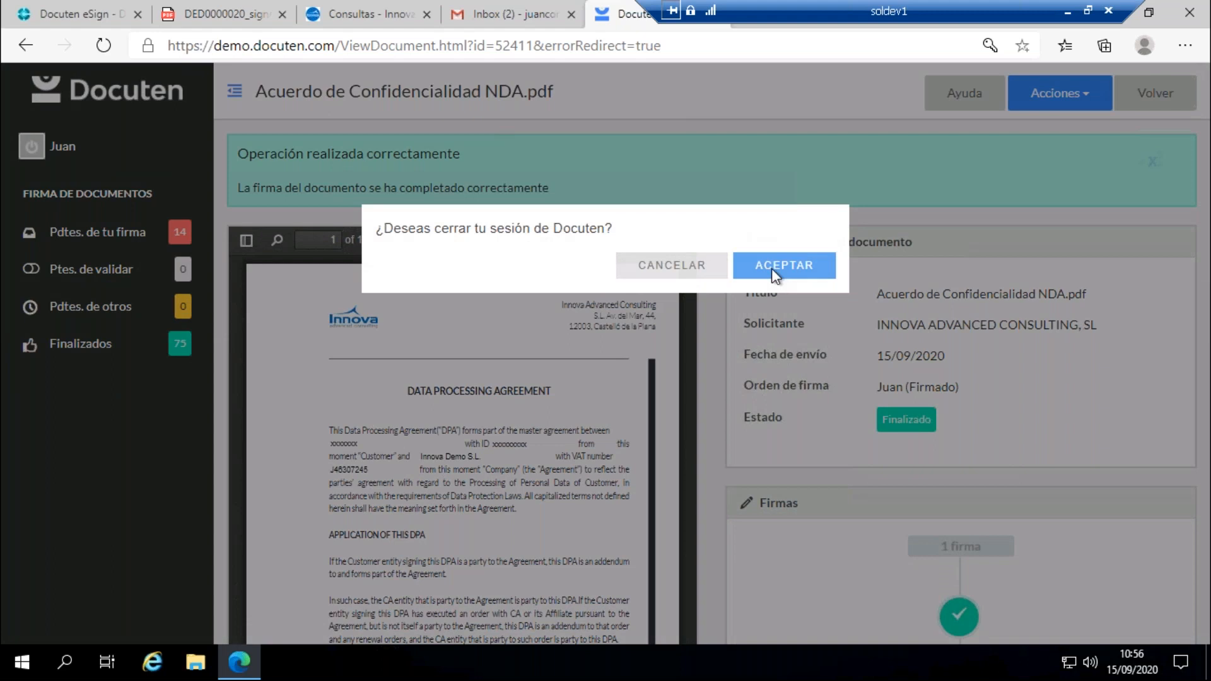
{"action": "left_click", "coordinate": [772, 268]}
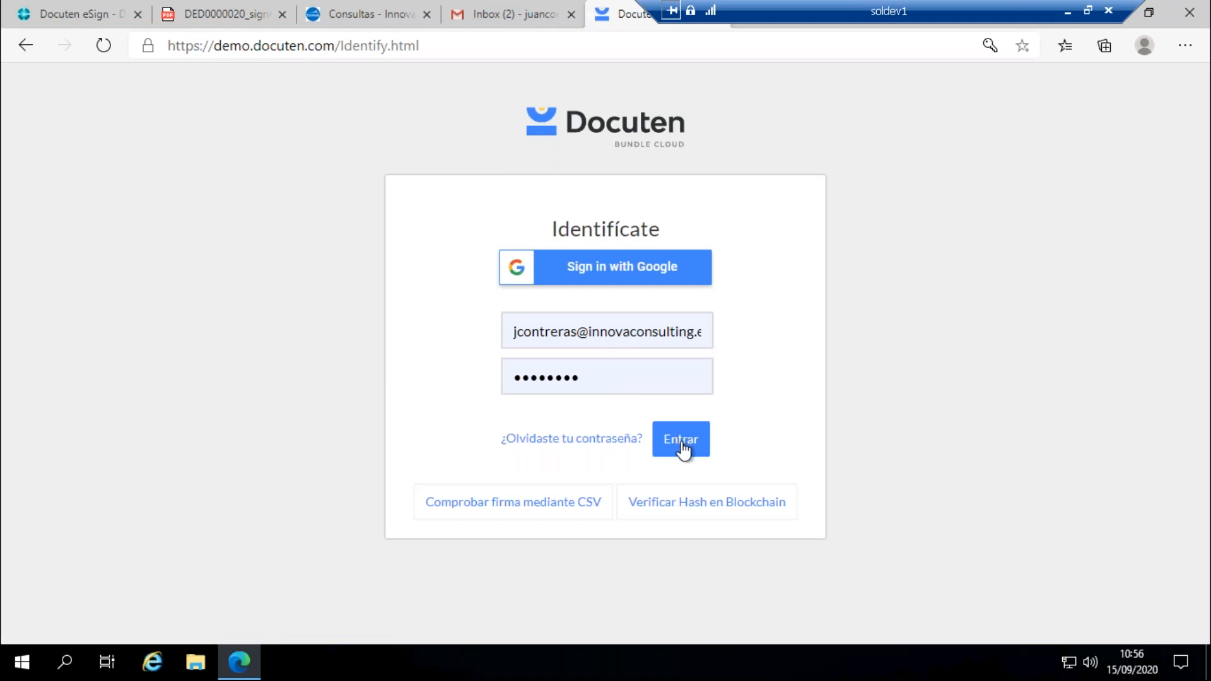
{"action": "left_click", "coordinate": [682, 450]}
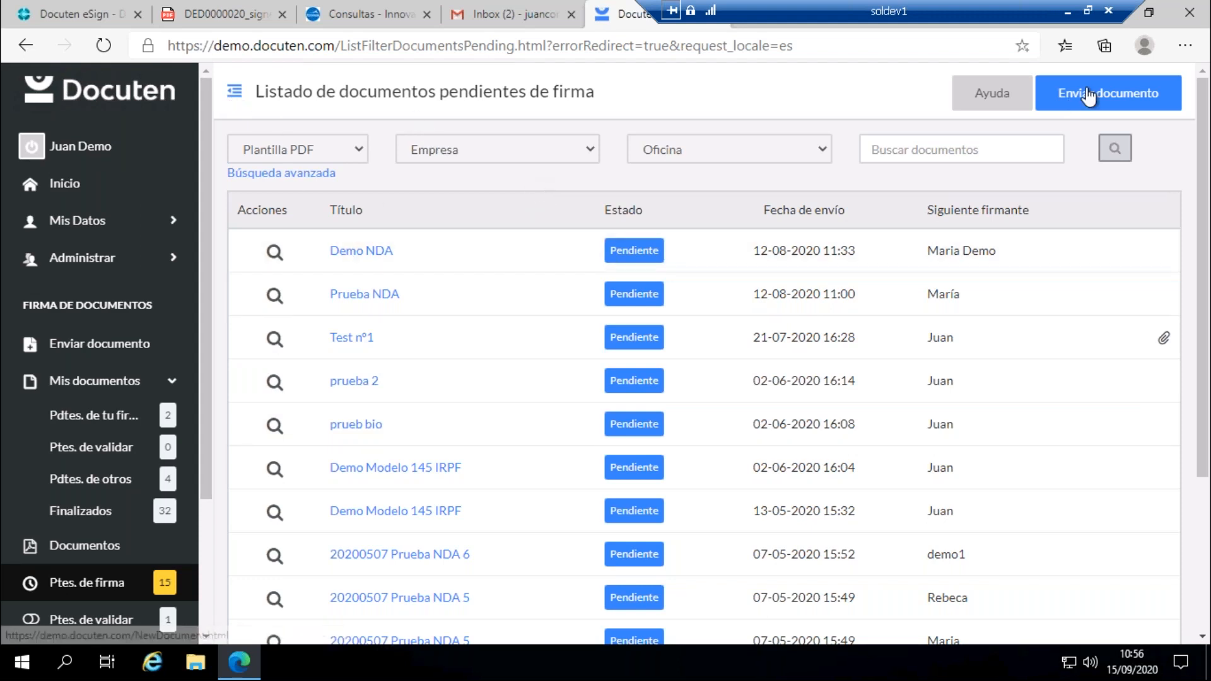
Step: Open a new signature request in Docuten to examine its file, template and signer options, and return to Business Central
{"action": "left_click", "coordinate": [1105, 106]}
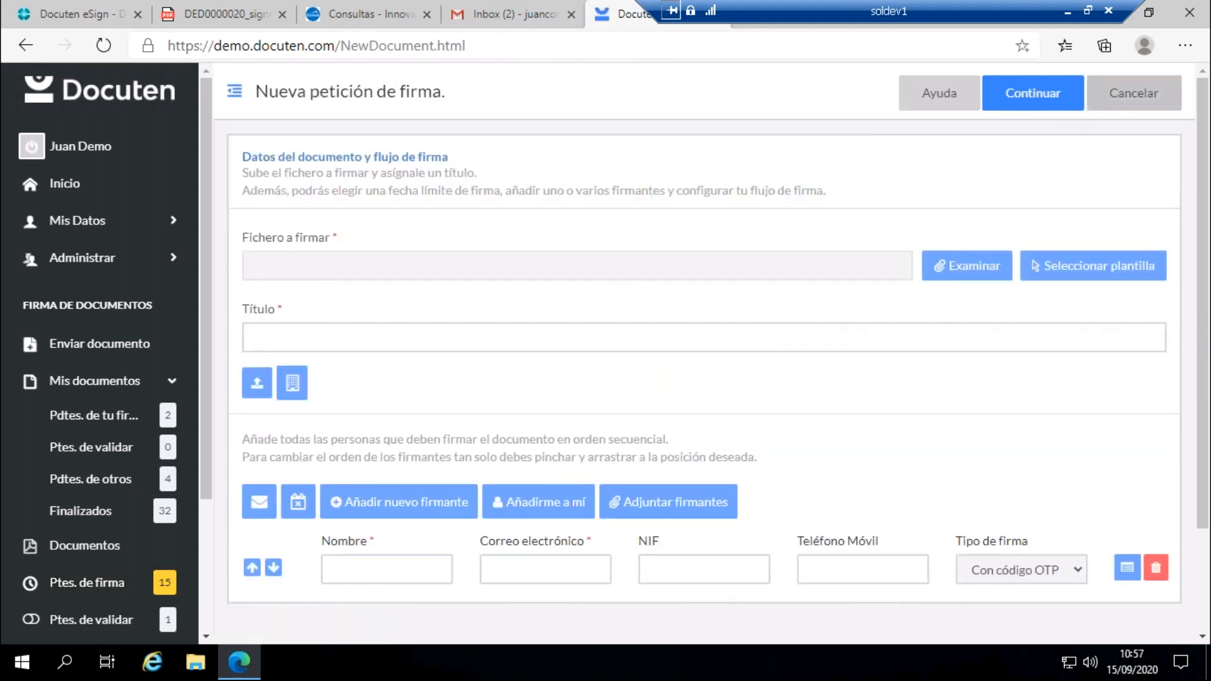
{"action": "left_click", "coordinate": [1081, 272]}
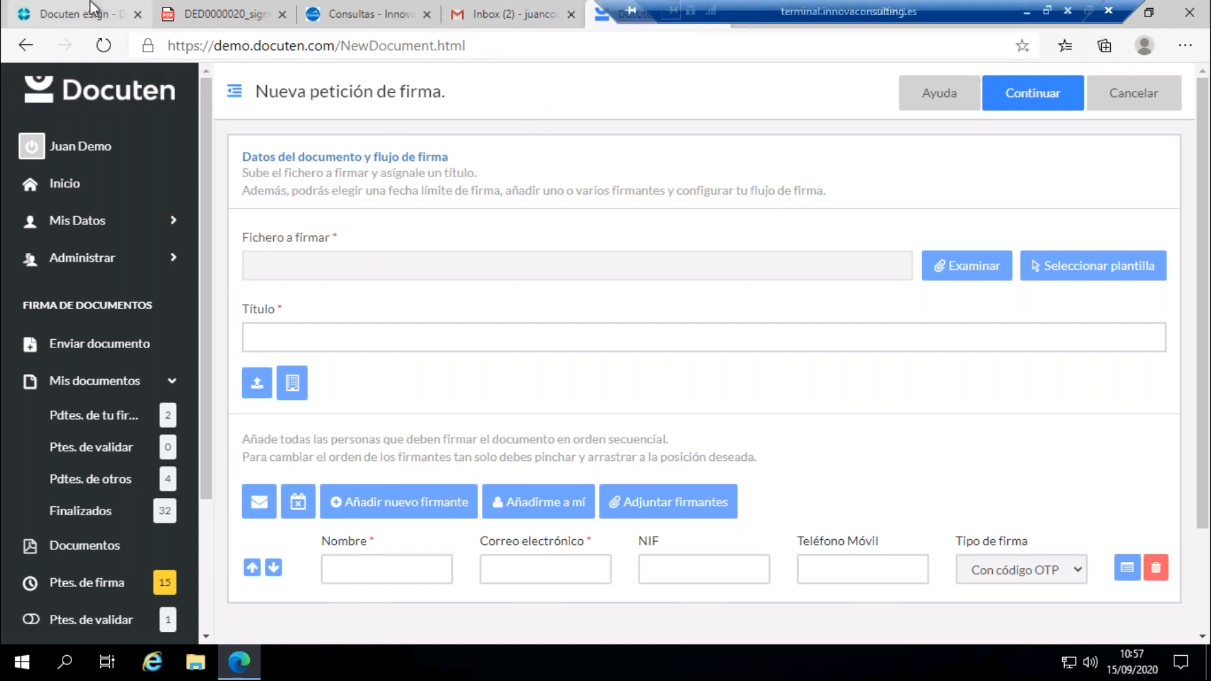
{"action": "left_click", "coordinate": [94, 9]}
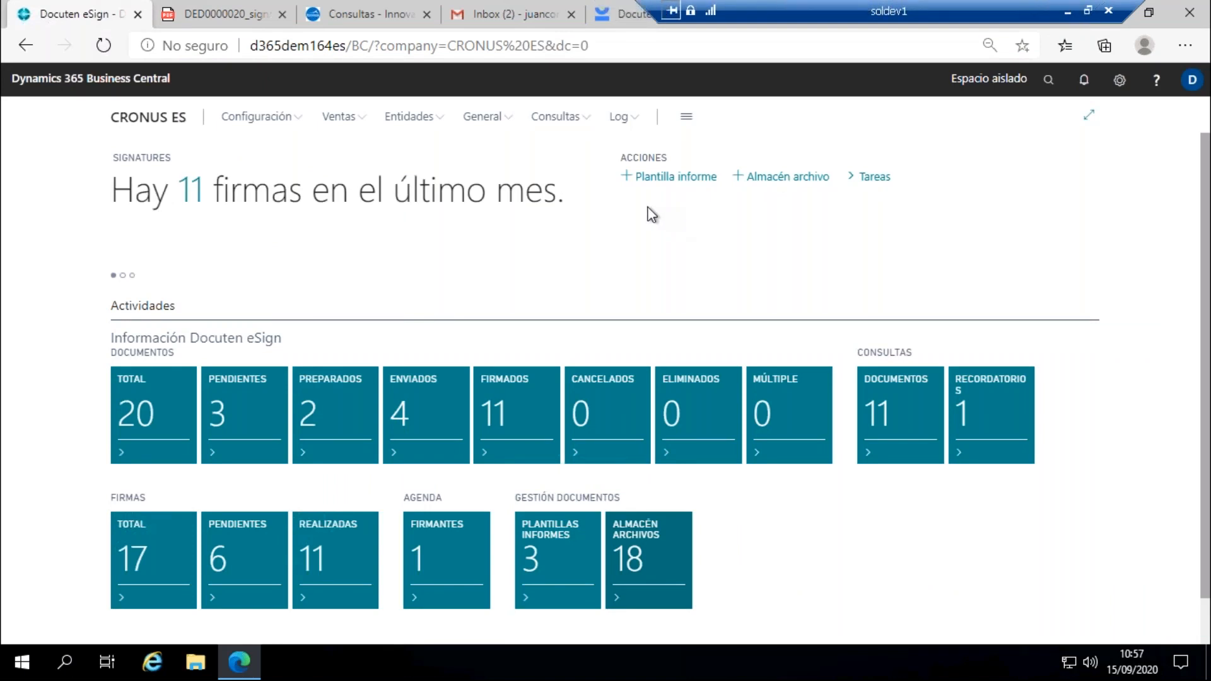
Step: Minimise both remote desktop sessions and switch to the Docuten presentation in PowerPoint
{"action": "left_click", "coordinate": [1068, 10]}
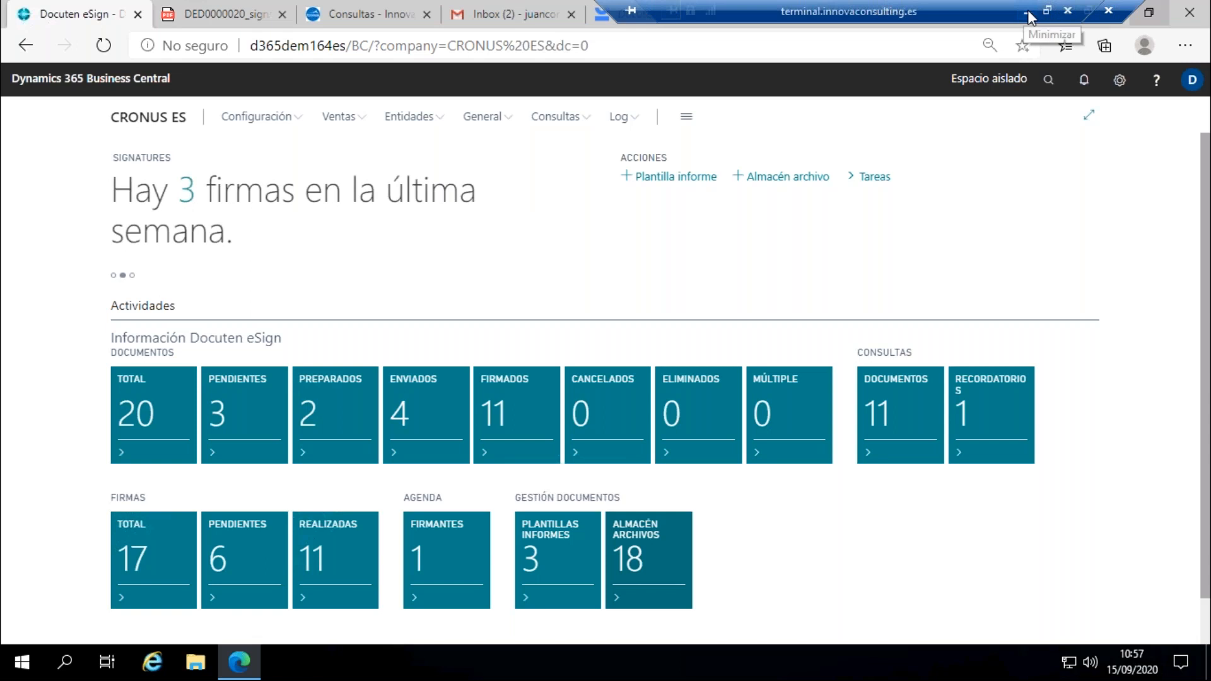
{"action": "left_click", "coordinate": [1028, 14]}
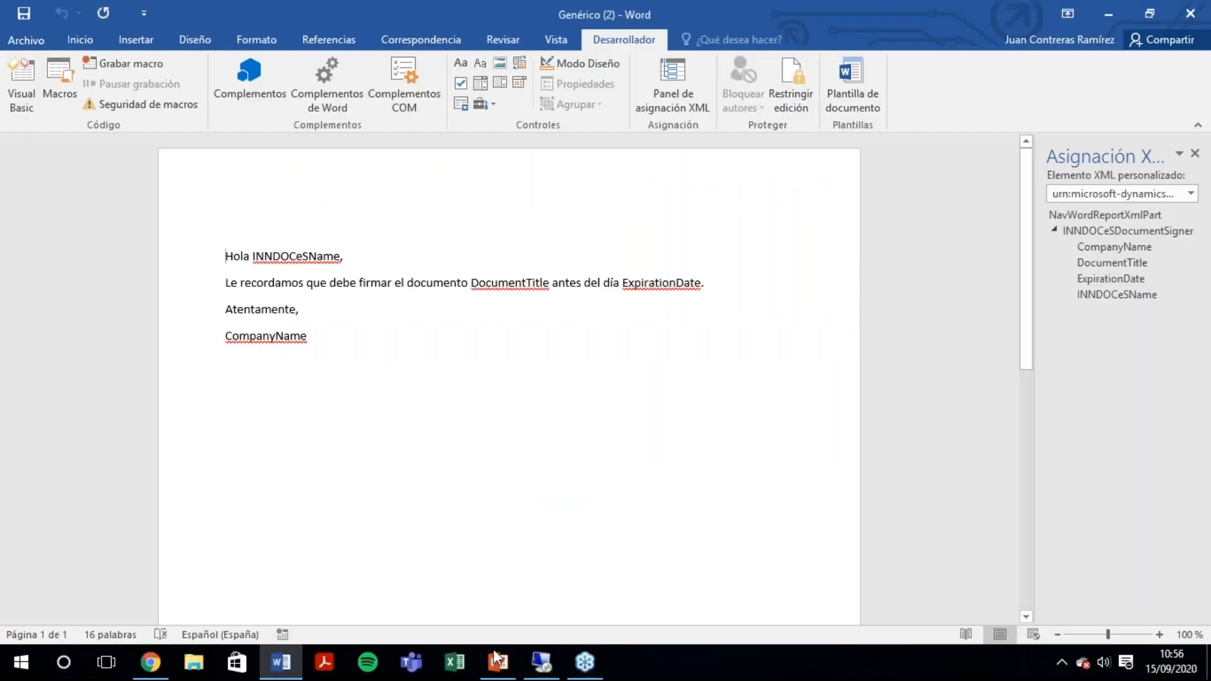
{"action": "left_click", "coordinate": [496, 670]}
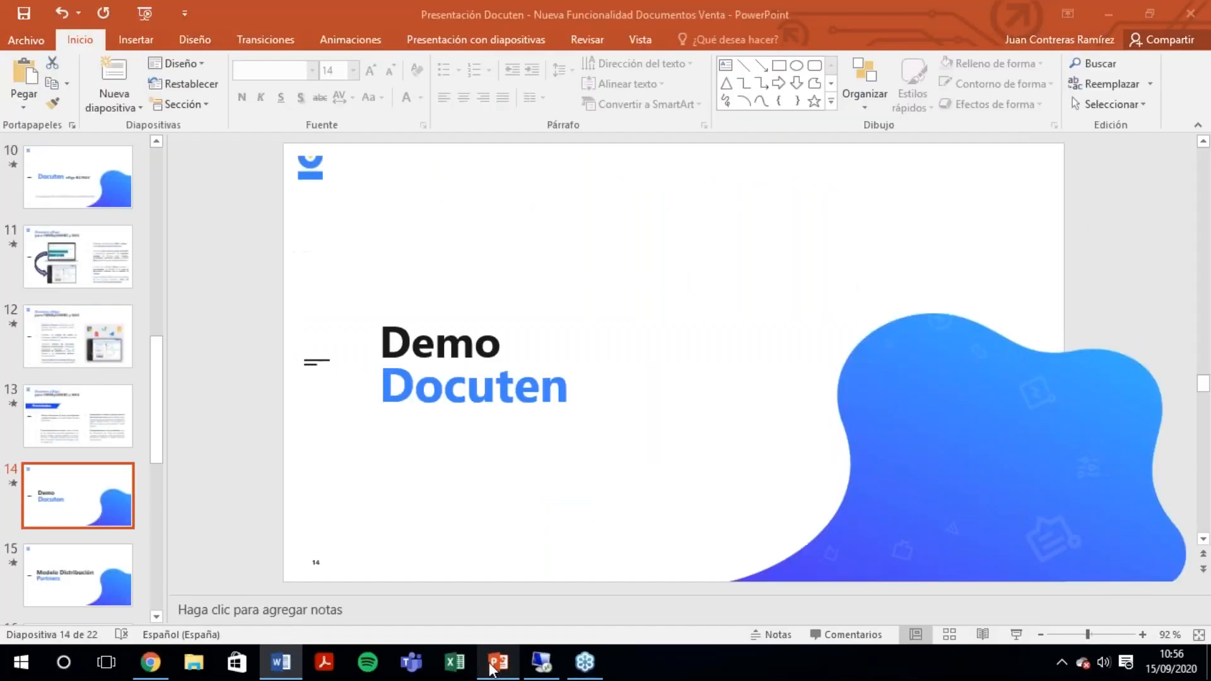
Step: Start the slide show from the Demo Docuten slide and advance past Modelo Distribución Partners to the partner pricing table
{"action": "left_click", "coordinate": [1016, 634]}
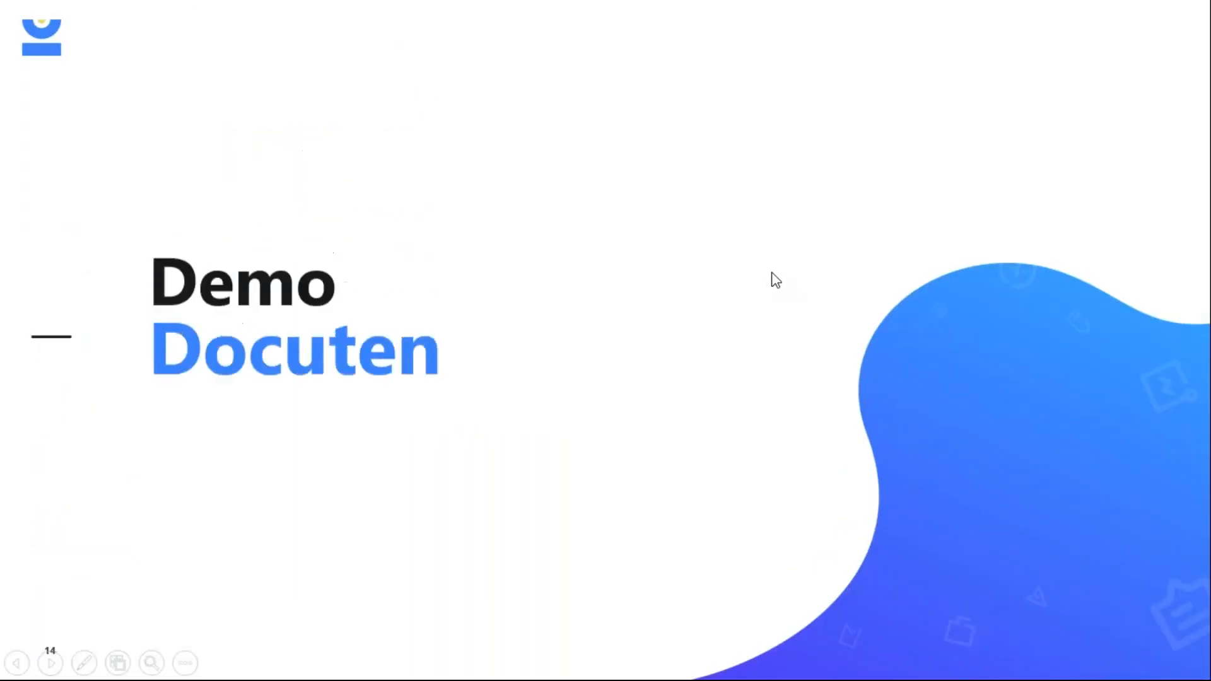
{"action": "left_click", "coordinate": [770, 270]}
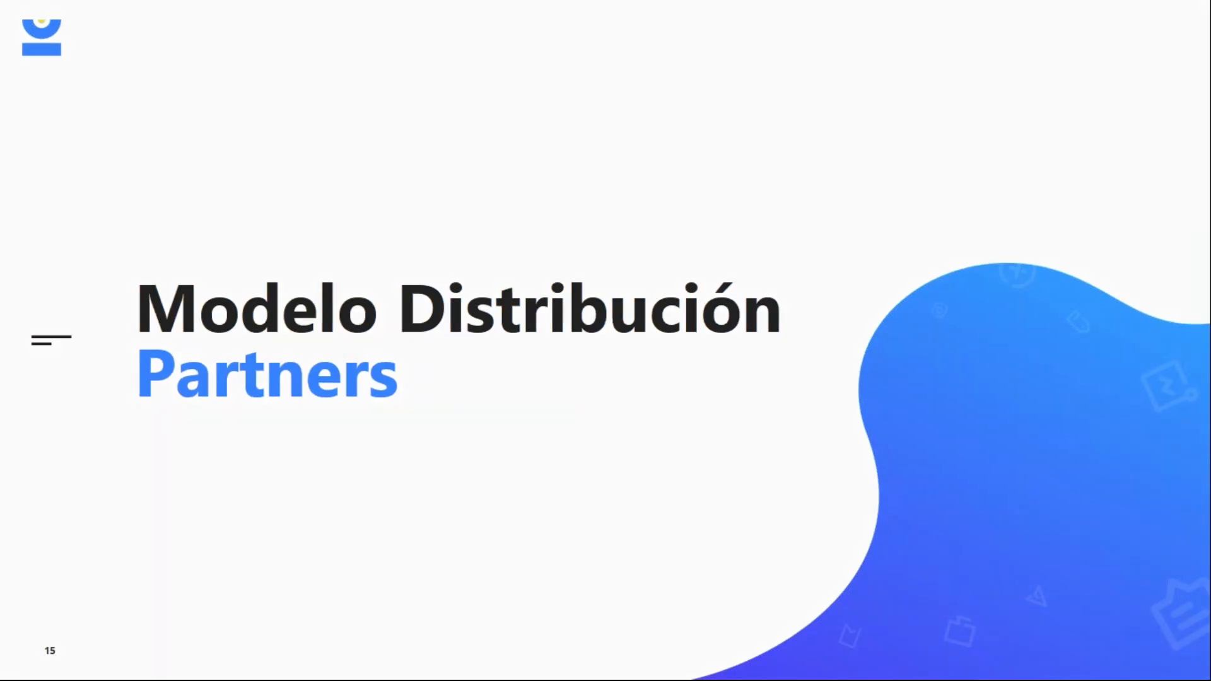
{"action": "key", "text": "Right"}
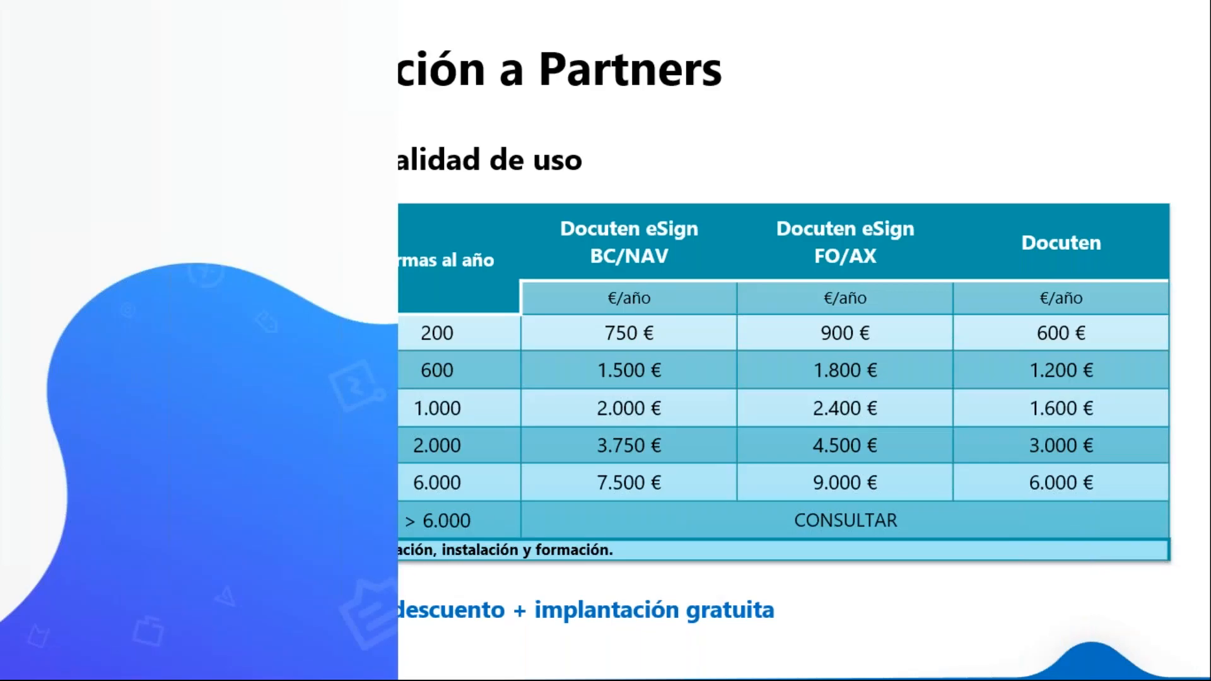